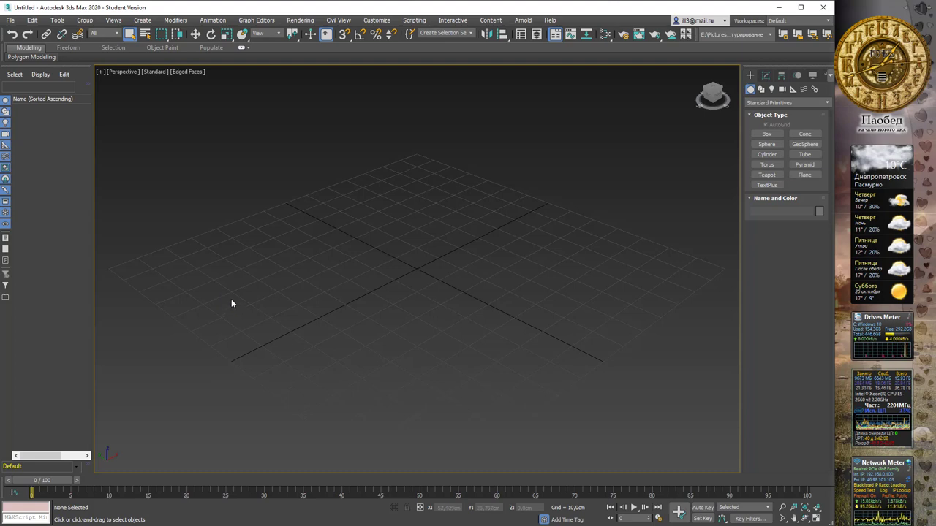
Step: Draw a box primitive across the grid in the Perspective viewport
click(766, 134)
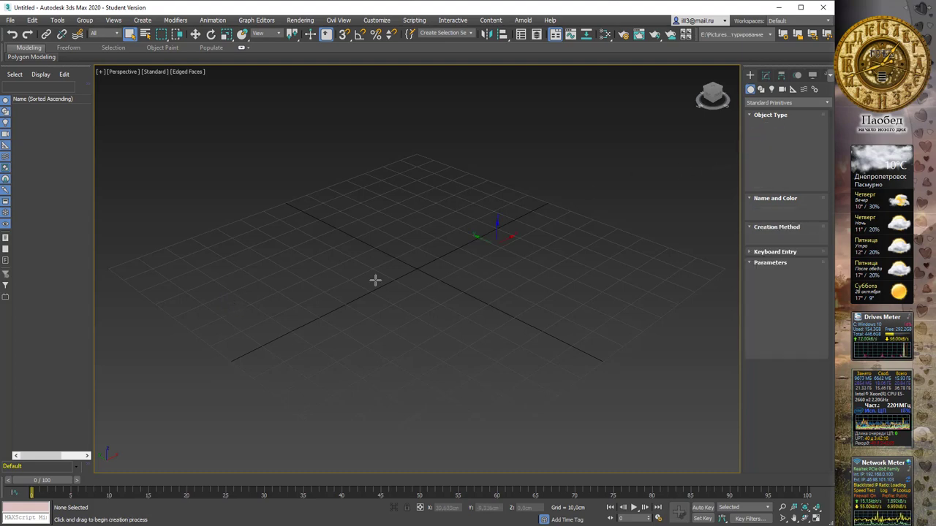
mouse_move(239, 212)
mouse_down()
mouse_move(663, 223)
mouse_move(653, 212)
mouse_up()
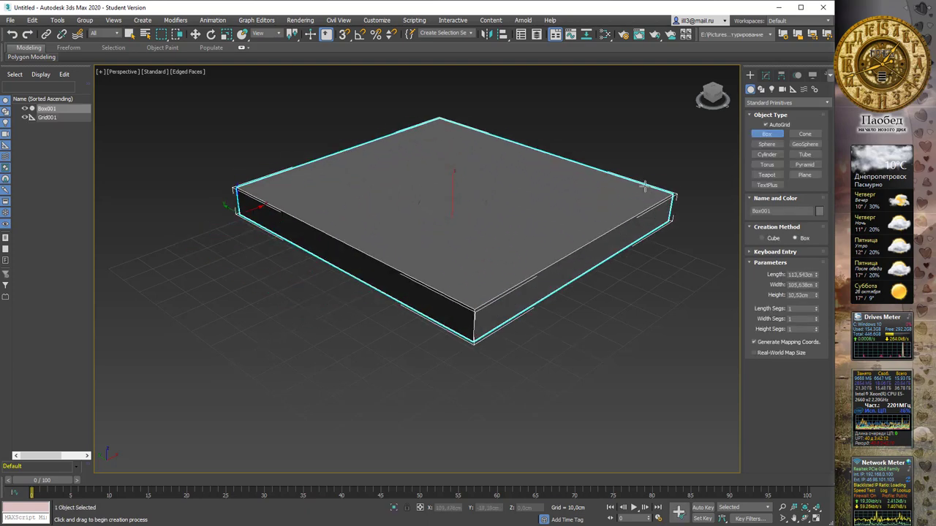
click(642, 189)
middle_drag(604, 238, 589, 246)
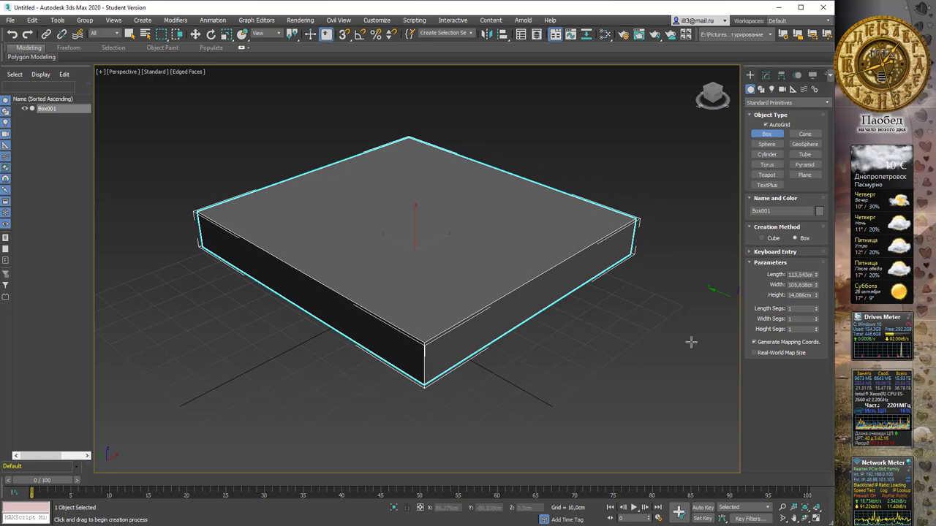
drag(815, 274, 815, 265)
text(150)
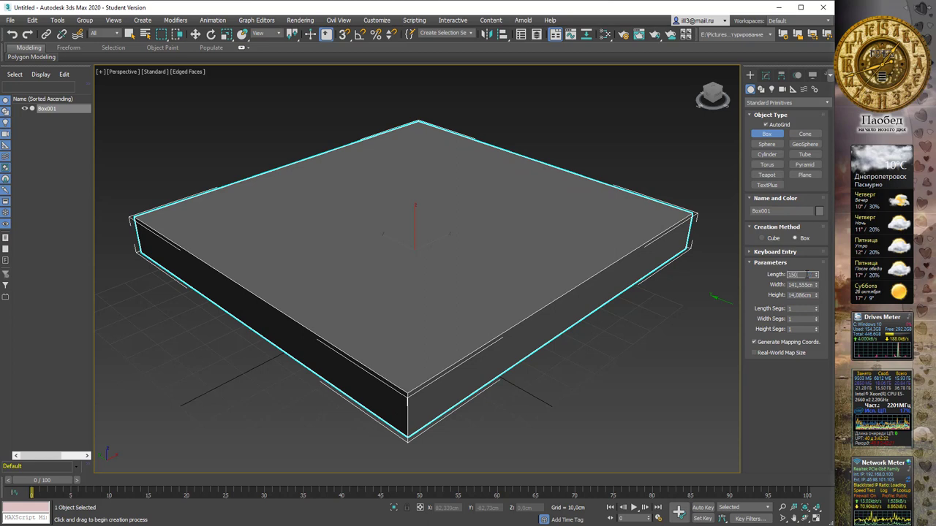
Step: Set the box to Length 150, Width 150 and Height 20, then switch to Front view
key(Tab)
text(5)
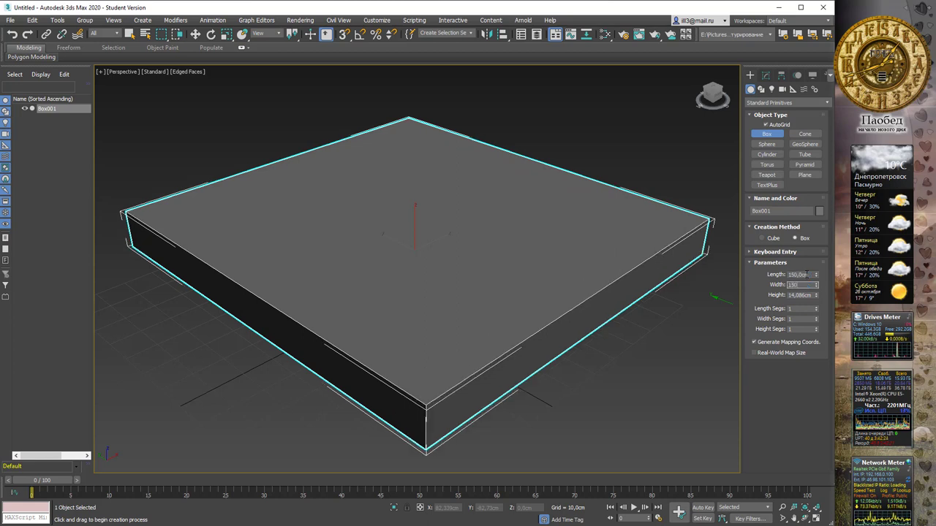
key(Tab)
text(20)
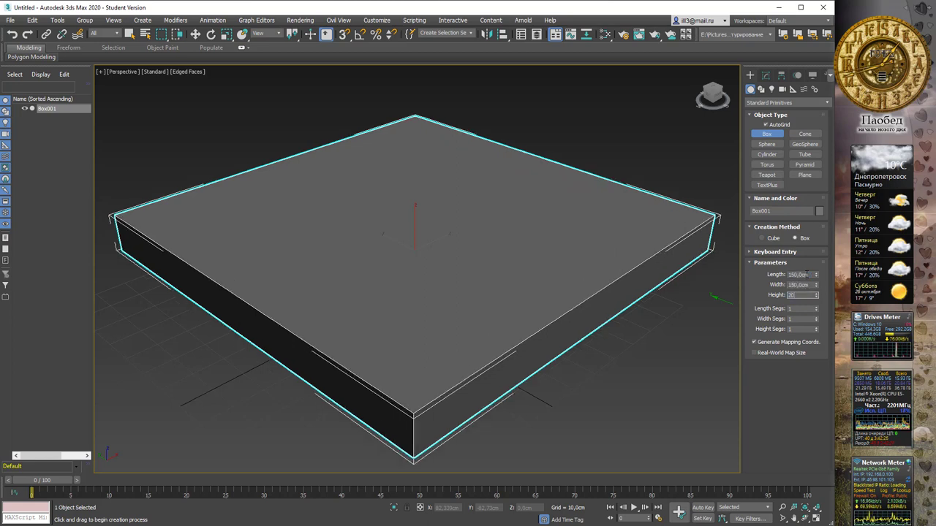
key(Return)
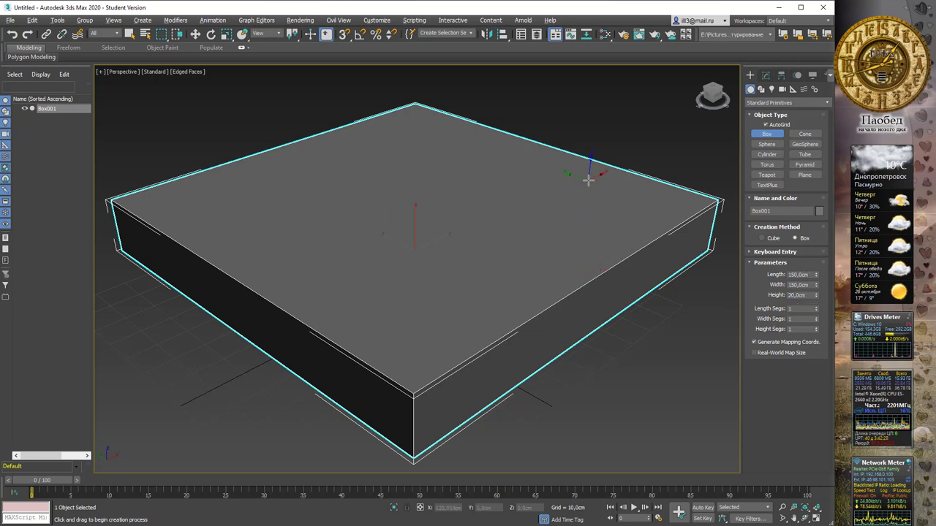
mouse_move(588, 181)
middle_down()
mouse_move(547, 182)
mouse_move(582, 168)
mouse_move(565, 180)
middle_up()
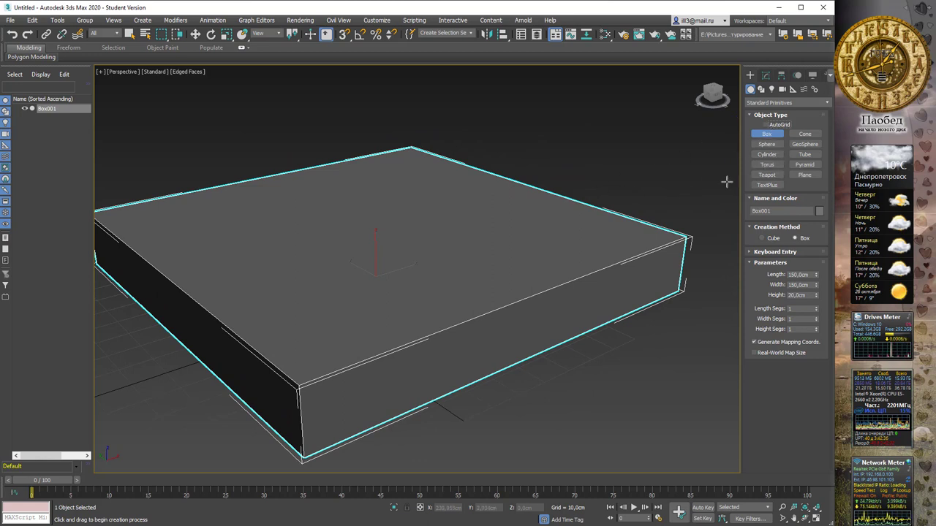
mouse_move(524, 170)
middle_down()
mouse_move(516, 209)
mouse_move(473, 240)
middle_up()
key(f)
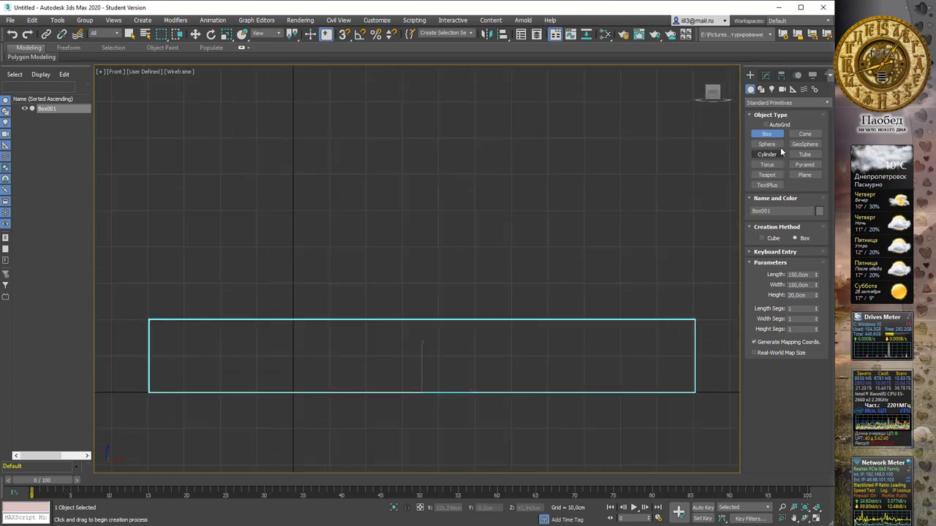
Step: Draw a five-point Line spline tracing the chess piece's half-profile above the box in Front view
click(766, 76)
click(750, 76)
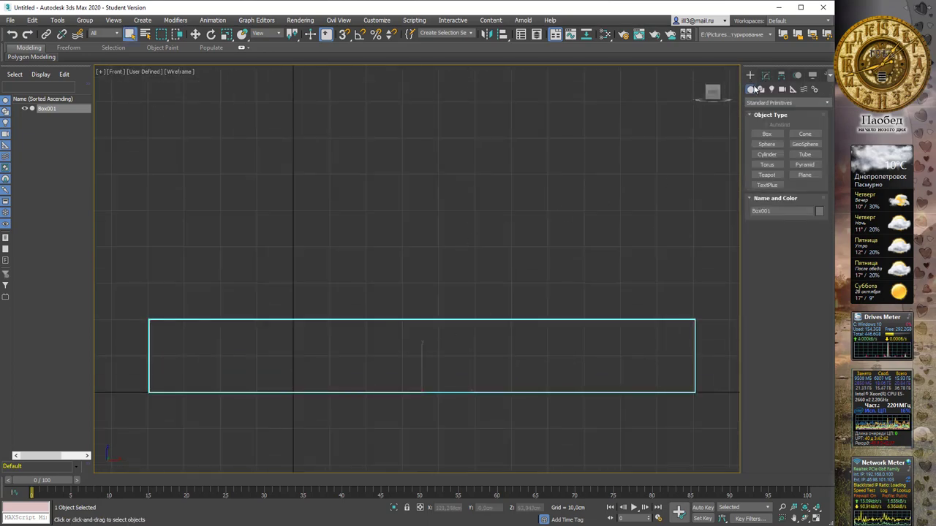
click(760, 89)
click(764, 141)
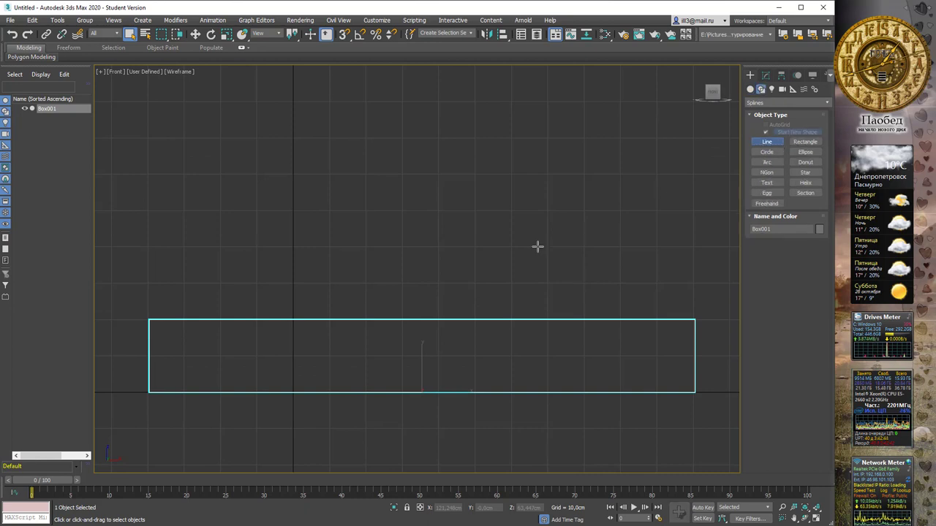
click(551, 192)
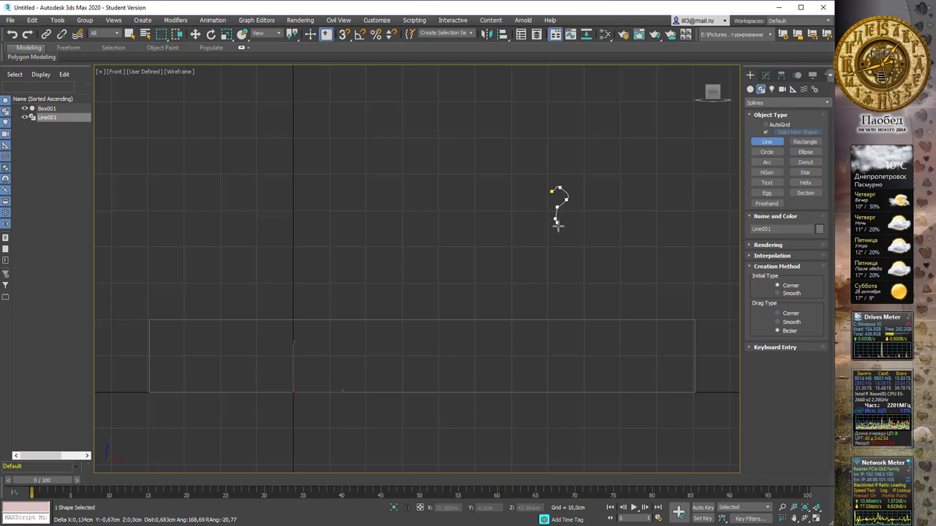
click(556, 218)
click(561, 240)
click(564, 258)
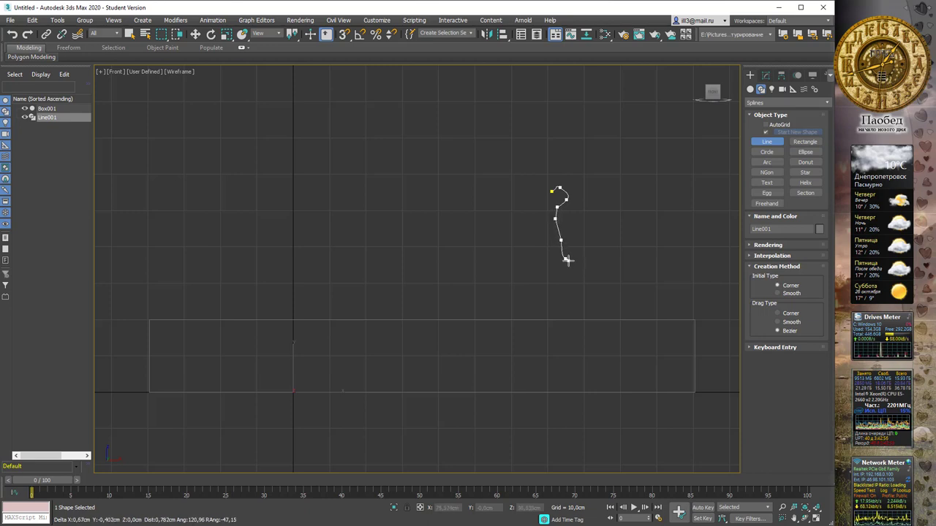
click(584, 272)
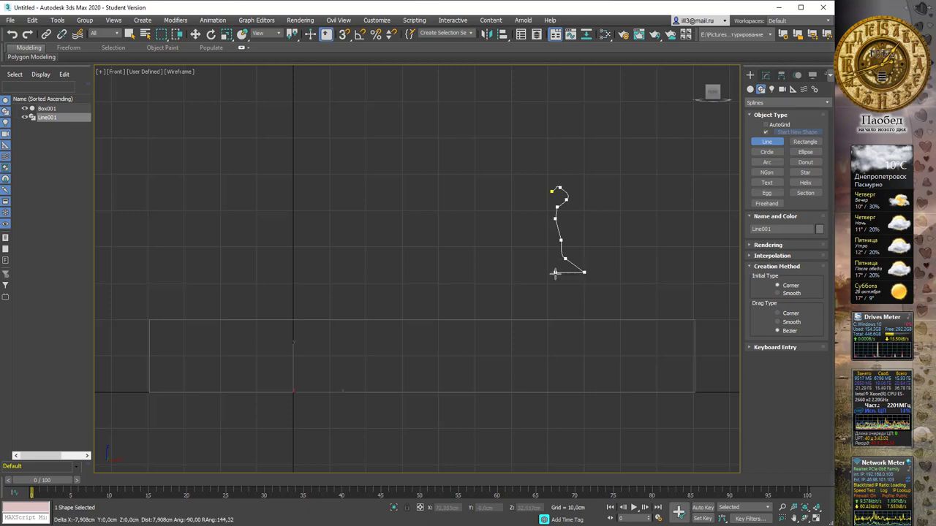
right_click(553, 272)
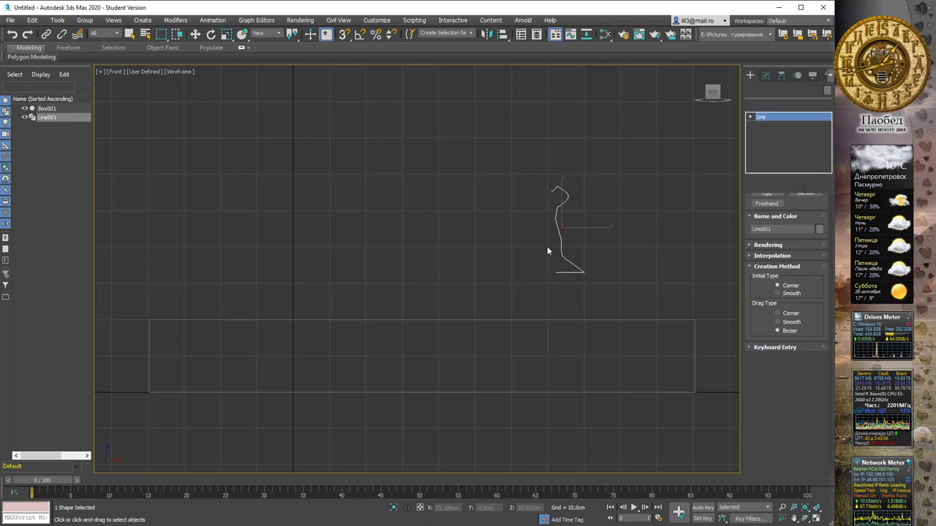
Step: Move the line's end vertex up under the top of the profile
key(1)
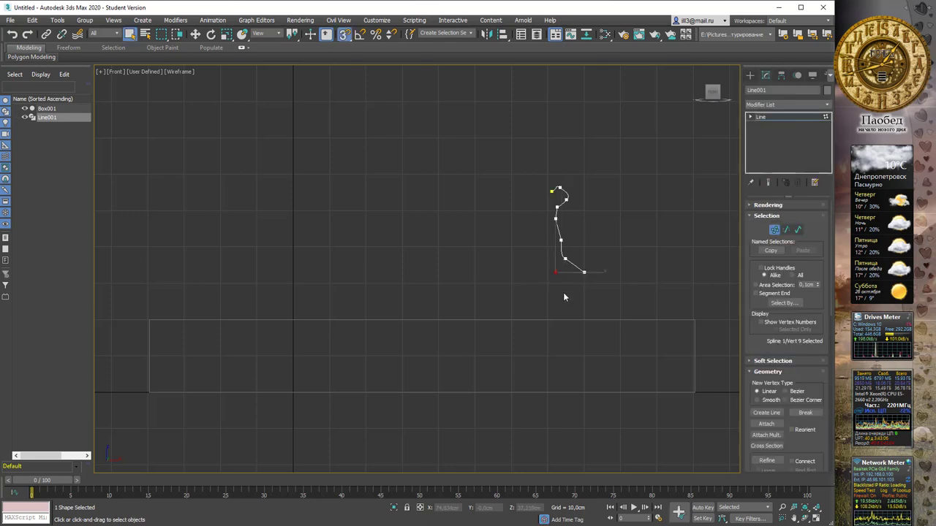
key(w)
mouse_move(555, 272)
mouse_down()
mouse_move(552, 195)
mouse_move(578, 198)
mouse_up()
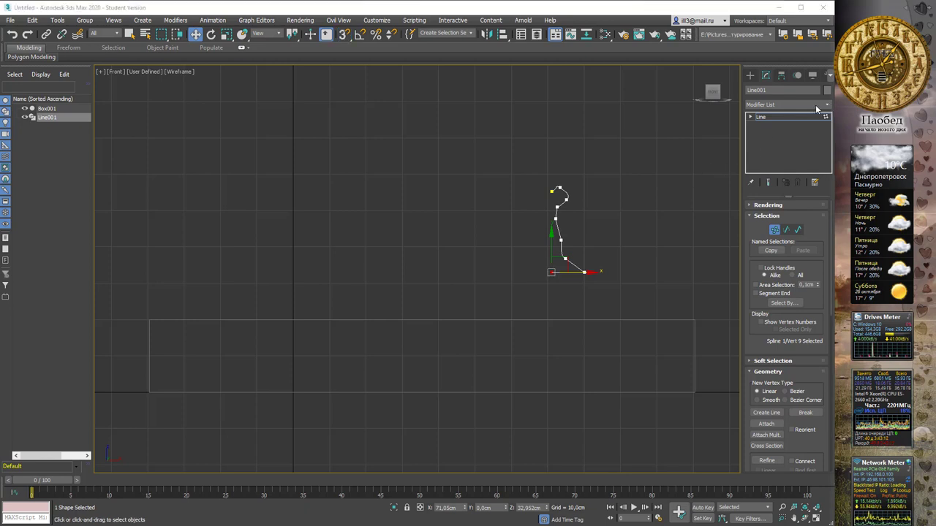
Step: Apply a Lathe modifier and try its Min, Center and Max align options
click(815, 104)
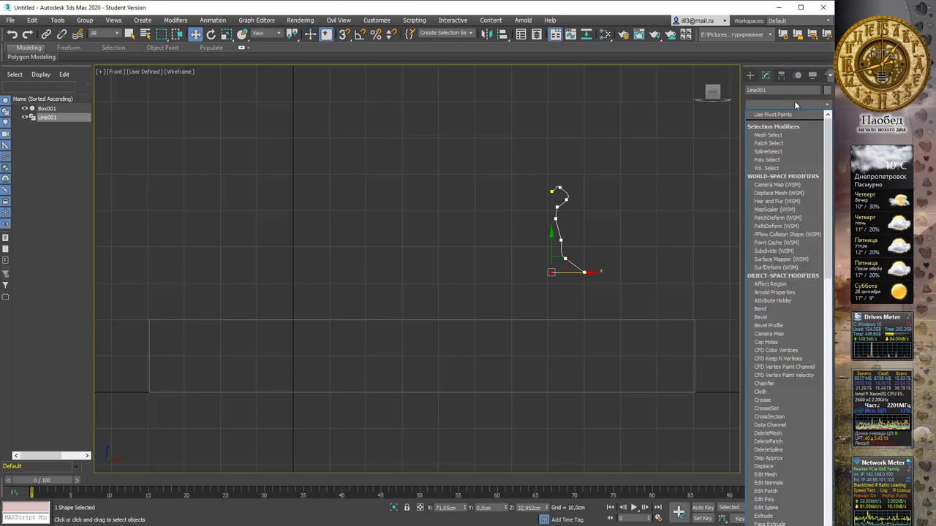
key(l)
key(Return)
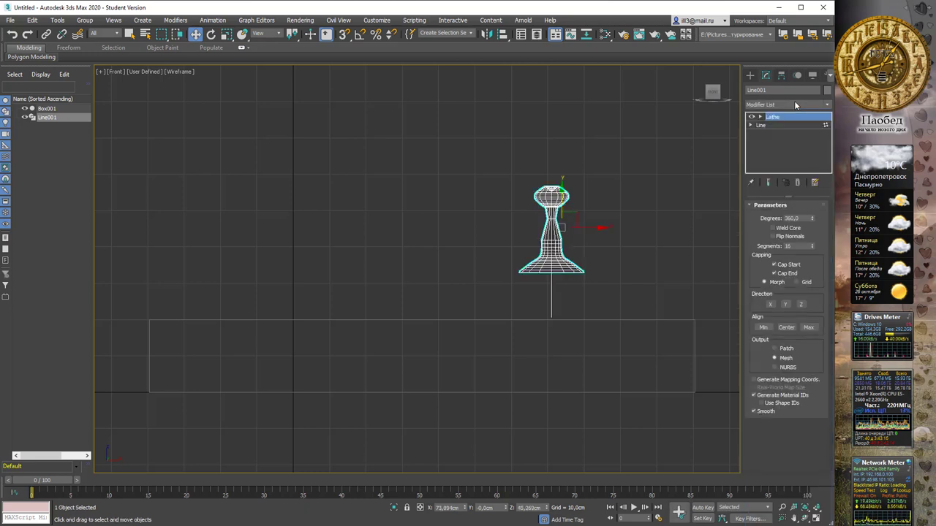
click(762, 328)
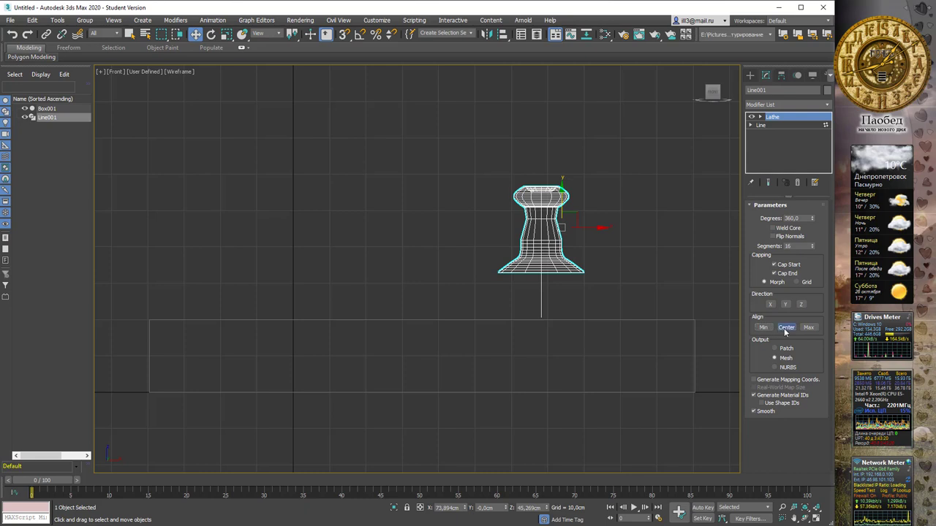
click(786, 327)
click(806, 328)
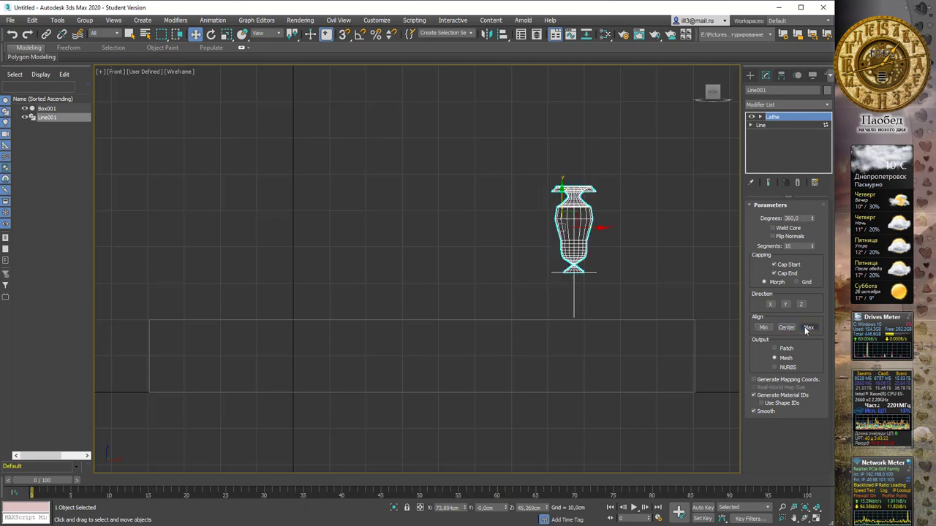
click(762, 327)
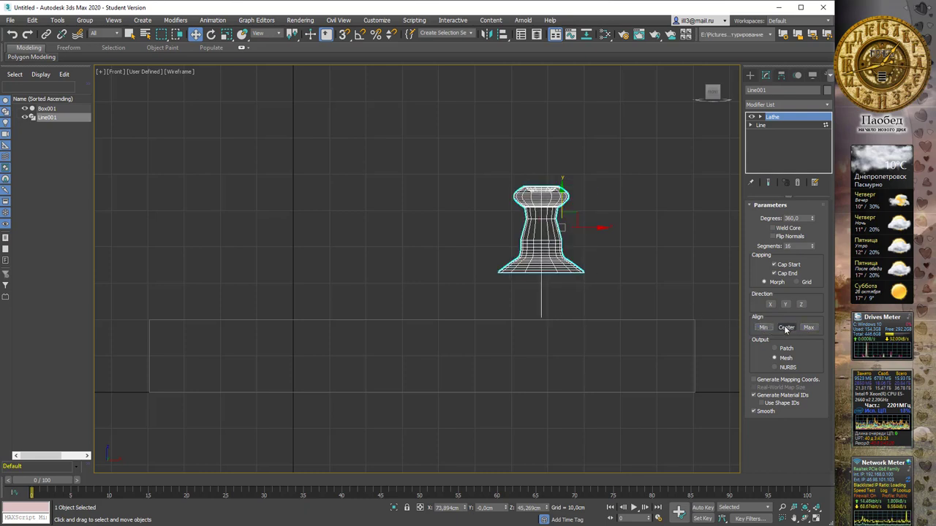
click(786, 328)
Step: Shift the Lathe Axis slightly left and align it to the minimum edge
drag(580, 229, 575, 229)
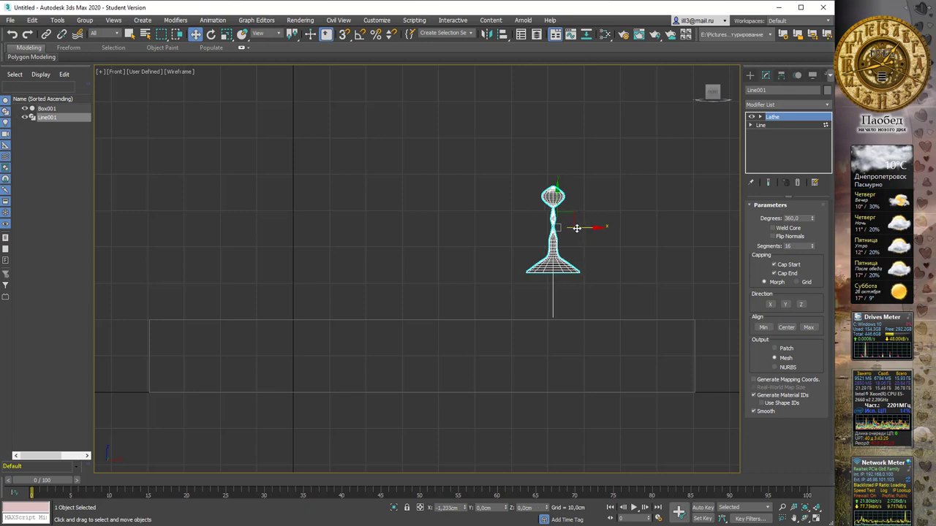
click(761, 116)
click(775, 125)
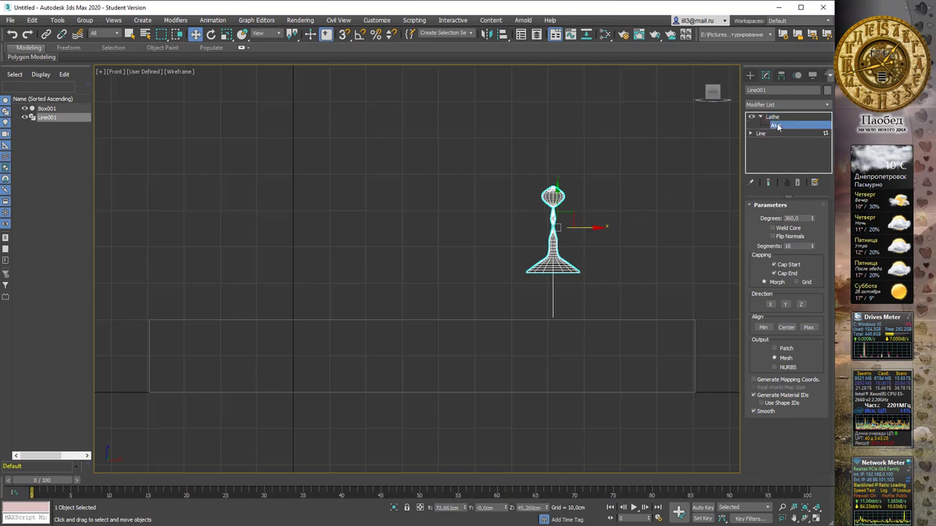
drag(582, 275, 577, 275)
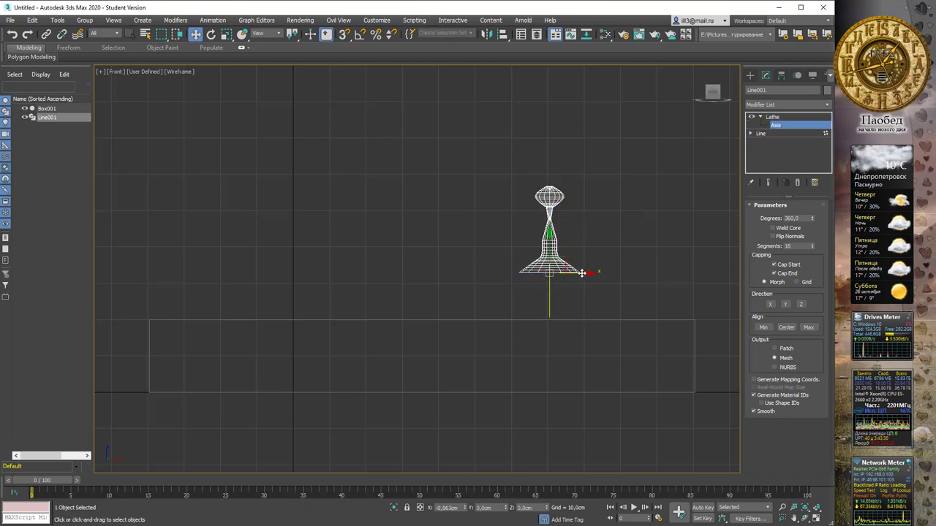
click(764, 328)
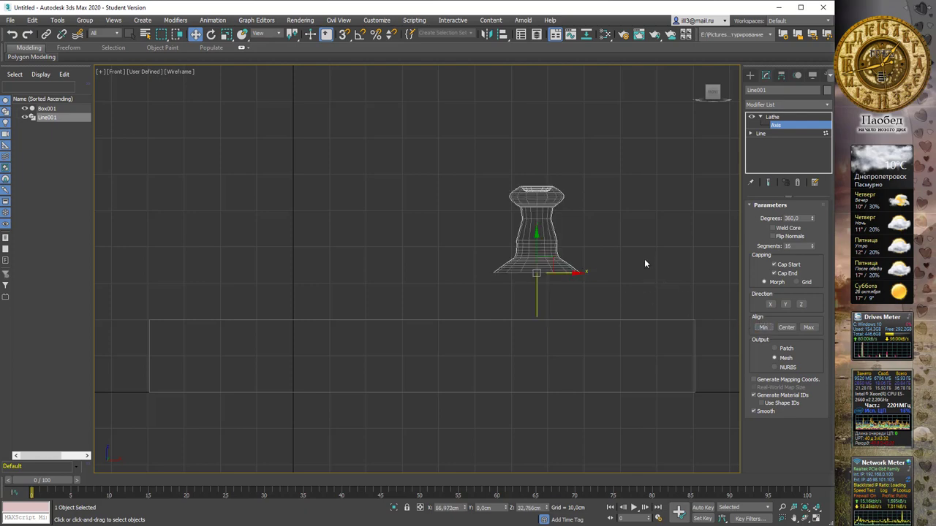
middle_drag(610, 226, 611, 232)
Step: In Perspective view, enable Flip Normals so the lathed piece shades correctly
key(p)
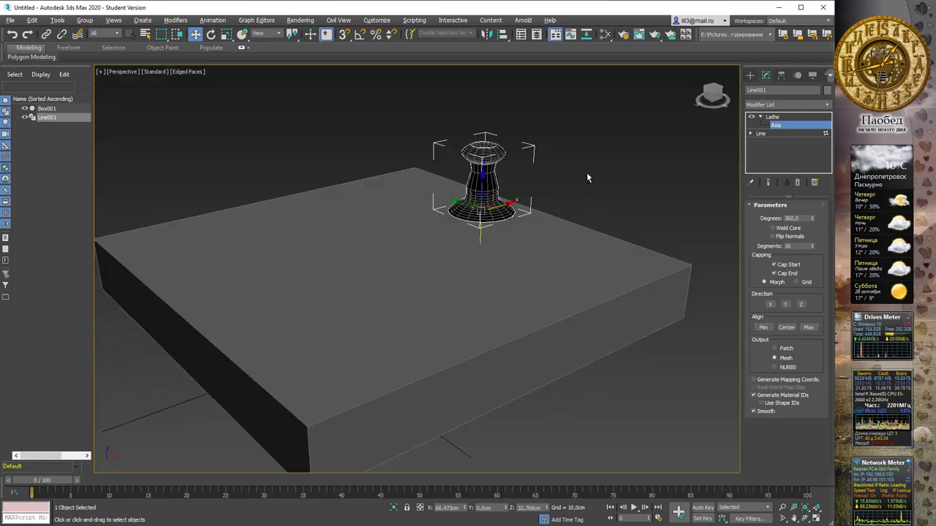
mouse_move(586, 172)
alt+middle_down()
mouse_move(538, 175)
mouse_move(521, 214)
mouse_move(569, 136)
mouse_move(581, 187)
mouse_move(653, 226)
alt+middle_up()
click(773, 236)
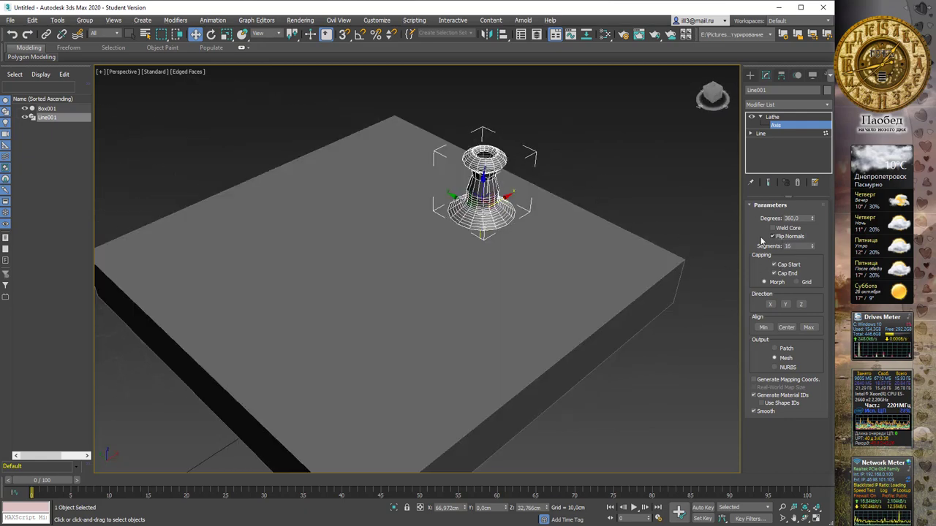
scroll(526, 176, up, 1)
scroll(526, 176, up, 4)
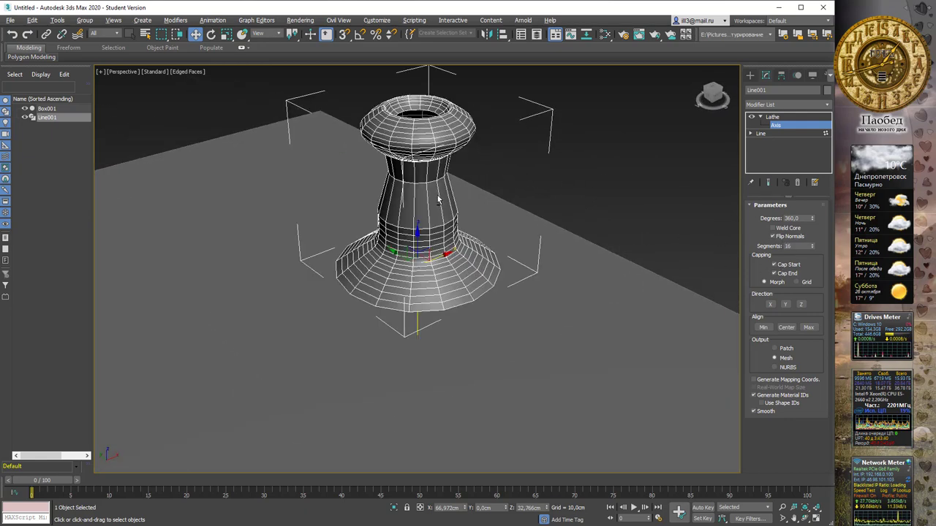
mouse_move(525, 178)
alt+middle_down()
mouse_move(476, 183)
mouse_move(449, 205)
mouse_move(452, 219)
mouse_move(456, 175)
alt+middle_up()
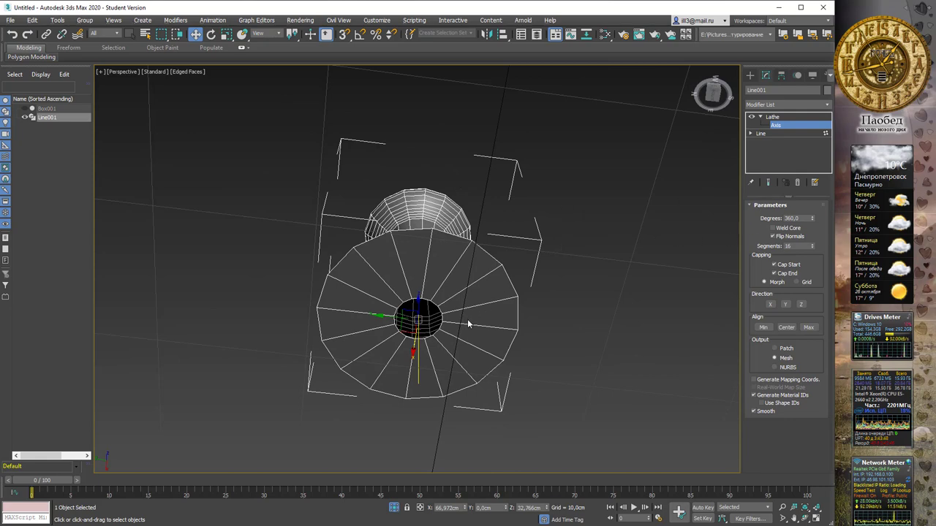
Step: Reposition the Lathe Axis until the piece forms a pawn with rounded head and flared base
drag(417, 358, 412, 372)
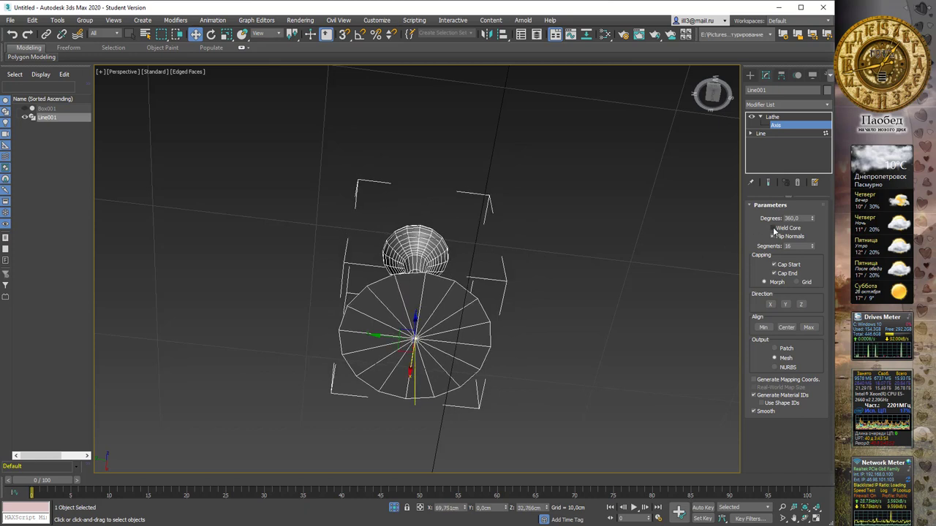
drag(411, 368, 426, 350)
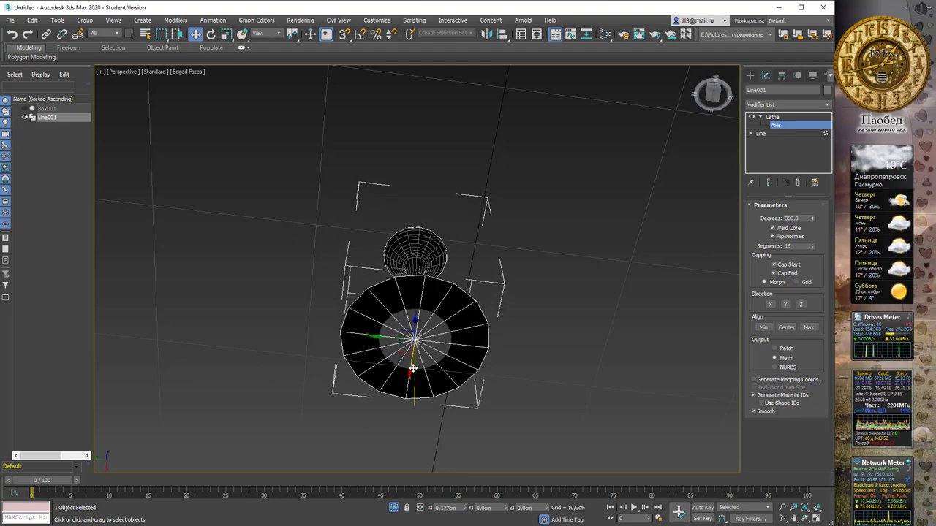
alt+middle_drag(426, 350, 401, 344)
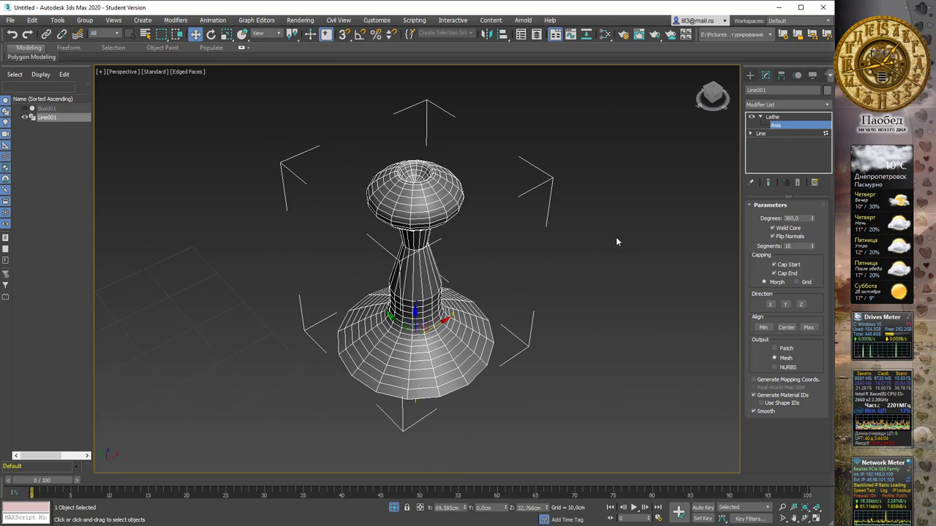
scroll(485, 239, down, 1)
scroll(503, 223, down, 2)
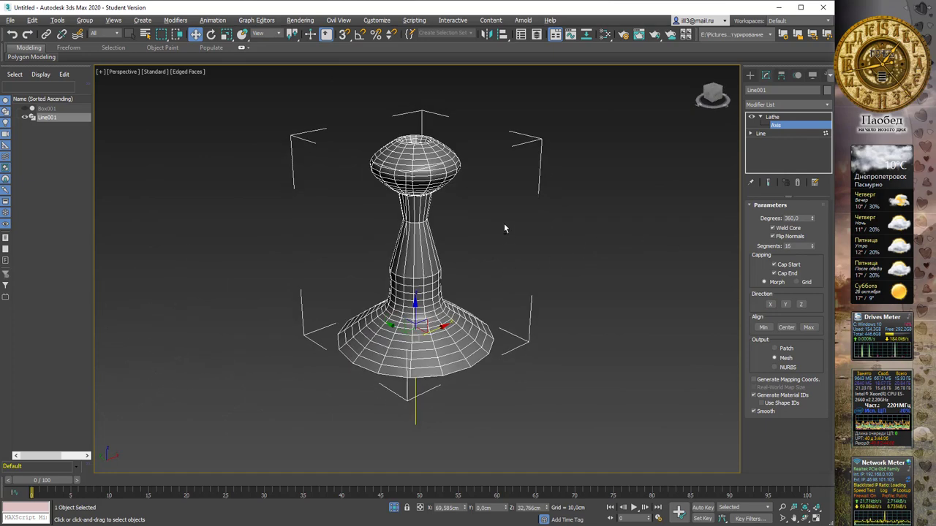
scroll(503, 223, down, 1)
scroll(504, 227, down, 4)
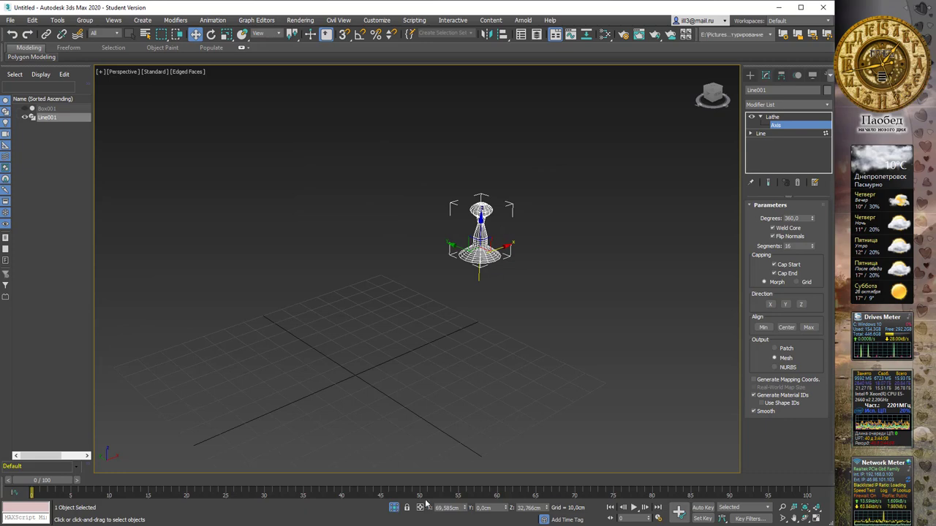
Step: Zoom Extents and use Select and Place to set the piece on the board
click(393, 508)
alt+middle_drag(543, 207, 429, 217)
key(y)
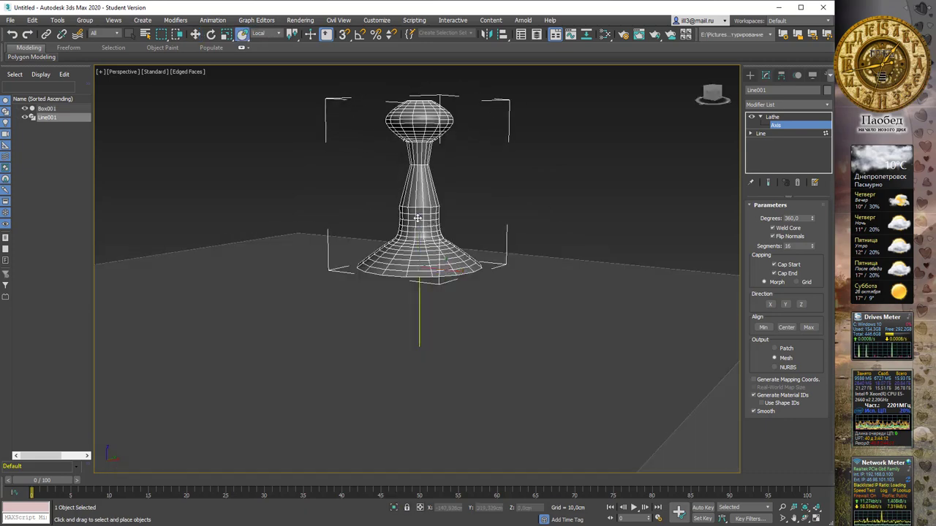
mouse_move(429, 217)
mouse_down()
mouse_move(496, 242)
mouse_move(456, 245)
mouse_move(440, 268)
mouse_up()
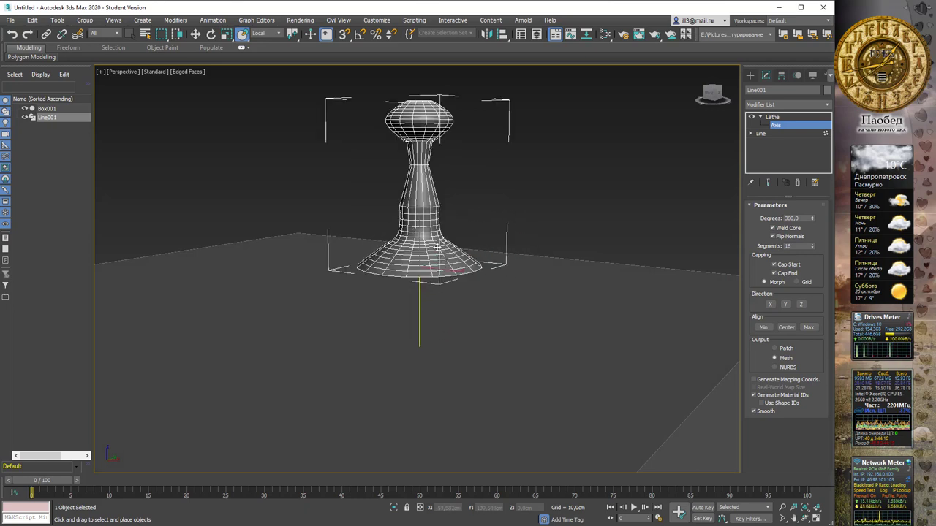
Step: In Front view, move the Lathe Axis down and lower the piece onto the box top
key(f)
key(w)
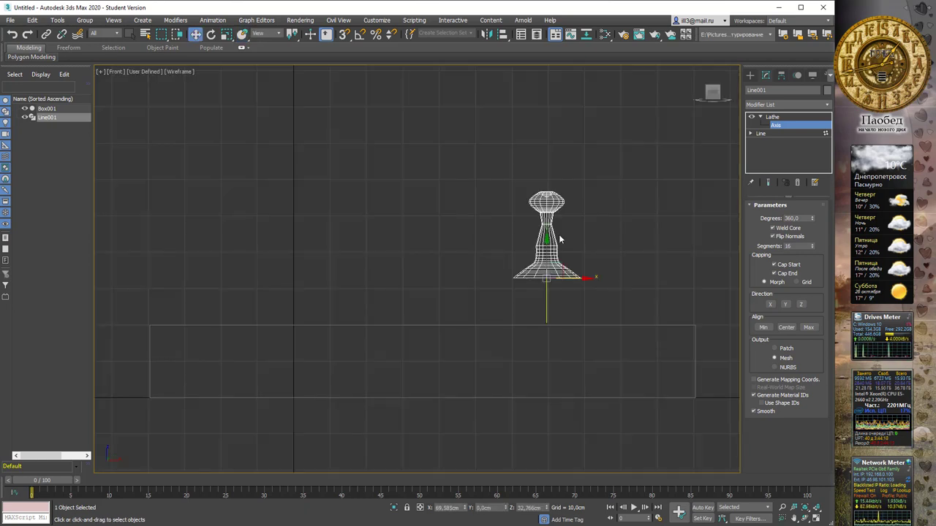
drag(547, 238, 546, 278)
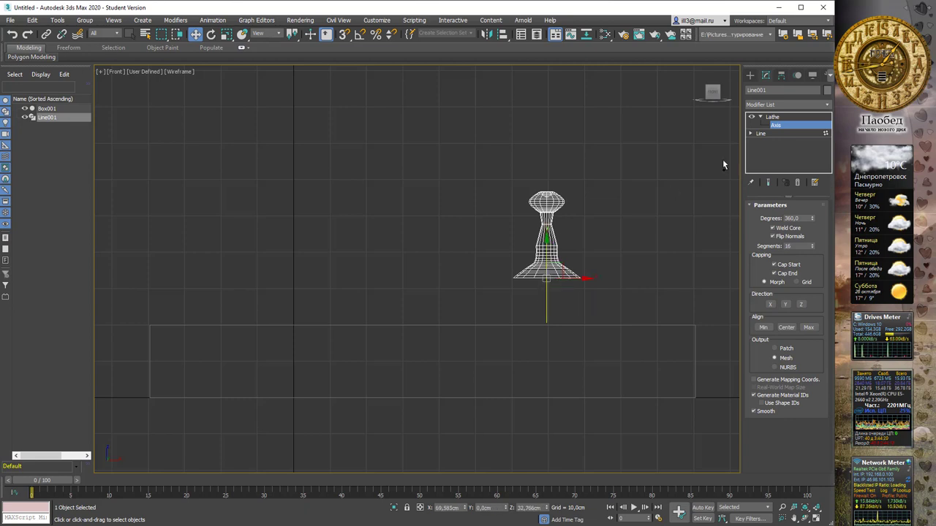
click(777, 118)
drag(564, 210, 556, 250)
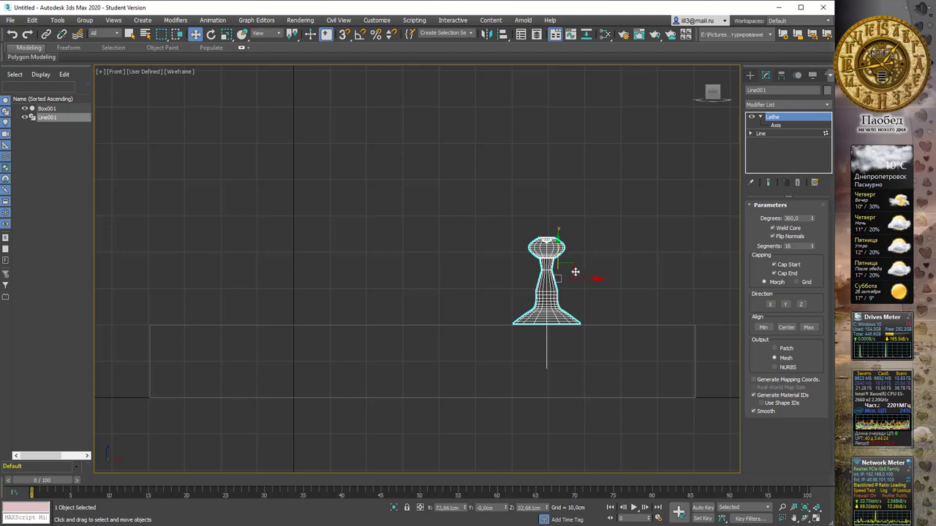
alt+middle_drag(575, 271, 523, 291)
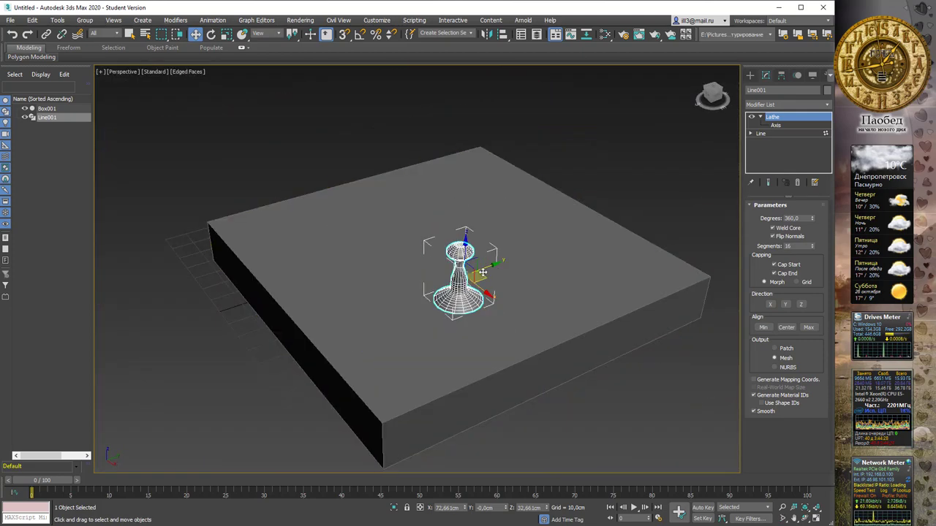
Step: Shift-copy the pawn to two board positions as Line002 and Line003, then open the Slate Material Editor
mouse_move(480, 269)
mouse_down()
mouse_move(623, 240)
mouse_move(277, 212)
mouse_up()
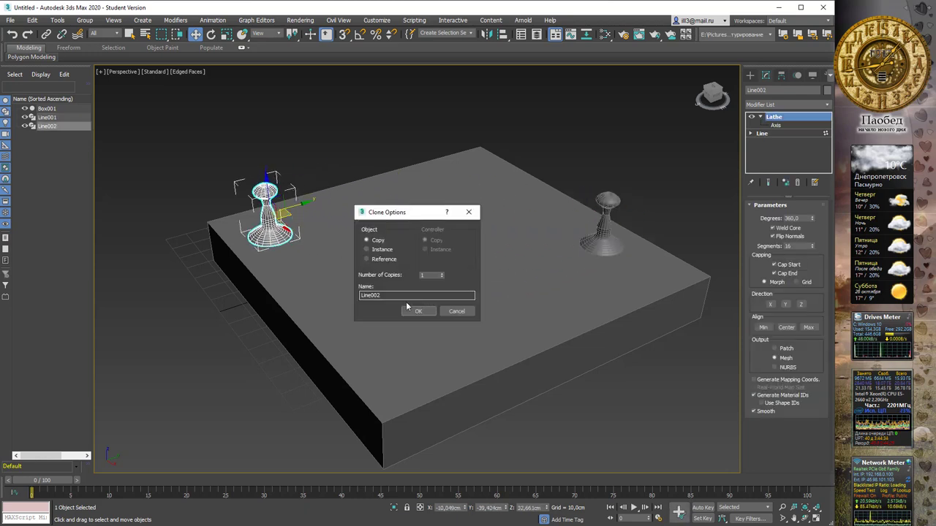
click(410, 308)
mouse_move(287, 212)
shift+mouse_down()
mouse_move(472, 174)
mouse_move(492, 185)
shift+mouse_up()
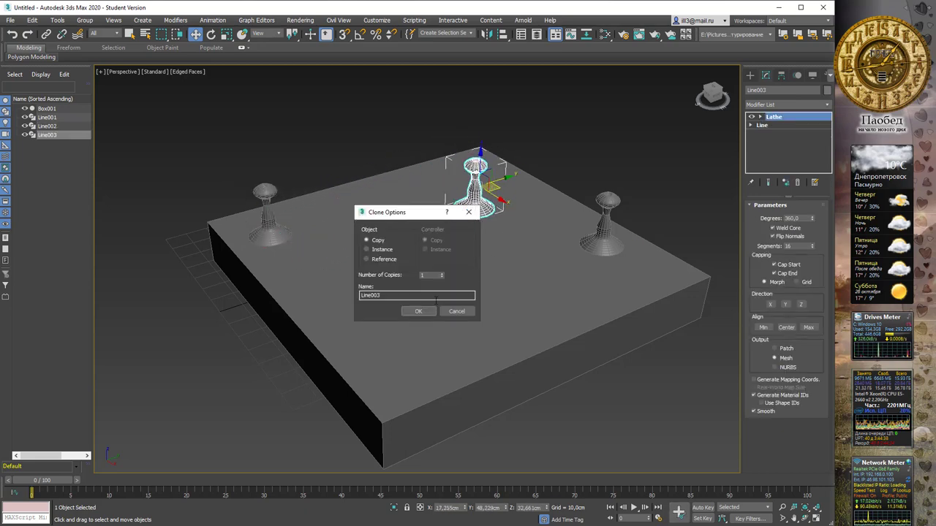
click(414, 309)
click(583, 153)
alt+middle_drag(582, 152, 579, 170)
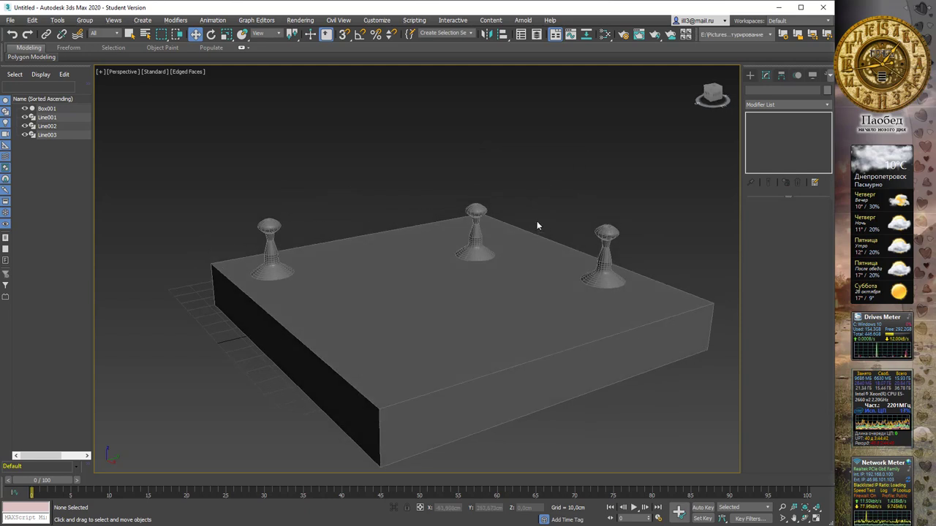
key(m)
mouse_move(313, 102)
mouse_down()
mouse_move(419, 47)
mouse_move(407, 43)
mouse_up()
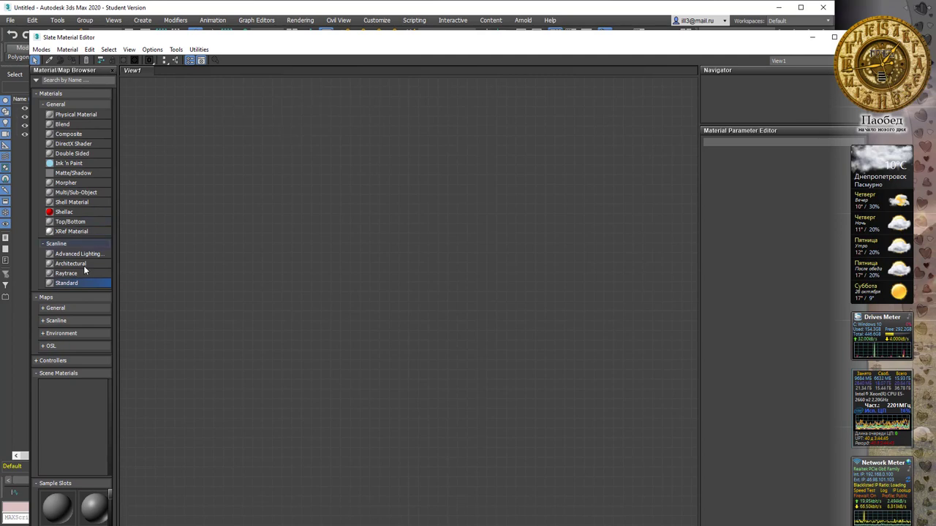
Step: Add a Standard material and bring in the rusty steel JPG from the Mettals folder as a bitmap
drag(79, 285, 422, 163)
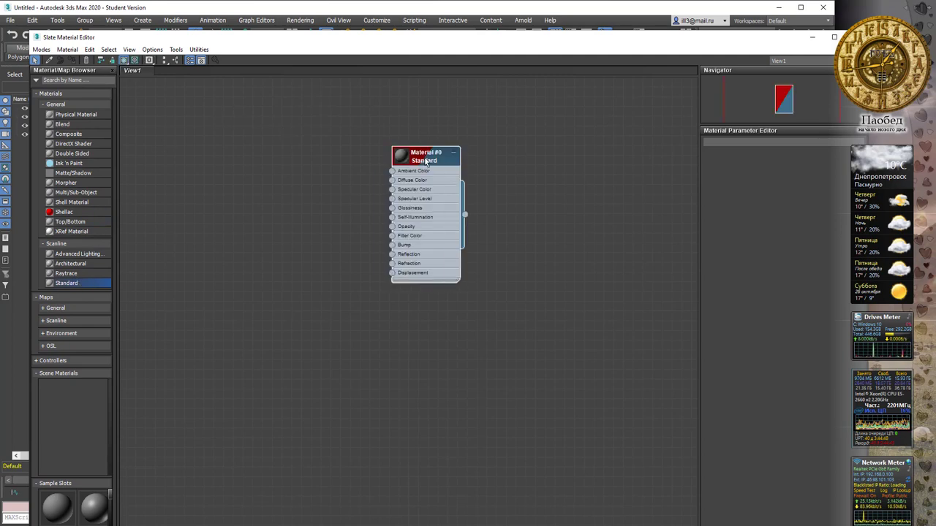
key(alt+Tab)
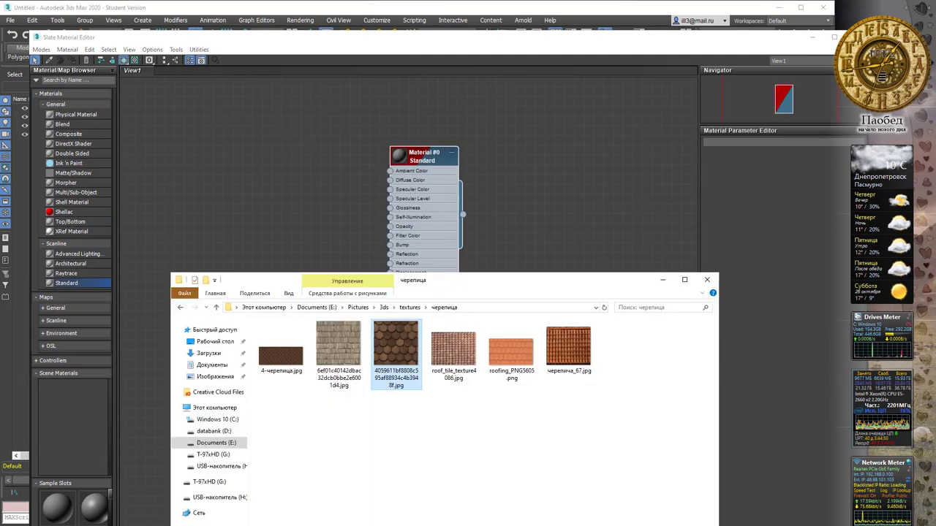
click(216, 309)
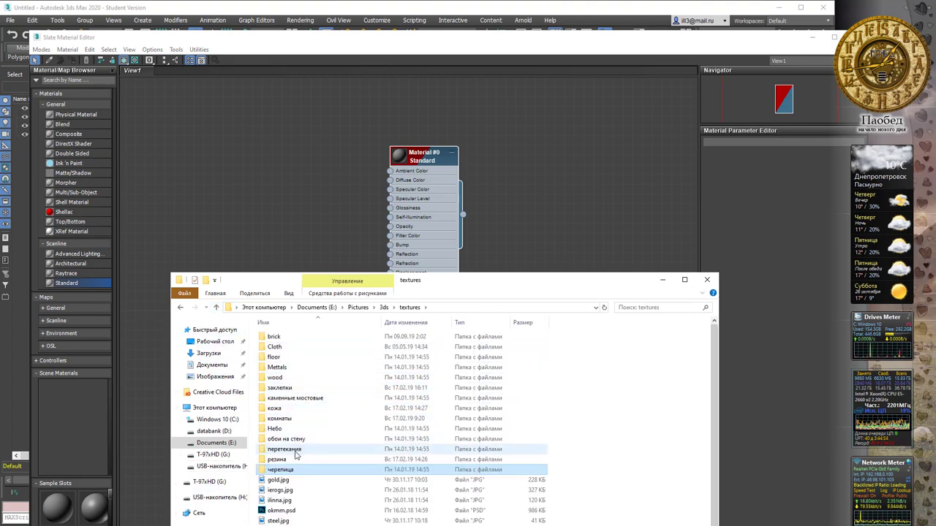
double_click(277, 367)
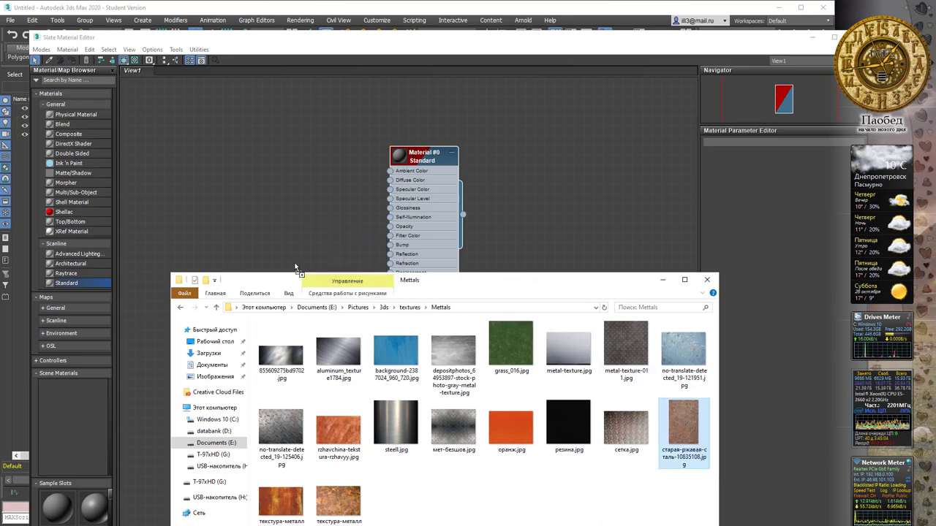
drag(534, 340, 296, 268)
Step: Wire Map #3 into Material #0's Diffuse Color and Bump sockets
click(367, 198)
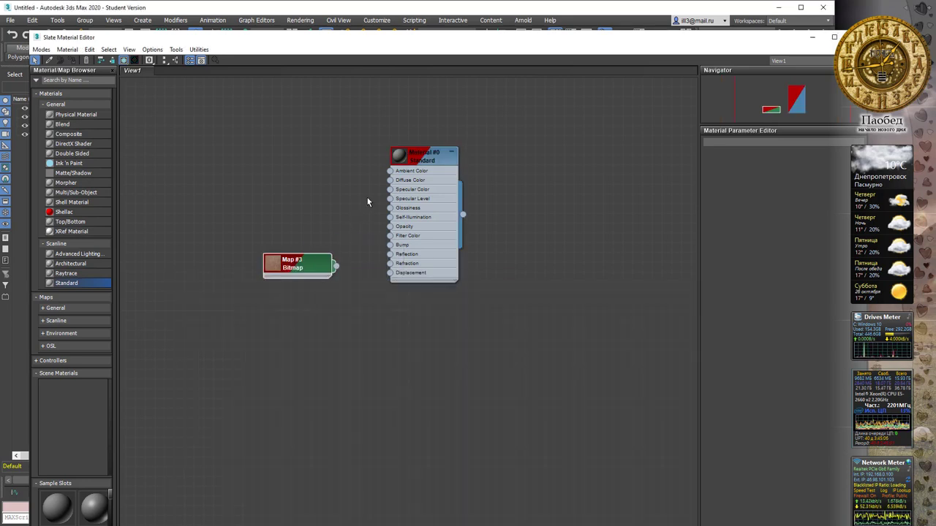
drag(336, 268, 390, 179)
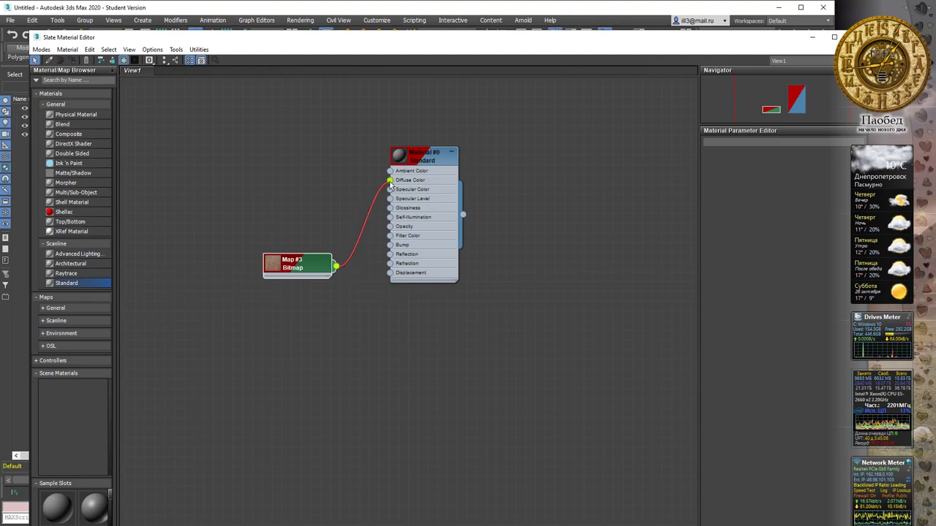
mouse_move(307, 265)
mouse_down()
mouse_move(287, 244)
mouse_move(387, 300)
mouse_move(389, 312)
mouse_up()
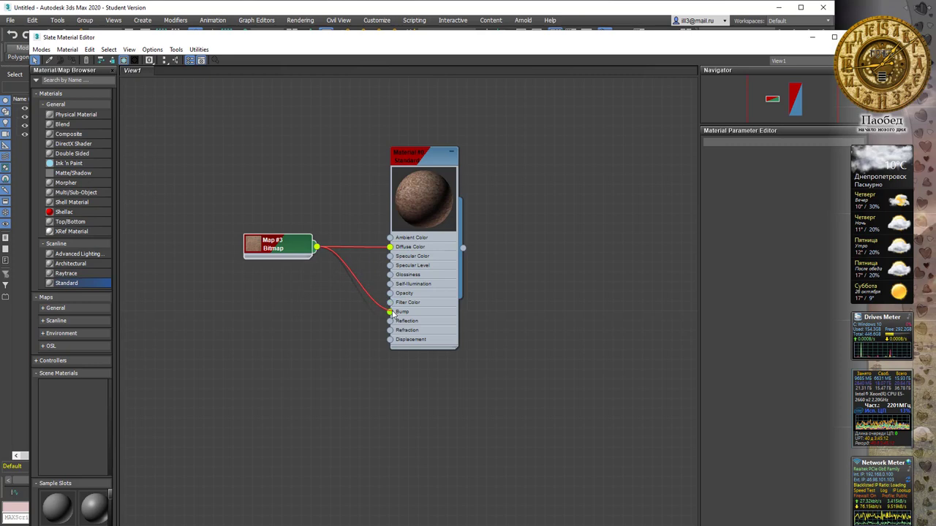
Step: Show Material #0's parameters and expand its Maps rollout
double_click(434, 160)
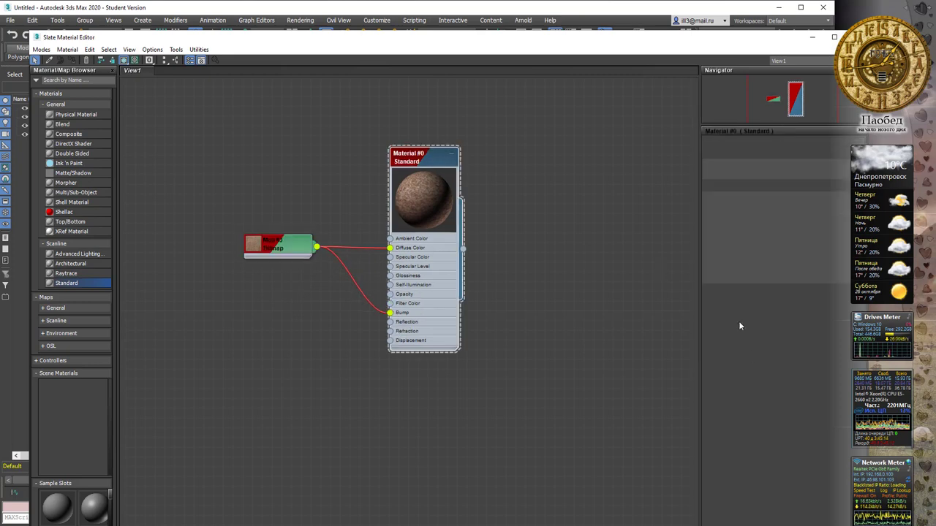
scroll(428, 185, up, 1)
scroll(431, 188, up, 3)
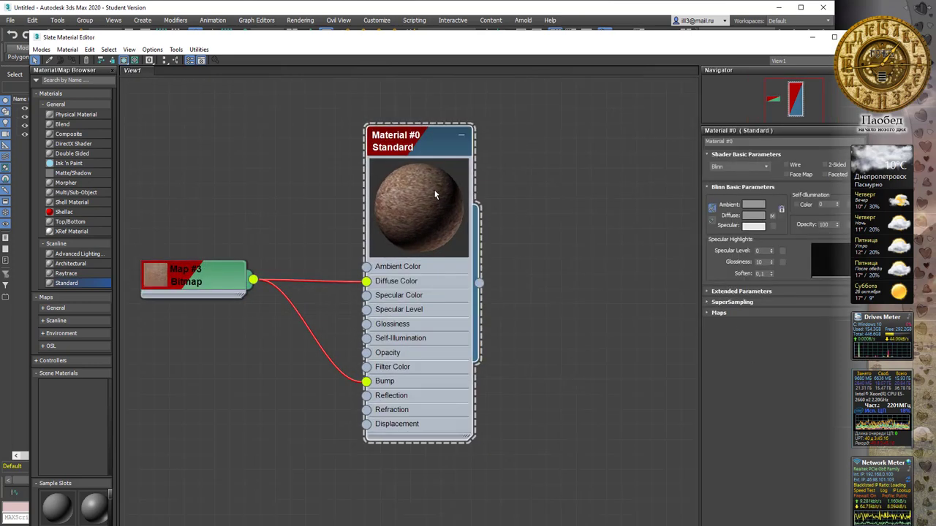
scroll(435, 190, up, 1)
scroll(434, 190, up, 2)
scroll(435, 190, up, 1)
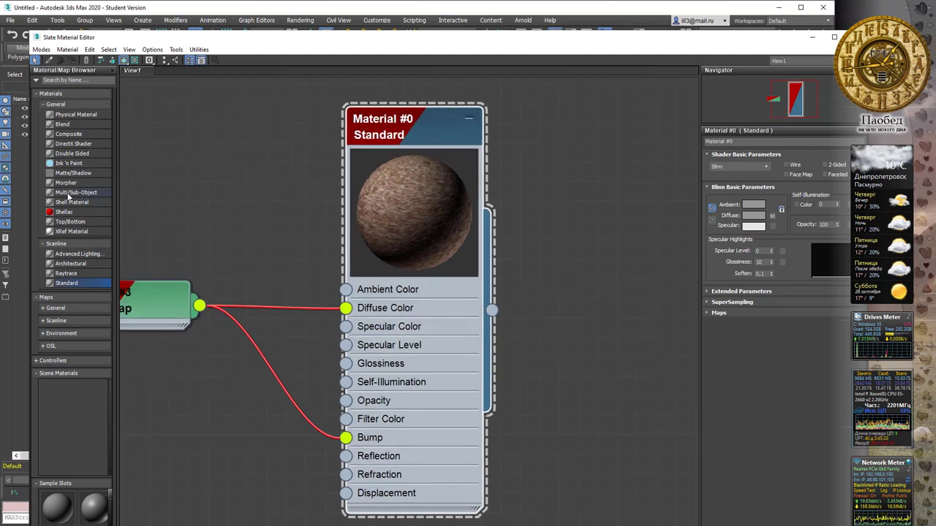
drag(29, 199, 340, 27)
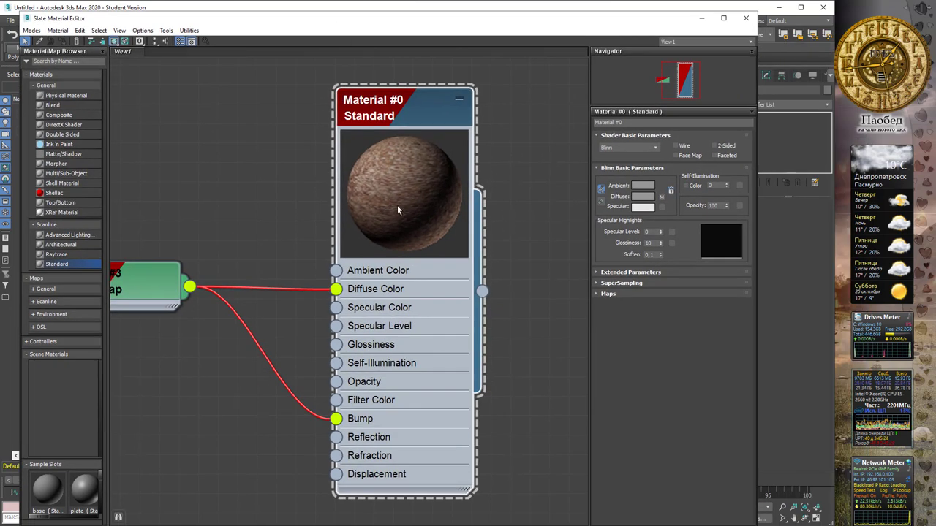
click(593, 293)
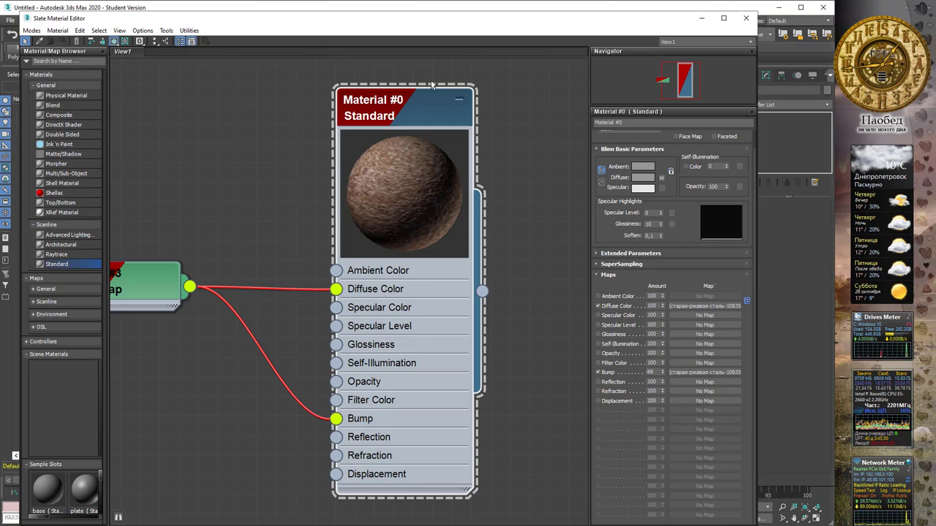
drag(445, 30, 488, 399)
Step: Assign Material #0 to the board box
click(438, 344)
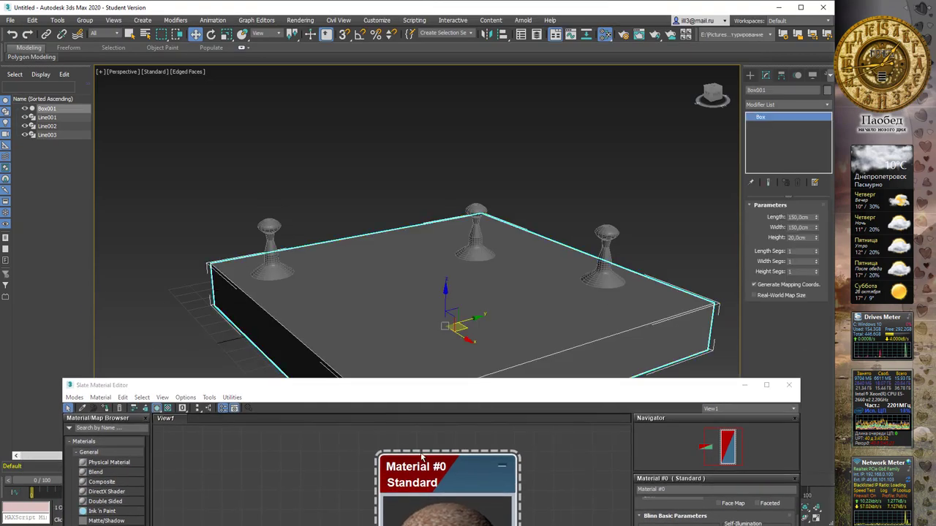
right_click(426, 465)
click(471, 225)
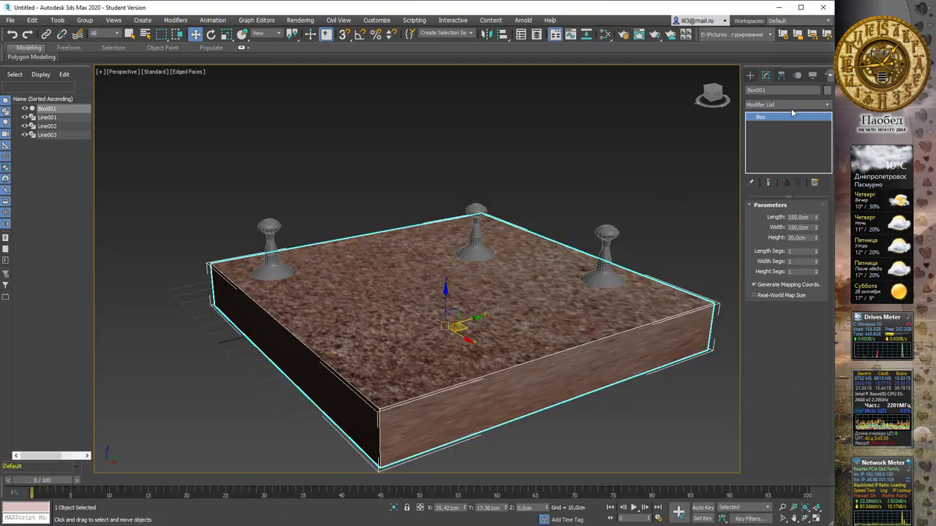
Step: Add a UVW Map modifier to Box001 with Box mapping
click(804, 104)
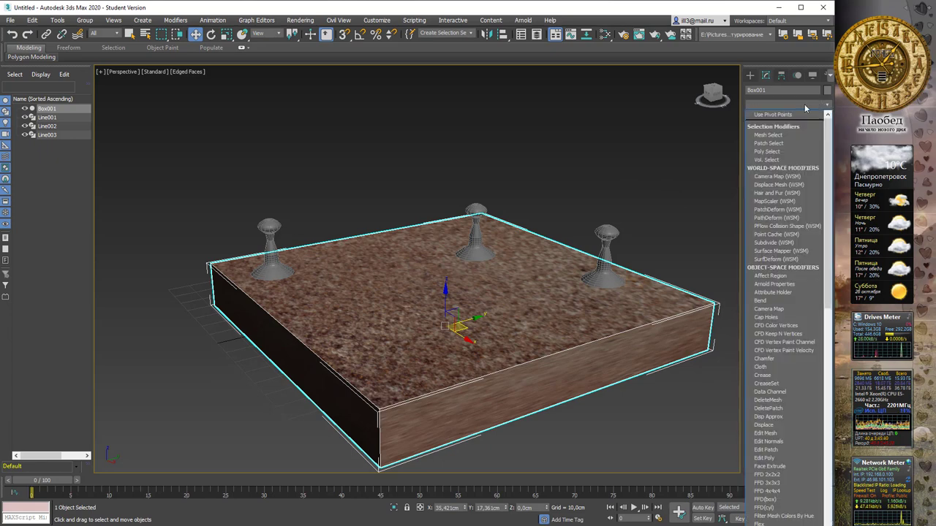
key(u)
key(Down)
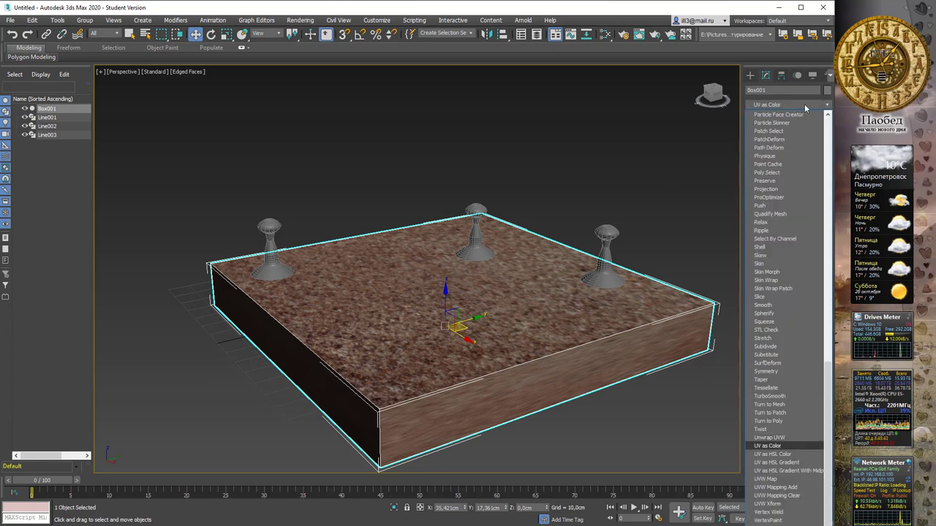
key(Down)
key(Down)
key(Down)
key(Down)
key(Return)
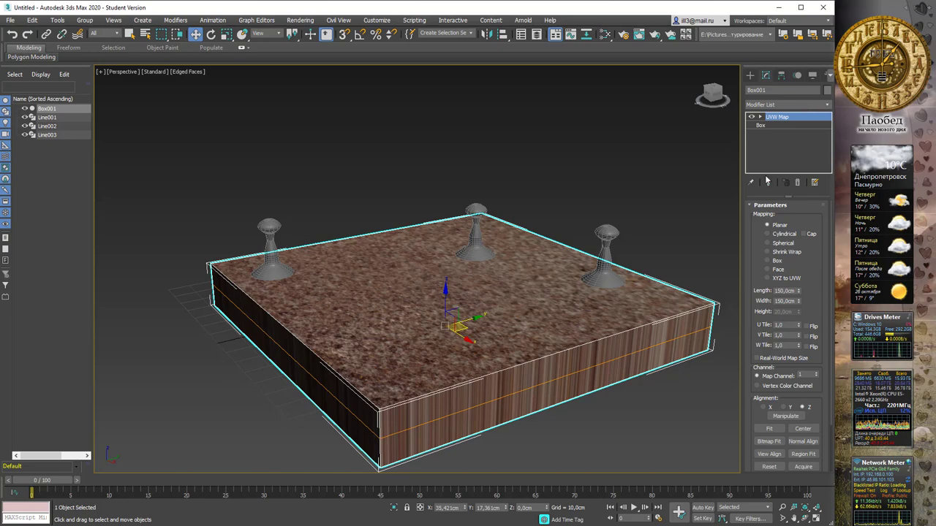
click(771, 263)
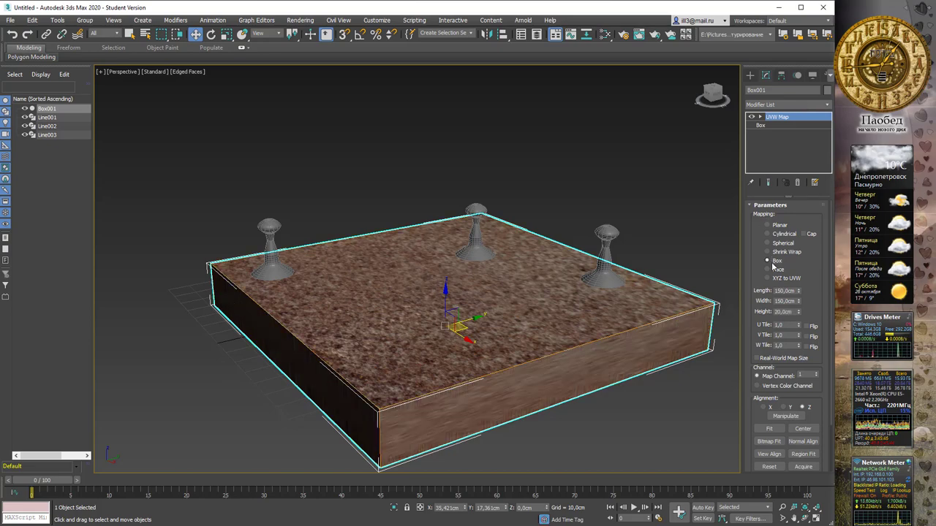
mouse_move(684, 275)
alt+middle_down()
mouse_move(529, 244)
mouse_move(609, 204)
mouse_move(564, 234)
mouse_move(532, 238)
alt+middle_up()
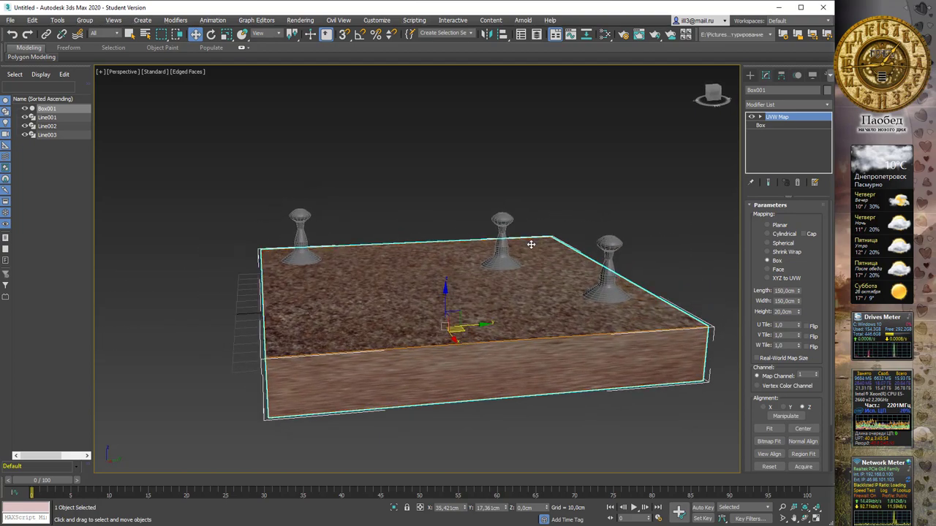
Step: Scale the UVW Map gizmo along Z to adjust the texture, then deselect the box
key(r)
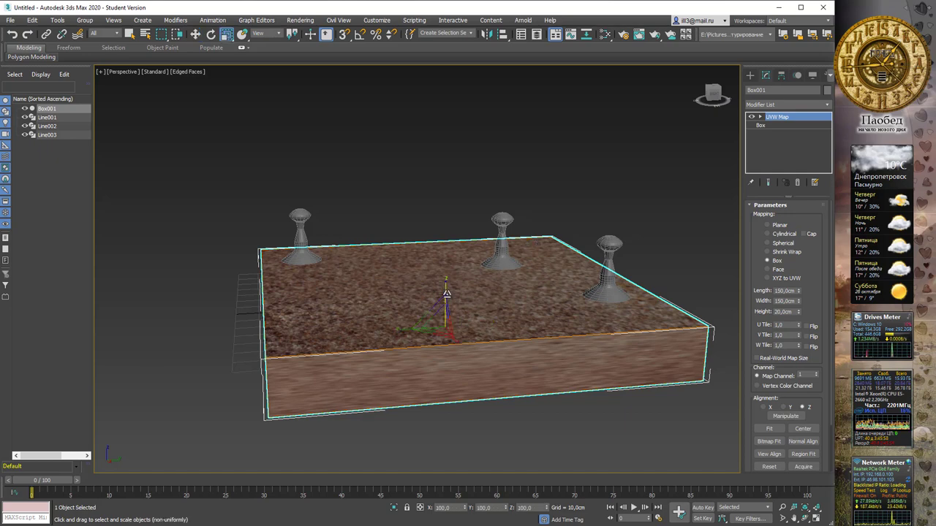
middle_drag(456, 259, 464, 253)
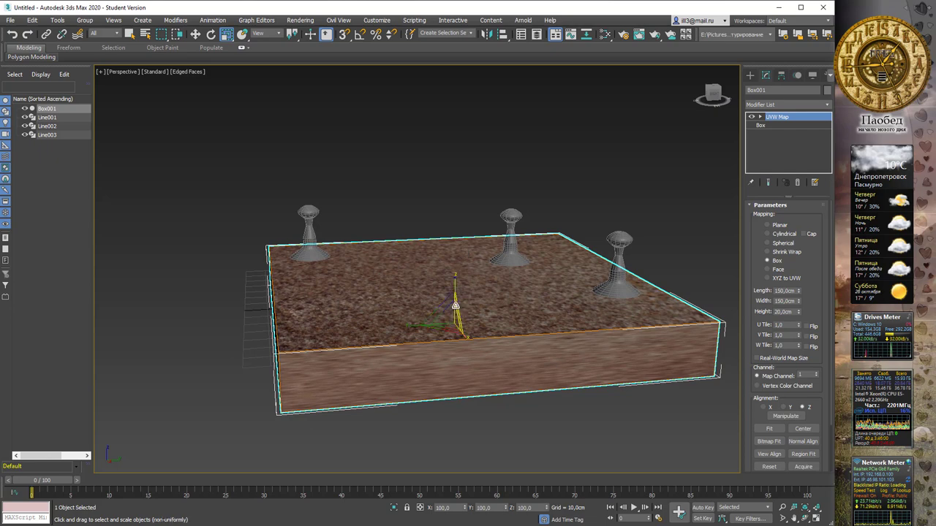
drag(454, 293, 453, 282)
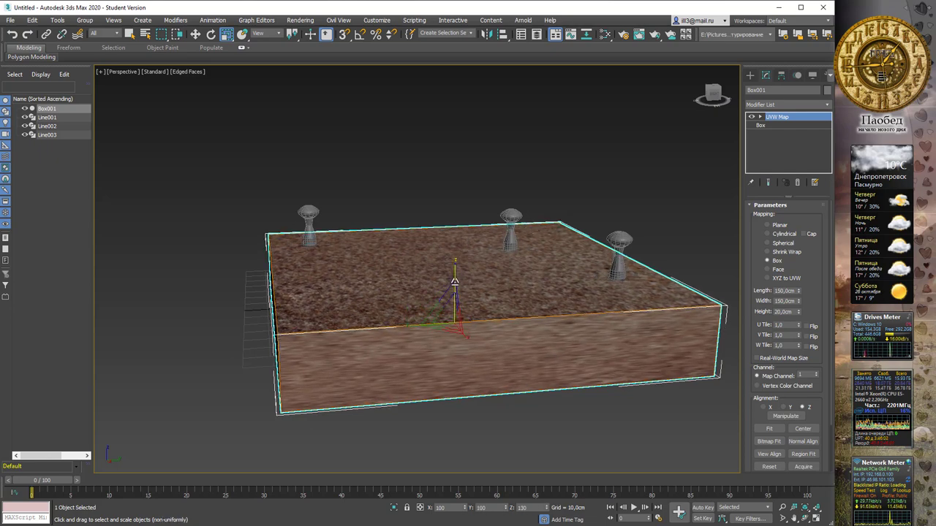
key(ctrl+z)
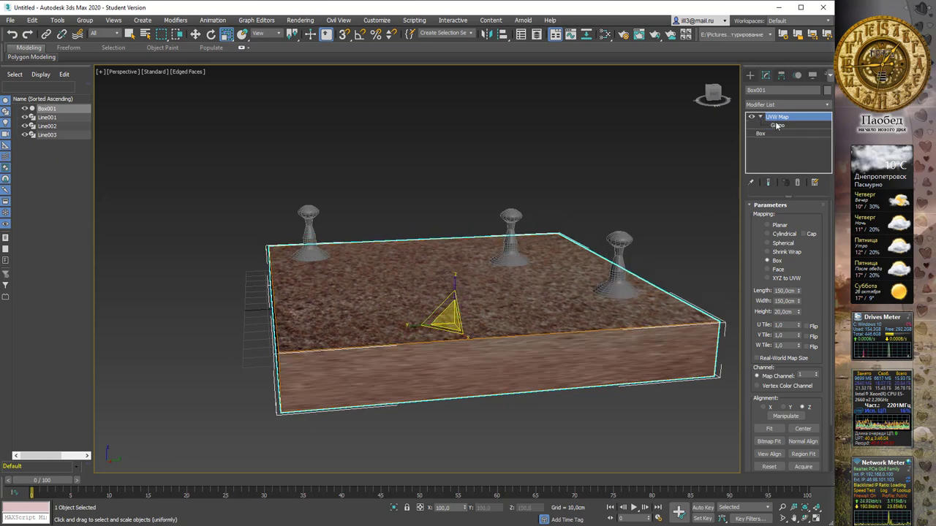
click(776, 125)
mouse_move(456, 264)
mouse_down()
mouse_move(457, 284)
mouse_move(481, 99)
mouse_move(492, 103)
mouse_up()
mouse_move(493, 103)
alt+middle_down()
mouse_move(441, 102)
mouse_move(497, 103)
mouse_move(505, 143)
alt+middle_up()
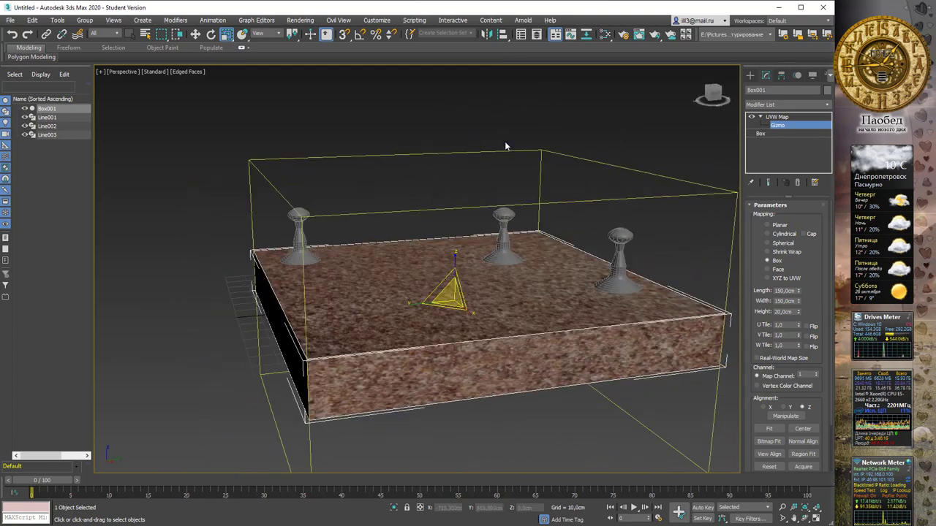
click(607, 121)
mouse_move(607, 120)
alt+middle_down()
mouse_move(508, 149)
mouse_move(521, 147)
alt+middle_up()
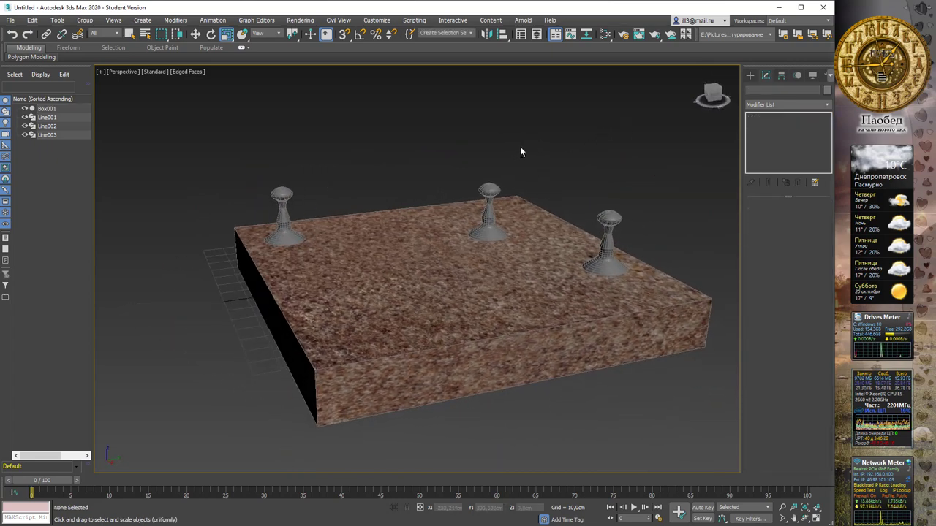
Step: Add a Blend material with two sub-materials to the Slate node view
key(m)
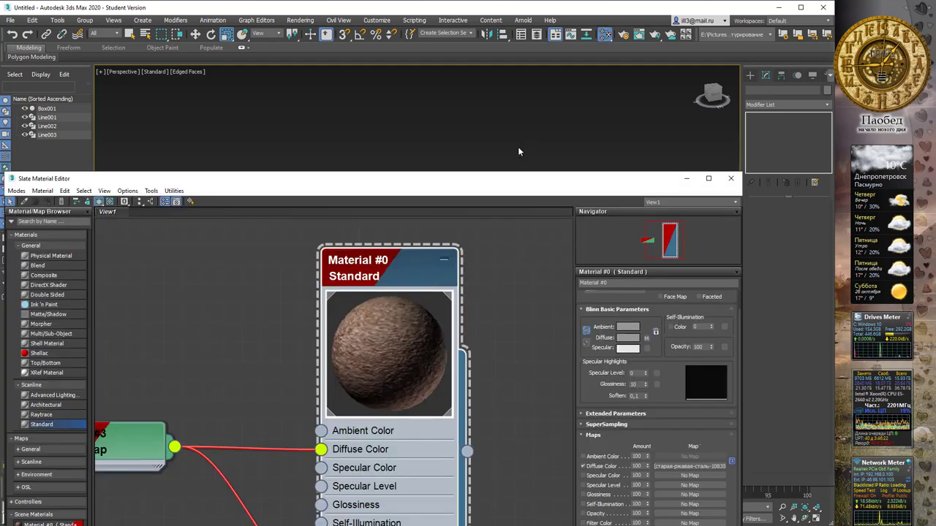
scroll(493, 257, down, 2)
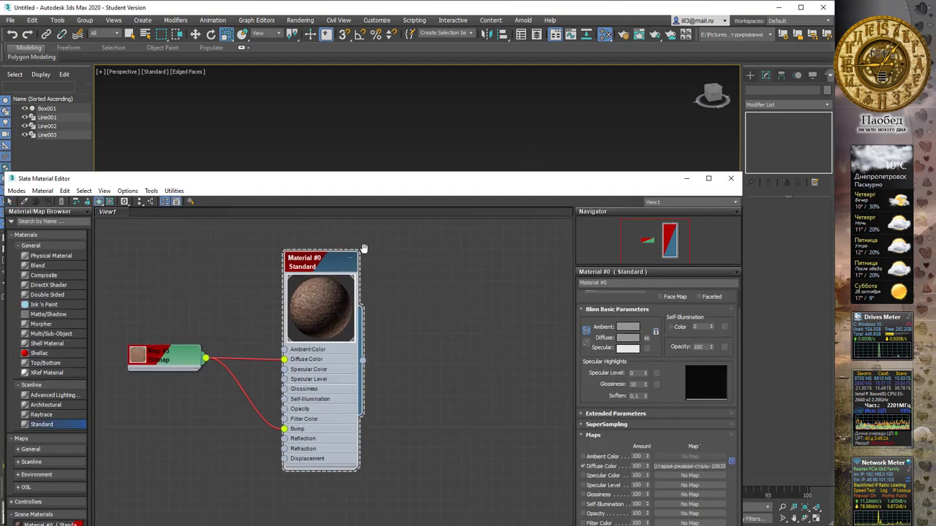
middle_drag(380, 256, 344, 247)
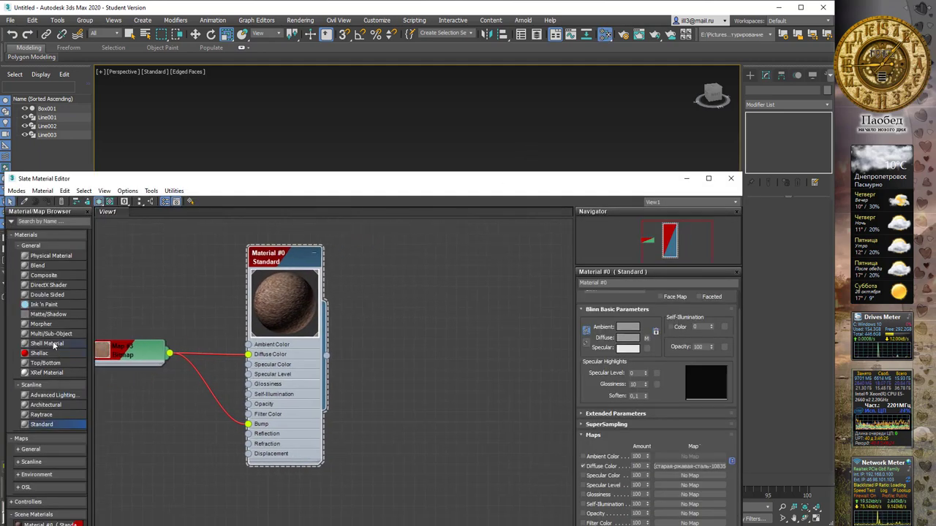
drag(50, 267, 538, 307)
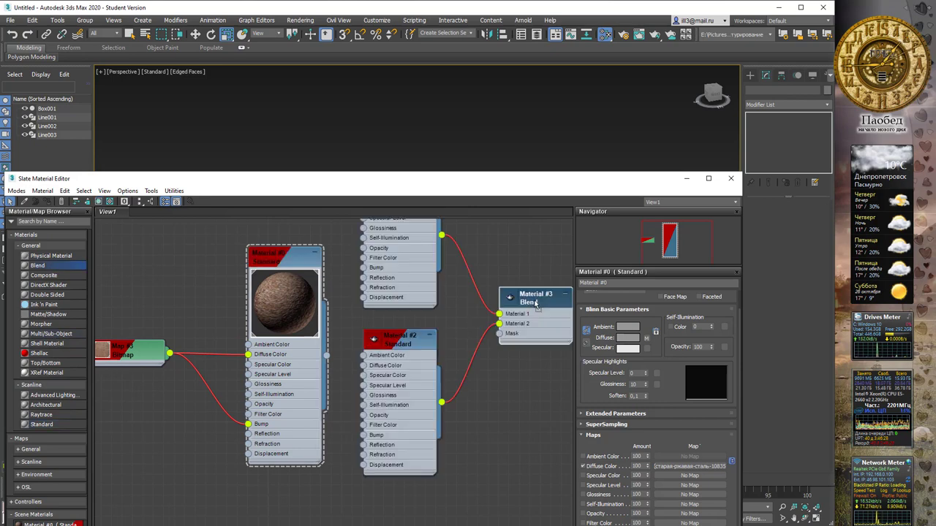
middle_drag(486, 295, 424, 380)
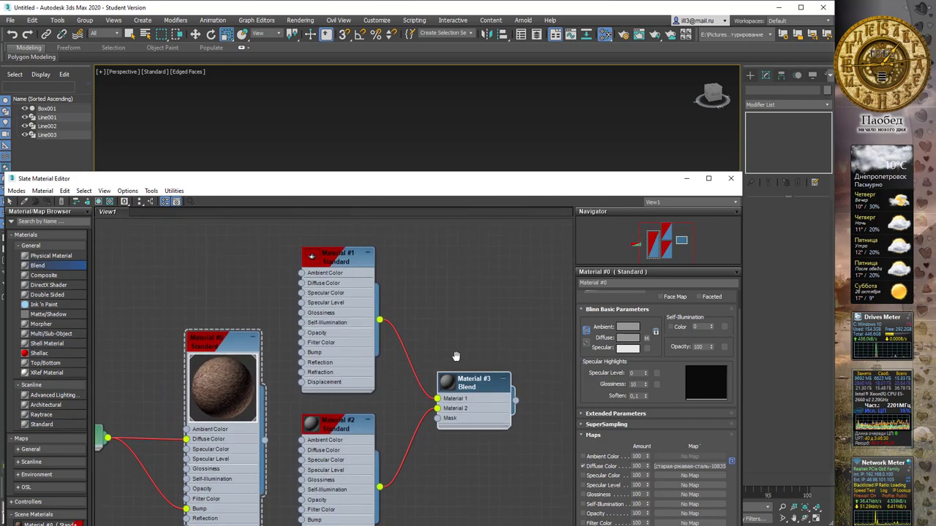
mouse_move(236, 330)
mouse_down()
mouse_move(222, 307)
mouse_move(226, 257)
mouse_up()
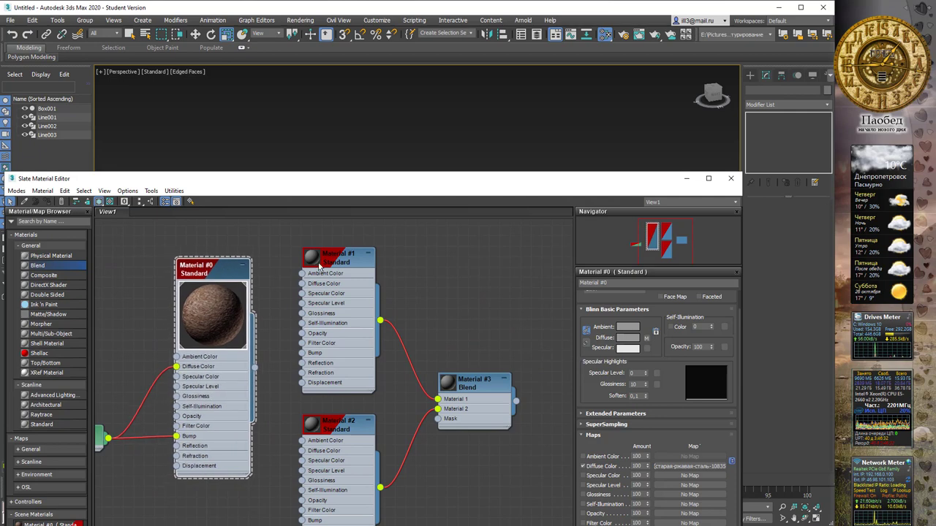
Step: Delete the Blend's default Material #1 and #2 and wire Material #0 into Material 1
click(356, 261)
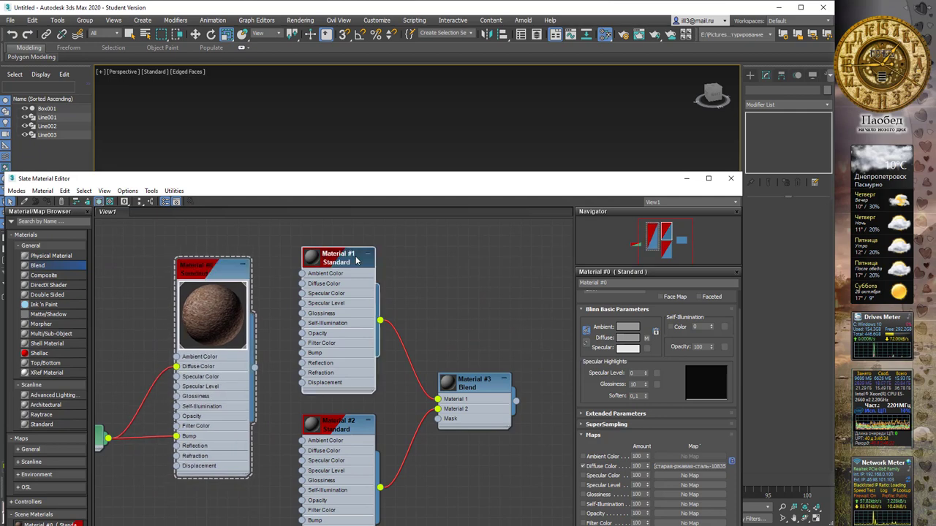
key(Delete)
drag(211, 276, 211, 255)
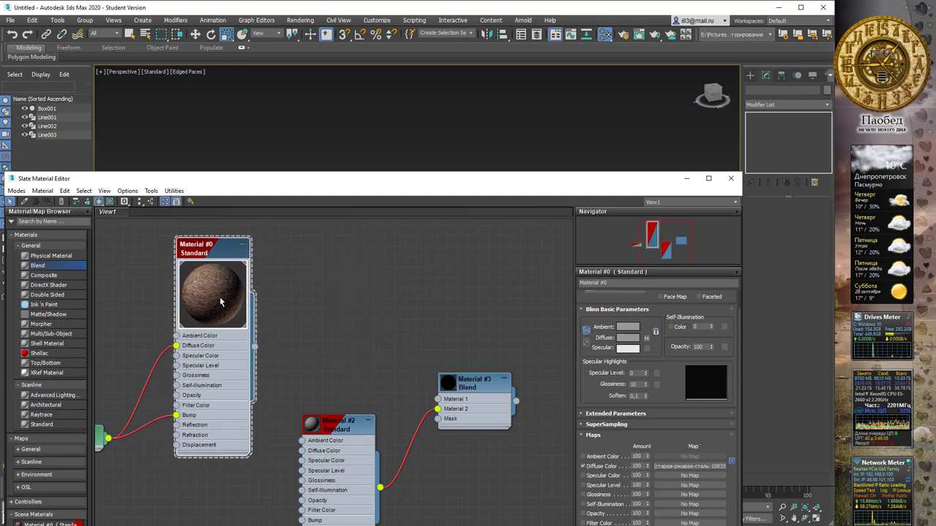
drag(255, 346, 437, 400)
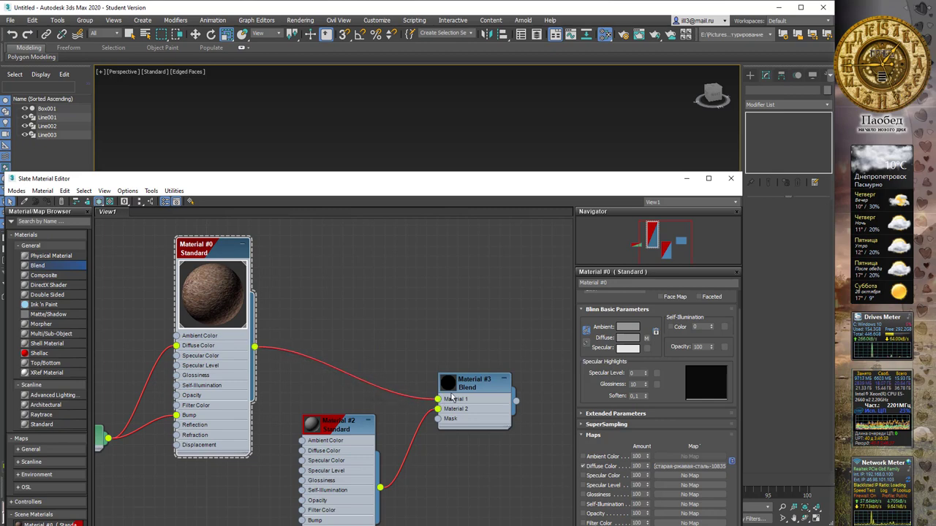
drag(346, 425, 356, 425)
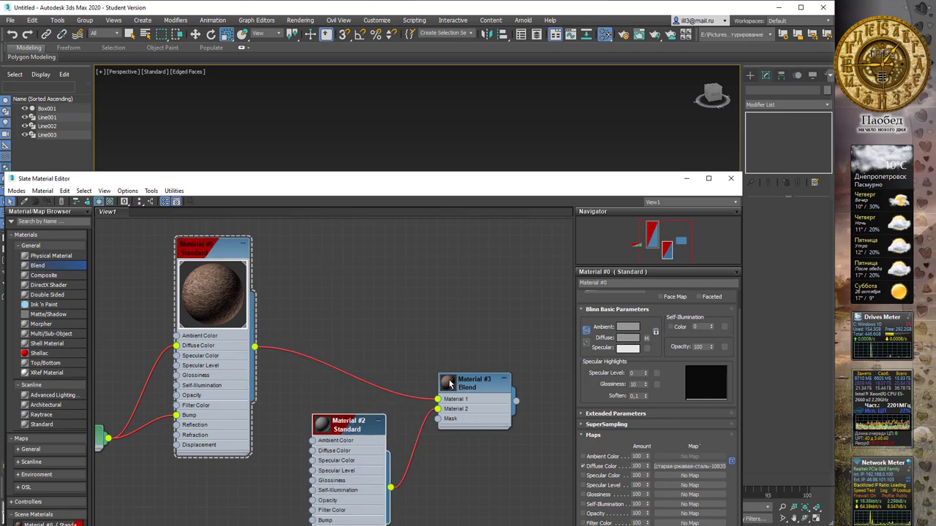
double_click(450, 384)
drag(471, 315, 480, 252)
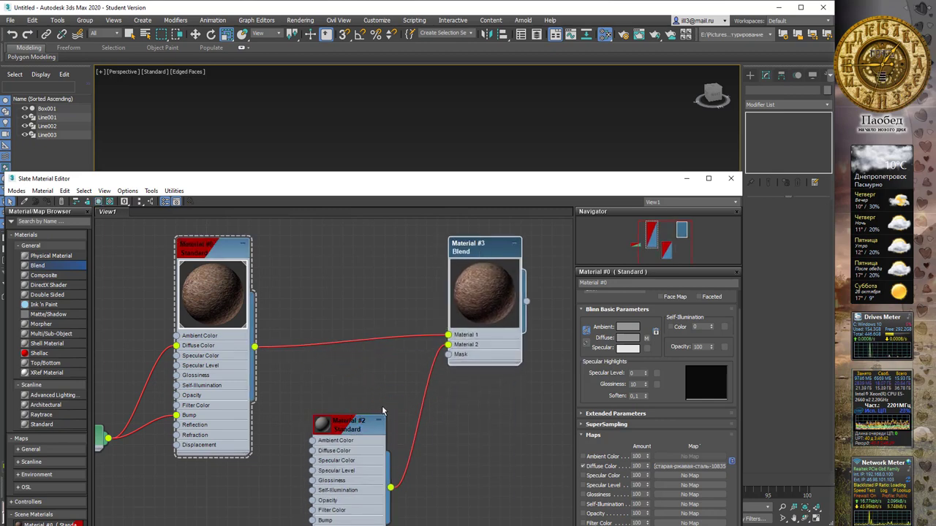
mouse_move(352, 426)
mouse_down()
mouse_move(346, 451)
mouse_move(374, 451)
mouse_up()
middle_drag(374, 451, 383, 368)
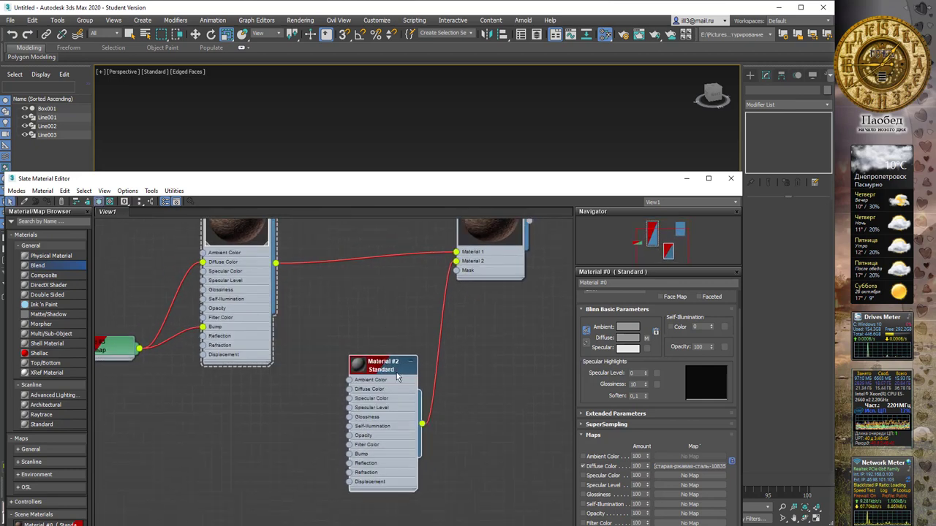
key(Delete)
middle_drag(288, 331, 373, 365)
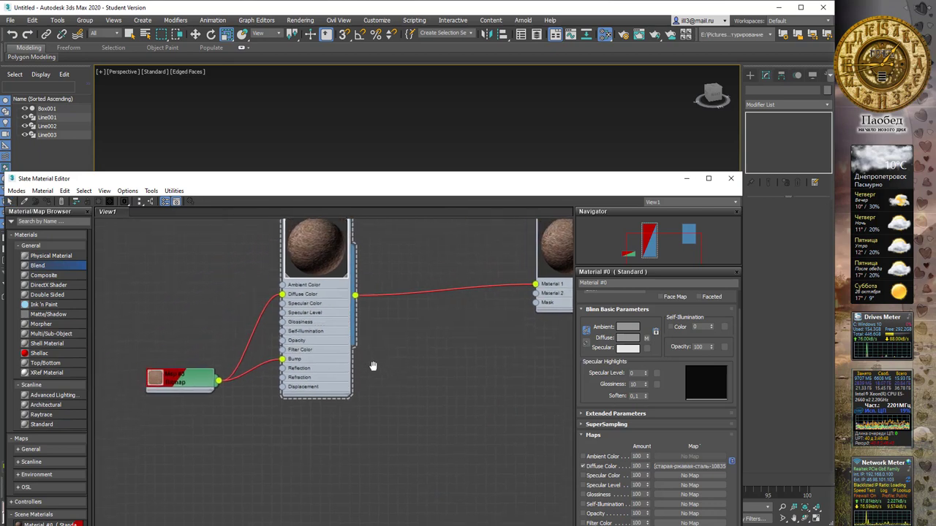
middle_drag(386, 261, 371, 305)
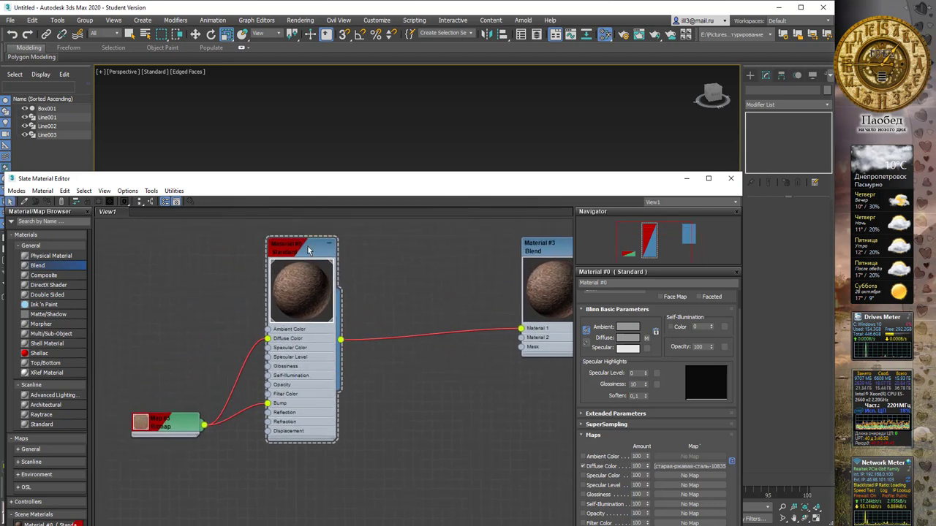
Step: Copy Material #0 with its bitmap as Material #6 and disconnect Map #4 from its Diffuse Color
shift+drag(309, 251, 437, 417)
mouse_move(480, 437)
middle_down()
mouse_move(377, 305)
mouse_move(353, 321)
middle_up()
mouse_move(302, 296)
middle_down()
mouse_move(344, 361)
mouse_move(318, 305)
middle_up()
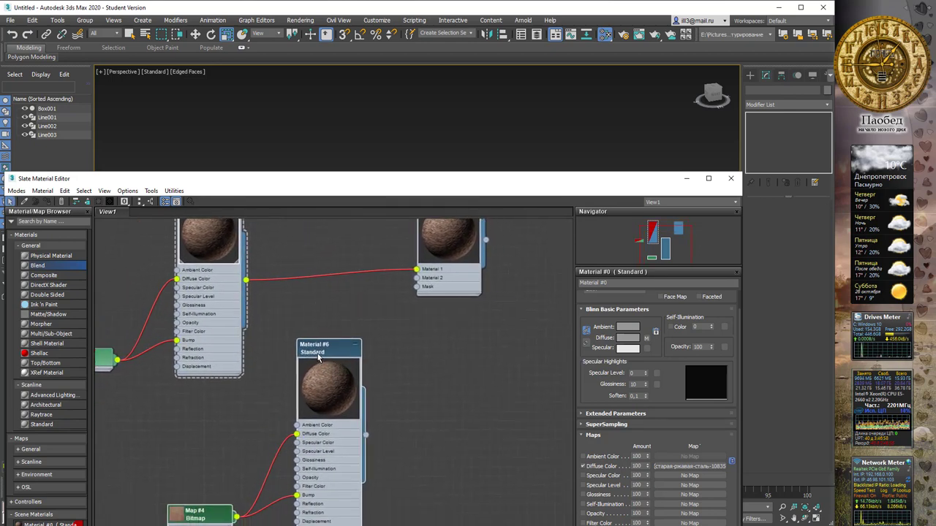
drag(318, 356, 364, 347)
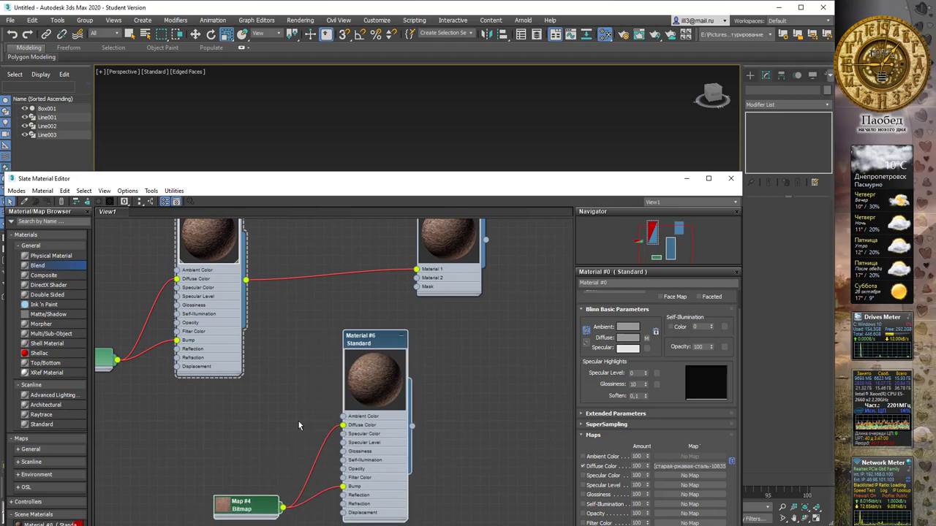
drag(335, 429, 290, 464)
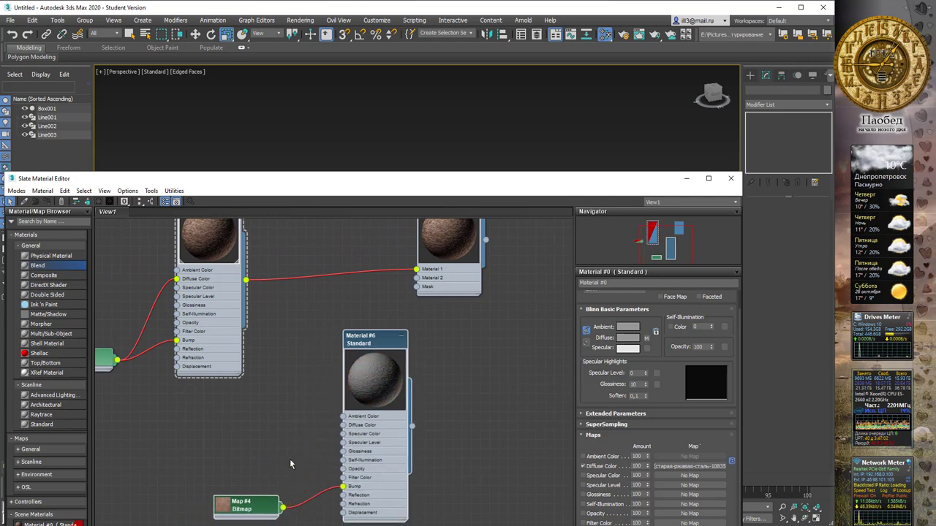
drag(249, 507, 249, 525)
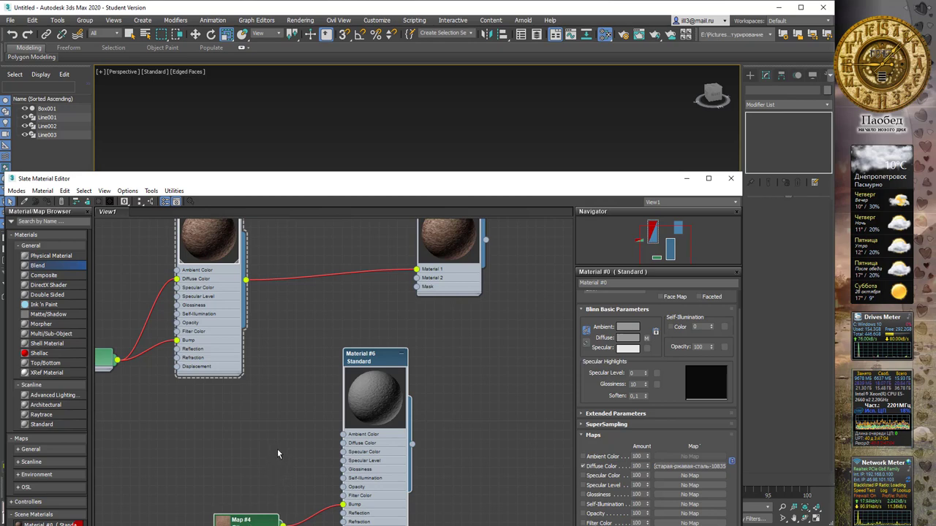
Step: Feed a General > Checker map into Material #6's Diffuse Color and tidy the two nodes
drag(270, 450, 271, 449)
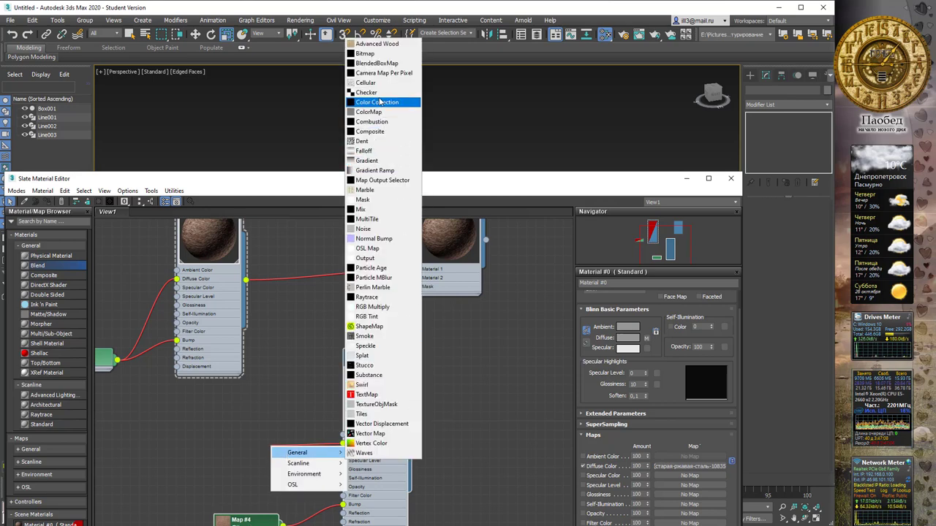
click(377, 92)
drag(291, 445, 244, 445)
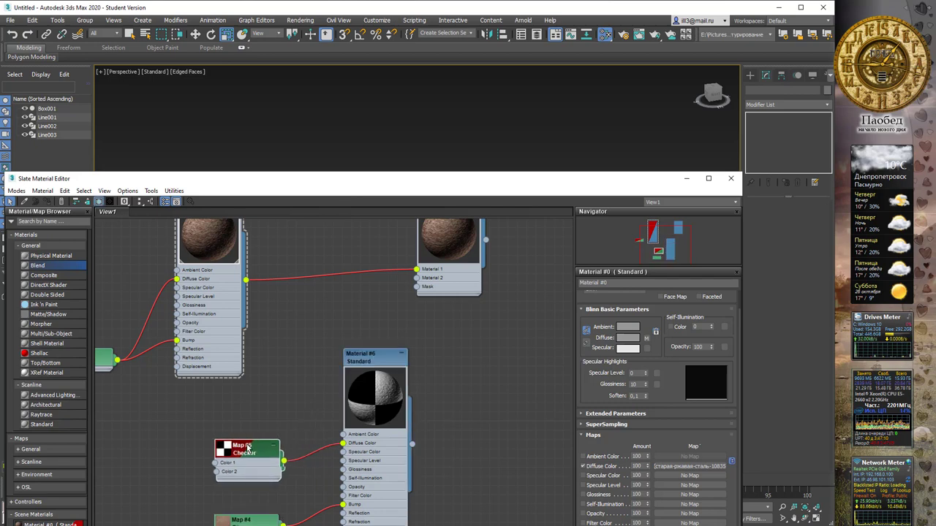
mouse_move(376, 358)
mouse_down()
mouse_move(353, 365)
mouse_move(376, 369)
mouse_up()
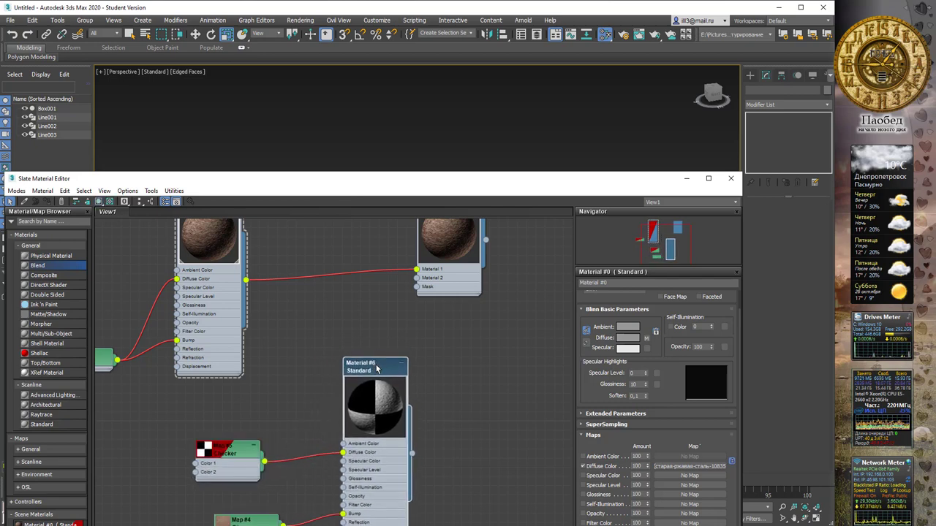
Step: Move the Slate editor down to reveal the scene and select the board box
middle_drag(376, 456, 389, 379)
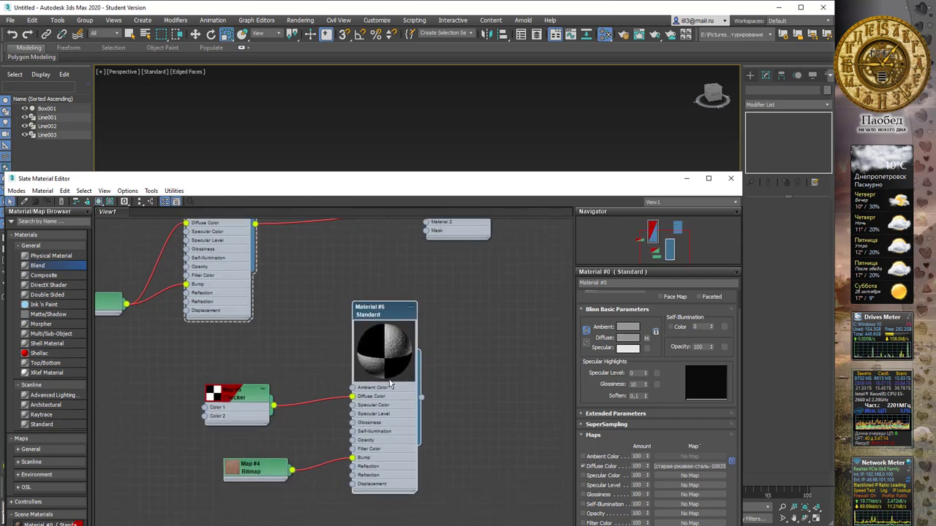
mouse_move(372, 184)
mouse_down()
mouse_move(520, 373)
mouse_move(502, 390)
mouse_move(397, 285)
mouse_move(450, 413)
mouse_up()
click(568, 277)
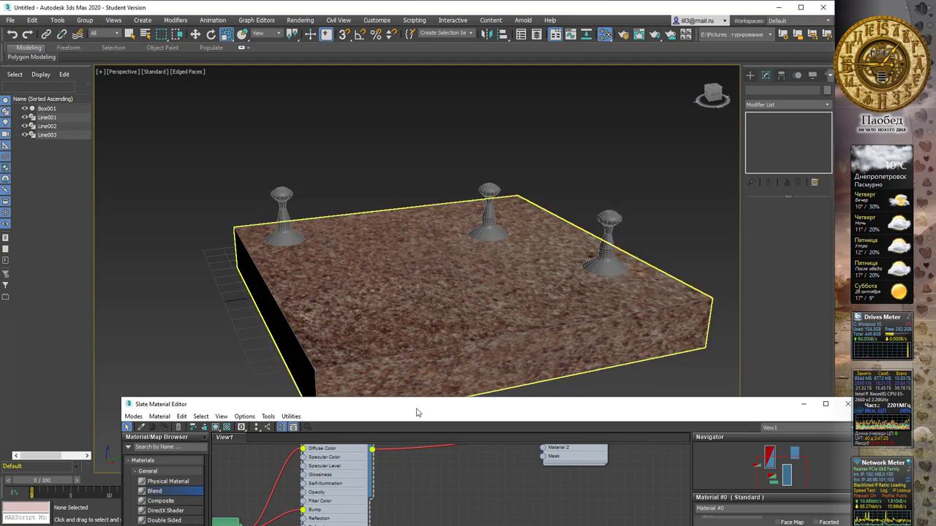
Step: Bring the Slate editor over the viewport and frame the Blend and Material #6 nodes
drag(486, 406, 444, 119)
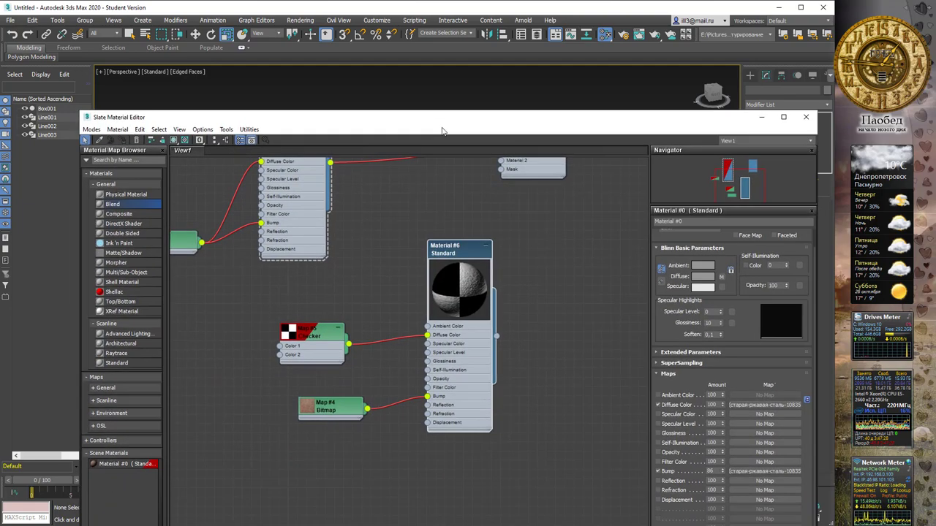
scroll(470, 287, up, 1)
scroll(468, 285, up, 1)
scroll(457, 276, up, 1)
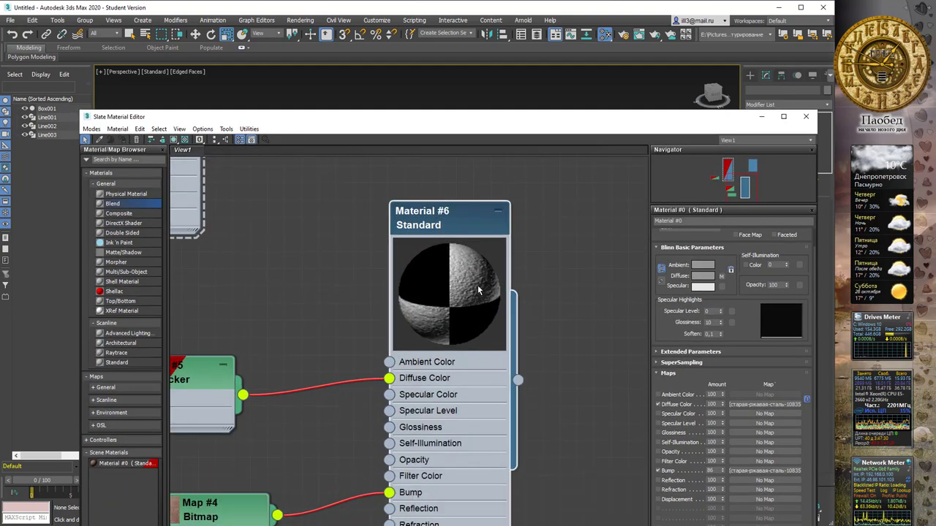
scroll(443, 267, up, 1)
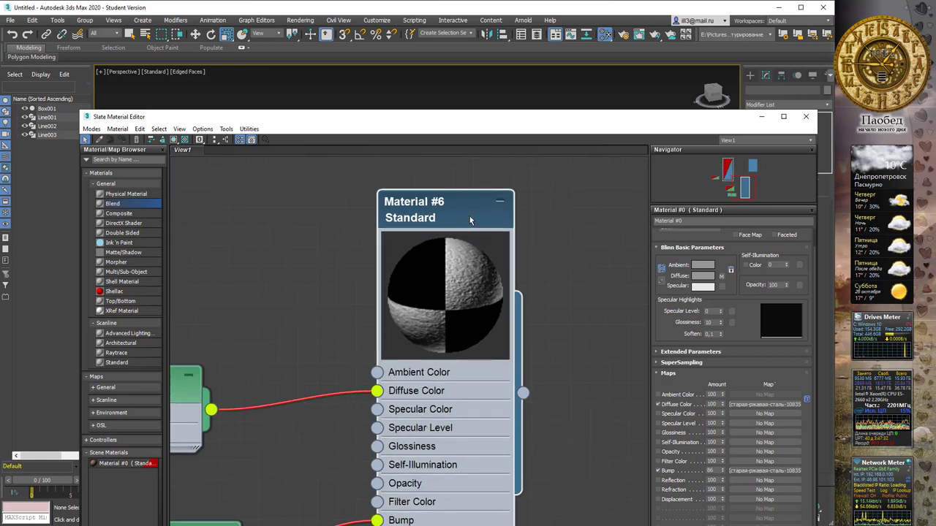
scroll(502, 255, down, 1)
scroll(522, 258, down, 1)
scroll(522, 258, down, 2)
scroll(522, 257, down, 1)
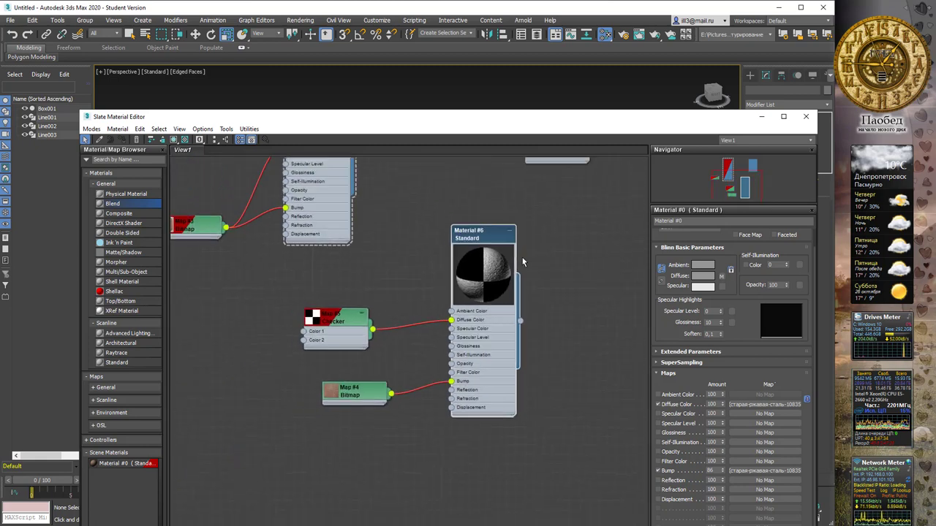
middle_drag(545, 222, 499, 332)
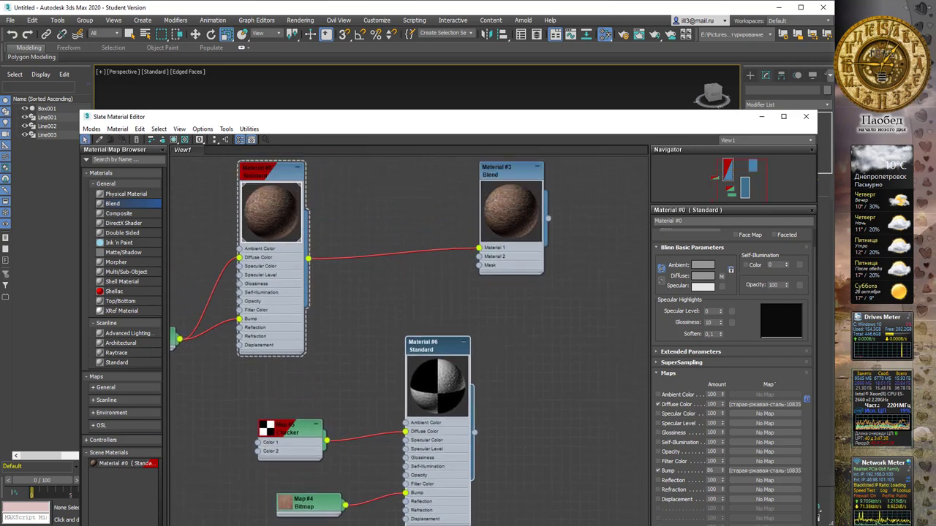
Step: Wire Material #6 into the Material #3 Blend's Material 2 input and open the Blend's parameters
click(475, 413)
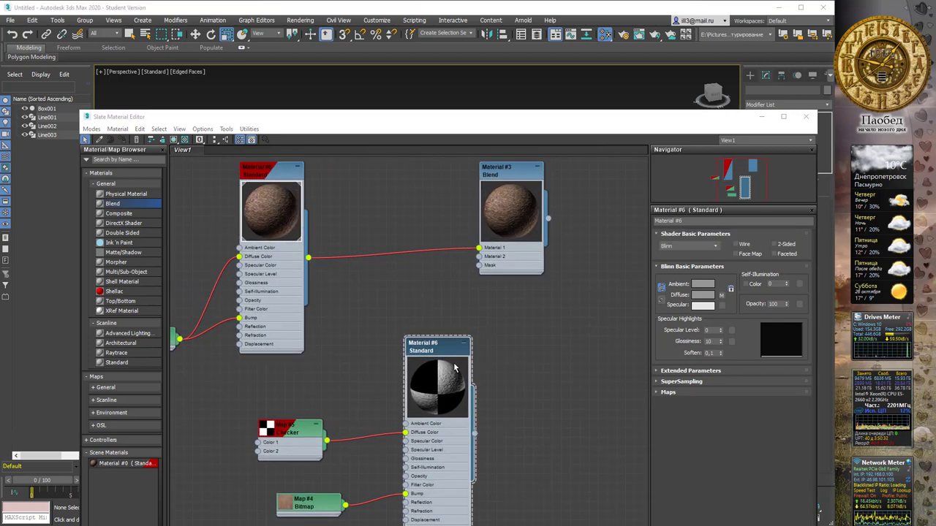
drag(455, 369, 407, 351)
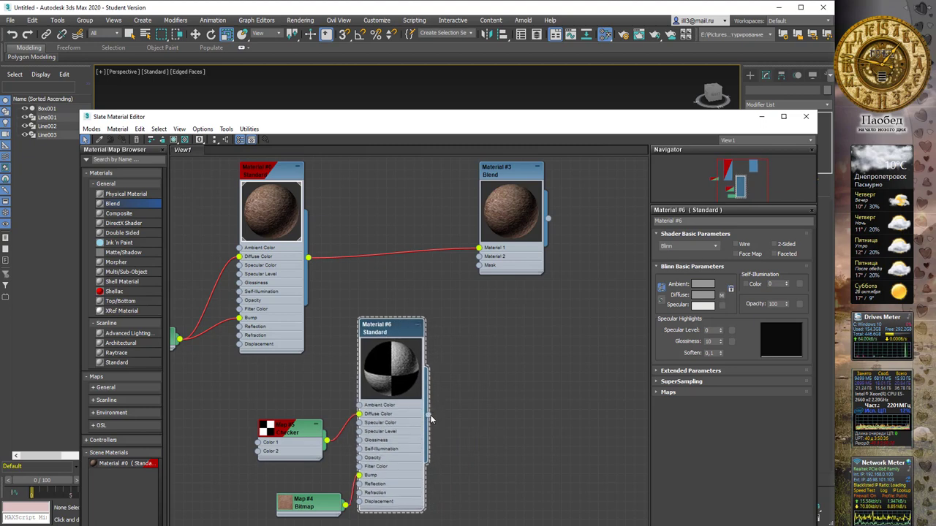
mouse_move(430, 416)
mouse_down()
mouse_move(460, 277)
mouse_move(479, 257)
mouse_up()
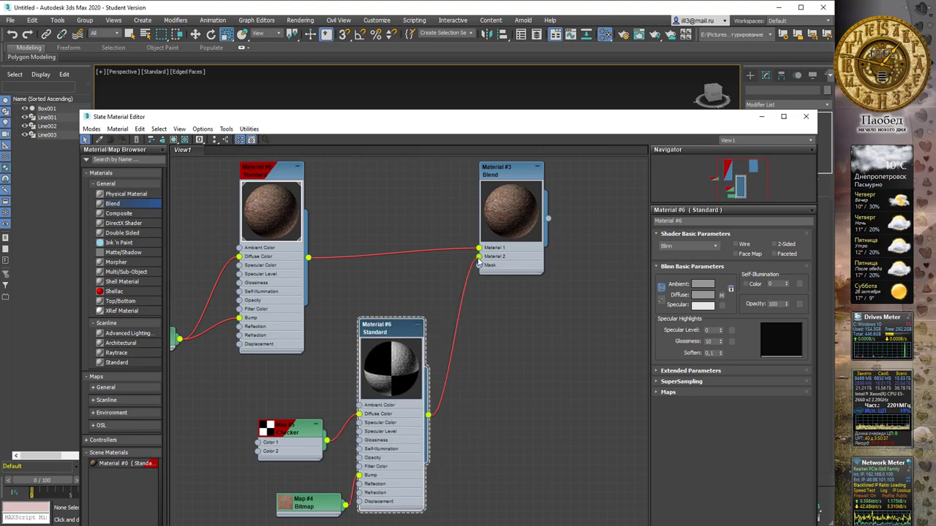
double_click(511, 179)
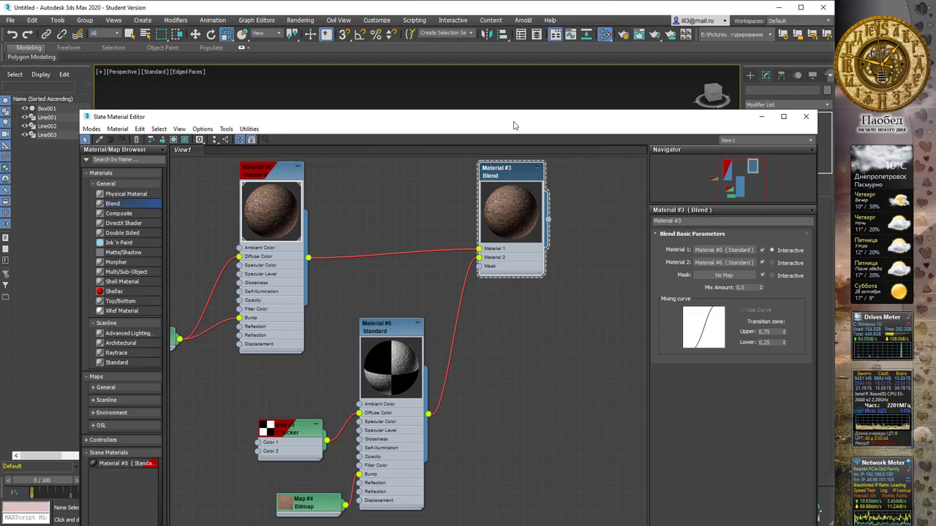
drag(513, 125, 459, 375)
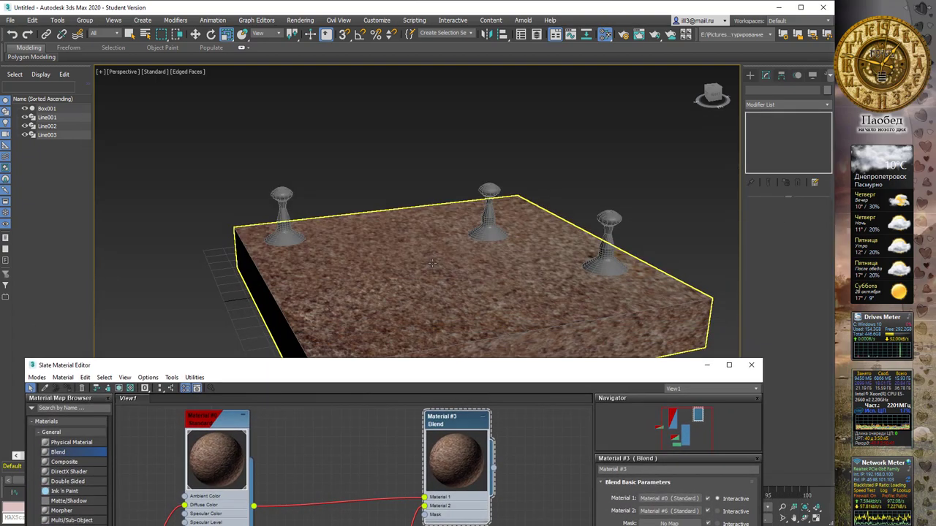
Step: Select Box001 and convert it to Editable Poly
click(432, 264)
key(q)
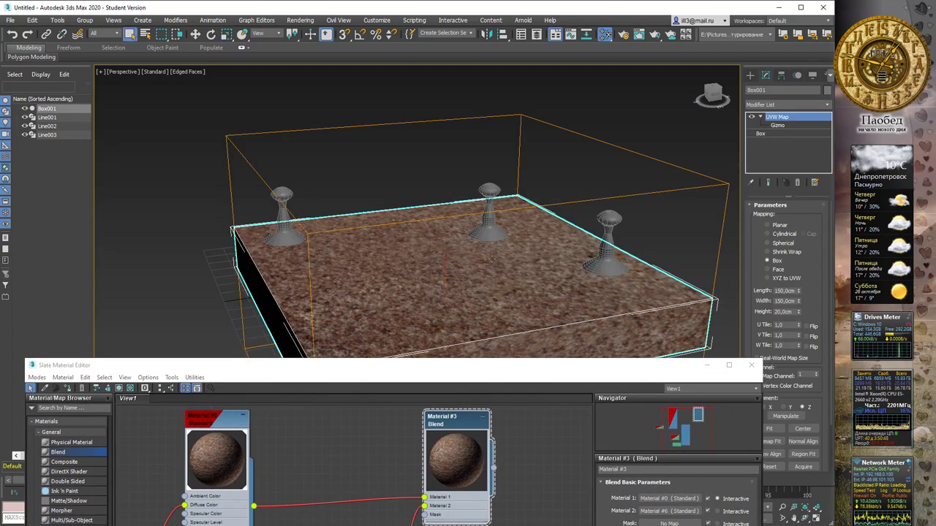
right_click(491, 258)
mouse_move(512, 357)
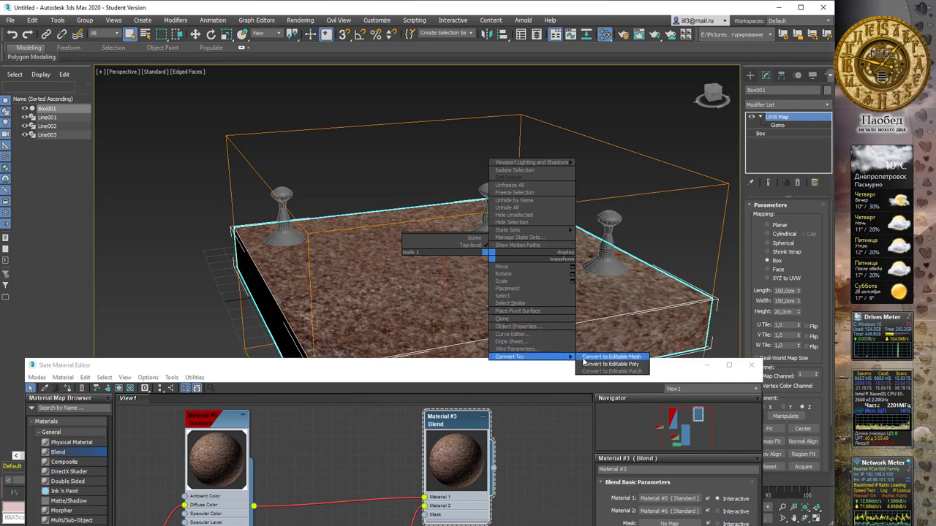
click(594, 365)
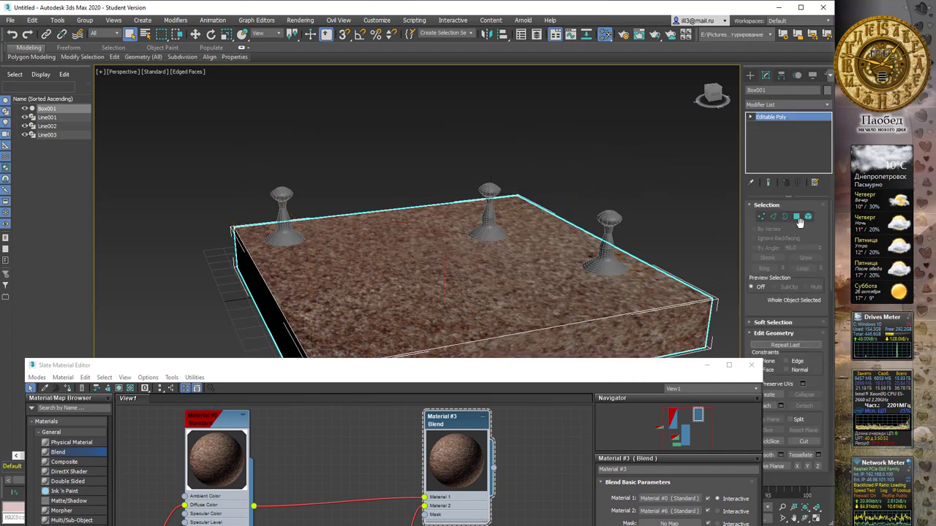
Step: Select the box's top polygon and assign the Material #3 Blend to it
click(797, 217)
click(475, 293)
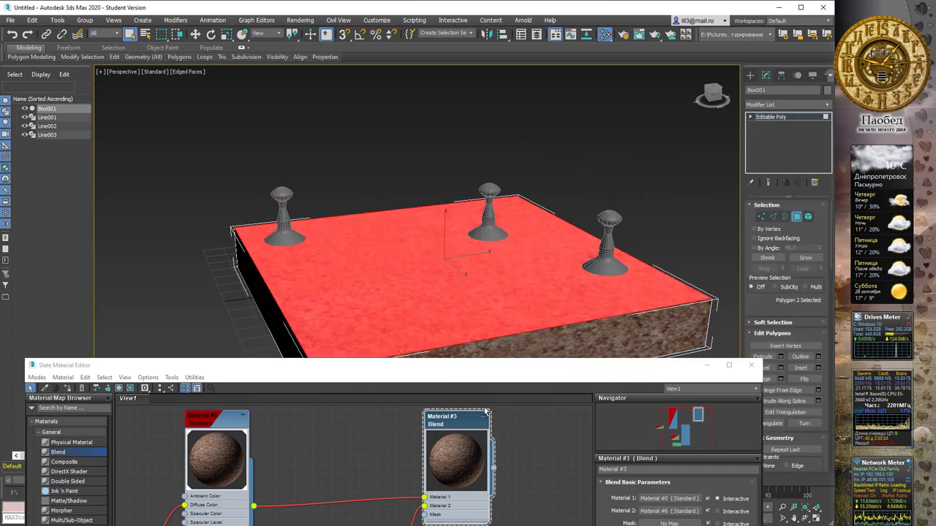
scroll(463, 427, down, 2)
scroll(460, 438, down, 1)
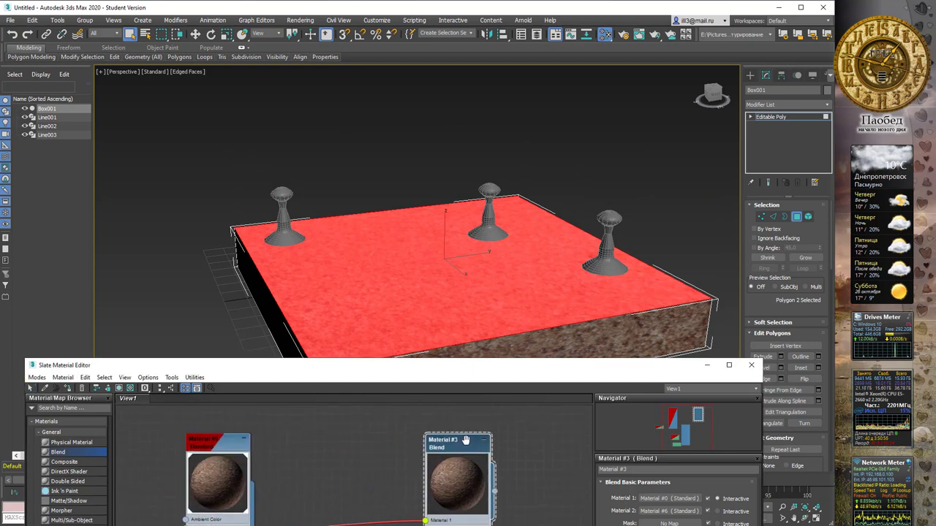
scroll(457, 446, down, 1)
scroll(457, 447, down, 1)
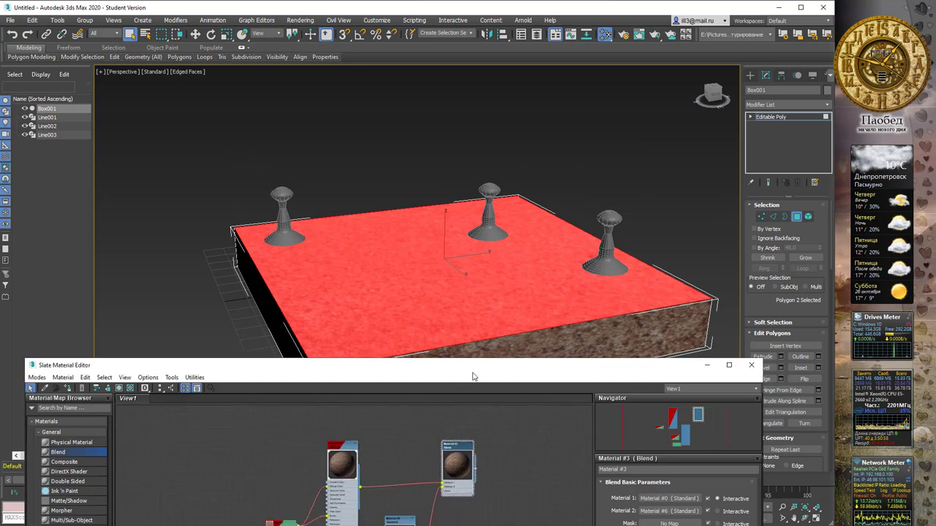
drag(473, 371, 426, 392)
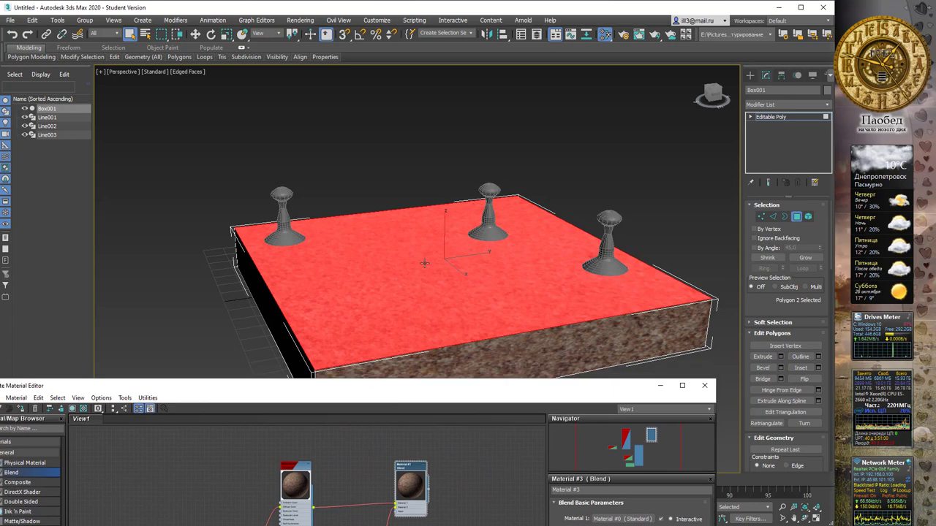
right_click(424, 474)
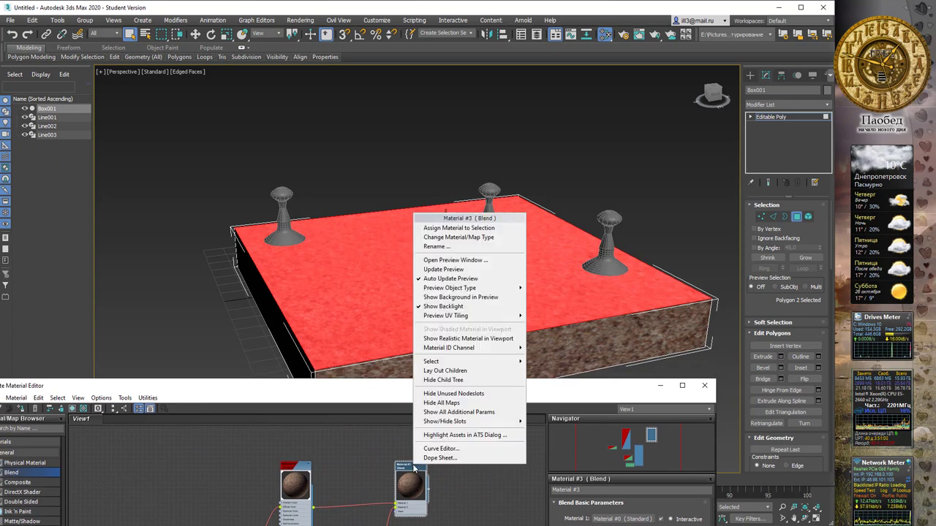
click(455, 228)
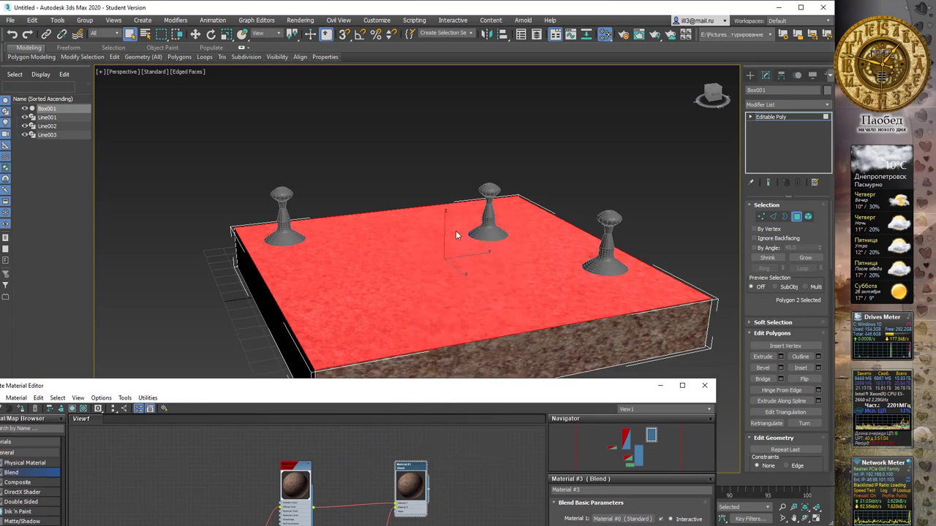
Step: Assign Material #3 to the selected top face a second time
scroll(436, 474, up, 1)
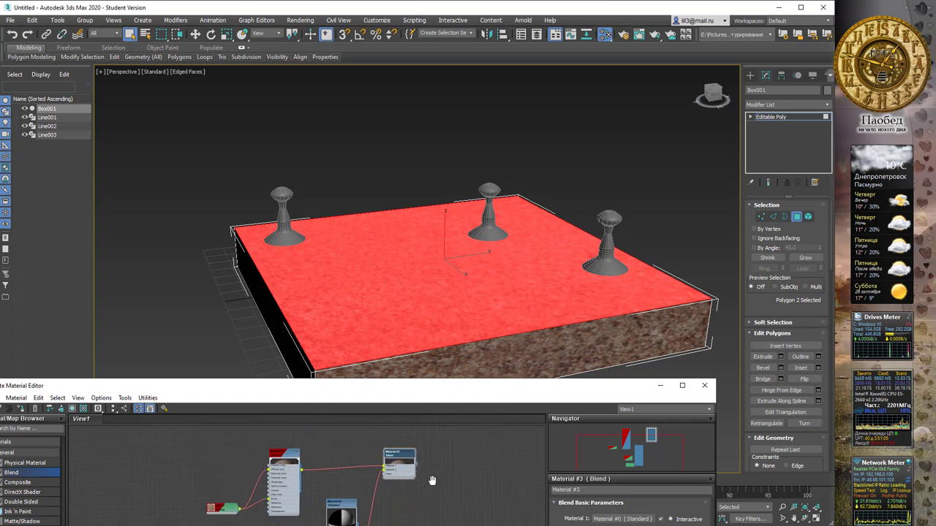
scroll(432, 482, up, 1)
scroll(424, 489, up, 1)
scroll(416, 495, up, 2)
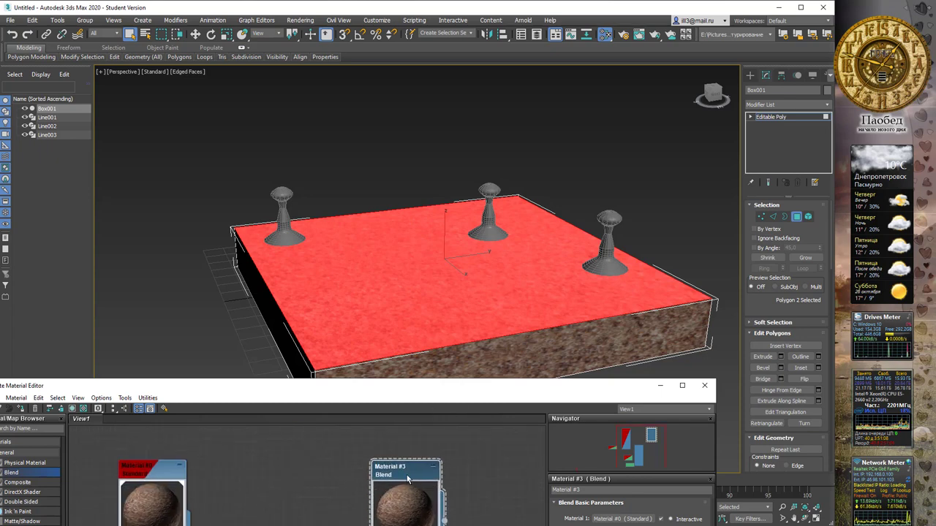
right_click(407, 477)
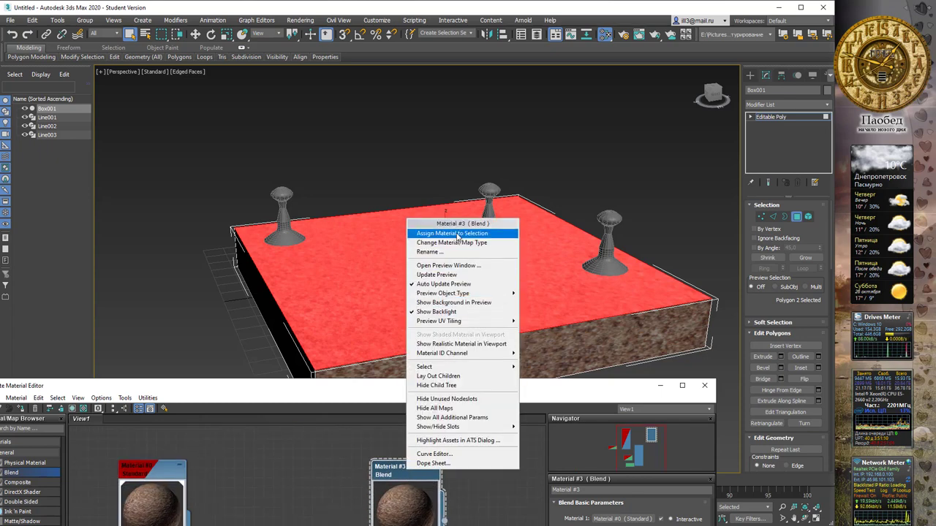
click(456, 232)
Step: Return to object mode and test-render the perspective view to check the materials
click(796, 217)
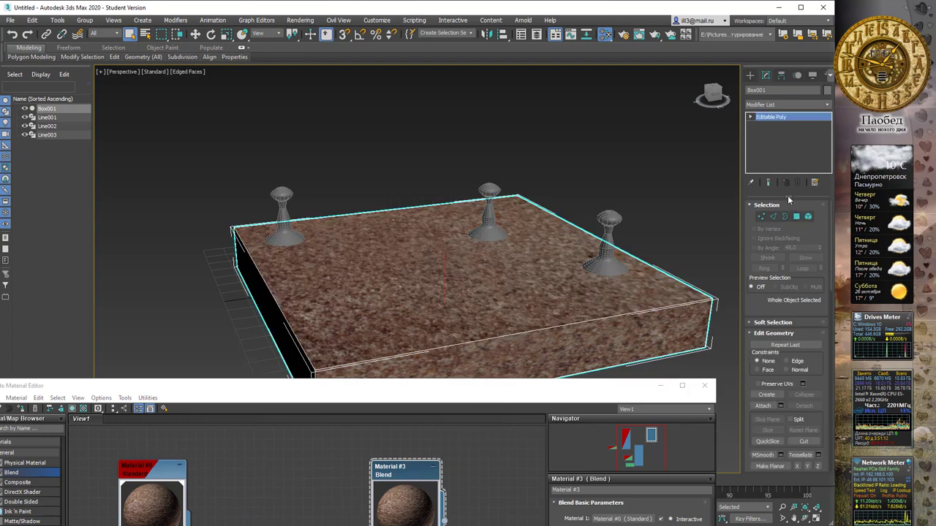
mouse_move(451, 394)
mouse_down()
mouse_move(530, 364)
mouse_move(554, 369)
mouse_up()
key(shift+q)
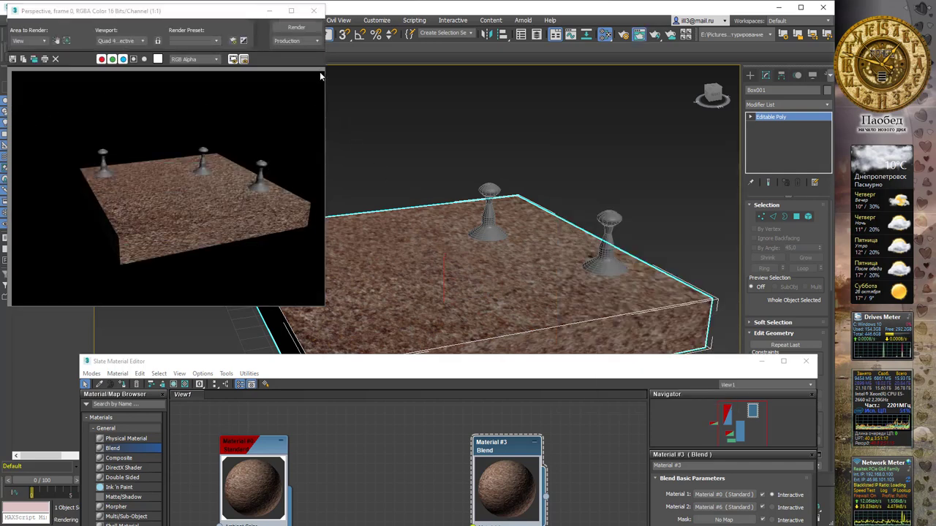
click(314, 11)
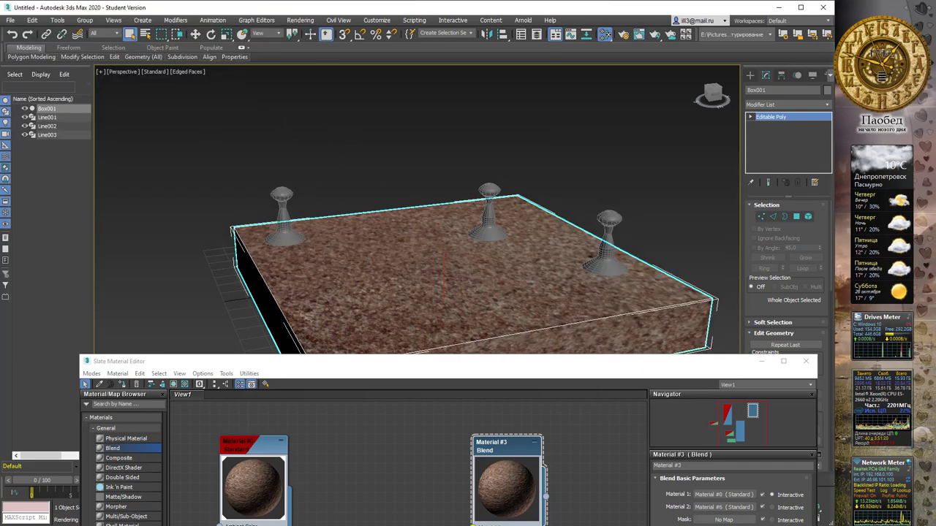
Step: Raise the Slate editor and frame the Material #3 Blend with Material #0 and Material #6
drag(365, 361, 340, 241)
mouse_move(420, 250)
mouse_down()
mouse_move(417, 35)
mouse_move(386, 43)
mouse_up()
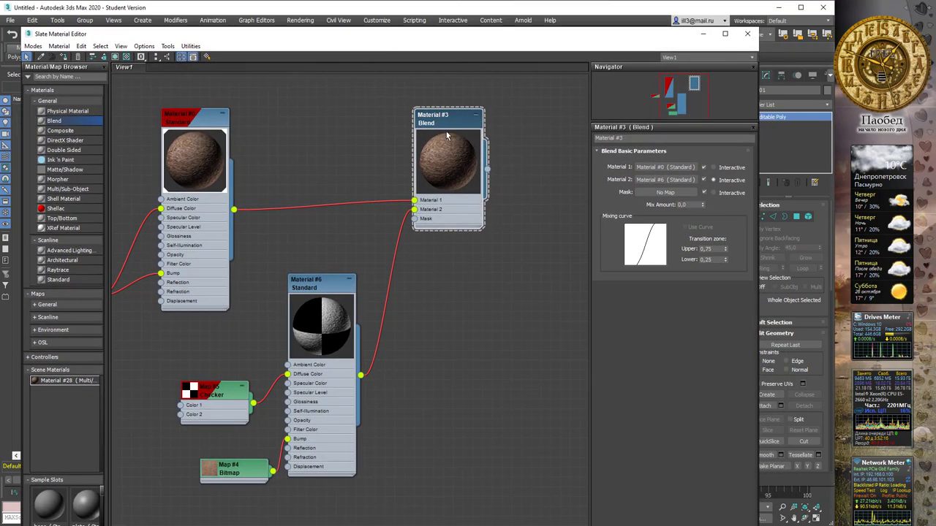
scroll(447, 136, up, 1)
scroll(448, 136, up, 2)
scroll(449, 137, up, 1)
scroll(456, 144, up, 2)
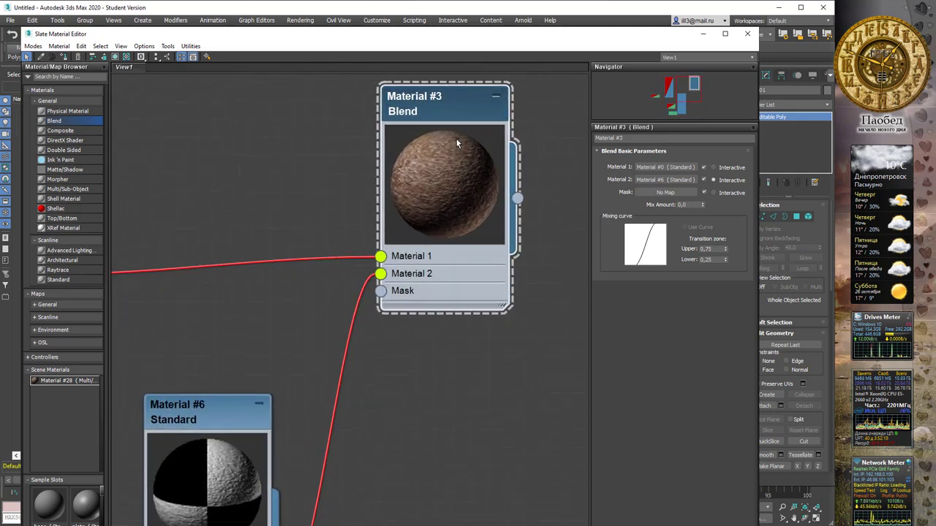
scroll(456, 143, up, 1)
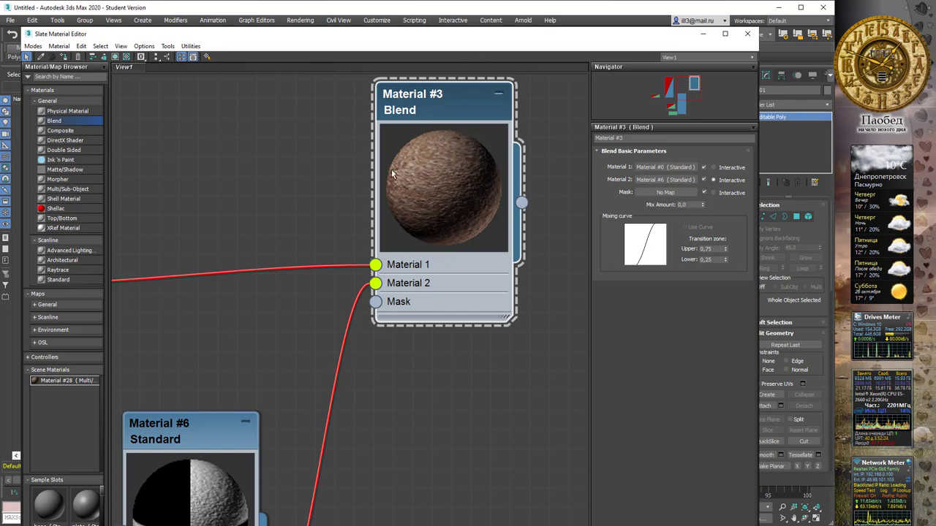
middle_drag(392, 173, 342, 220)
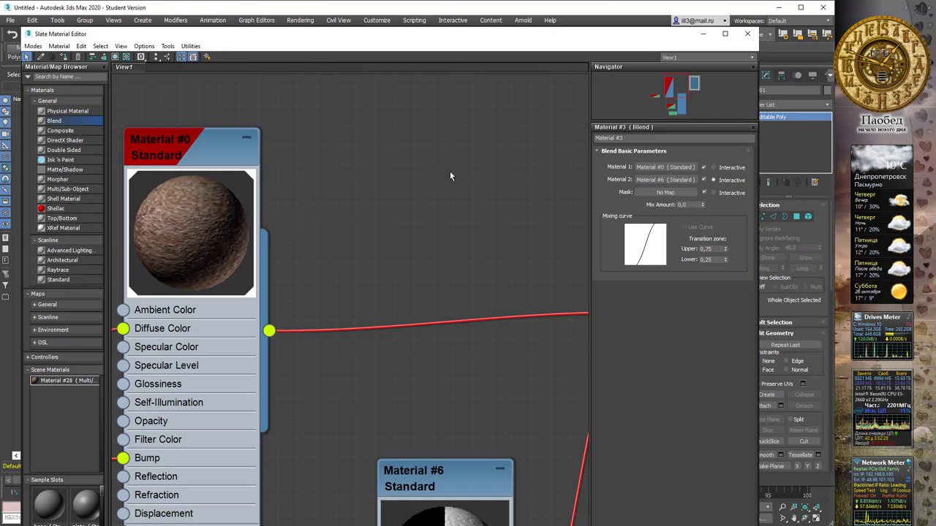
middle_drag(501, 207, 354, 169)
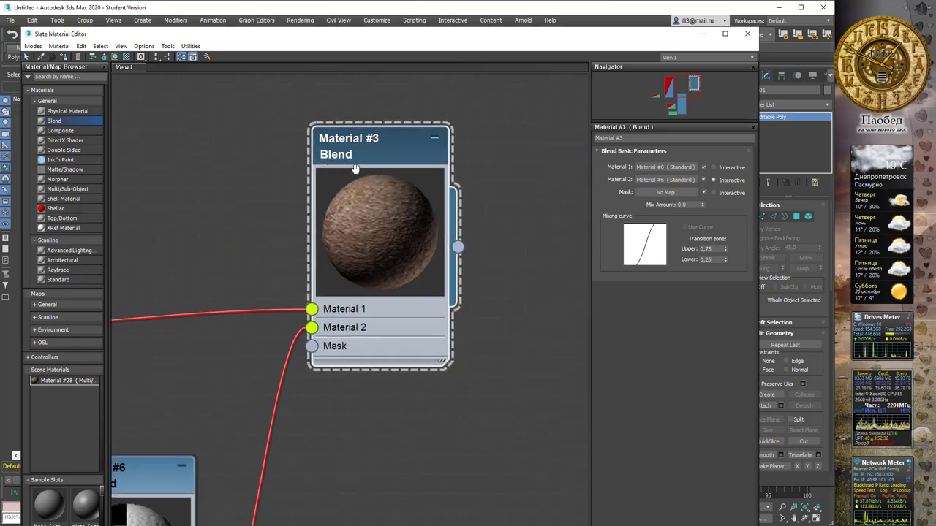
middle_drag(166, 525, 217, 476)
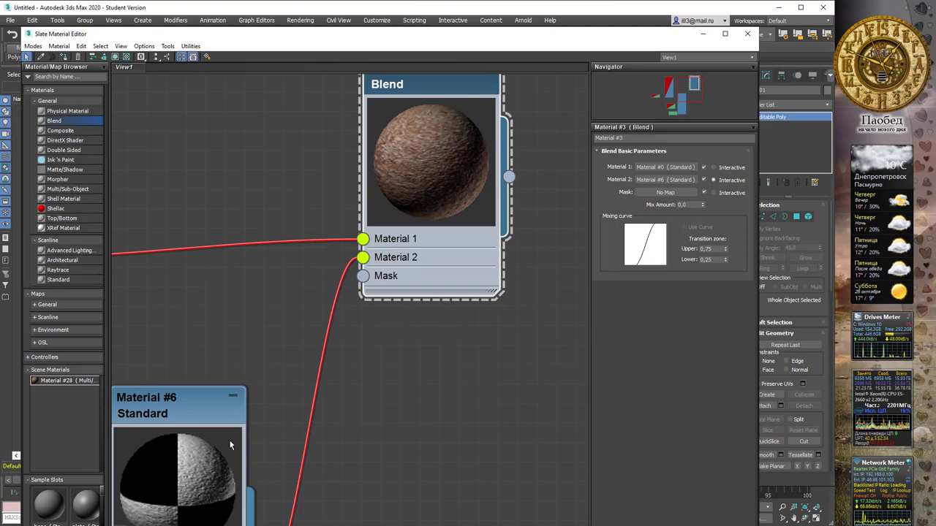
middle_drag(455, 203, 431, 256)
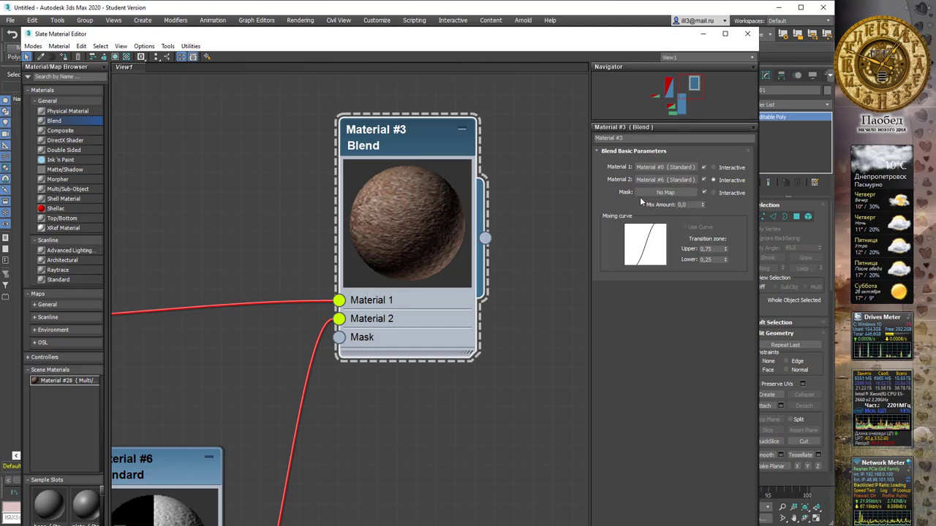
Step: Set the Blend's Mix Amount to 100 so only the checker material shows
double_click(688, 205)
text(3)
key(Return)
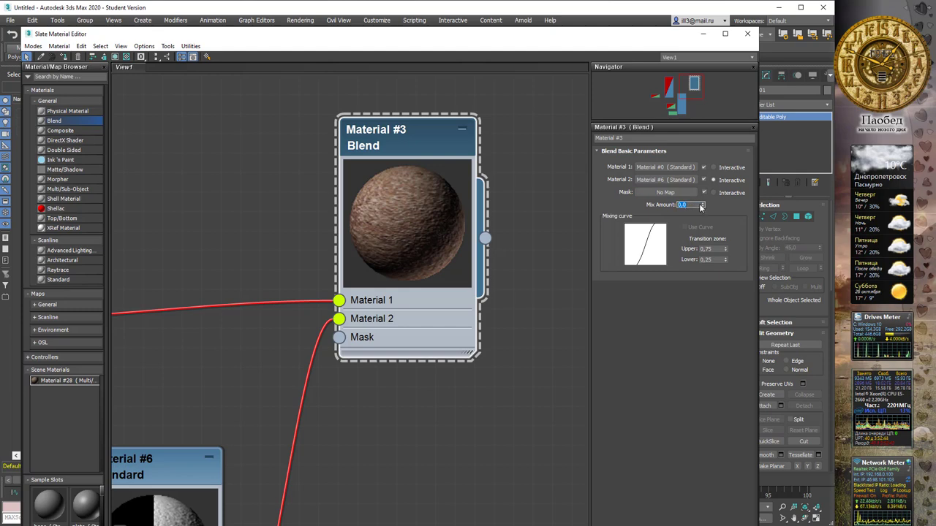
text(3)
key(Return)
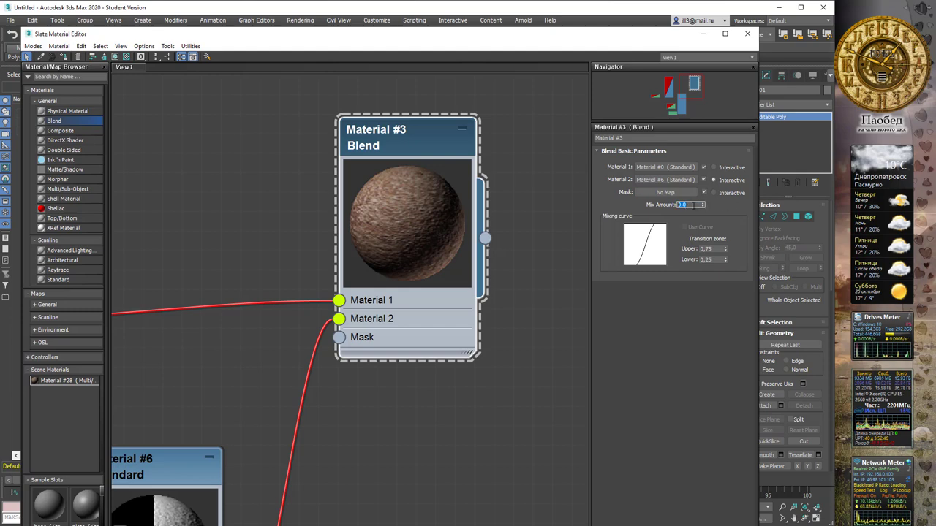
text(100)
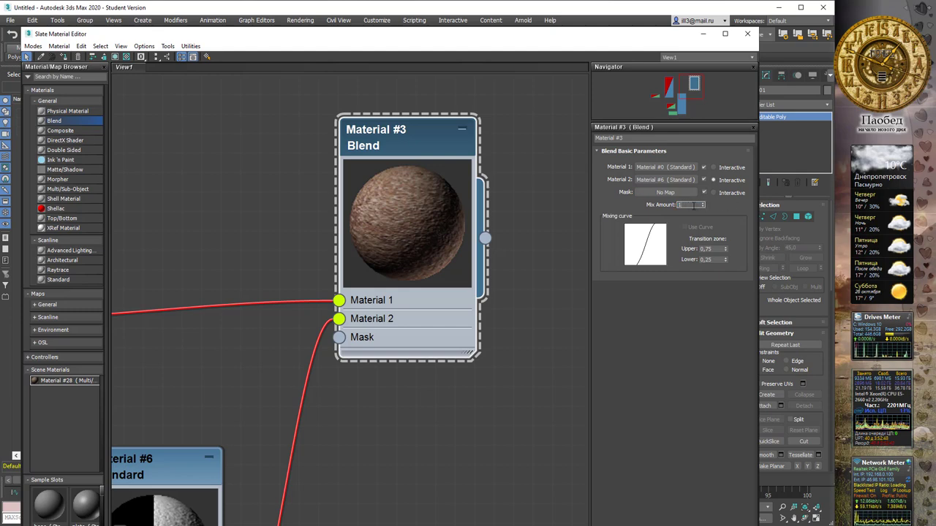
key(Return)
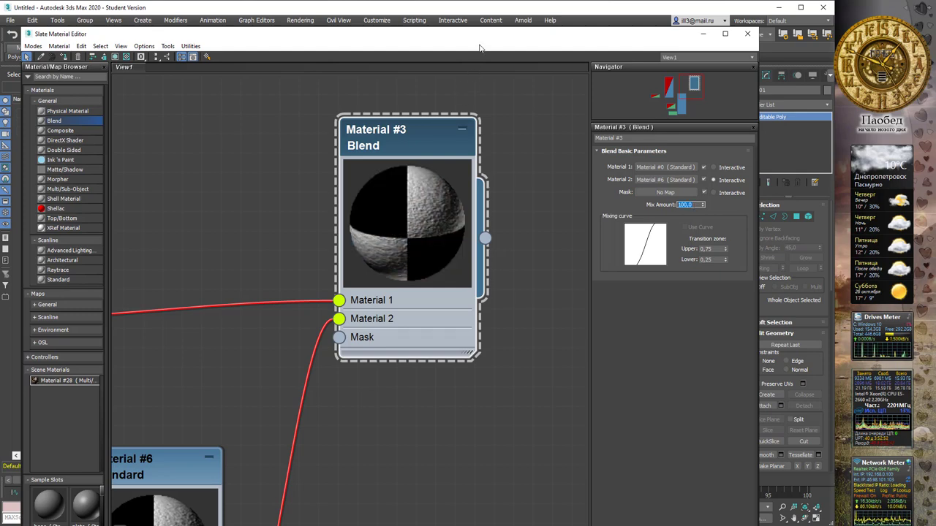
Step: Move the Slate editor aside, render the board with Shift+Q, and close the render window
drag(480, 47, 476, 227)
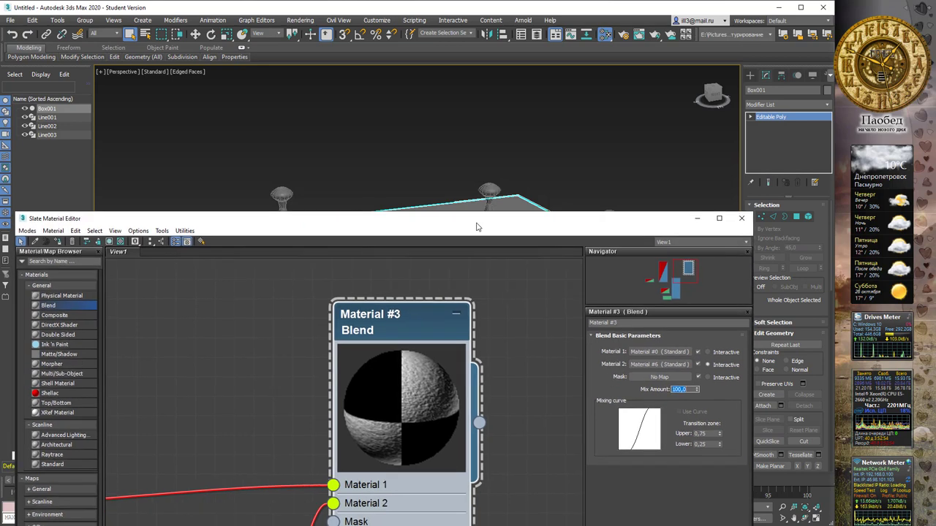
drag(476, 226, 451, 326)
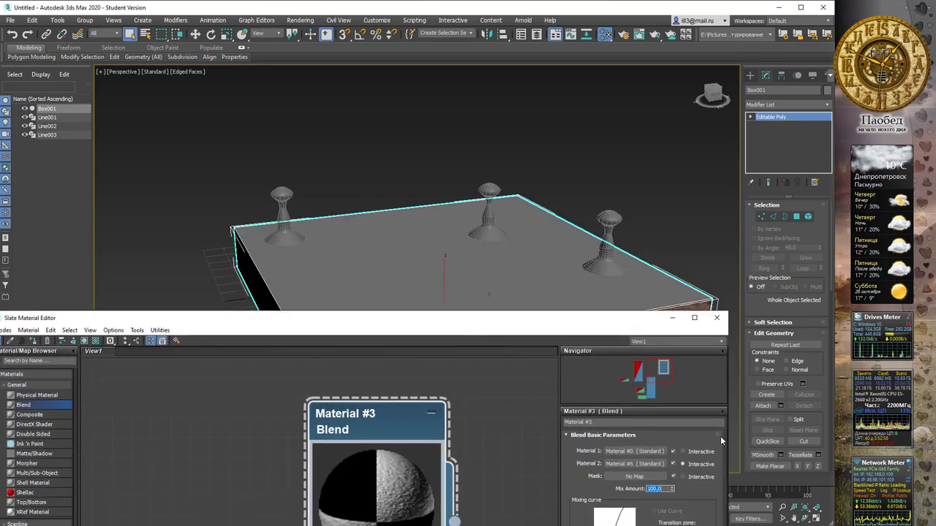
drag(556, 318, 624, 292)
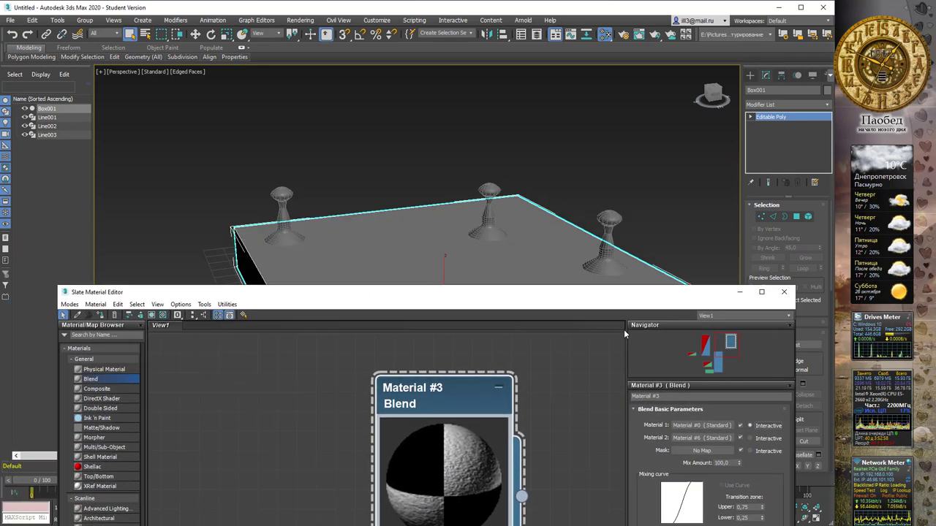
drag(624, 334, 646, 388)
key(shift+q)
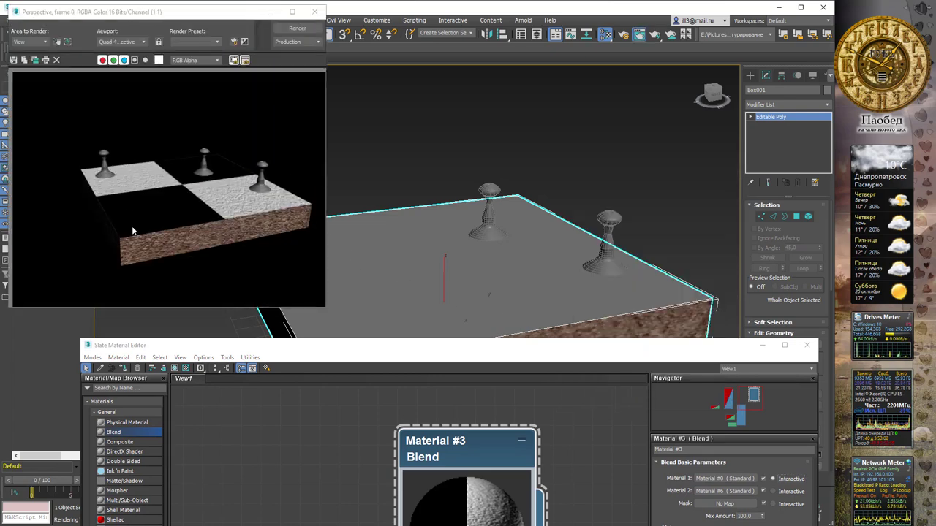
click(315, 12)
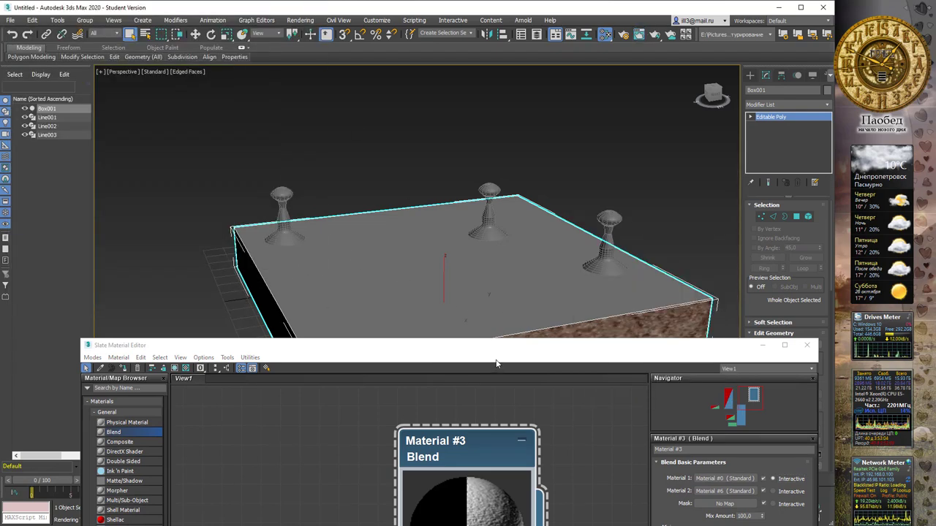
drag(460, 345, 390, 184)
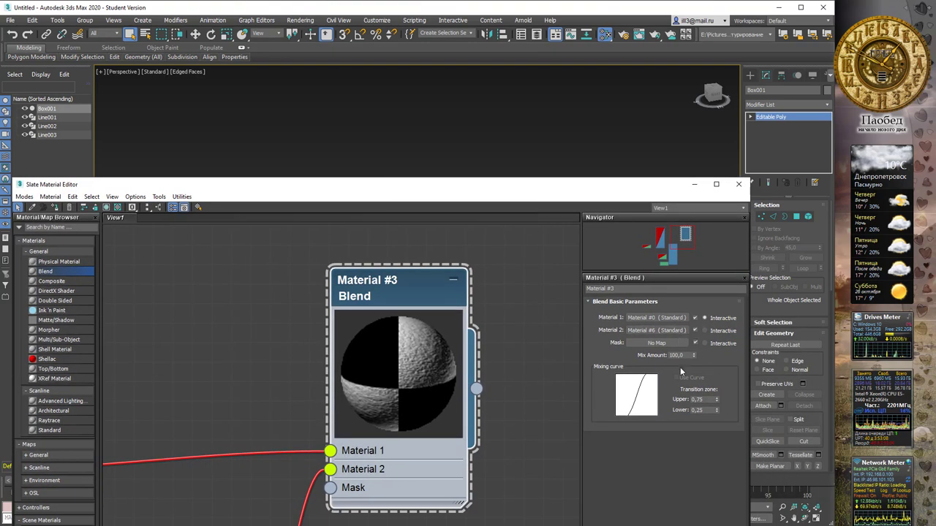
Step: Enter a Mix Amount of 50 on the Blend and move the editor down to show the viewport
drag(686, 355, 646, 357)
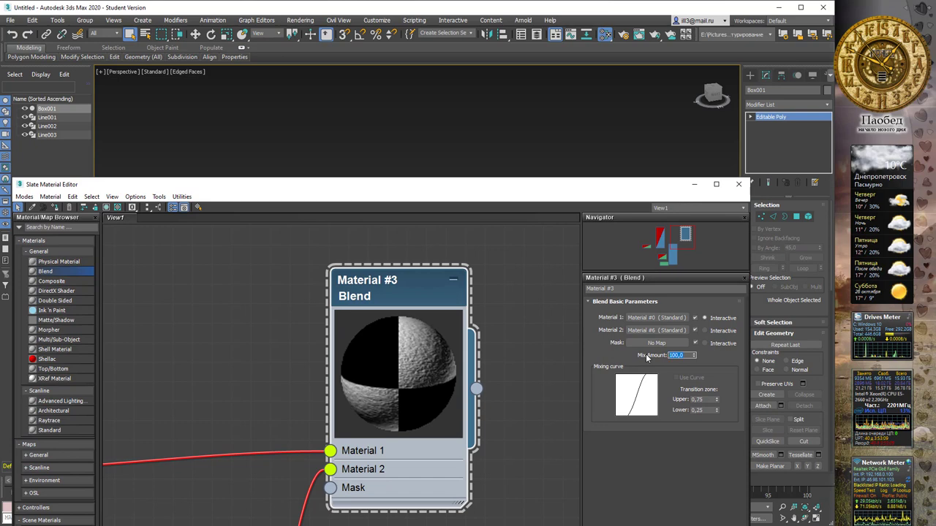
text(50)
key(Return)
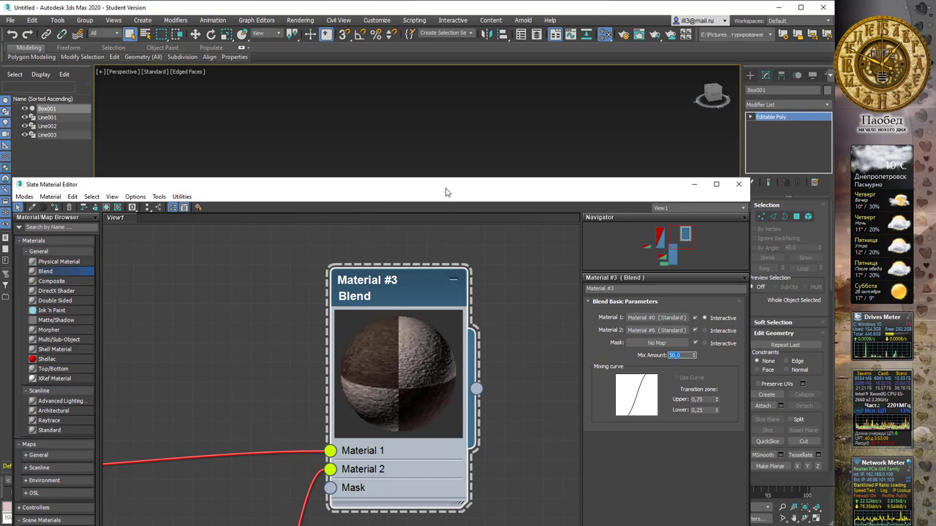
mouse_move(454, 196)
mouse_down()
mouse_move(537, 348)
mouse_move(408, 489)
mouse_move(519, 101)
mouse_up()
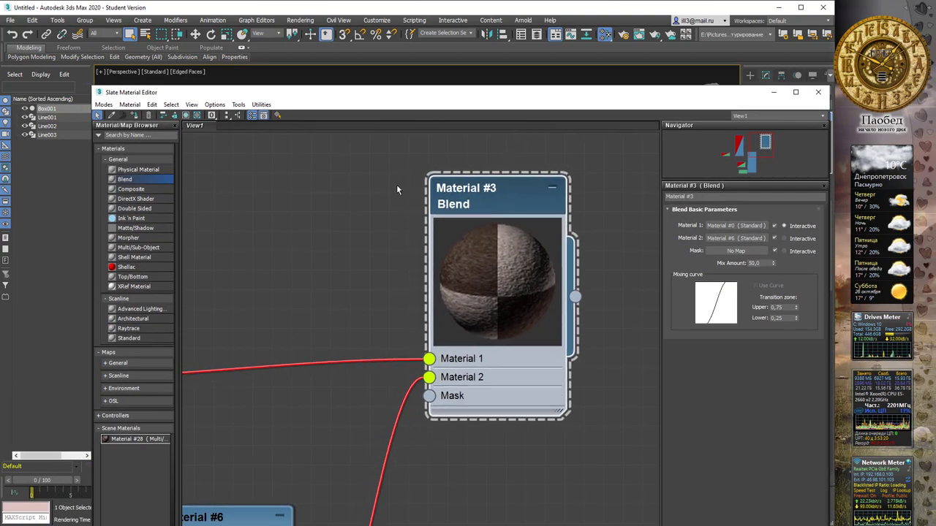
drag(420, 95, 425, 324)
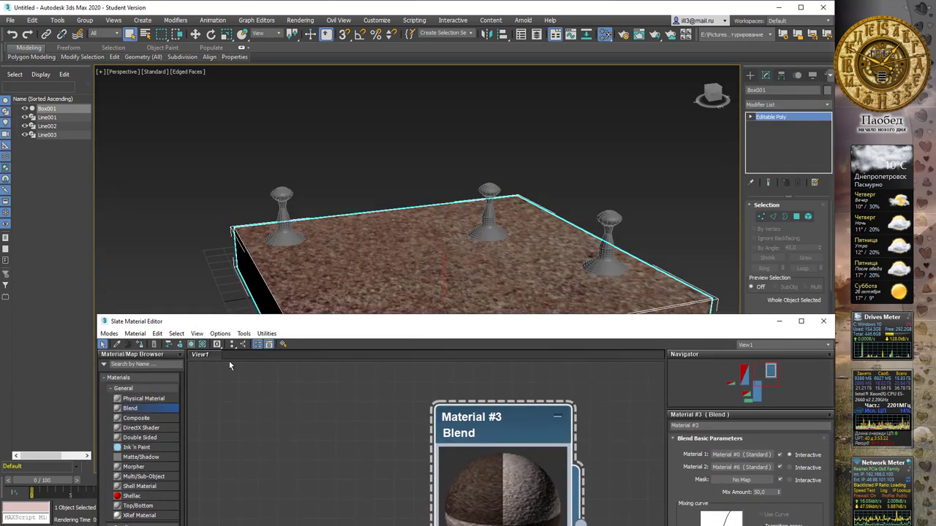
Step: Try the viewport material display flyout, then pan to and select Material #6
click(191, 345)
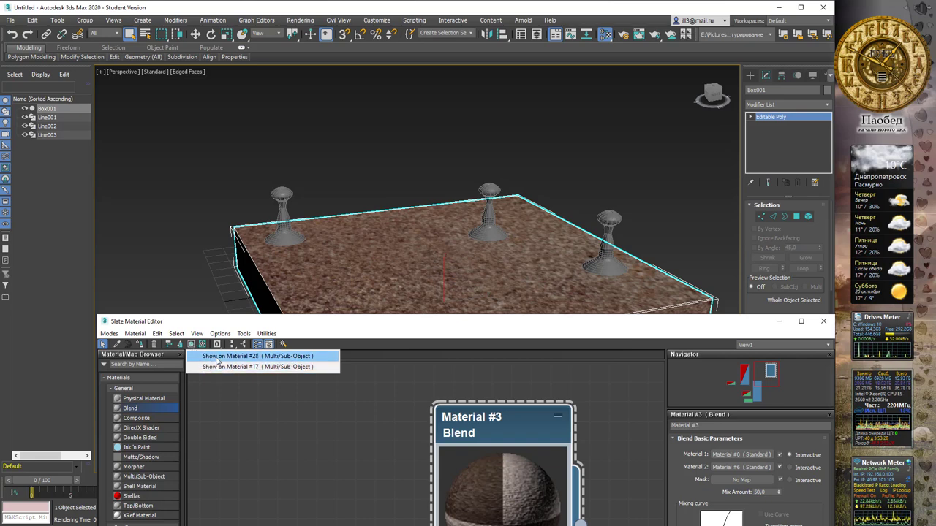
click(216, 359)
click(191, 345)
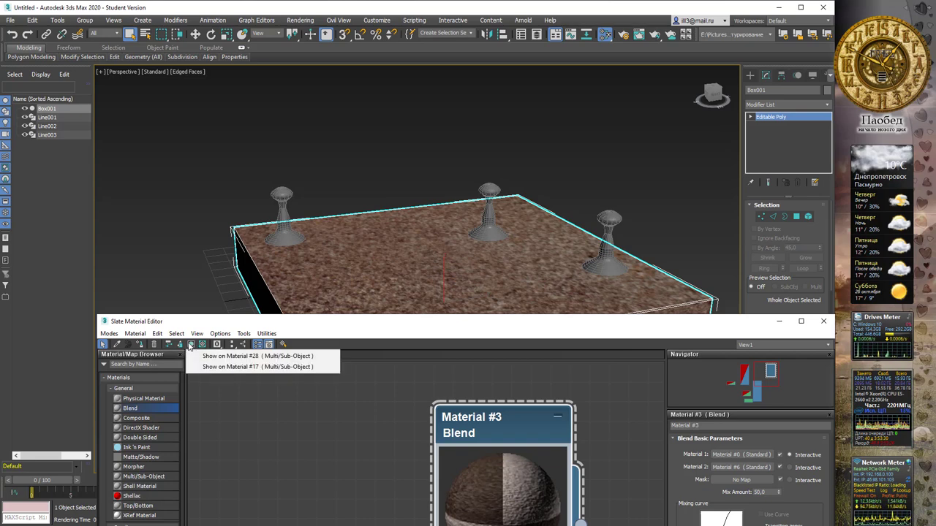
click(205, 367)
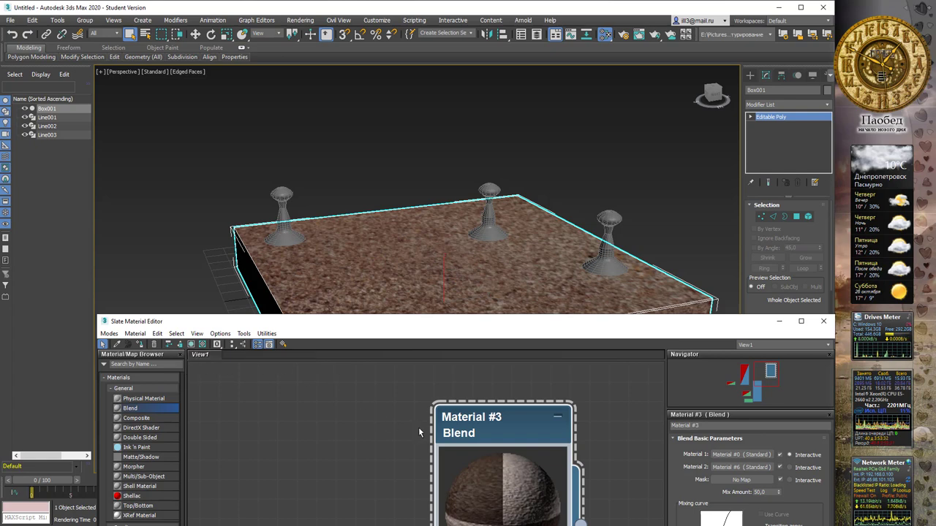
scroll(409, 424, down, 1)
scroll(396, 420, down, 2)
scroll(386, 426, down, 1)
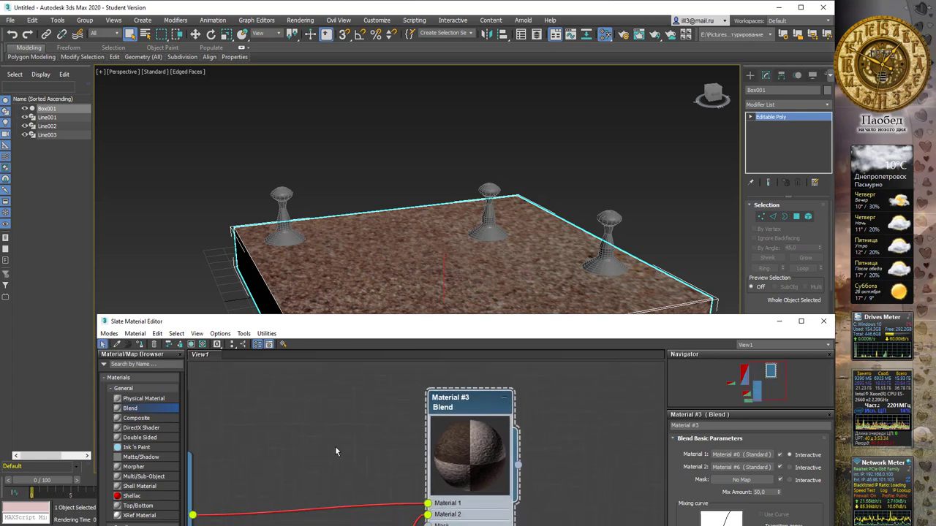
middle_drag(380, 417, 538, 329)
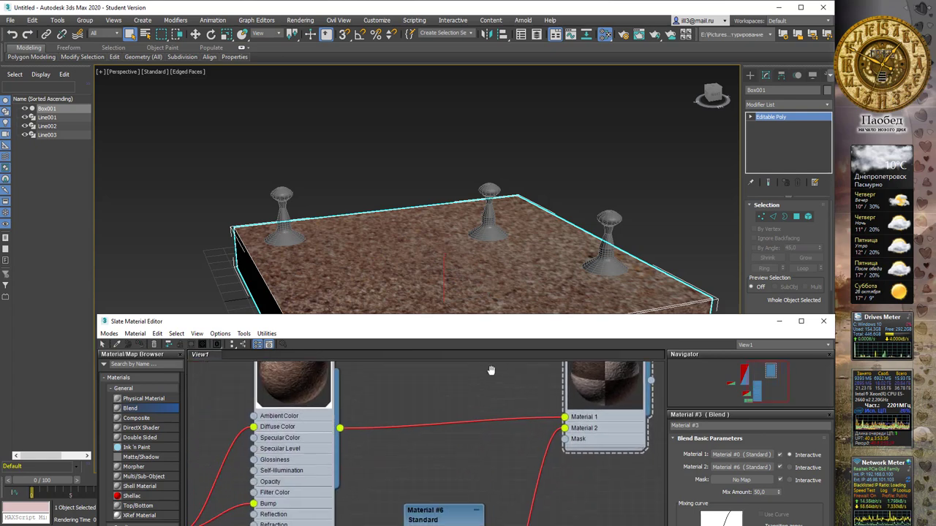
click(458, 513)
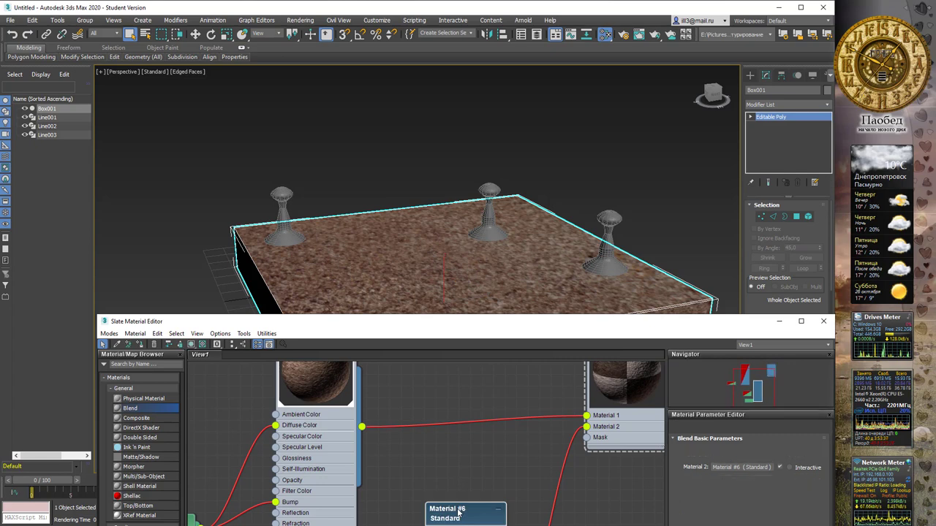
Step: Turn Material #6's viewport material display off so the board shows plain grey
click(190, 344)
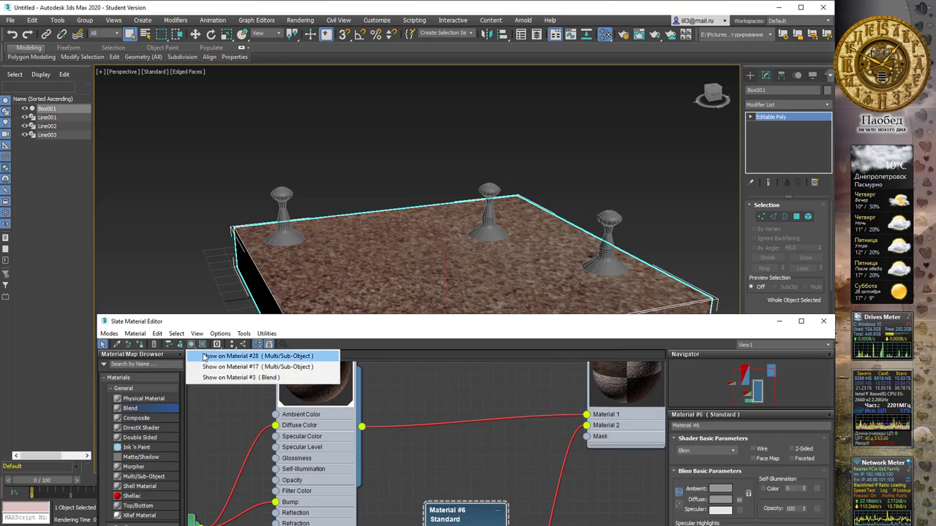
click(205, 357)
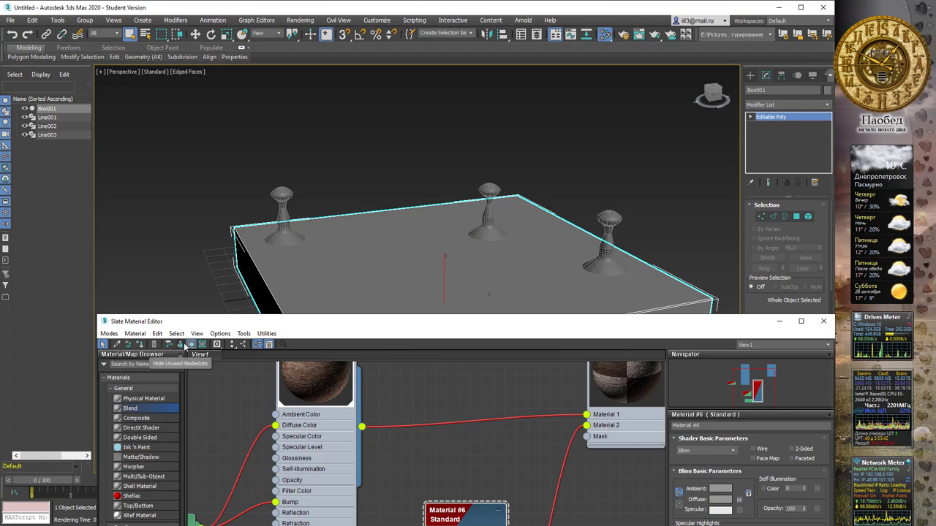
click(192, 345)
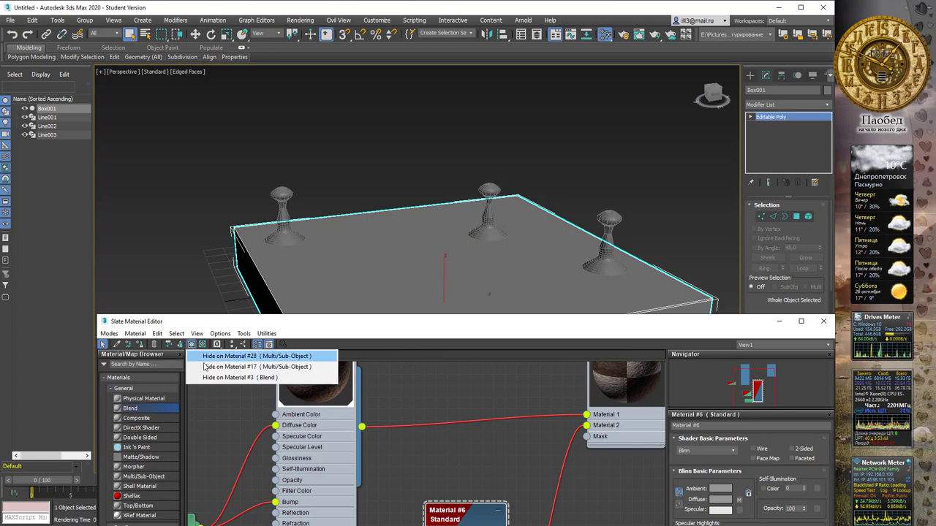
click(205, 371)
middle_drag(405, 453, 454, 427)
Step: Select the Checker map and toggle Material #6's viewport display on and off
scroll(454, 427, down, 2)
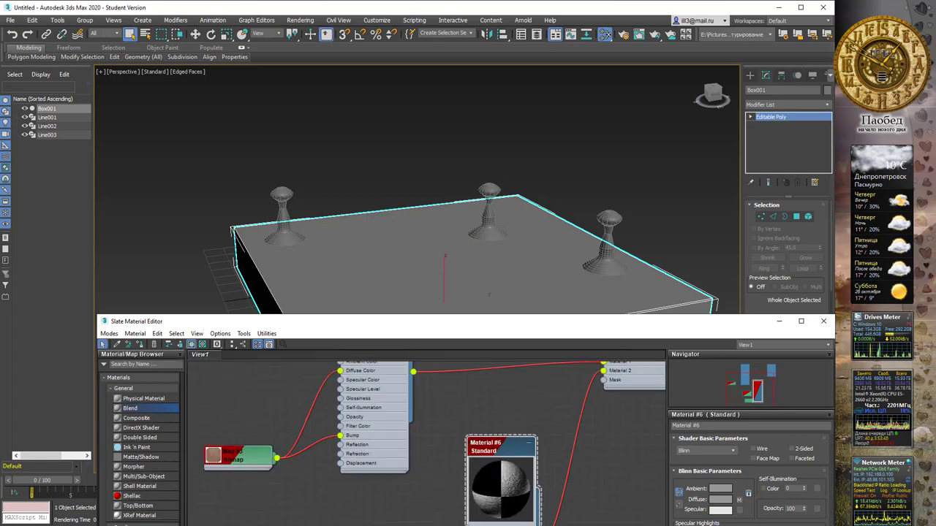
double_click(240, 455)
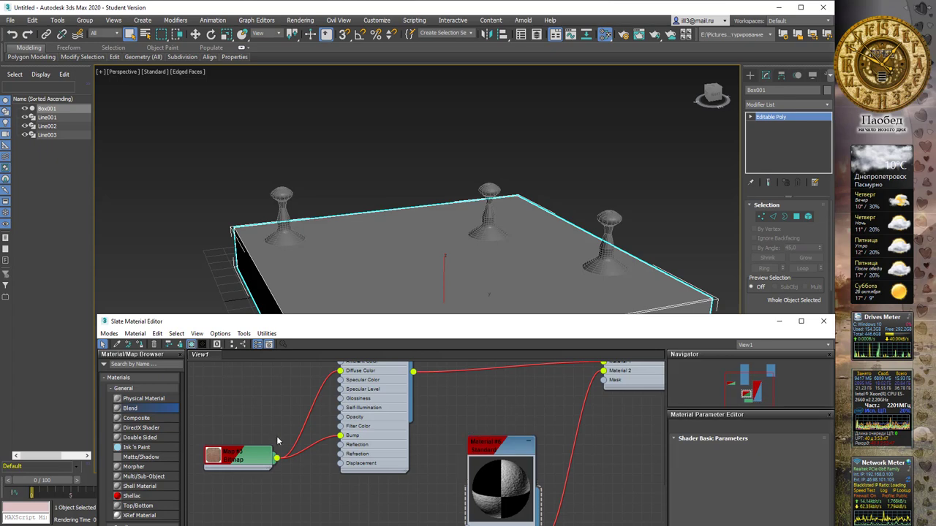
click(191, 345)
click(220, 388)
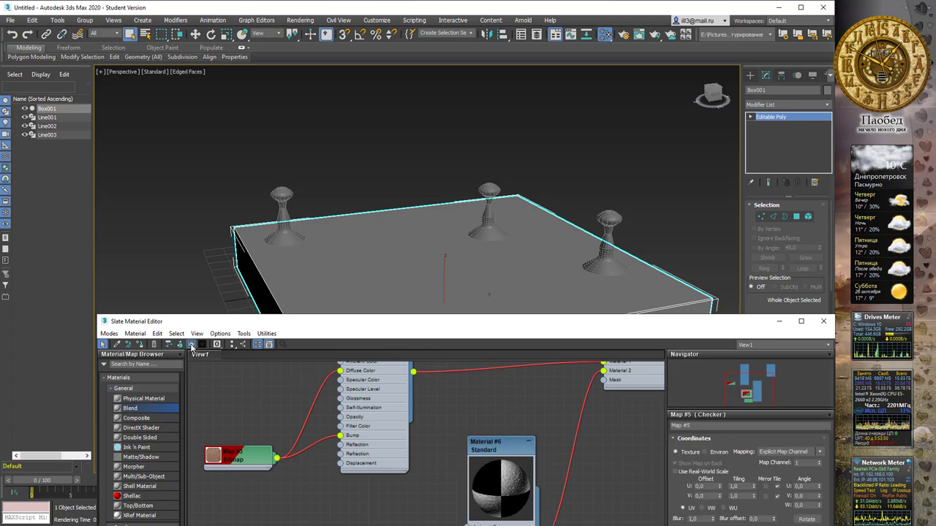
click(191, 346)
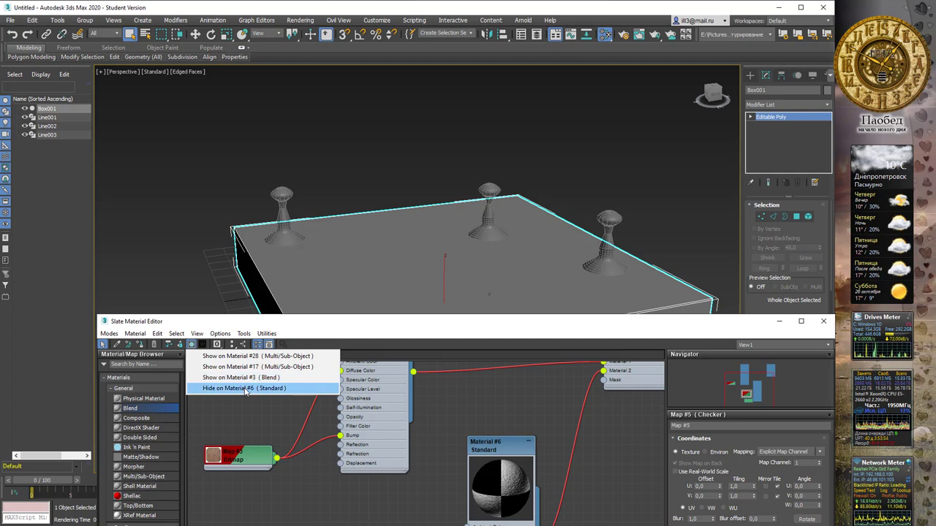
click(245, 388)
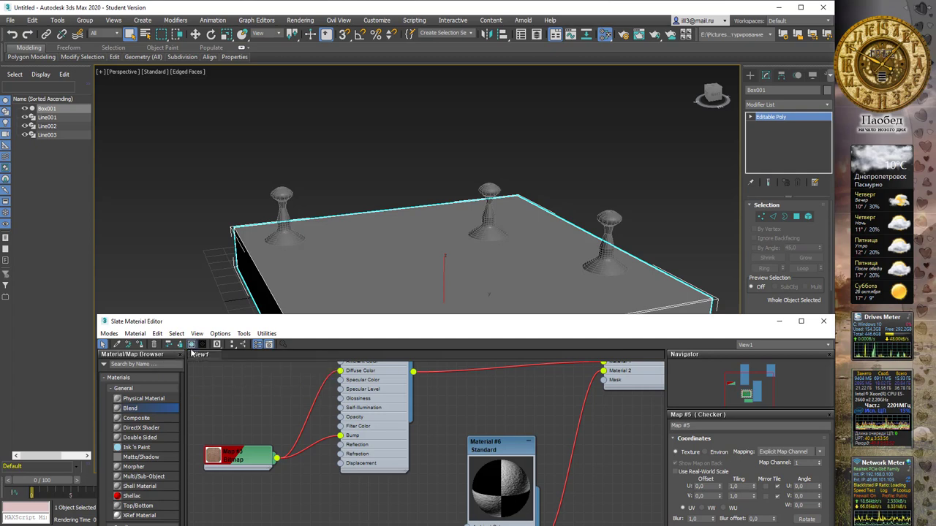
Step: Choose the viewport material display option and render the board with Shift+Q
click(191, 345)
click(209, 356)
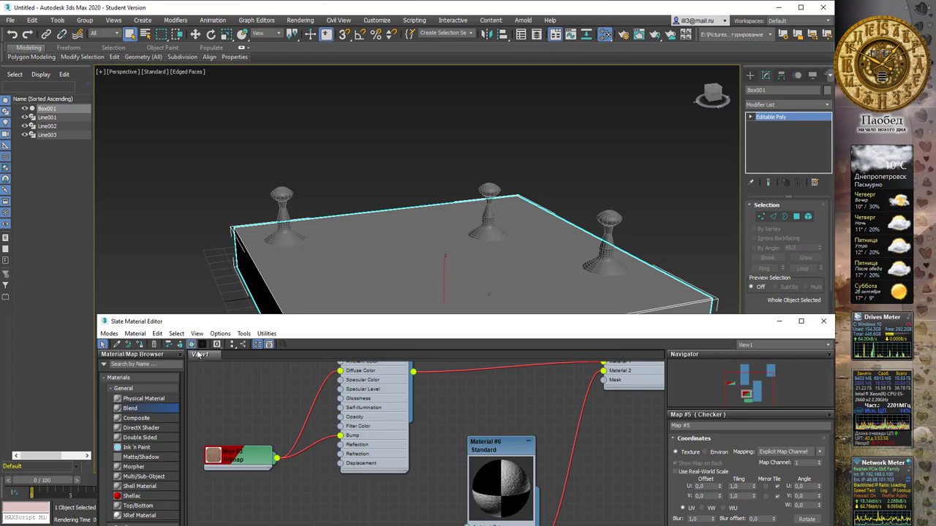
click(191, 346)
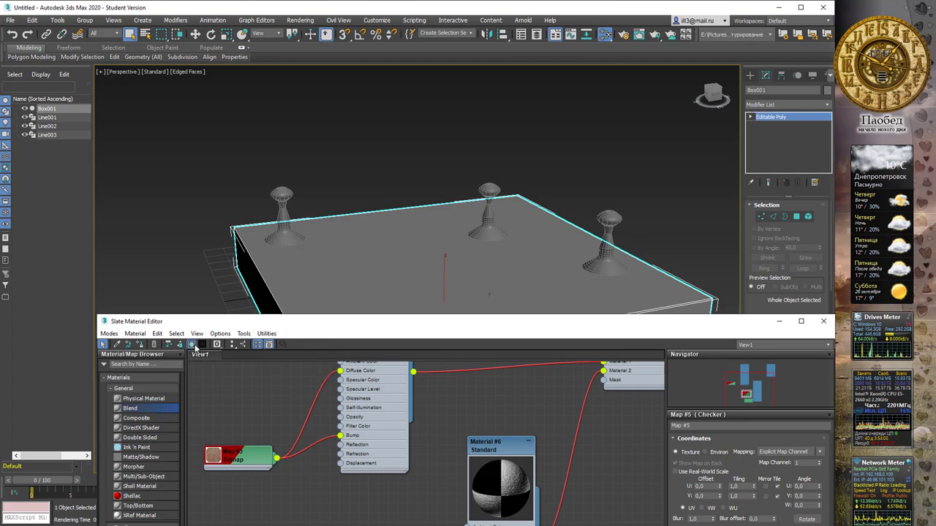
drag(193, 346, 206, 380)
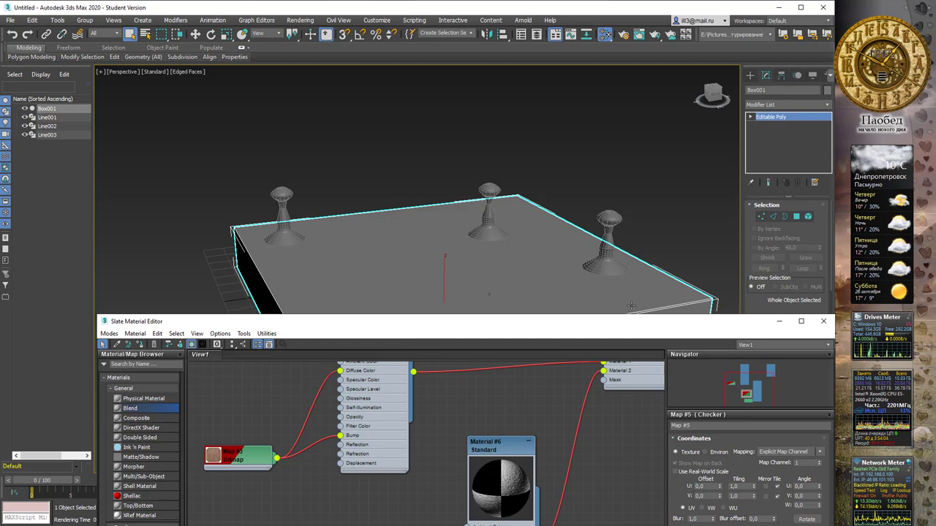
key(shift+q)
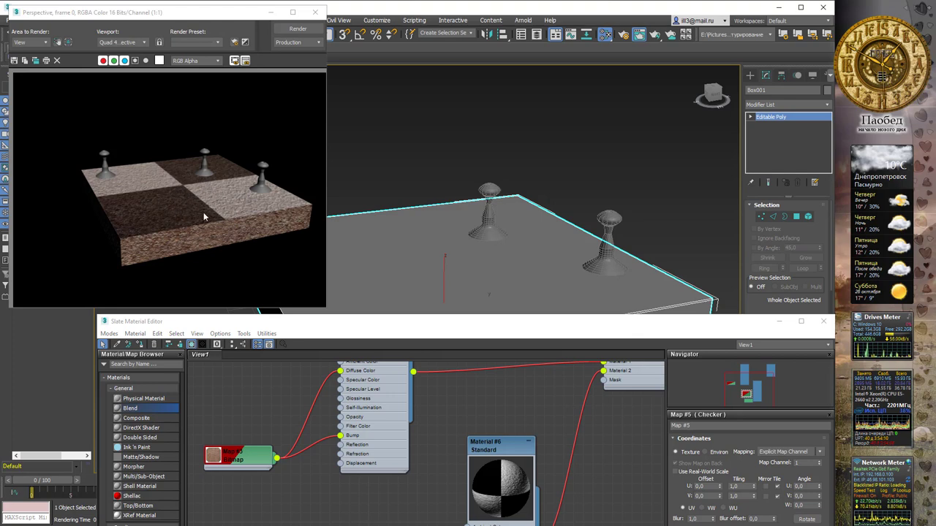
Step: Set the Checker map's U and V tiling to 4.0 and re-render the finer chessboard
middle_drag(569, 382, 428, 453)
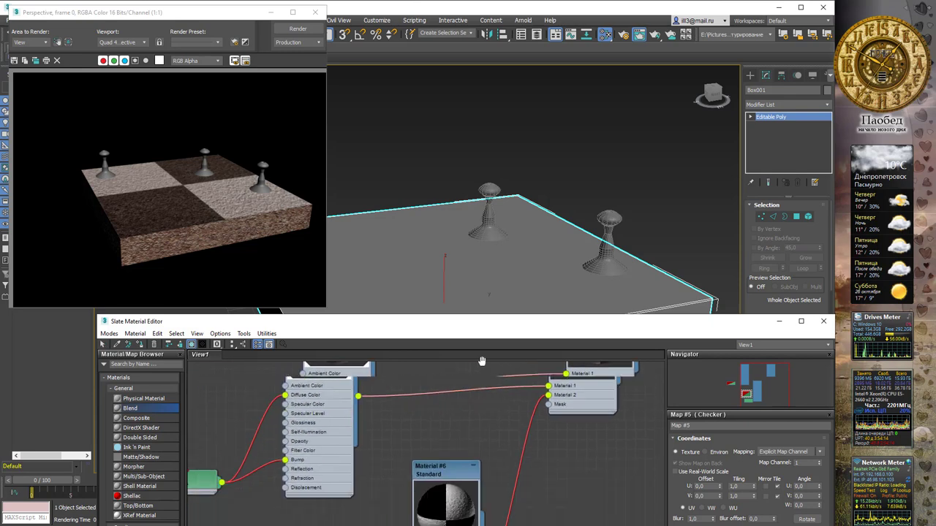
middle_drag(366, 459, 428, 499)
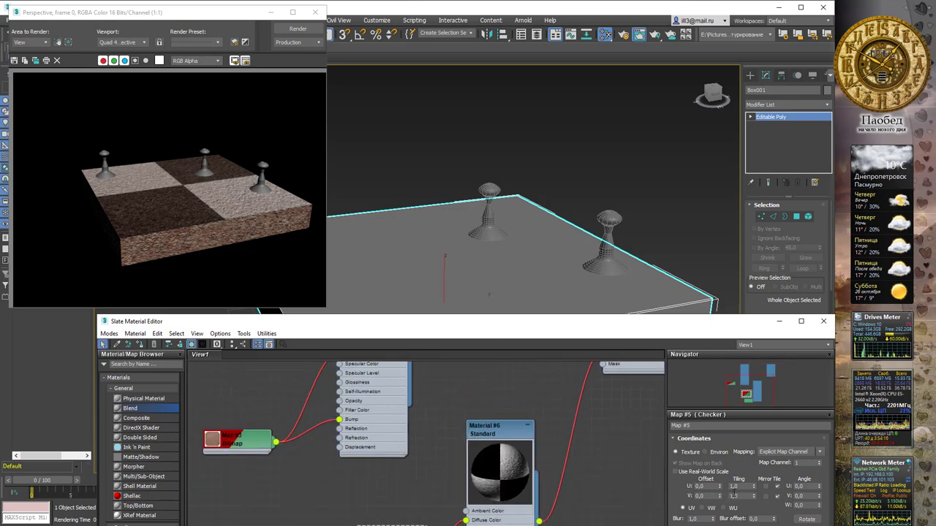
text(3)
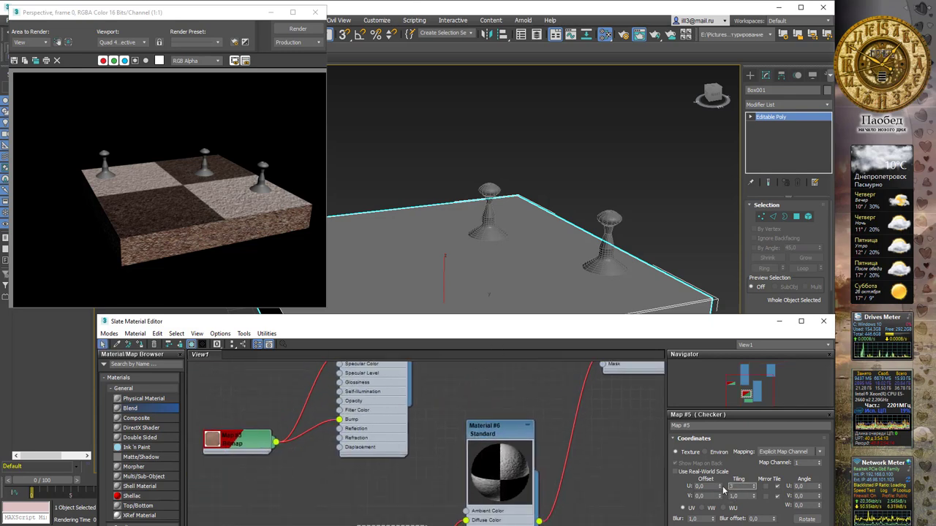
key(Tab)
text(4)
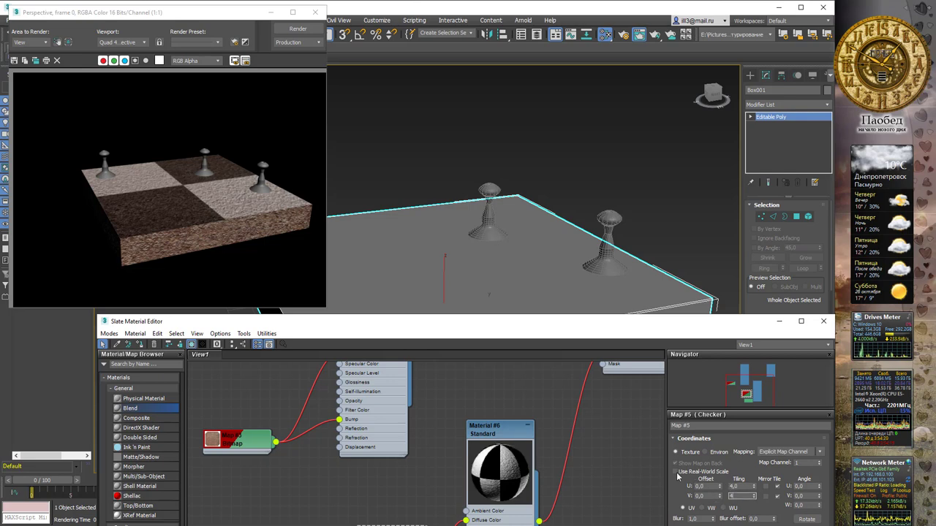
key(Return)
click(289, 31)
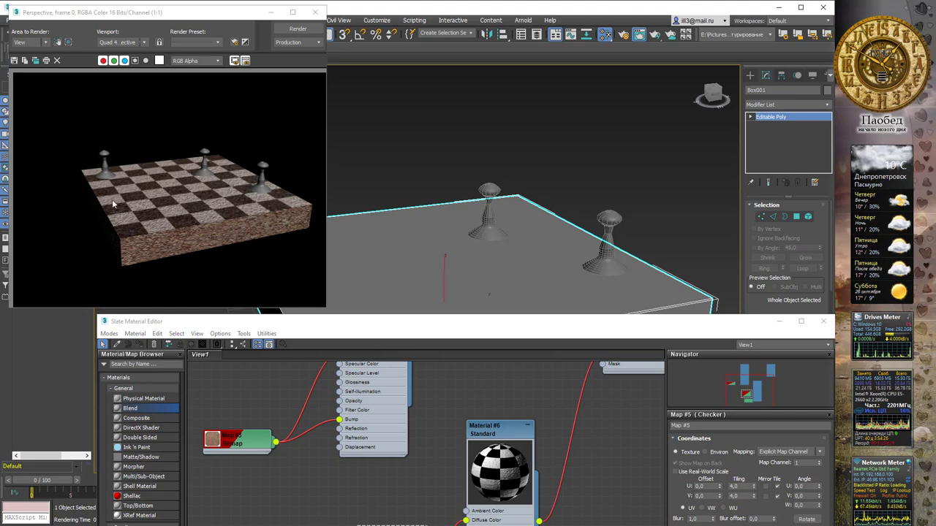
Step: Move the Slate editor up and bring up the Show Shaded Material in Viewport choices
drag(475, 332, 429, 265)
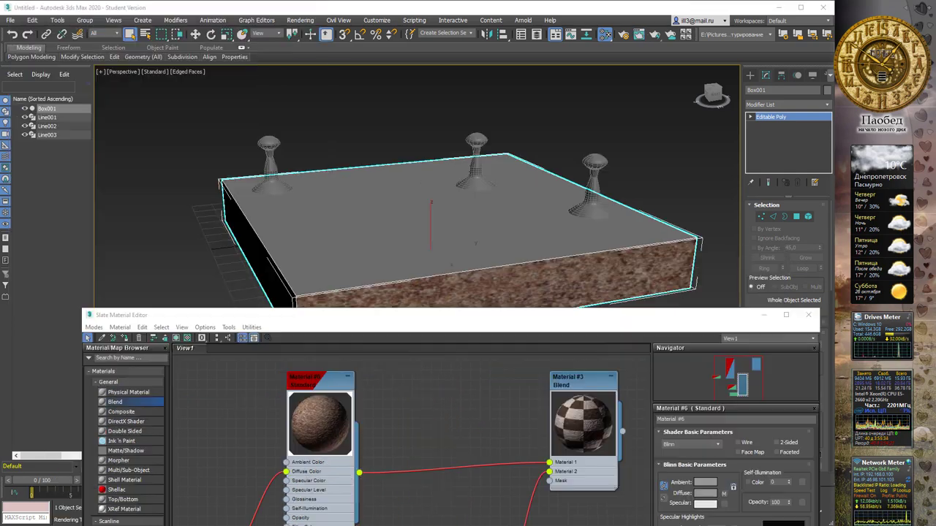
click(176, 340)
click(176, 340)
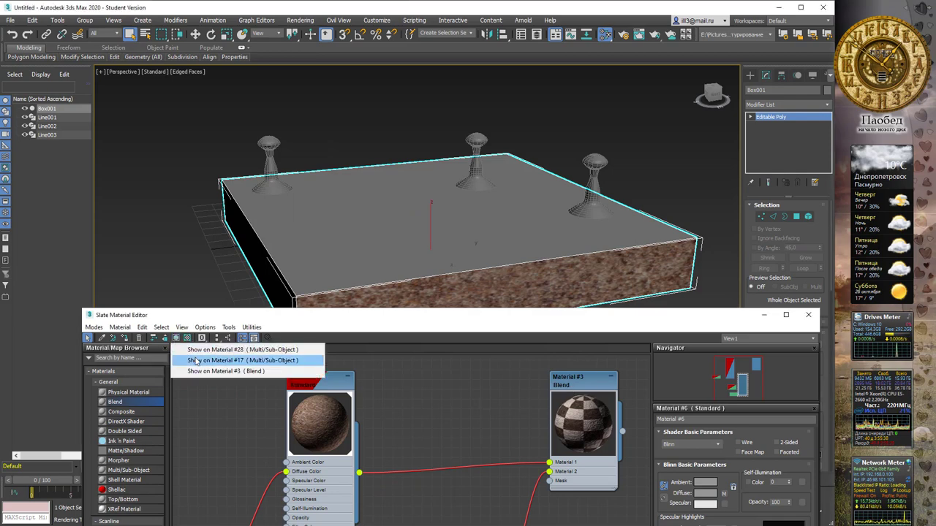
Step: Show Material #17's checker in the viewport and switch viewport shading to High Quality
click(195, 361)
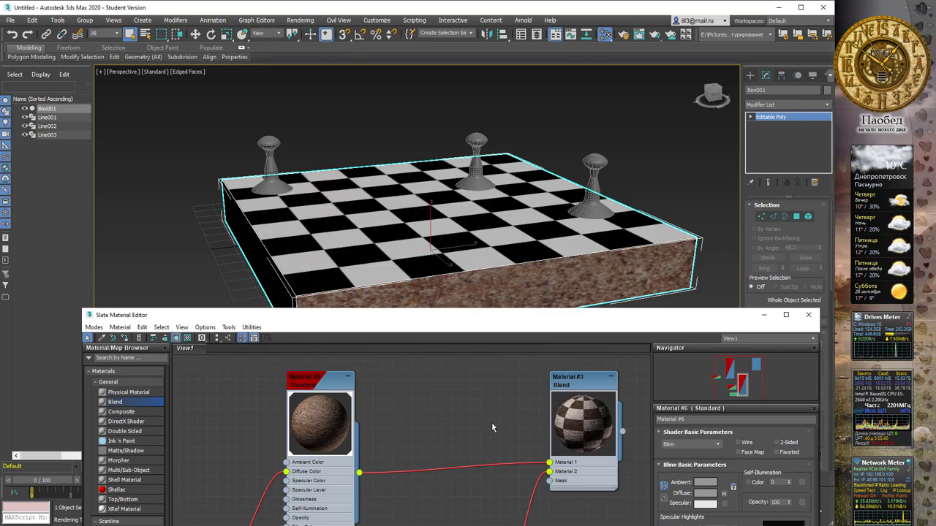
mouse_move(491, 315)
mouse_down()
mouse_move(500, 247)
mouse_move(484, 271)
mouse_move(412, 267)
mouse_move(459, 307)
mouse_move(488, 269)
mouse_move(503, 218)
mouse_move(438, 246)
mouse_move(441, 332)
mouse_move(459, 278)
mouse_up()
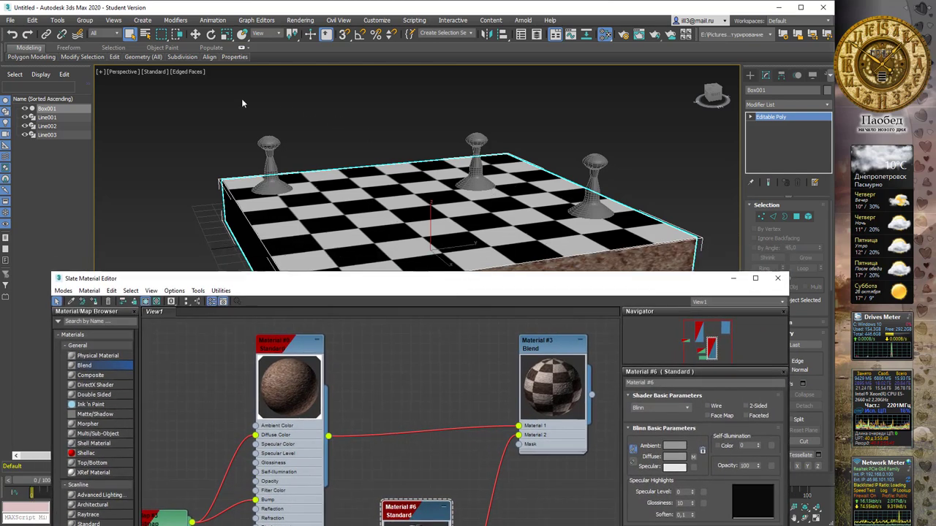
click(123, 71)
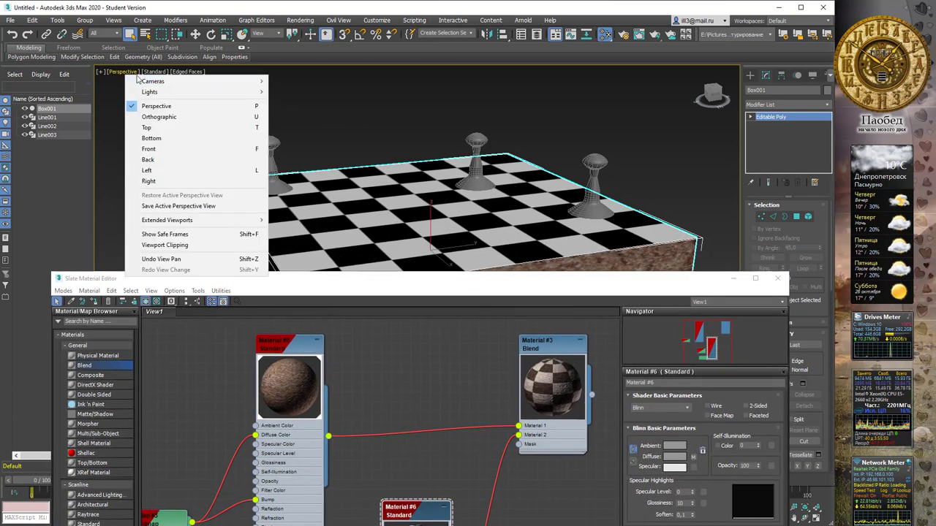
click(154, 71)
click(406, 194)
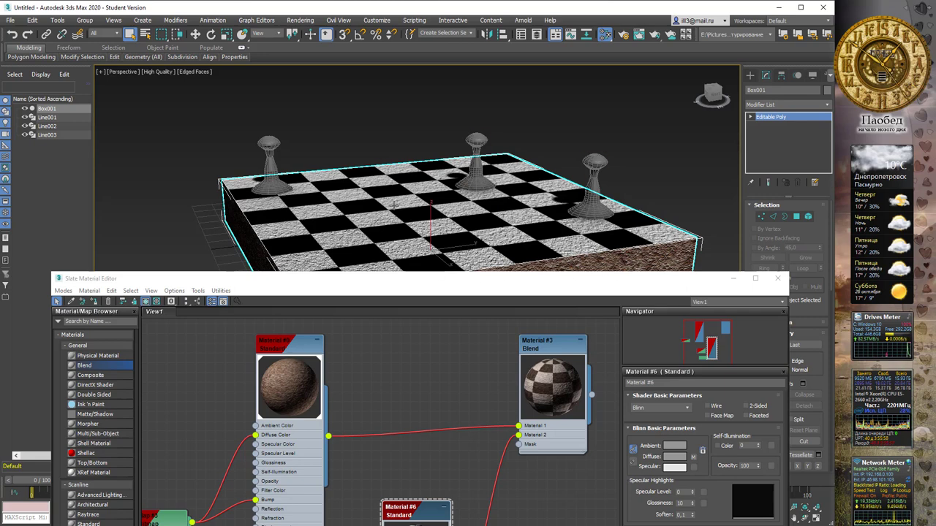
Step: Return viewport shading to Standard and close the Slate Material Editor
click(149, 70)
click(186, 107)
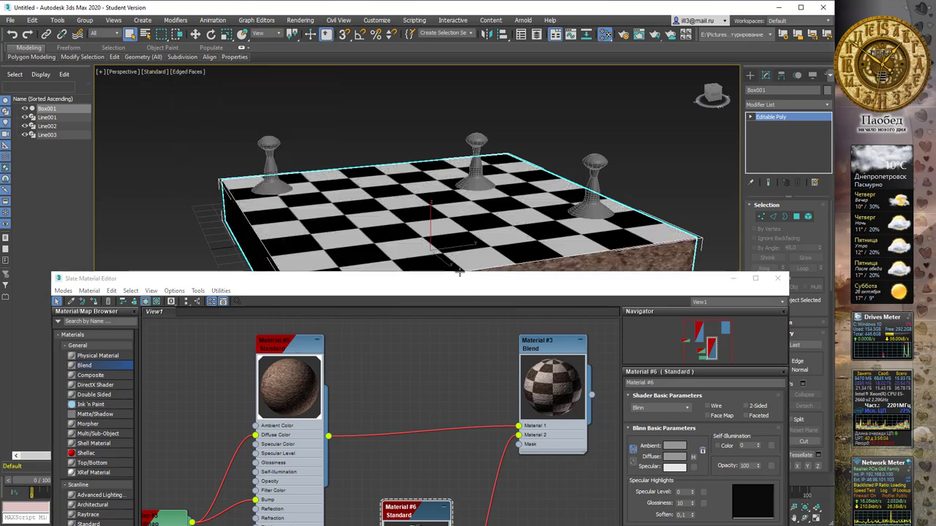
drag(455, 286, 440, 160)
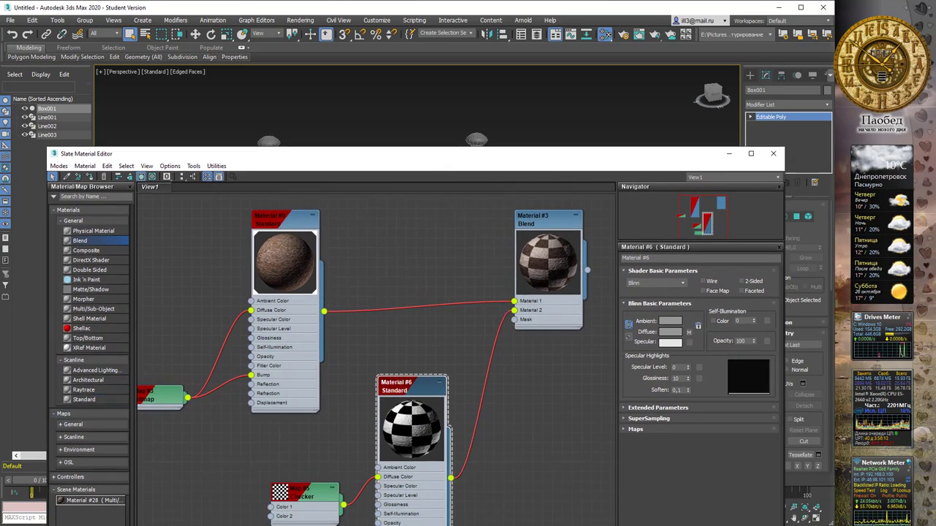
key(m)
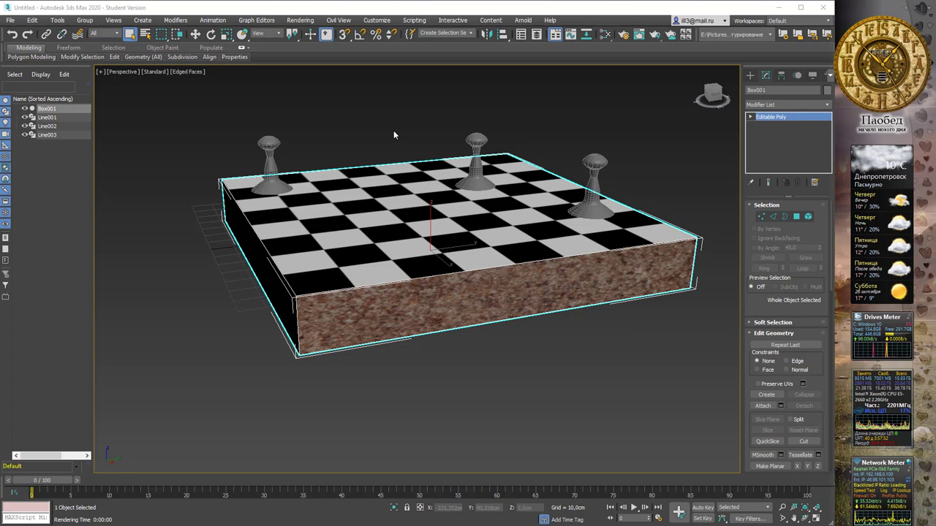
Step: In Front view, slide Line001 left beside the other pieces and pick the Line shape tool
middle_drag(388, 149, 367, 213)
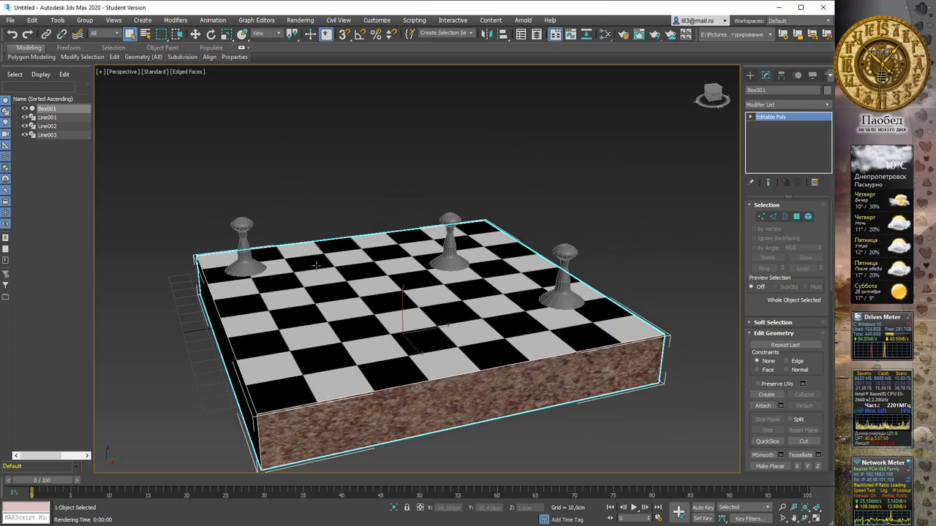
key(f)
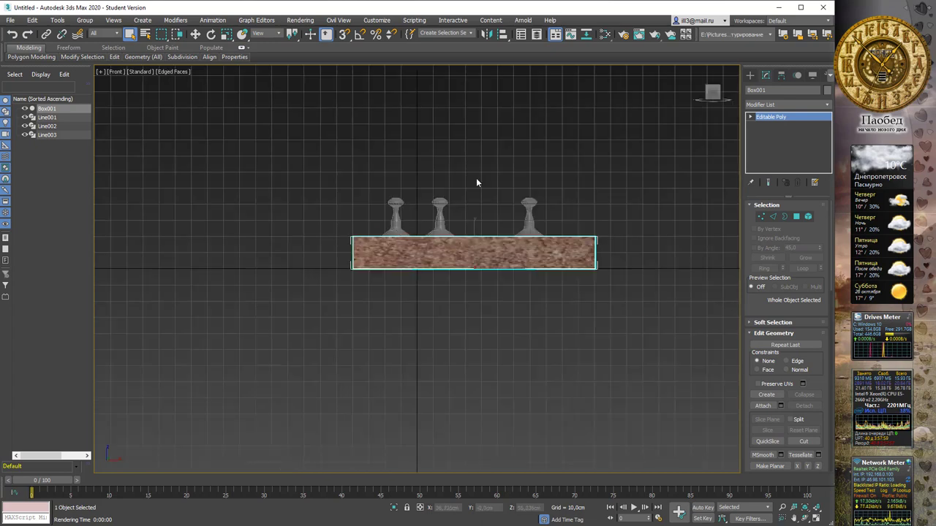
middle_drag(476, 182, 403, 245)
scroll(403, 245, up, 3)
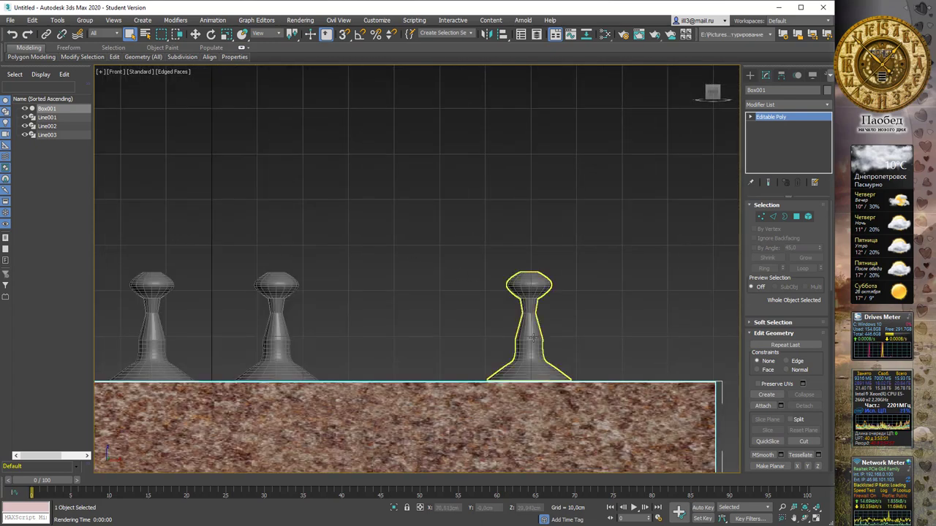
click(529, 335)
key(w)
drag(563, 325, 399, 325)
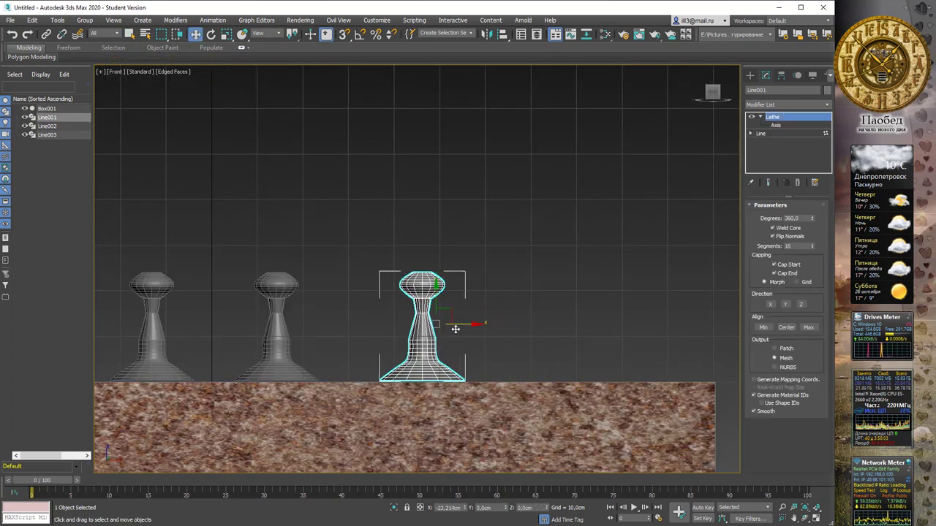
middle_drag(553, 248, 400, 256)
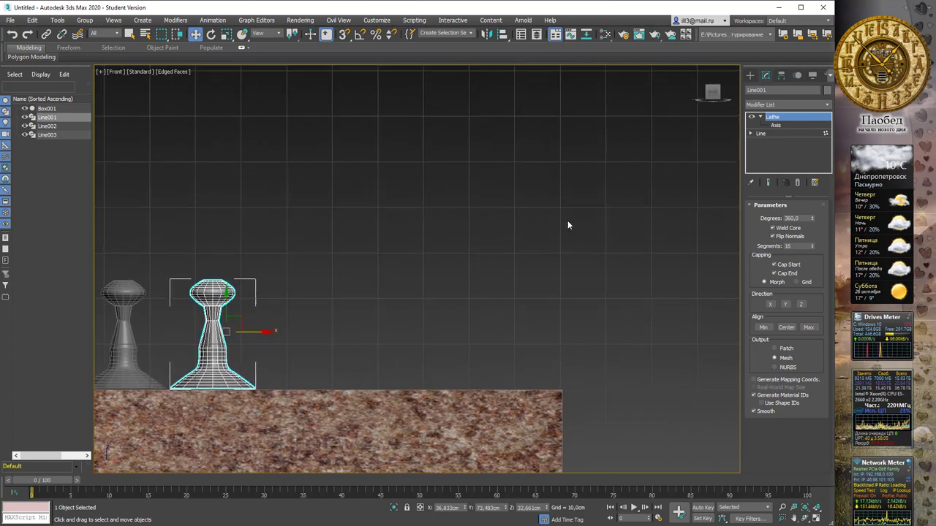
click(749, 75)
click(775, 140)
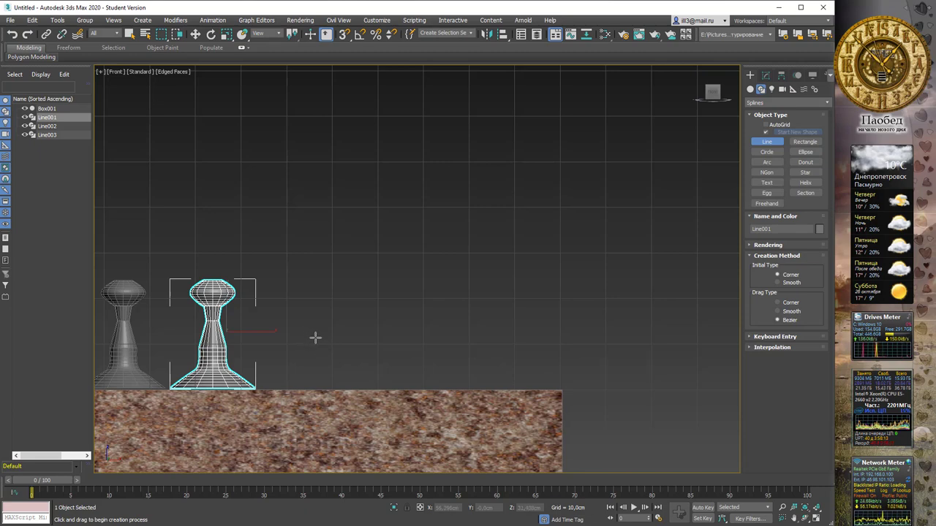
Step: Draw the dish profile's upper edge from the centre out to a curved rim vertex
click(406, 369)
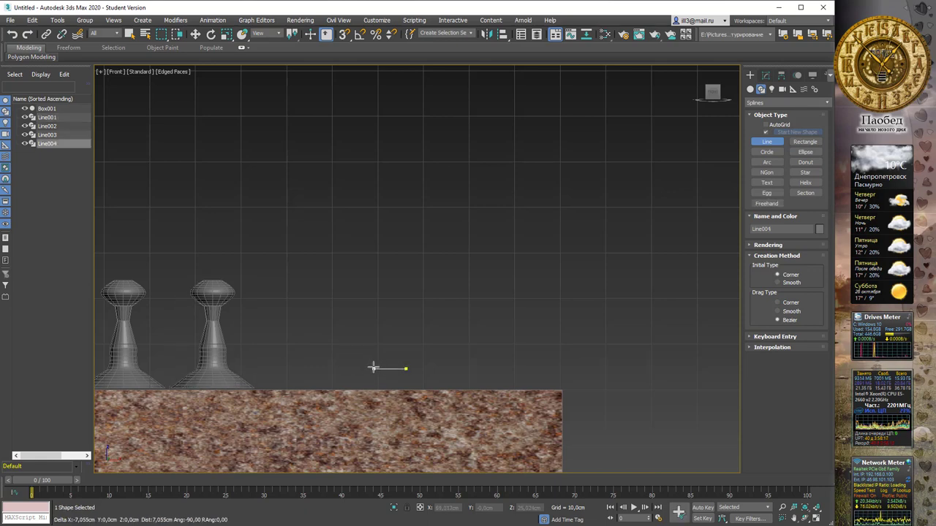
click(350, 368)
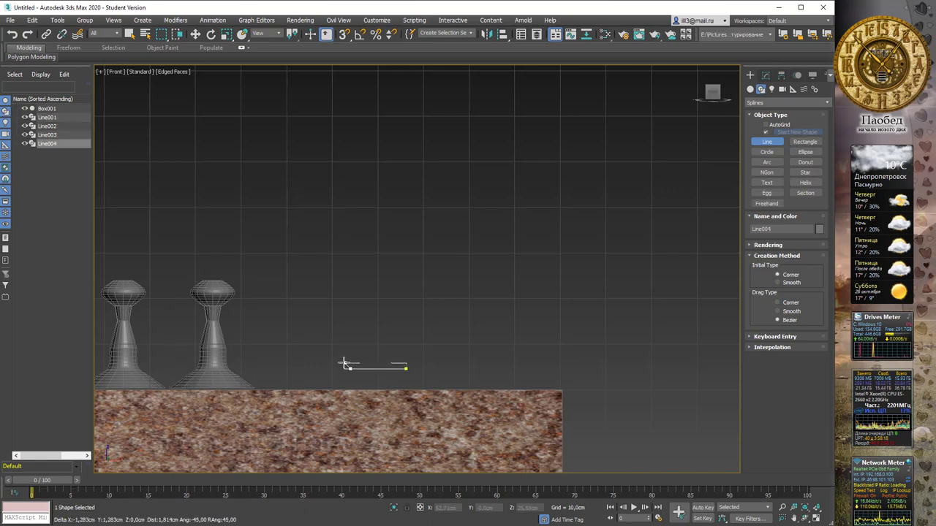
click(336, 364)
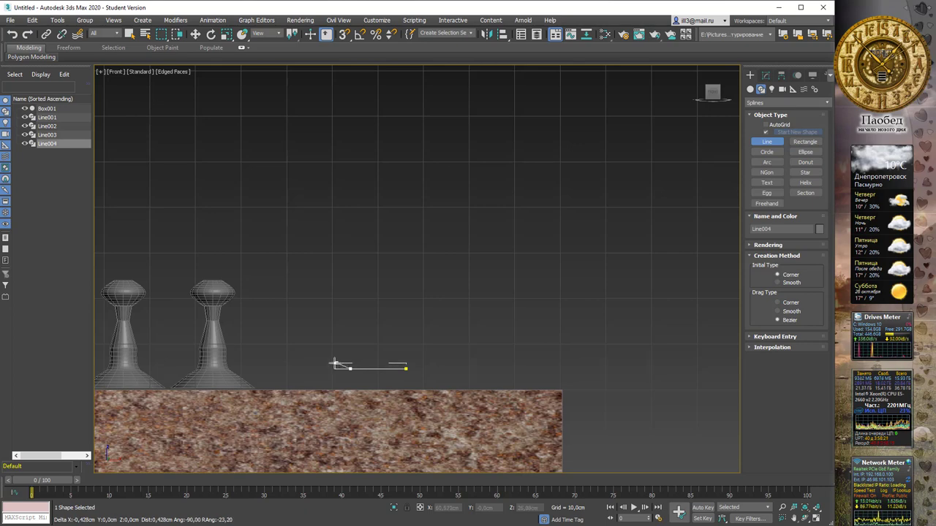
click(329, 361)
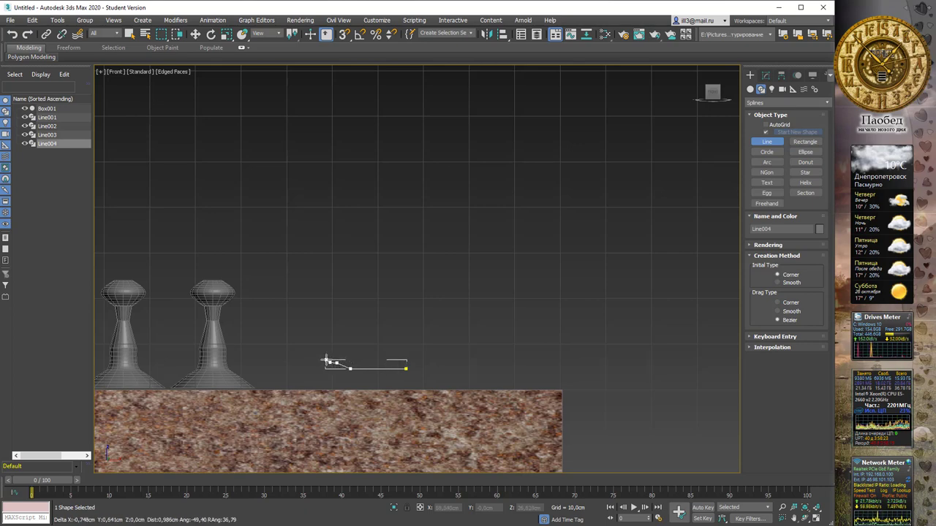
click(326, 360)
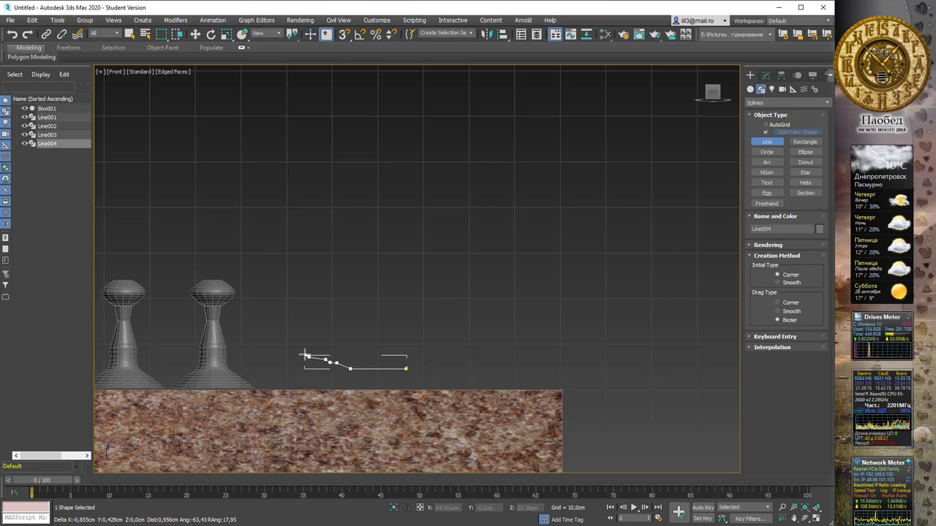
scroll(303, 358, up, 3)
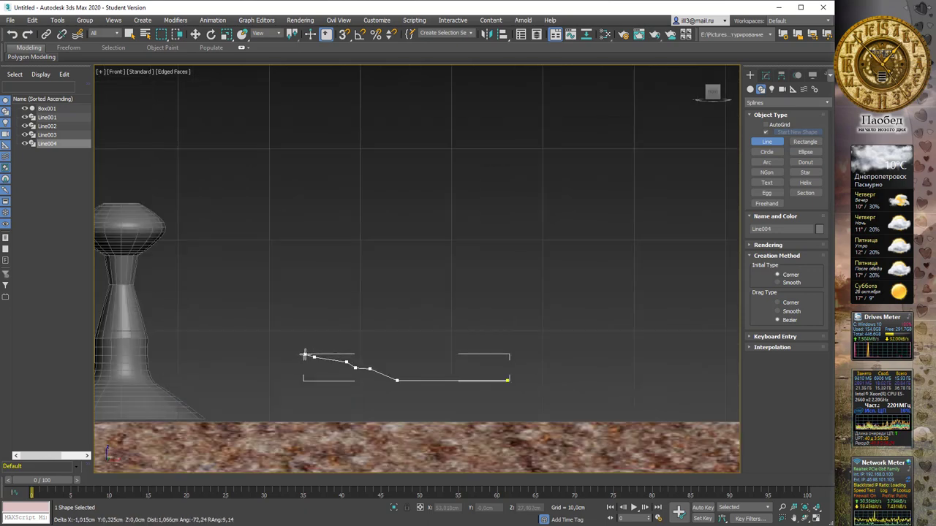
drag(303, 356, 302, 357)
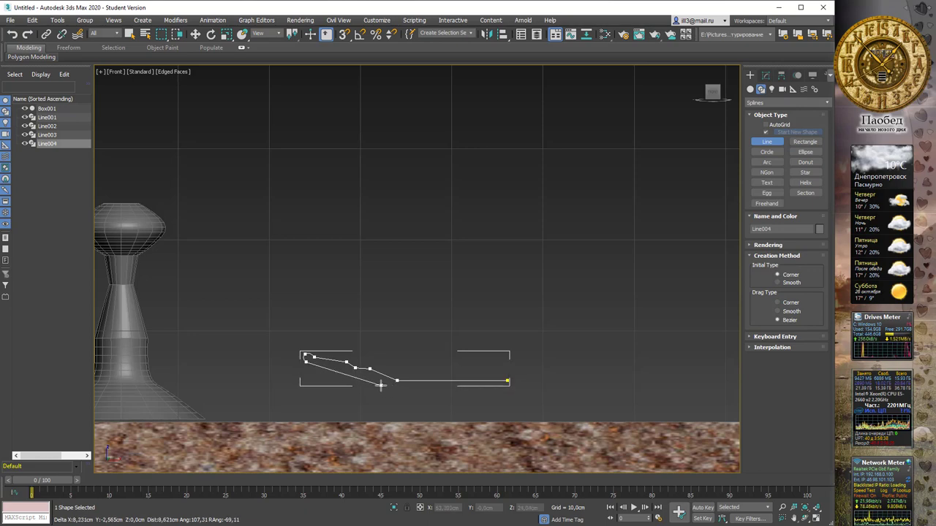
Step: Trace the dish's underside back toward the centre and finish the closed profile line
click(380, 385)
click(400, 388)
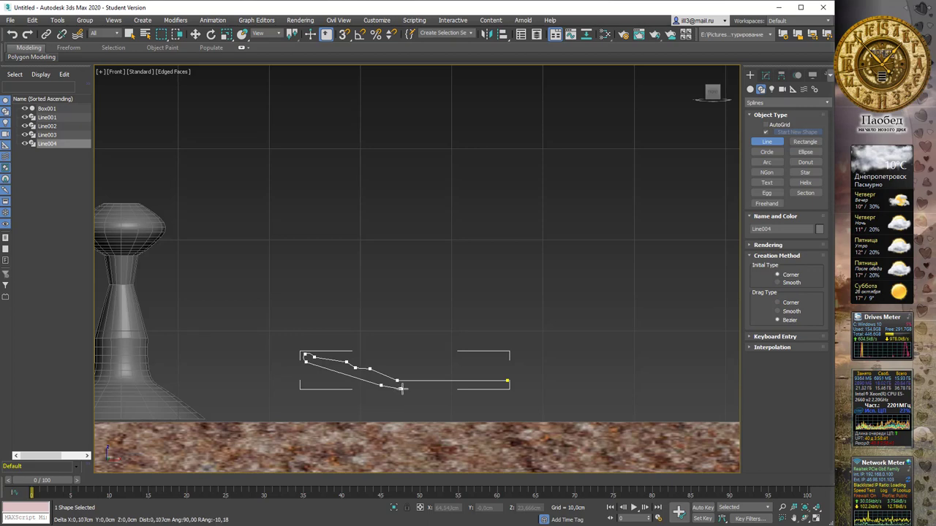
shift+right_click(506, 386)
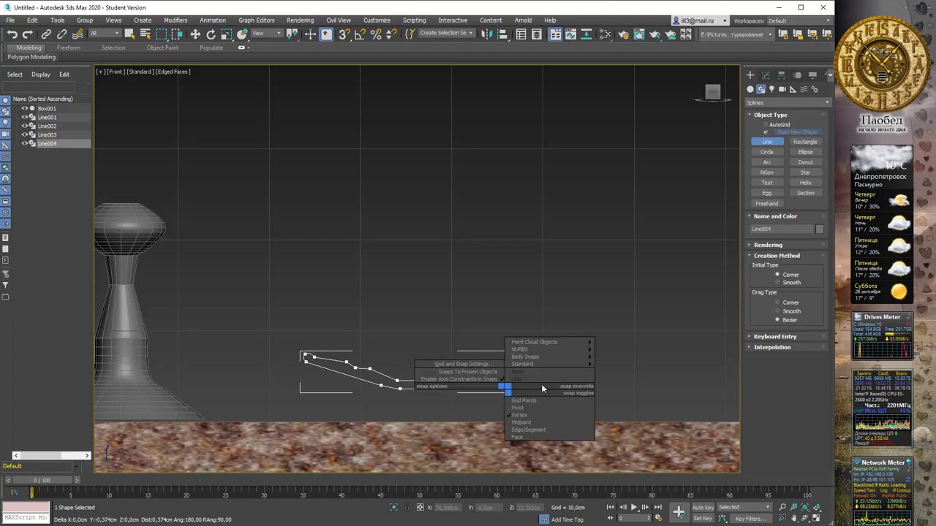
mouse_move(519, 350)
click(552, 290)
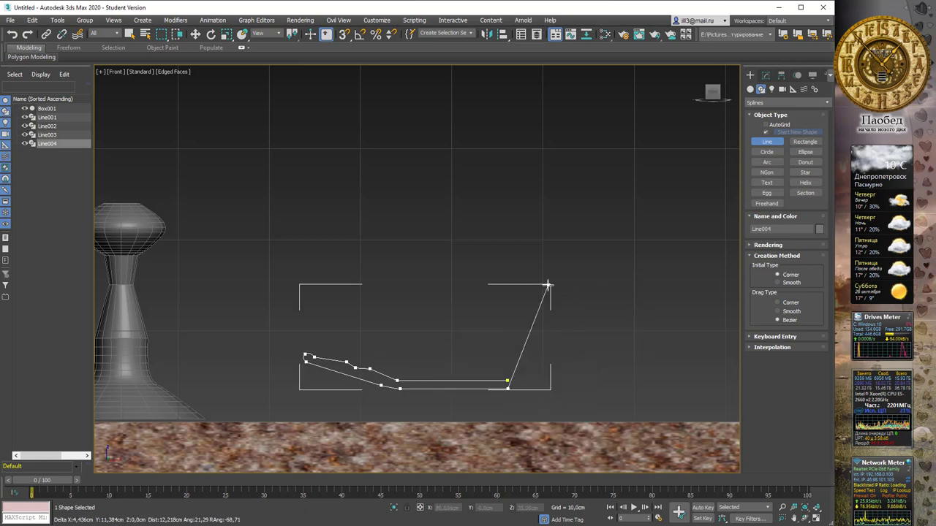
right_click(538, 370)
Step: Select both end vertices of the dish profile in Vertex mode with snapping on
key(w)
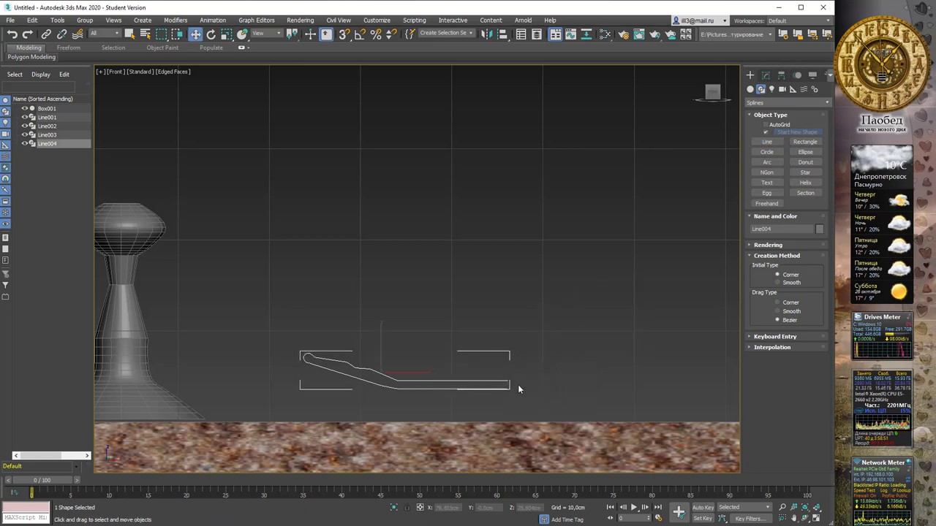
key(1)
drag(515, 380, 491, 402)
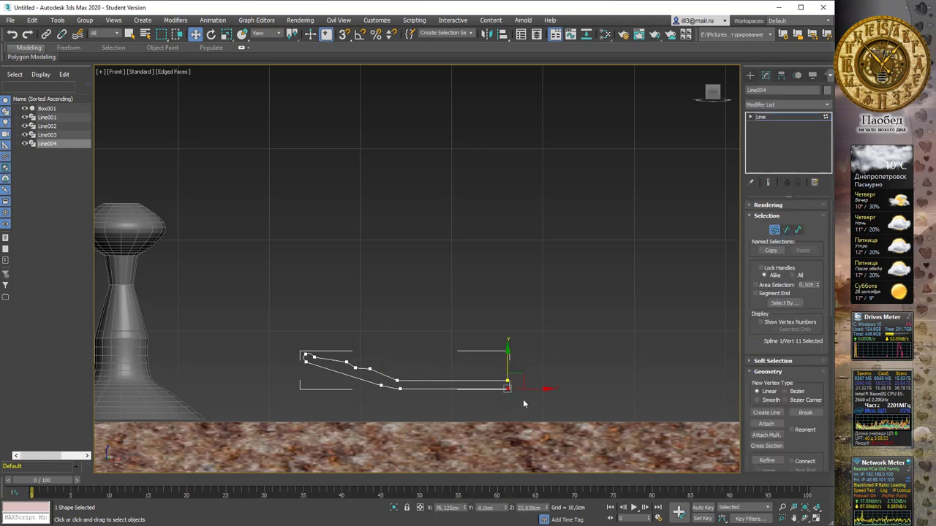
key(s)
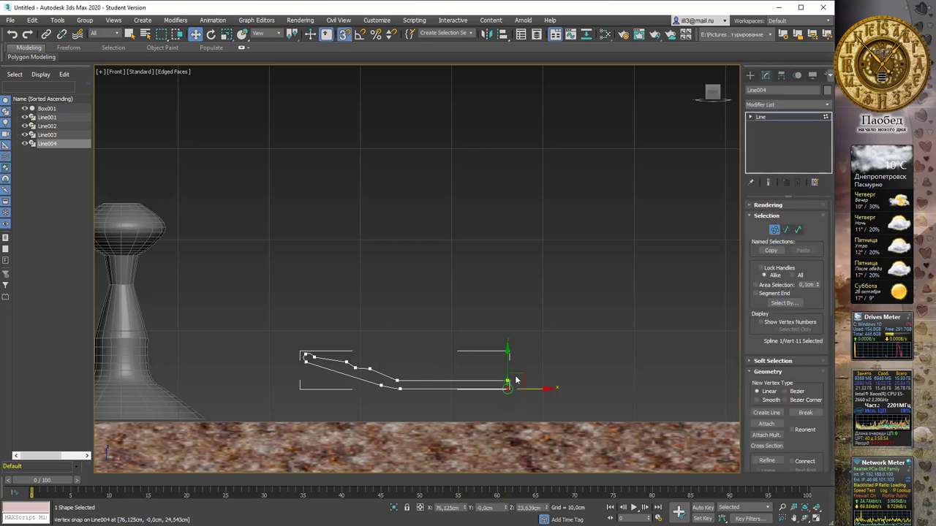
drag(521, 404, 501, 411)
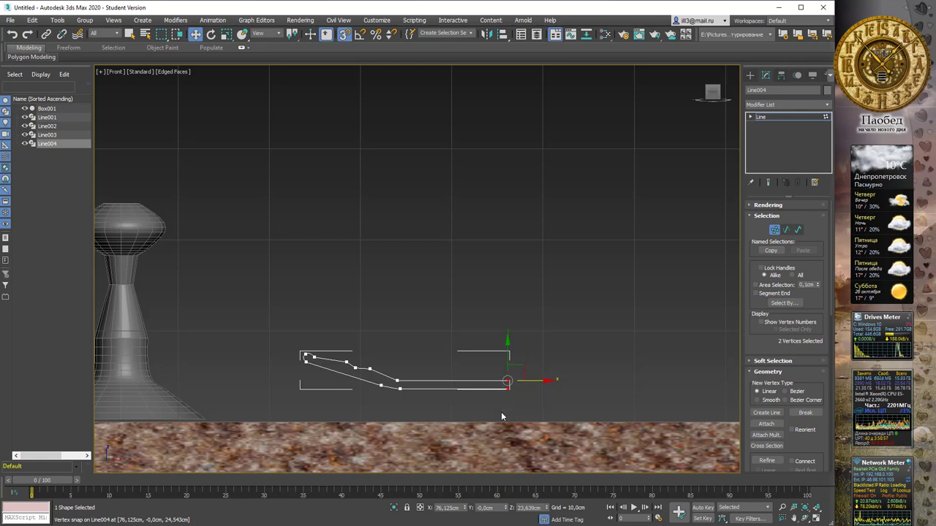
Step: Apply a Lathe modifier to Line004 and view the dish in Perspective
click(780, 103)
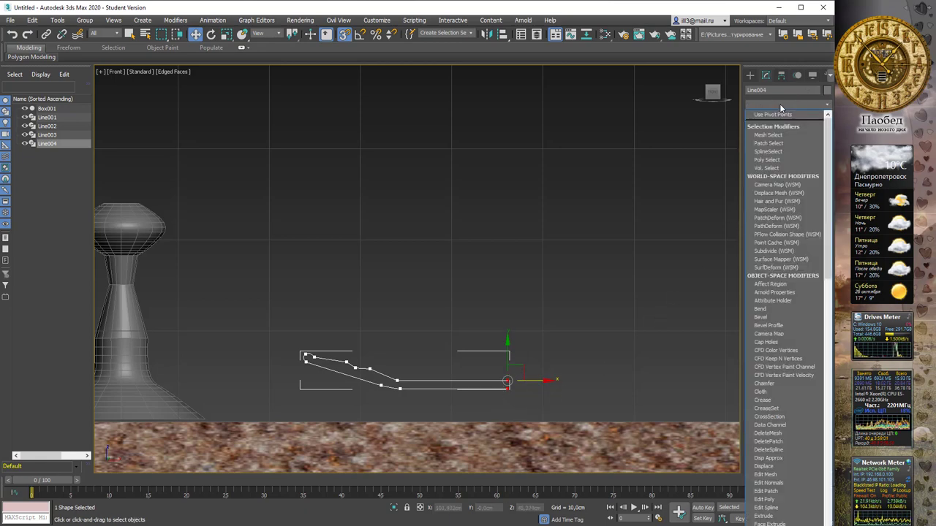
key(l)
key(Return)
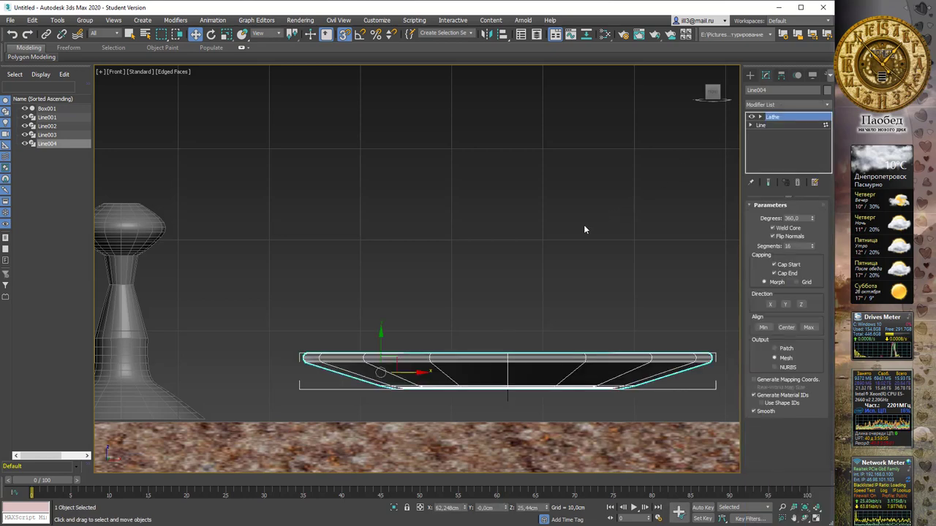
key(p)
mouse_move(576, 242)
alt+middle_down()
mouse_move(555, 220)
mouse_move(557, 231)
alt+middle_up()
scroll(556, 219, down, 3)
scroll(541, 234, up, 2)
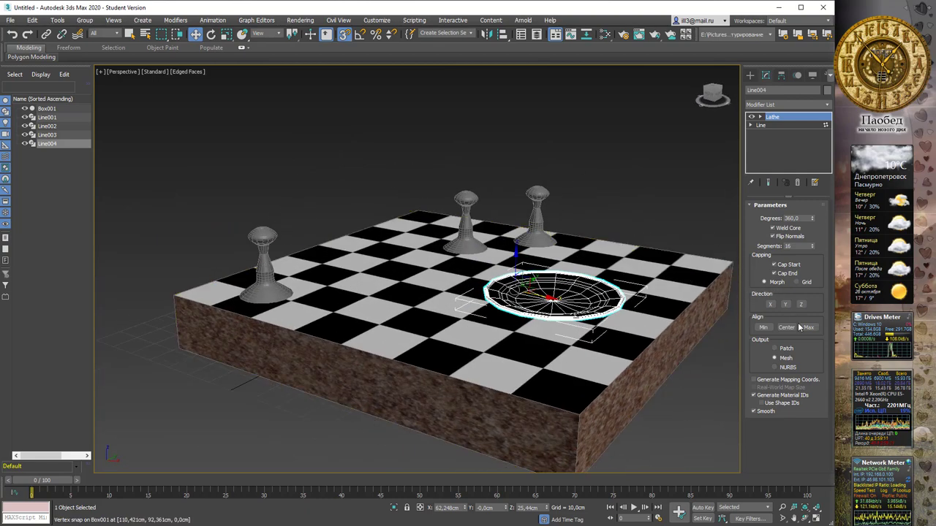
Step: Turn off Flip Normals in the dish's Lathe parameters
click(788, 236)
mouse_move(596, 307)
alt+middle_down()
mouse_move(596, 265)
mouse_move(560, 253)
mouse_move(621, 219)
alt+middle_up()
scroll(560, 253, up, 5)
key(q)
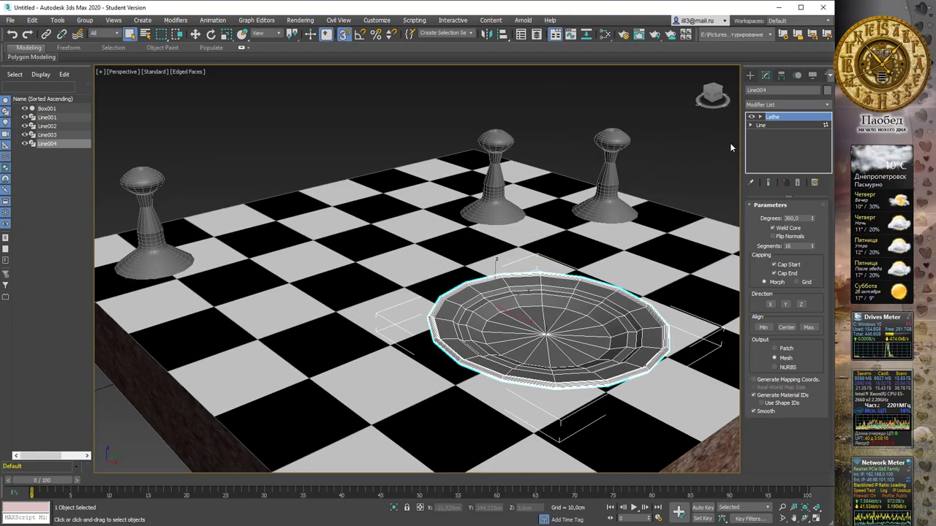
Step: Toggle Affect Pivot Only on and off for the dish in the Hierarchy panel
click(780, 76)
click(785, 143)
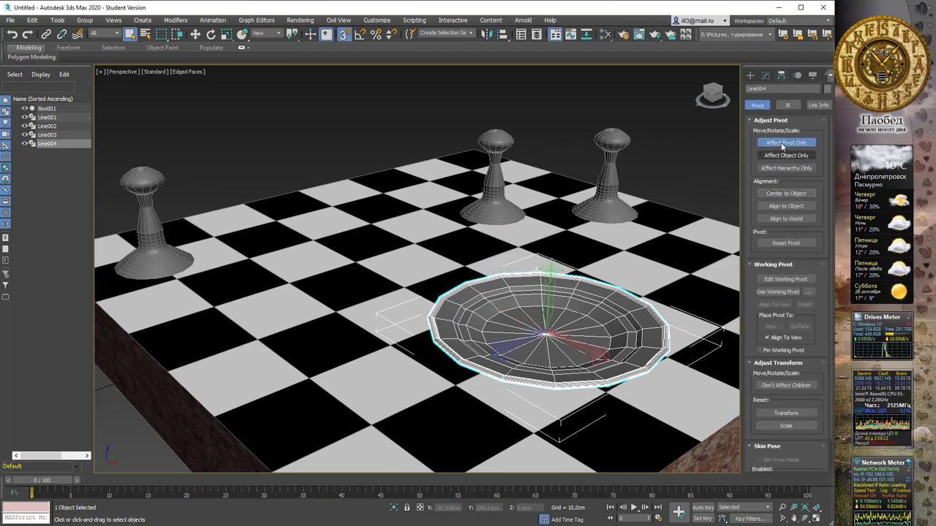
click(781, 143)
click(750, 75)
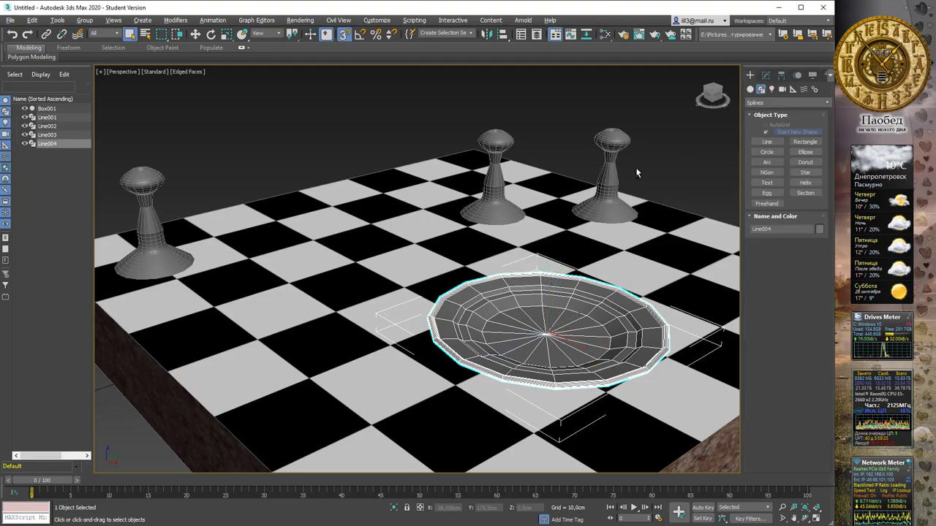
mouse_move(658, 117)
alt+middle_down()
mouse_move(664, 169)
mouse_move(657, 164)
mouse_move(633, 202)
alt+middle_up()
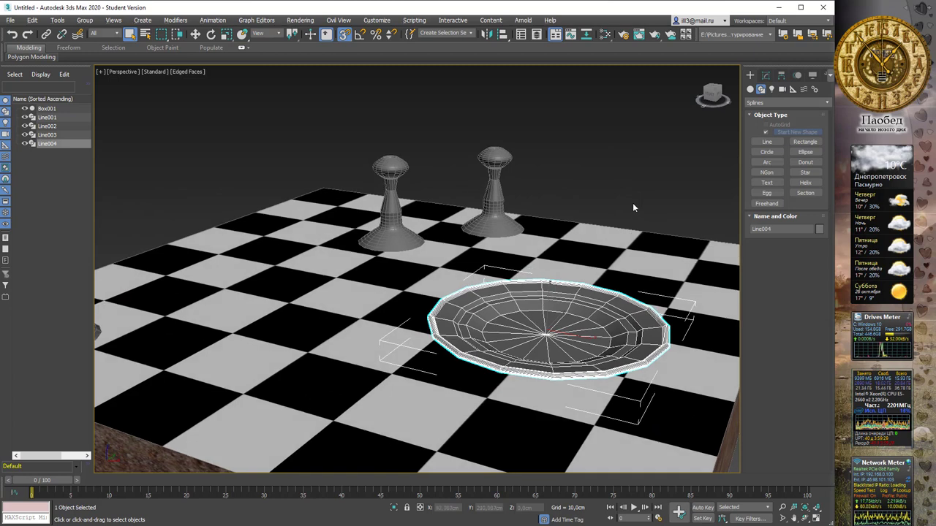
middle_drag(619, 257, 558, 210)
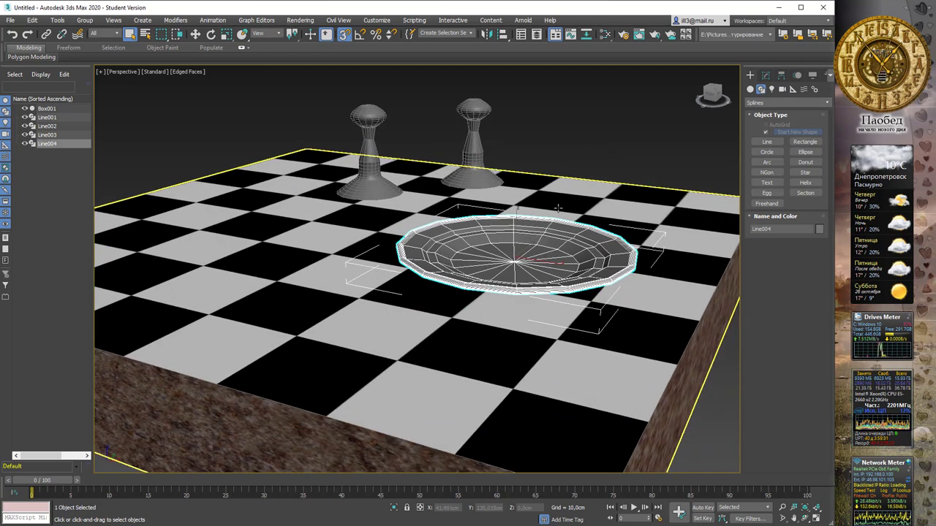
Step: Rotate the dish 90° with Angle Snap on to stand it on edge, then orbit to check
key(e)
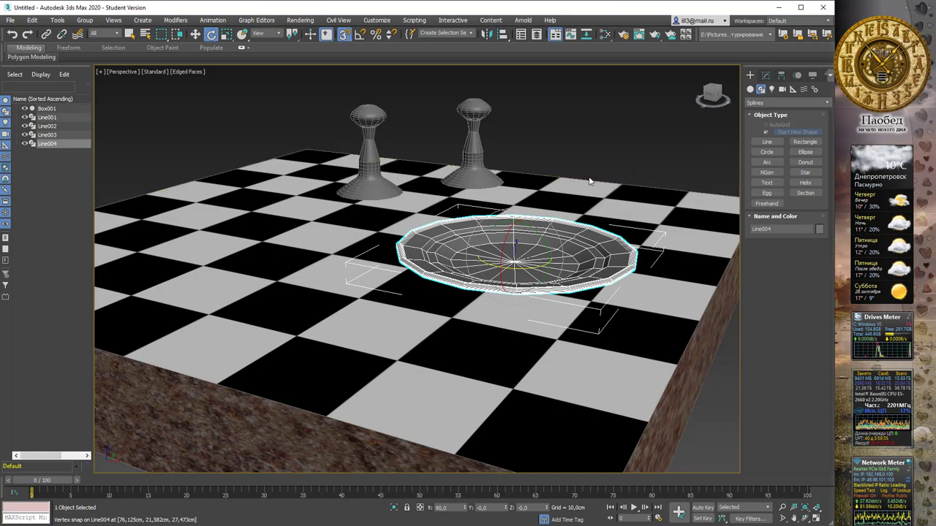
key(a)
mouse_move(509, 233)
mouse_down()
mouse_move(507, 252)
mouse_move(632, 187)
mouse_up()
key(w)
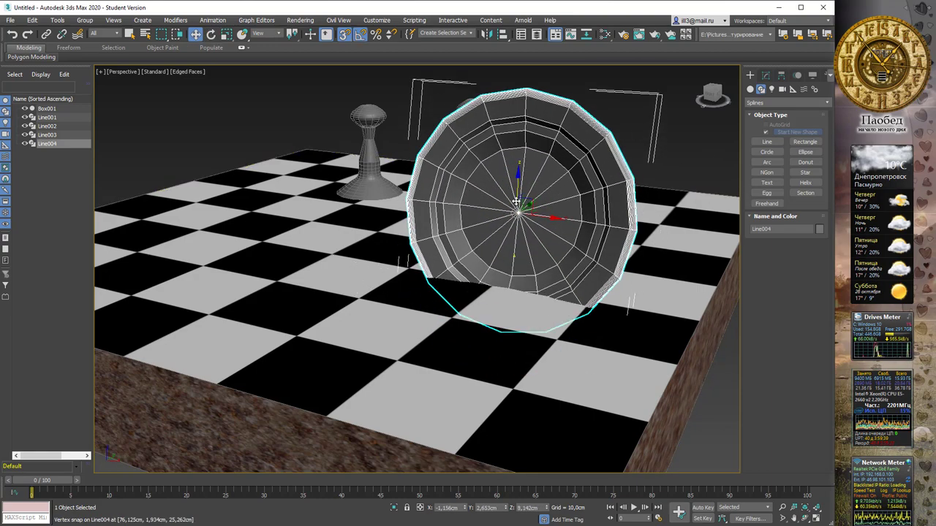
mouse_move(632, 187)
alt+middle_down()
mouse_move(505, 183)
mouse_move(641, 165)
mouse_move(538, 192)
mouse_move(558, 187)
mouse_move(512, 186)
mouse_move(552, 184)
mouse_move(543, 187)
alt+middle_up()
key(q)
scroll(642, 165, down, 3)
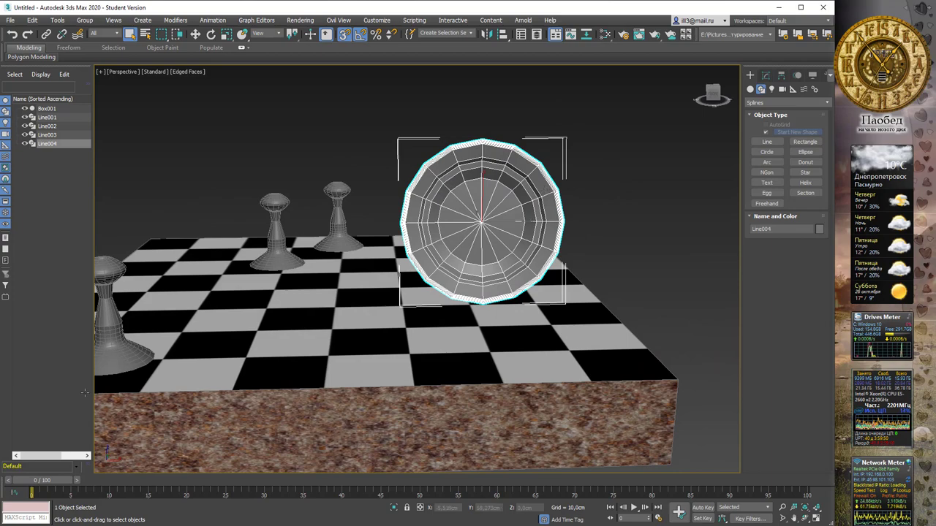
alt+middle_drag(543, 188, 482, 190)
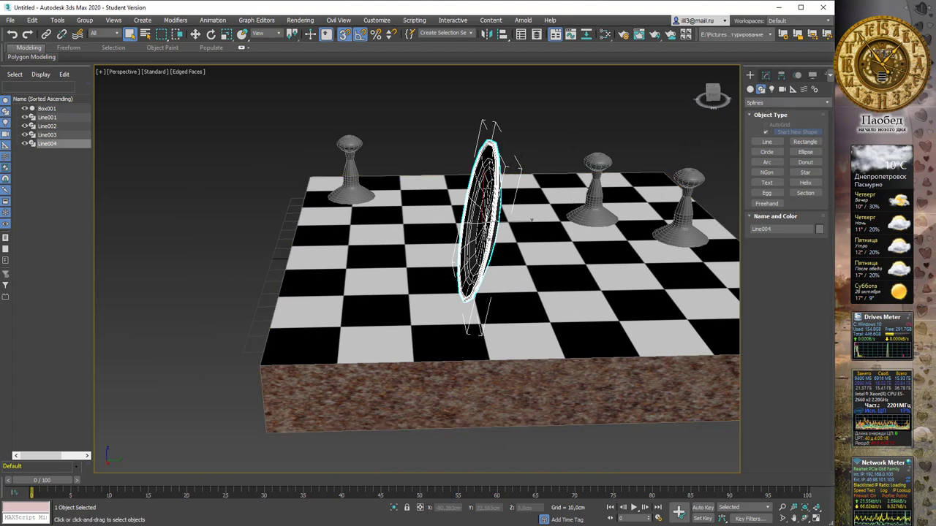
Step: Rotate the dish a few more degrees and orbit around it
key(e)
drag(484, 188, 478, 186)
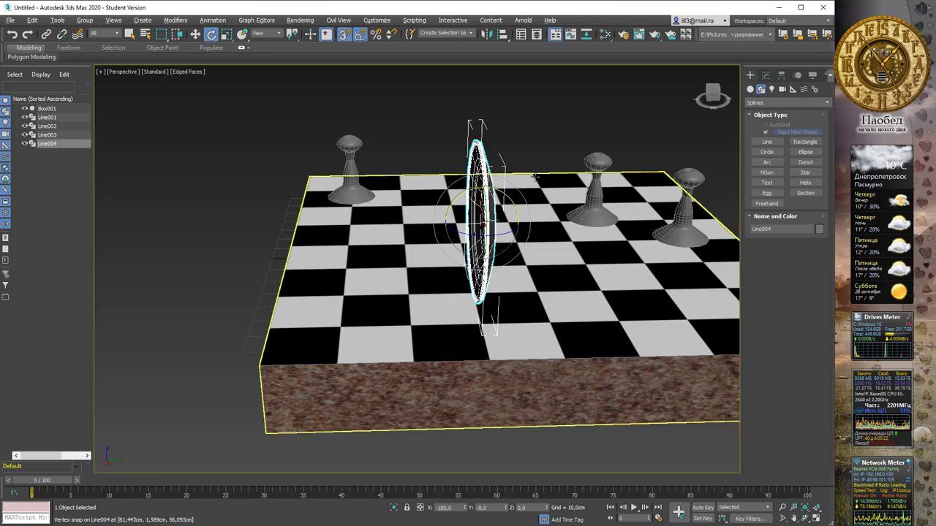
mouse_move(478, 186)
alt+middle_down()
mouse_move(526, 153)
mouse_move(538, 169)
mouse_move(787, 111)
alt+middle_up()
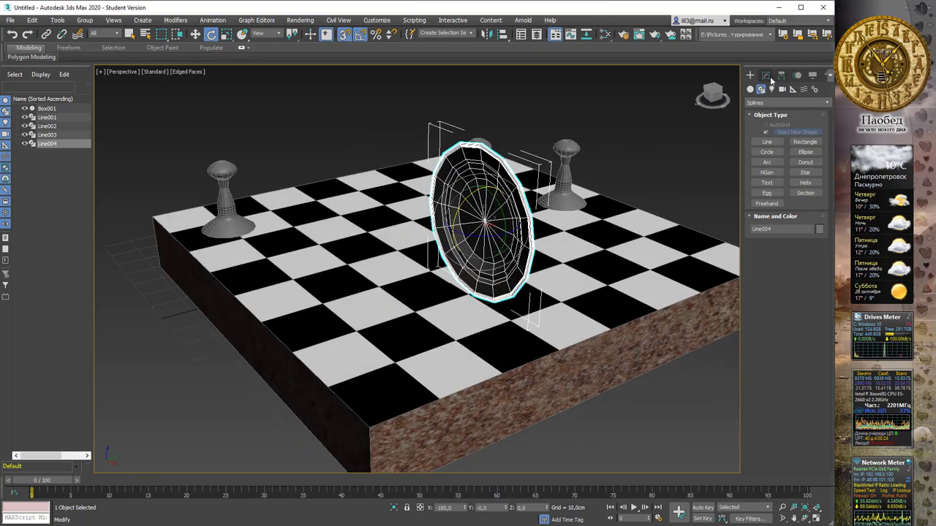
Step: Add a UVW Map modifier to the dish with Box mapping
click(765, 76)
click(804, 104)
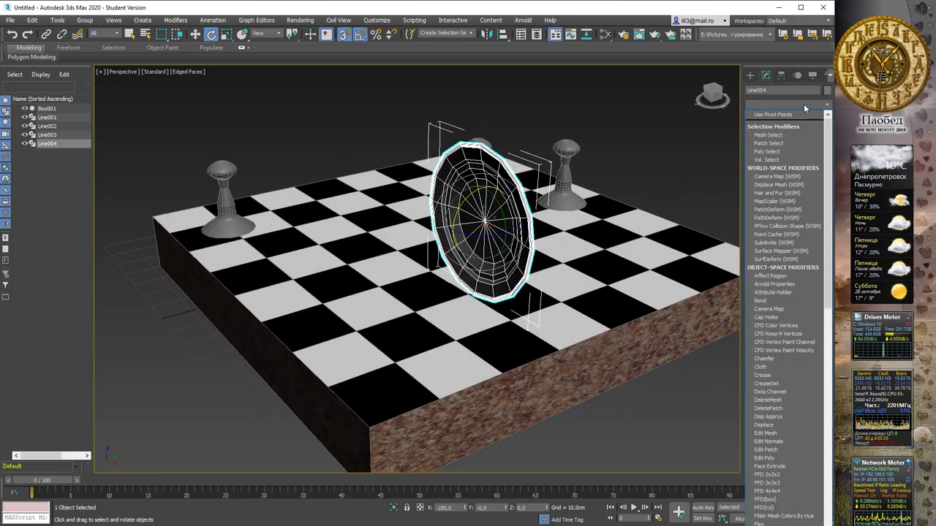
key(u)
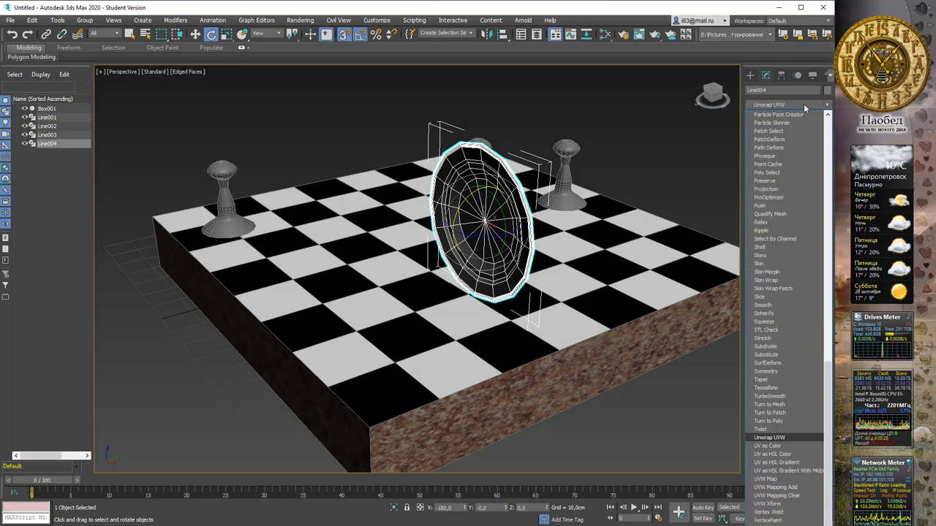
key(v)
key(Down)
key(Down)
key(Down)
key(Down)
key(Return)
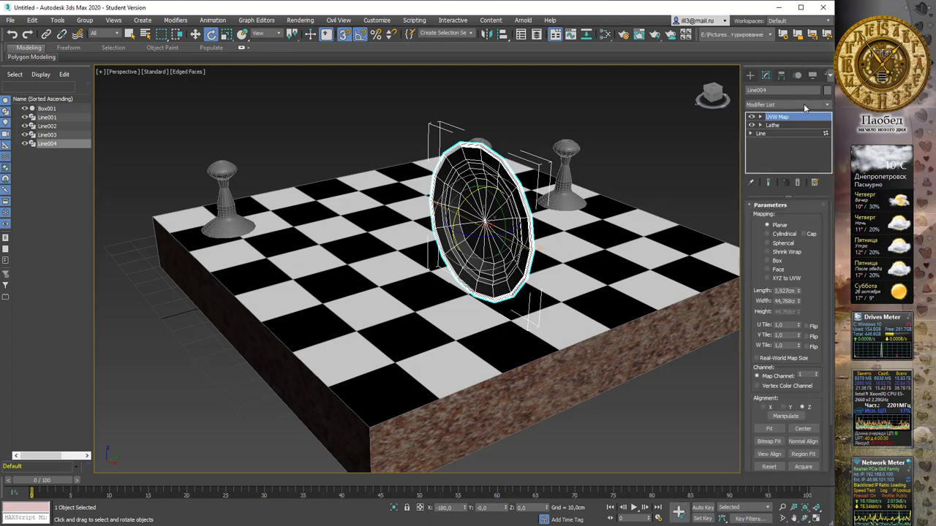
click(775, 261)
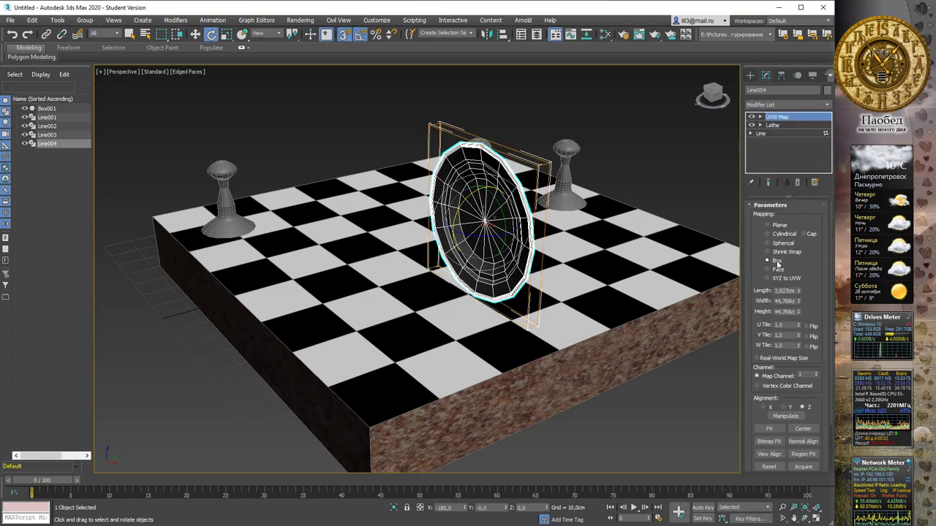
alt+middle_drag(607, 176, 629, 174)
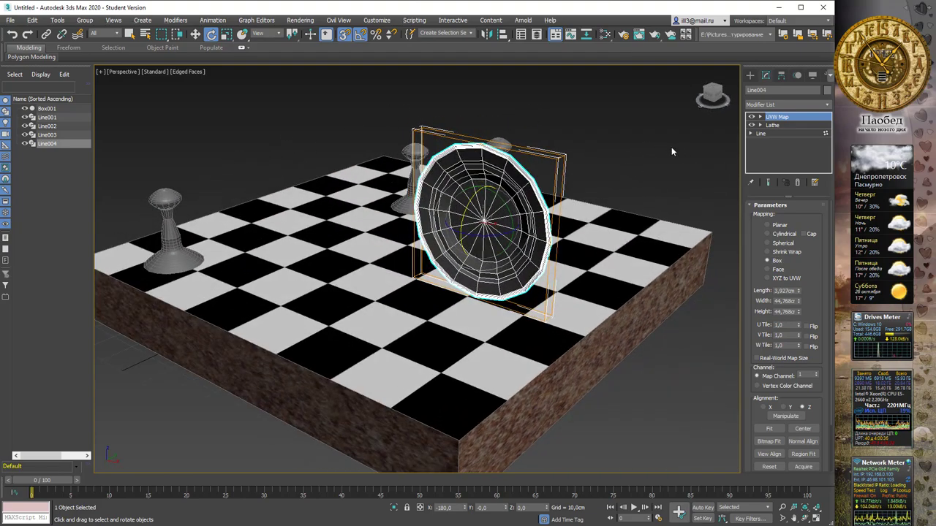
click(642, 146)
mouse_move(642, 146)
alt+middle_down()
mouse_move(565, 143)
mouse_move(667, 147)
alt+middle_up()
Step: Convert the dish to Editable Poly and turn off edged faces with F4
click(517, 177)
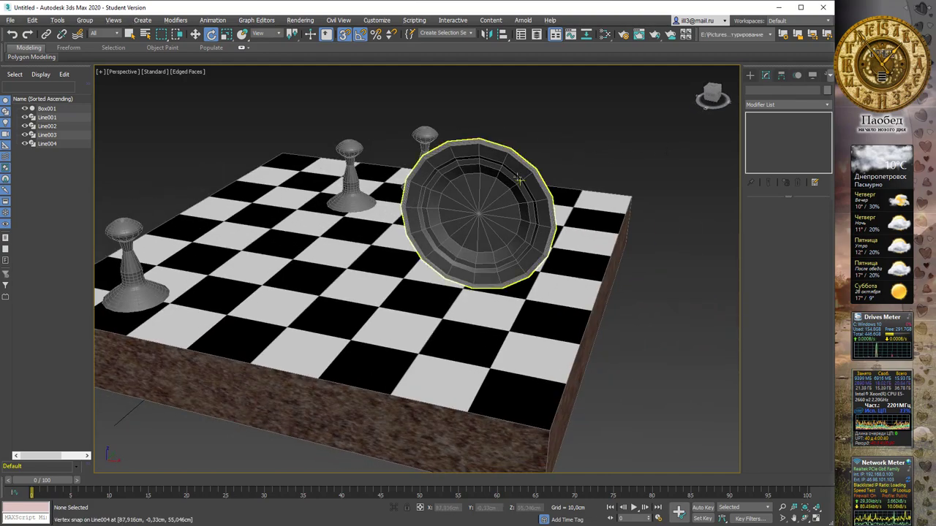
right_click(517, 177)
mouse_move(556, 275)
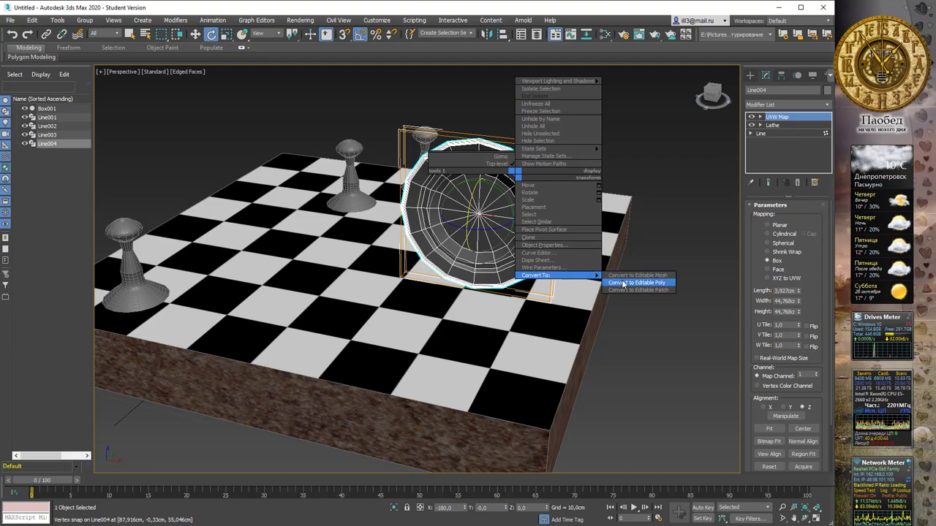
click(625, 282)
mouse_move(604, 136)
alt+middle_down()
mouse_move(577, 132)
mouse_move(538, 154)
mouse_move(664, 148)
mouse_move(551, 160)
alt+middle_up()
key(q)
key(F4)
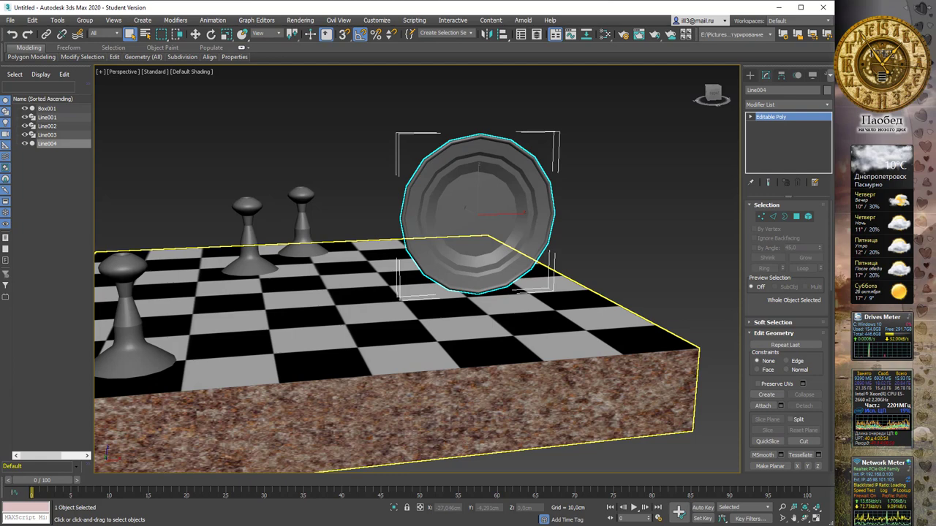
Step: Add a new Standard Material #29 in the Slate editor and bring the Disc R folder forward
key(m)
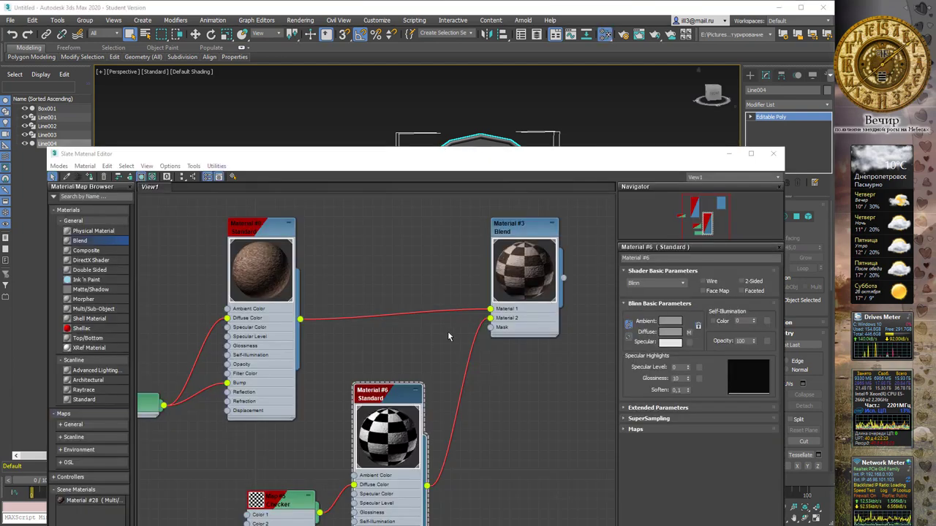
mouse_move(448, 336)
middle_down()
mouse_move(358, 267)
mouse_move(211, 343)
middle_up()
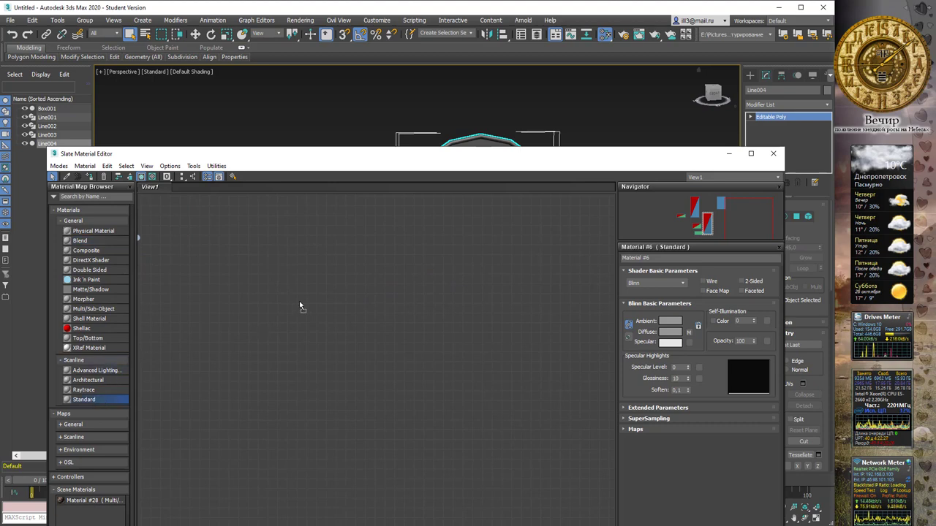
drag(299, 305, 416, 229)
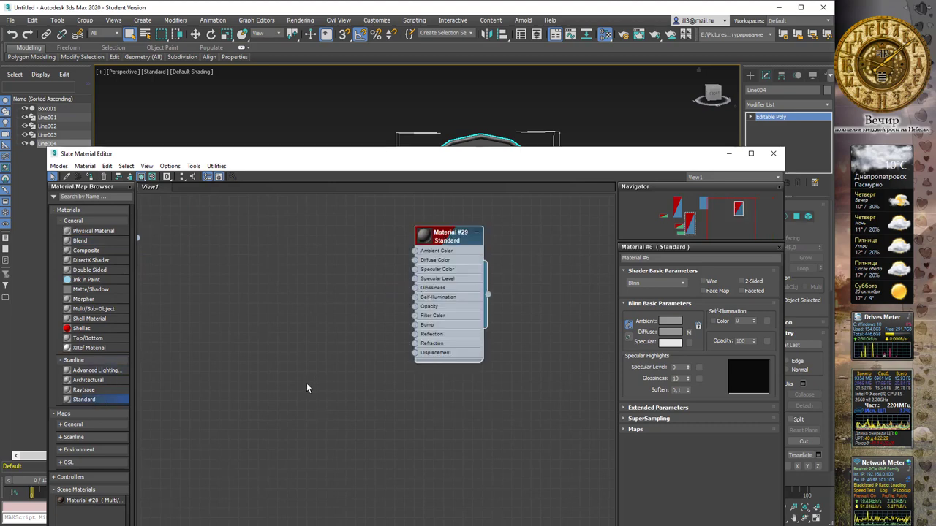
click(51, 525)
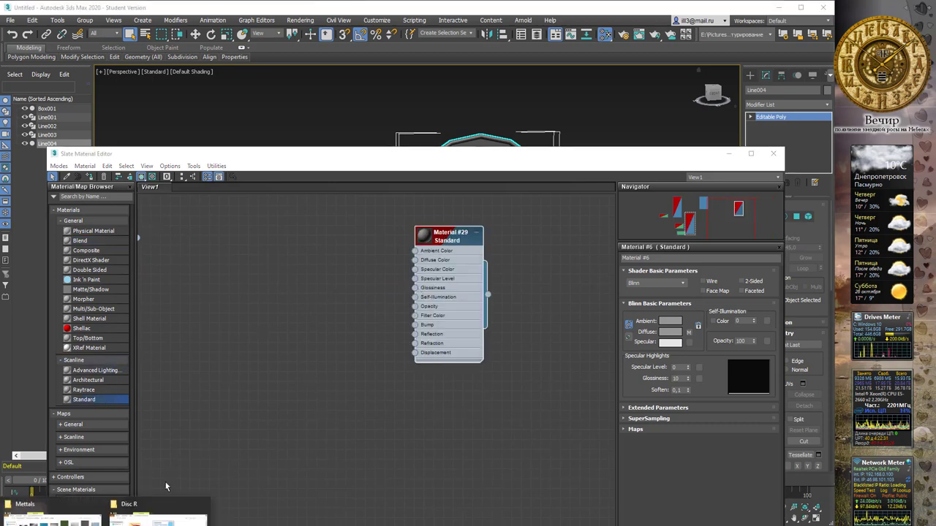
click(158, 515)
Step: Drag зад тарелки.jpg from Disc R into Slate View1 as bitmap Map #6
drag(338, 435, 196, 217)
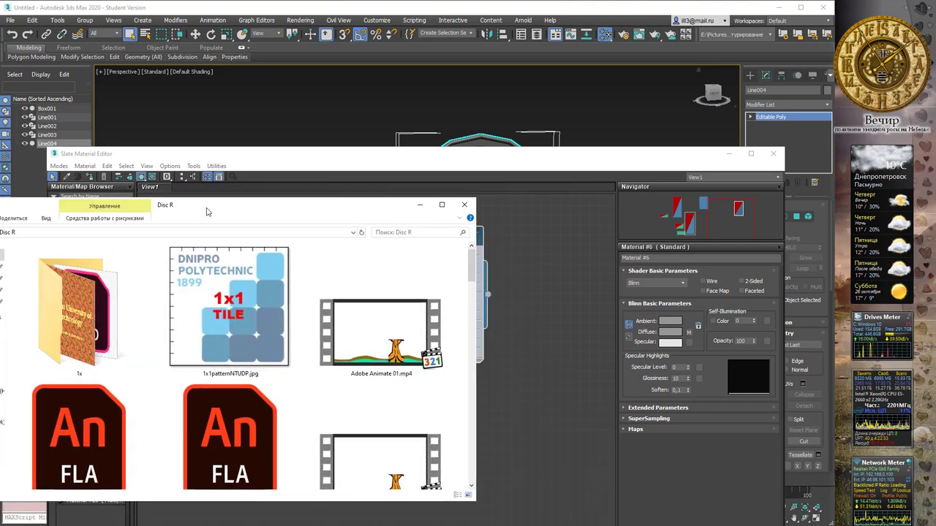
scroll(356, 307, down, 5)
scroll(356, 308, down, 5)
scroll(356, 308, down, 5)
scroll(355, 310, up, 2)
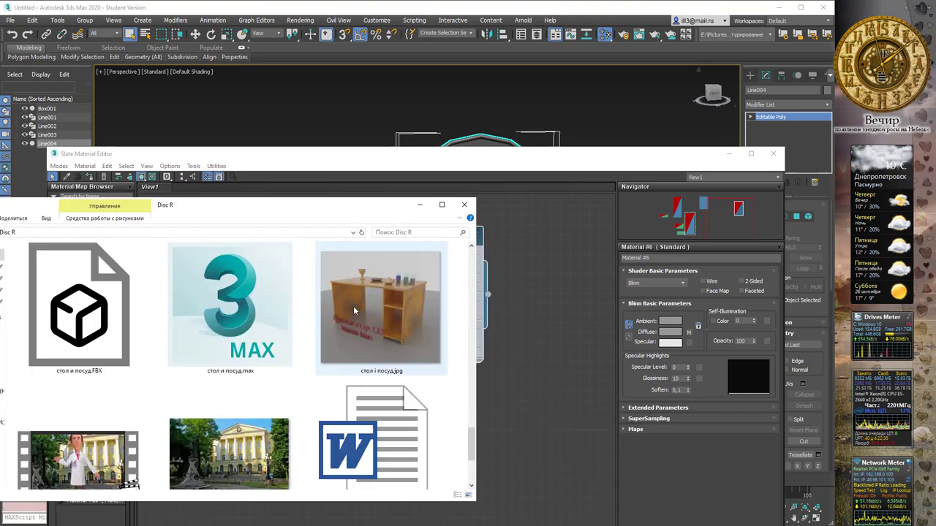
scroll(354, 311, up, 4)
scroll(354, 311, up, 3)
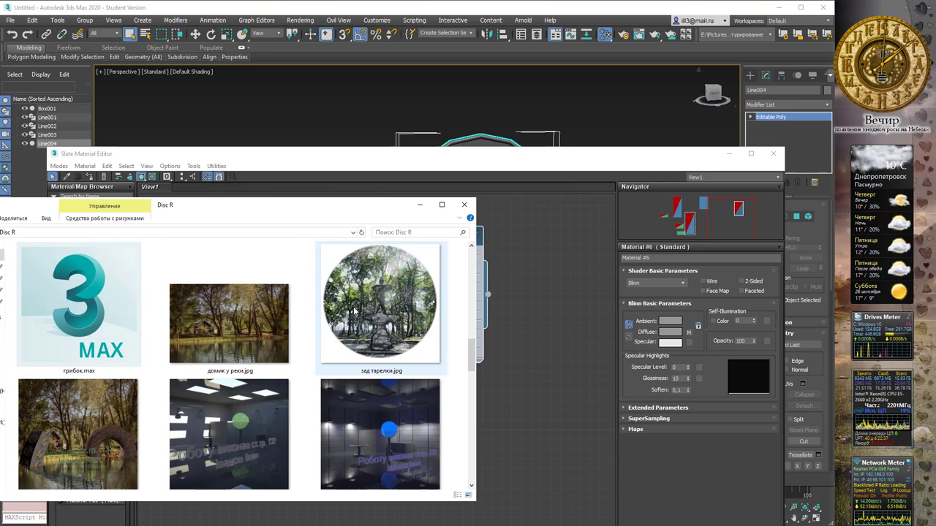
scroll(373, 313, up, 2)
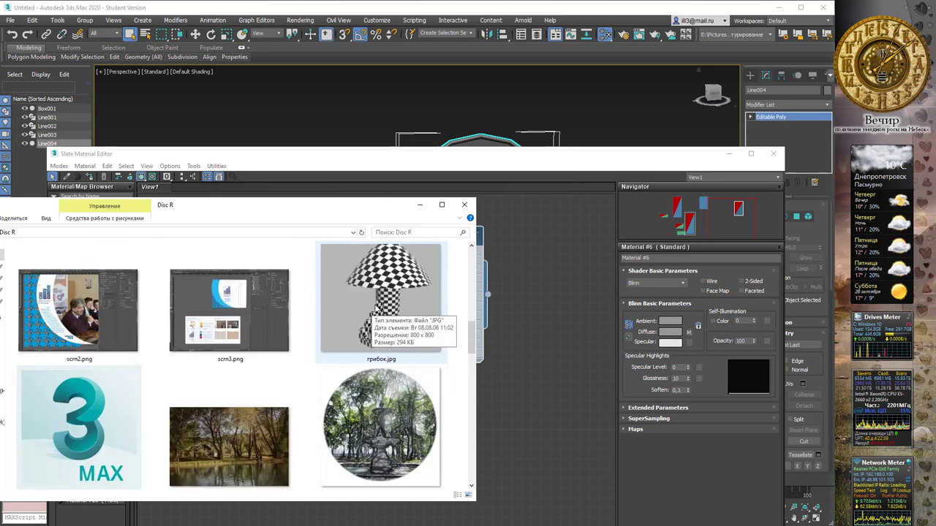
Step: Add перед тарелки.jpg as bitmap Map #7 and bring the Slate editor back forward
drag(387, 410, 543, 452)
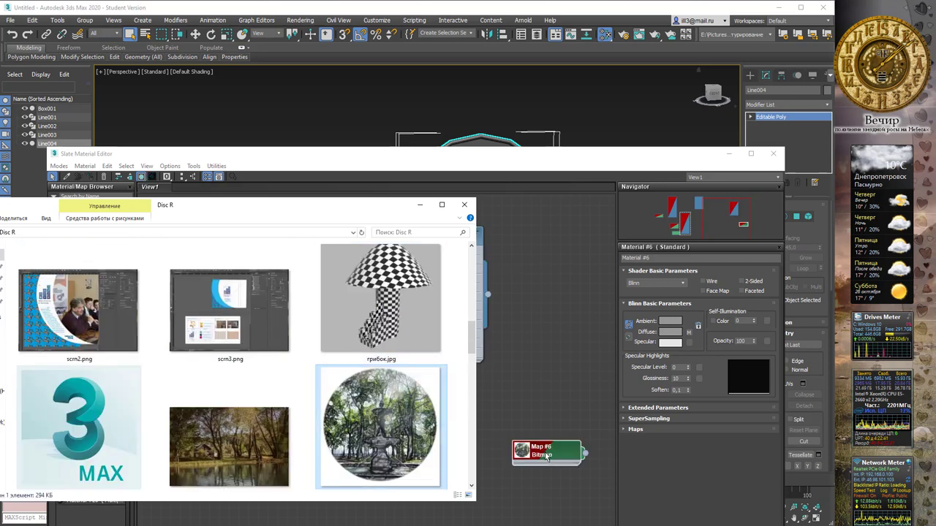
scroll(302, 333, up, 5)
scroll(302, 332, up, 2)
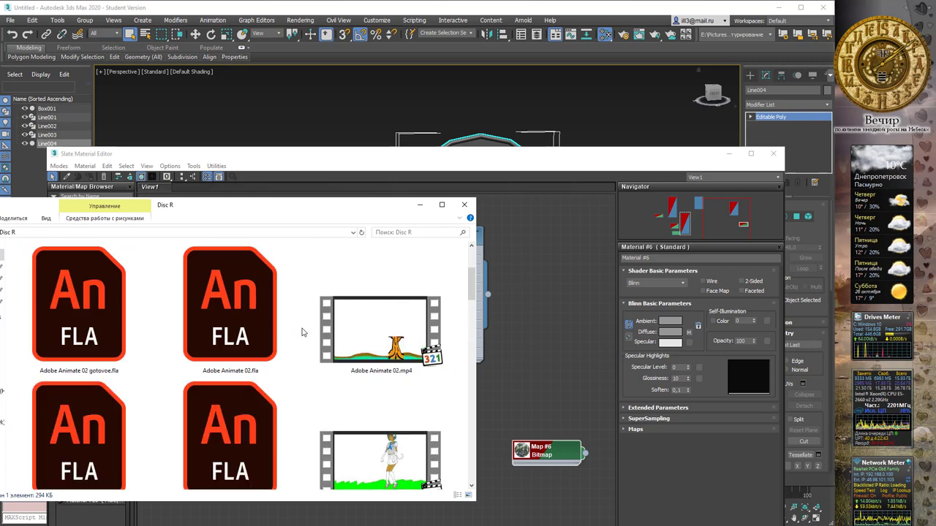
scroll(302, 332, up, 2)
scroll(302, 332, down, 3)
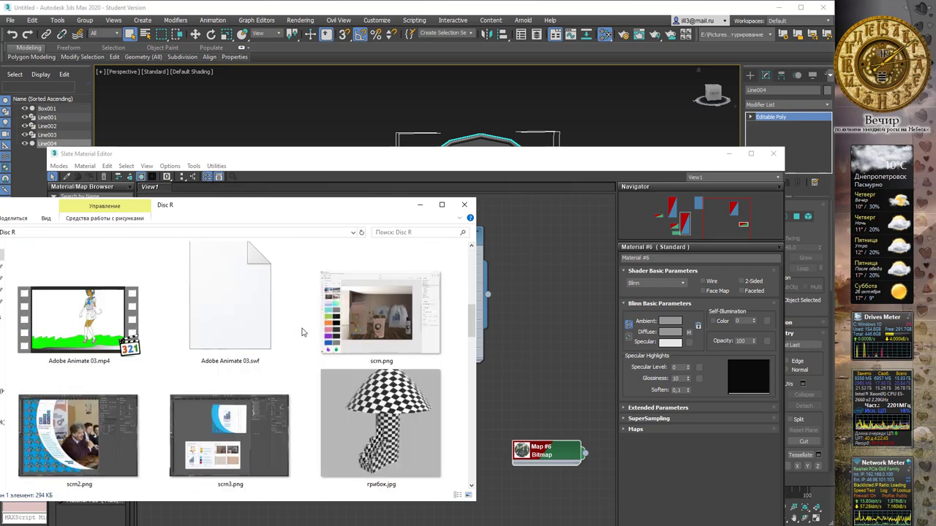
scroll(302, 333, down, 2)
scroll(302, 333, down, 2)
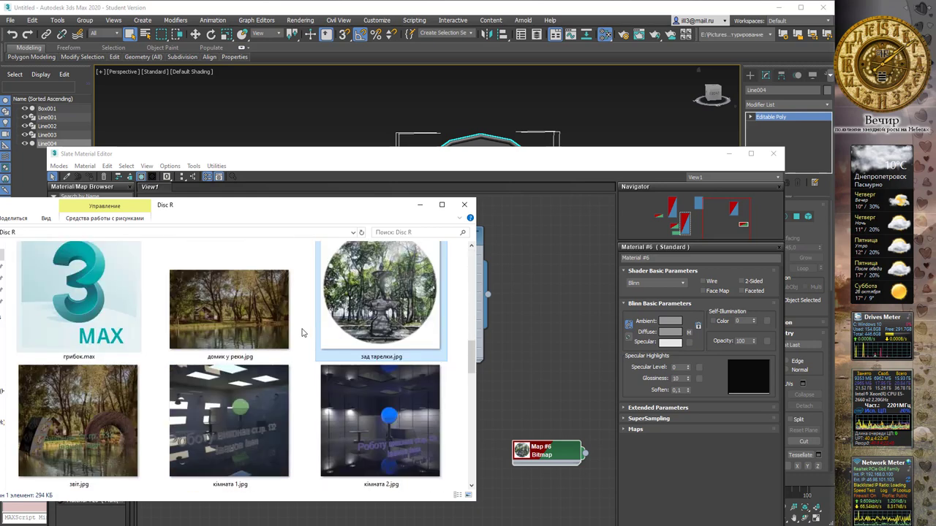
scroll(302, 333, down, 3)
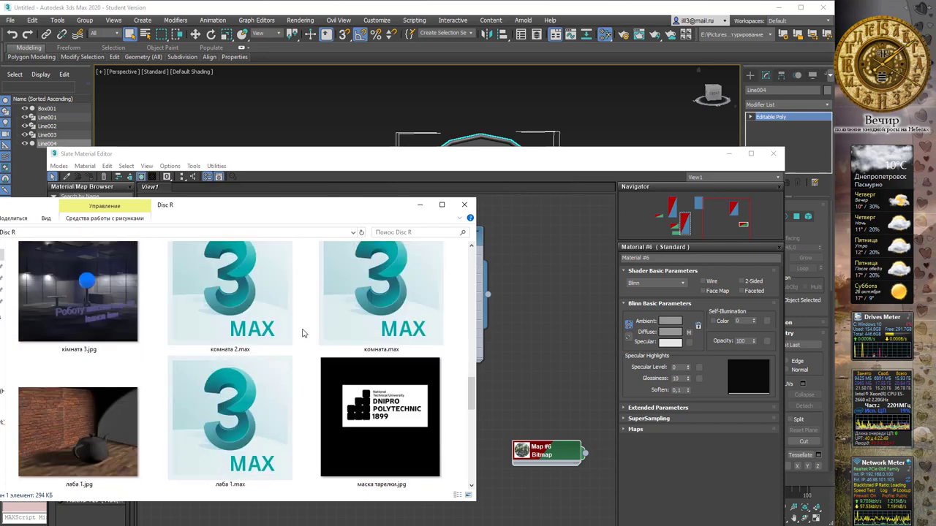
scroll(302, 332, down, 2)
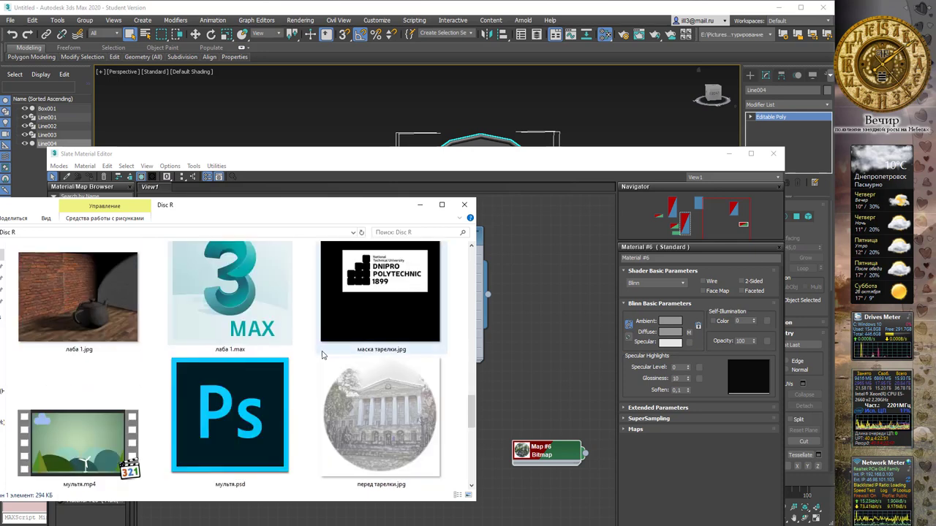
drag(380, 421, 540, 512)
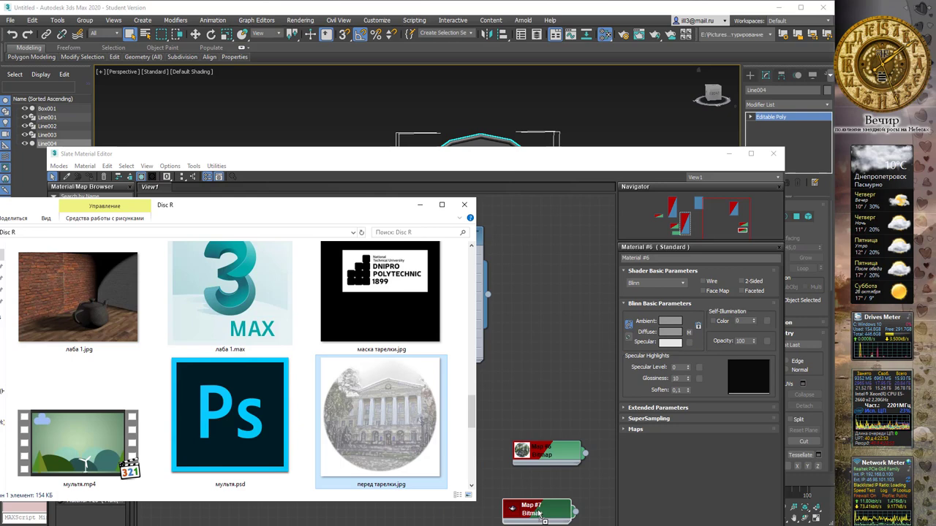
click(536, 417)
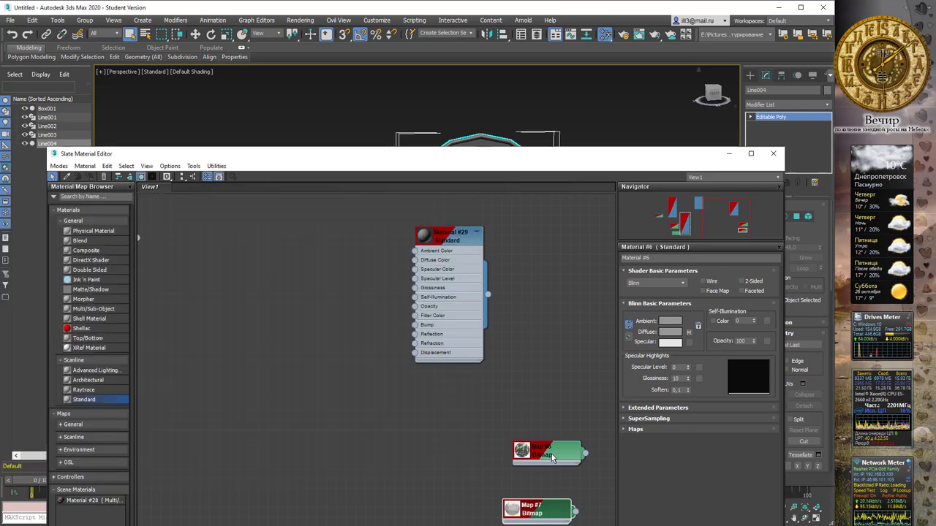
Step: Wire Map #7 into Material #29's Diffuse Color and expand both node previews
drag(553, 457, 348, 487)
drag(540, 510, 341, 275)
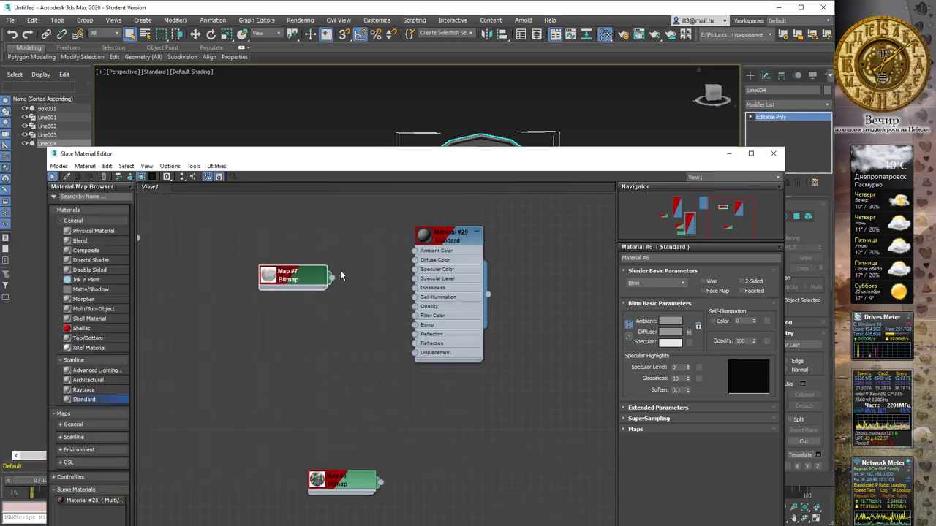
drag(405, 268, 440, 232)
double_click(425, 238)
double_click(277, 276)
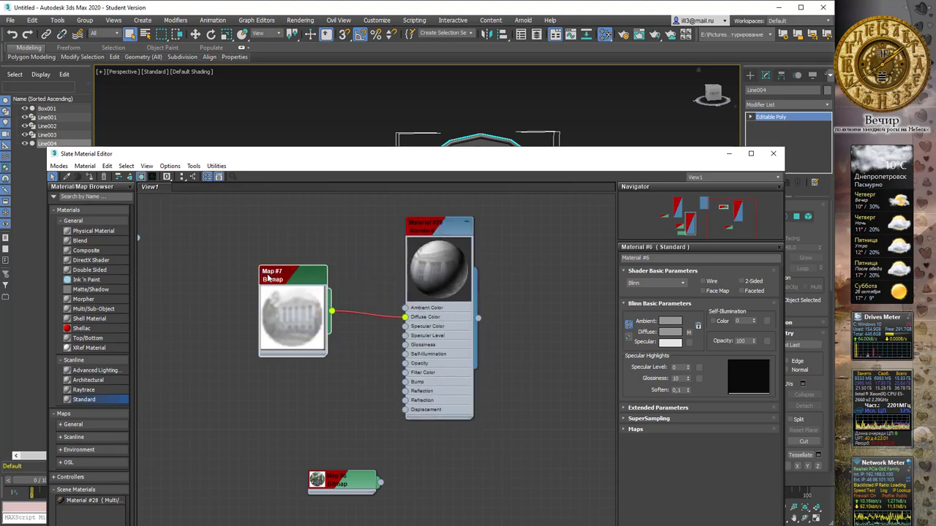
Step: Add Standard Material #30 with Map #6 wired to its Diffuse Color, tidying the nodes
double_click(332, 479)
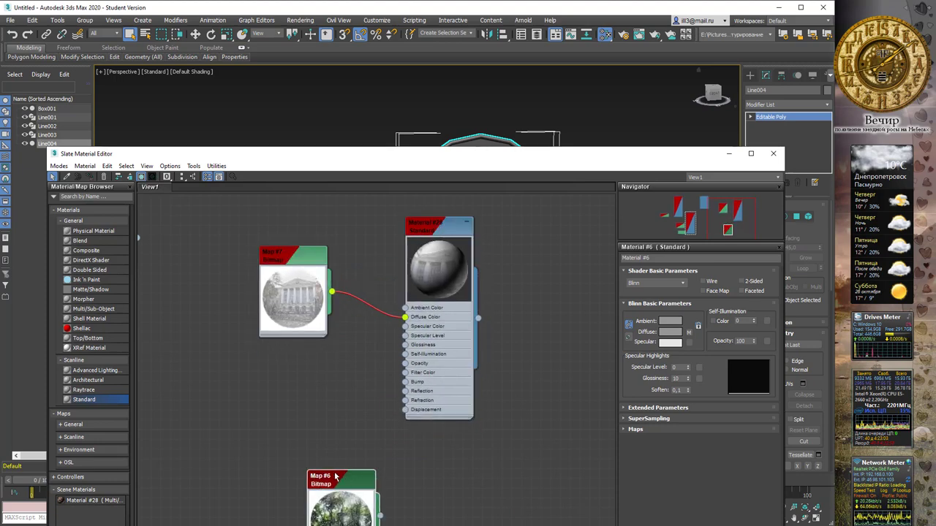
drag(333, 478, 245, 479)
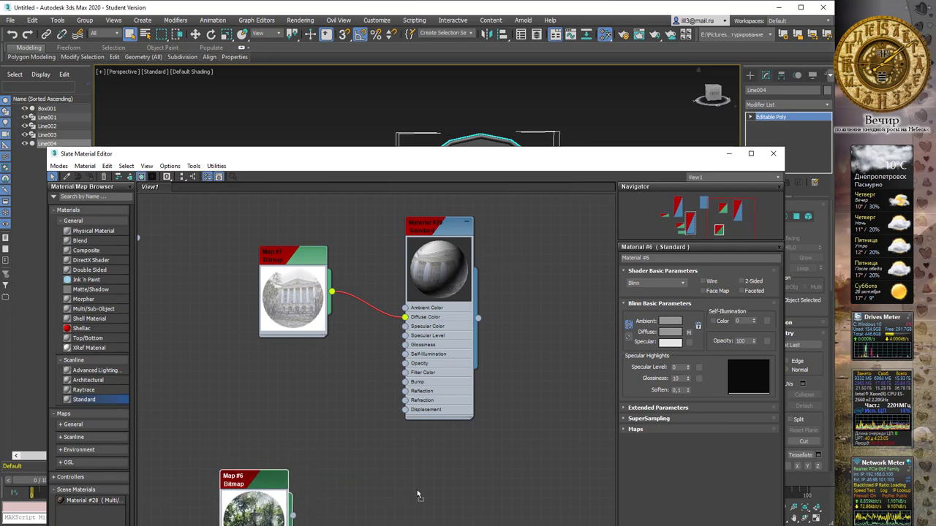
drag(418, 496, 427, 499)
drag(295, 510, 323, 515)
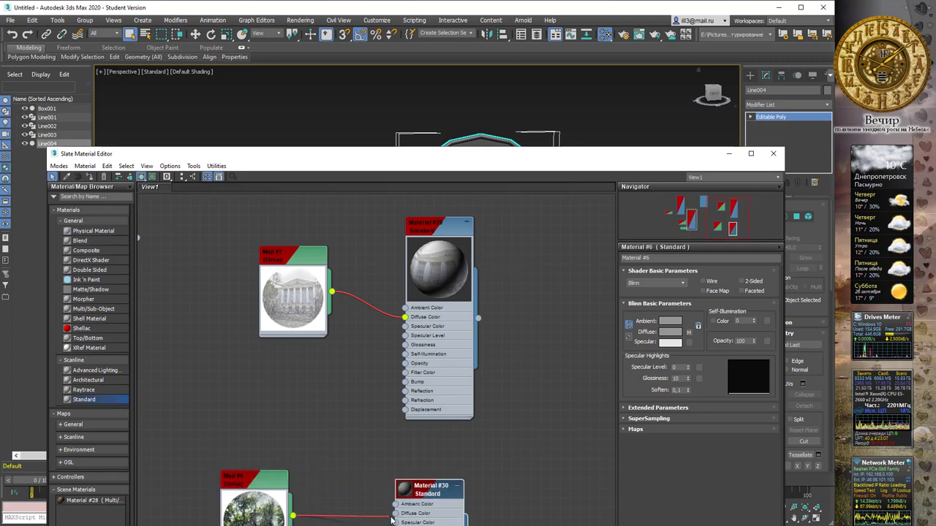
drag(391, 517, 395, 514)
drag(264, 488, 272, 469)
drag(298, 256, 281, 258)
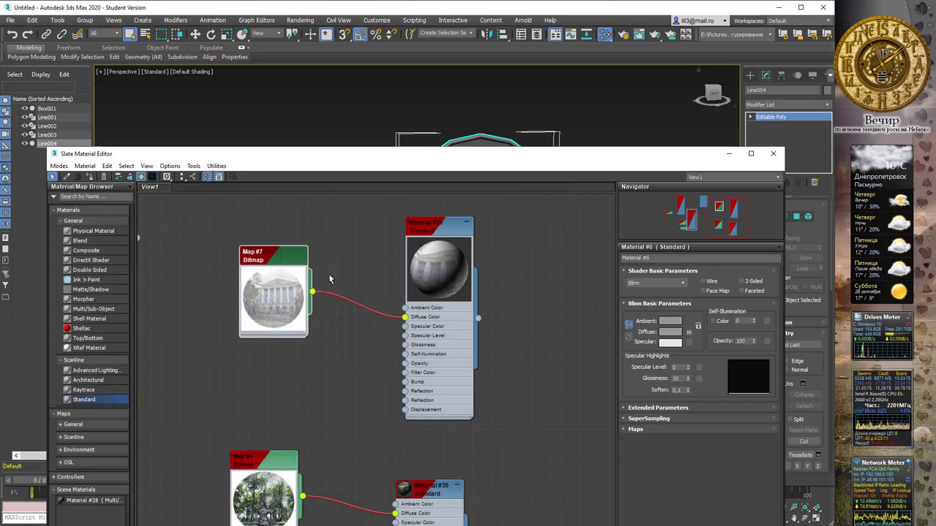
double_click(263, 256)
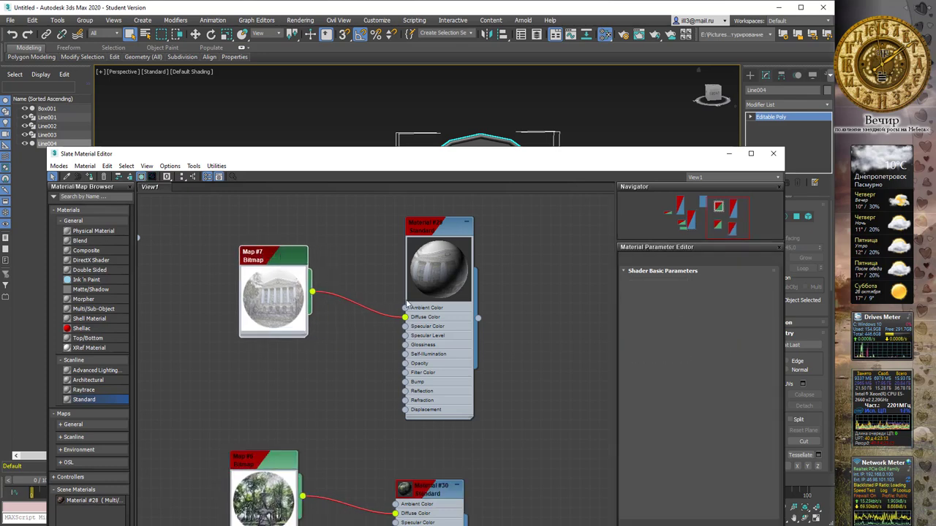
Step: View the Map #7 building image and the Map #6 fountain image at full size
click(750, 419)
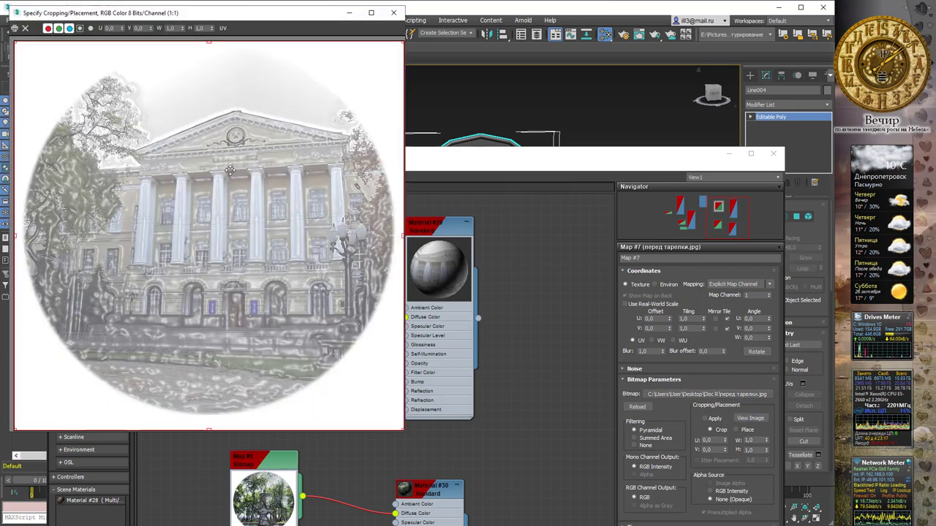
click(393, 12)
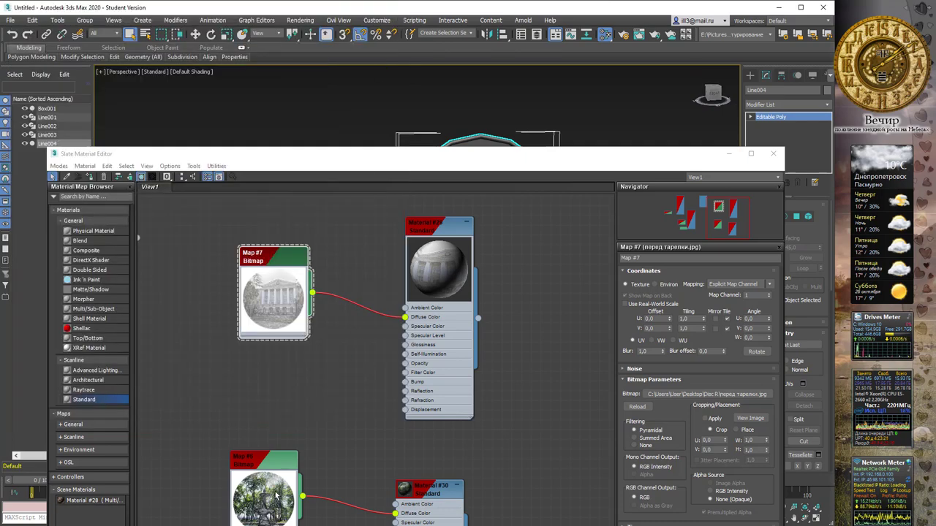
click(276, 497)
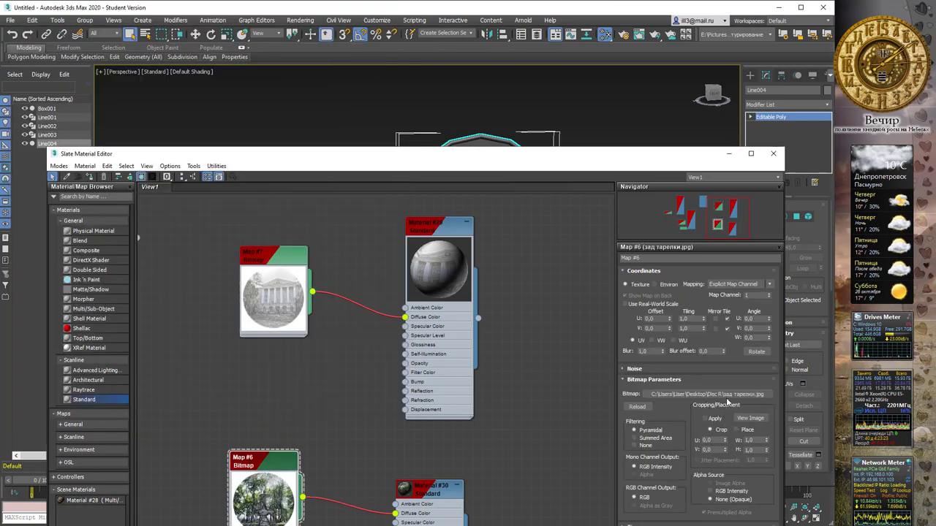
click(750, 417)
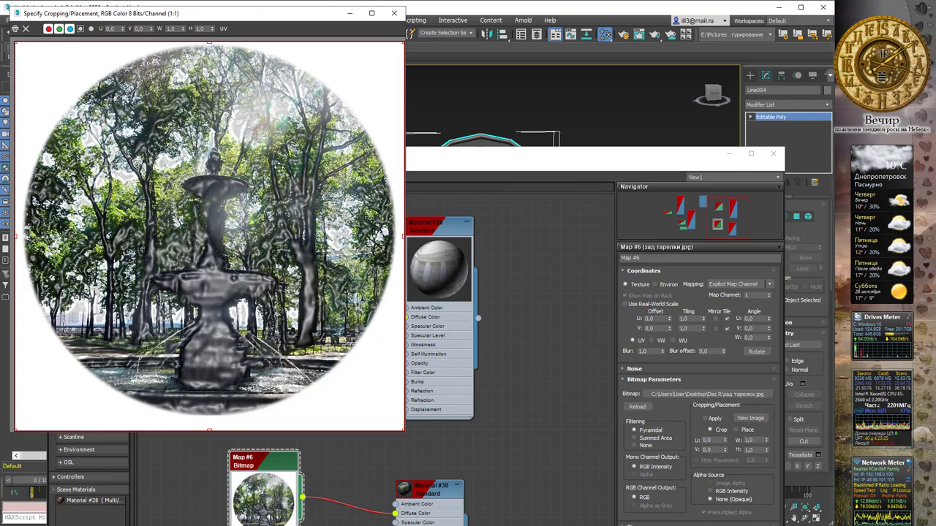
click(393, 12)
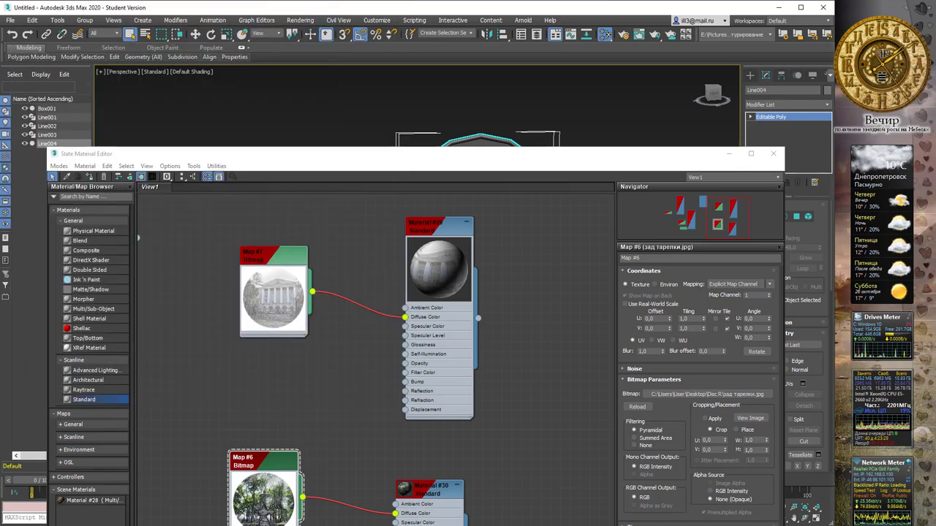
Step: Select маска тарелки.jpg in the Disc R image folder, then close the folder
mouse_move(194, 523)
click(194, 512)
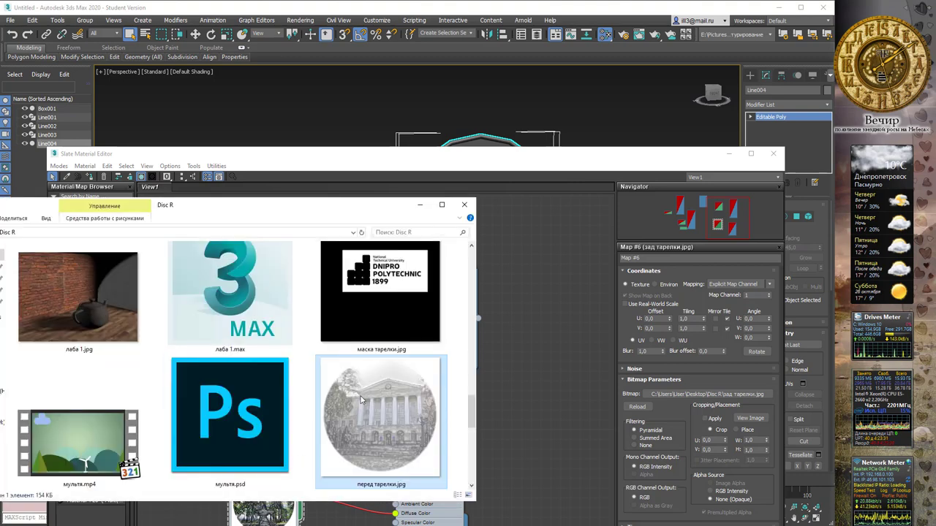
click(369, 340)
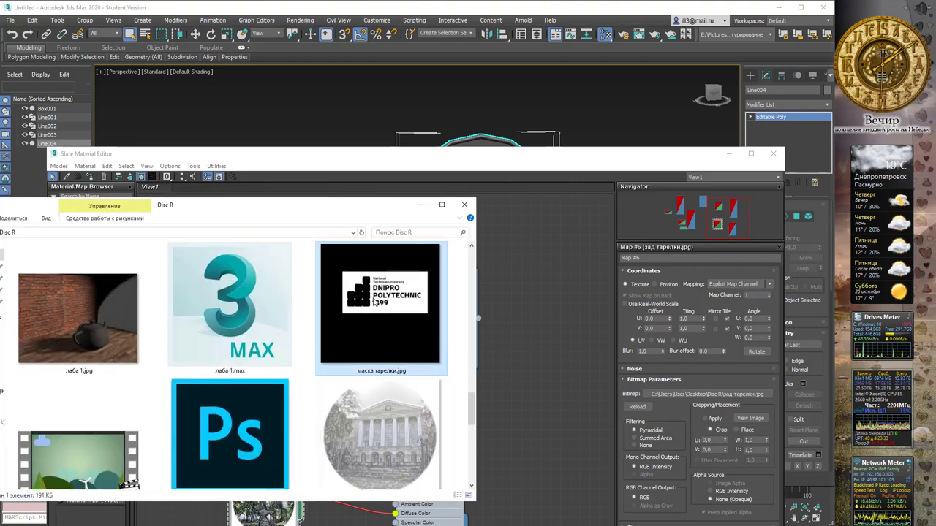
click(463, 204)
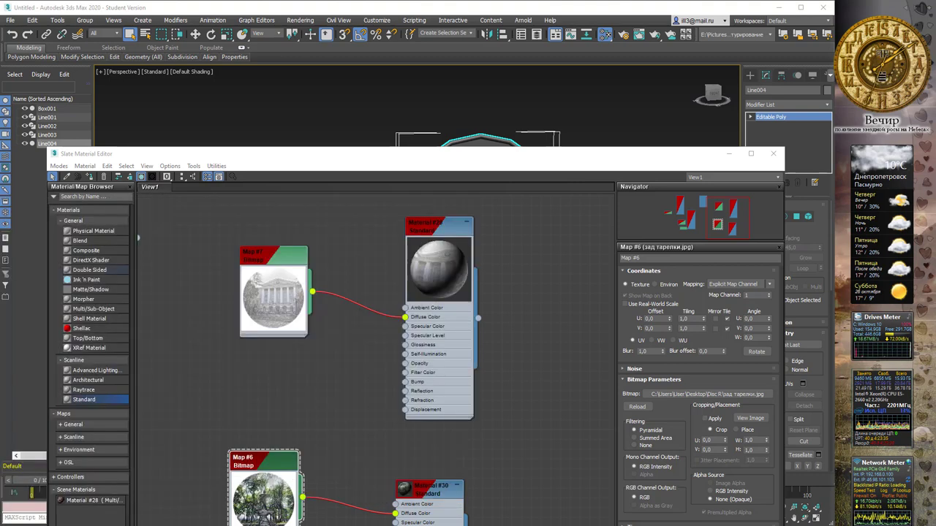
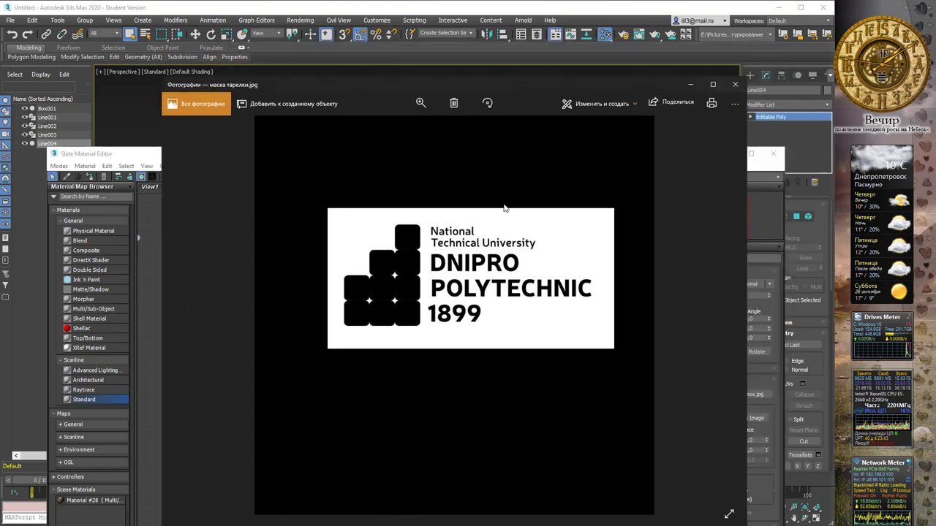
Step: Close the mask image preview, select Material #29, and minimize the Slate editor to reveal the chess scene
click(735, 86)
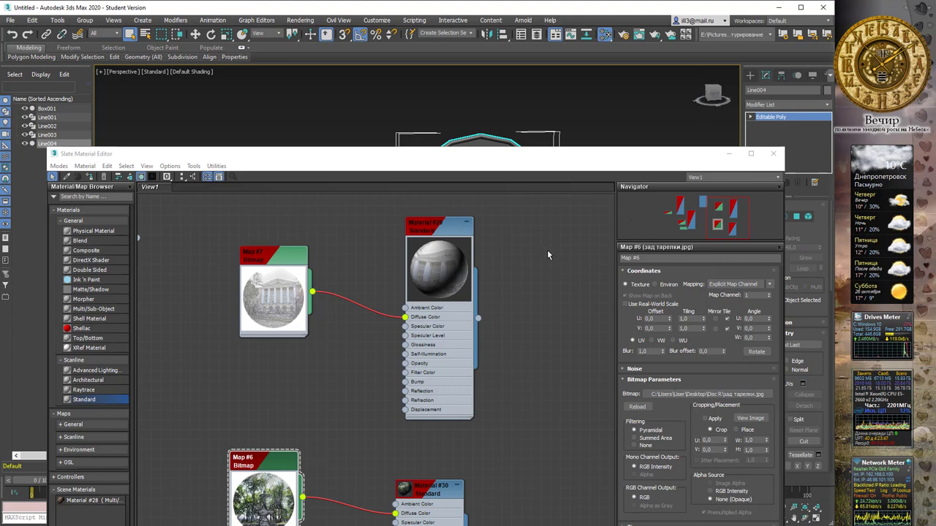
middle_drag(547, 249, 506, 264)
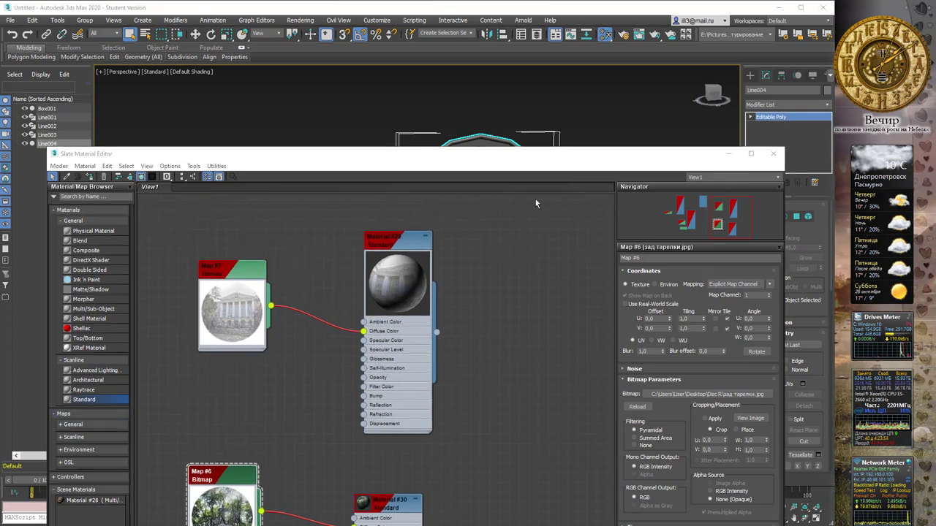
click(393, 244)
click(393, 245)
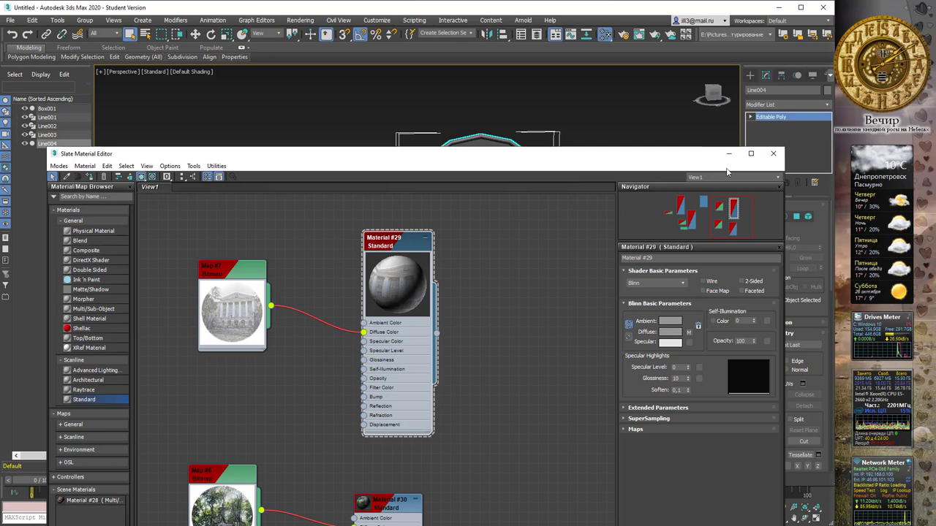
click(729, 154)
mouse_move(575, 169)
alt+middle_down()
mouse_move(583, 176)
mouse_move(515, 180)
alt+middle_up()
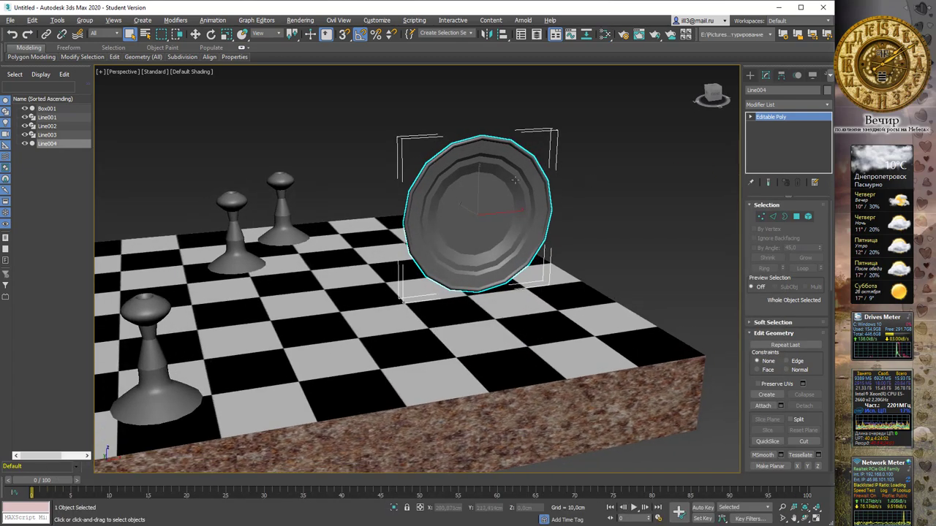
Step: In Polygon mode, select the plate's central polygons and grow the selection outward across the plate
click(795, 217)
text(15)
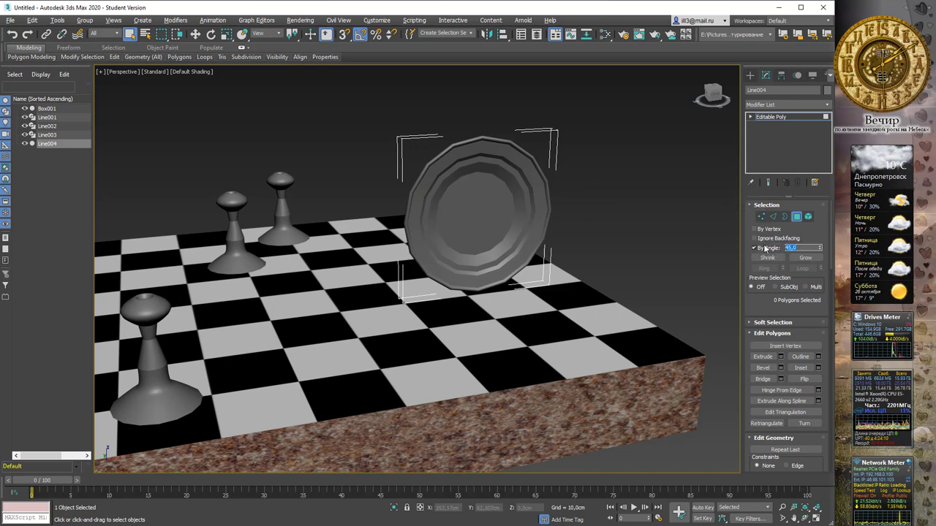
click(489, 187)
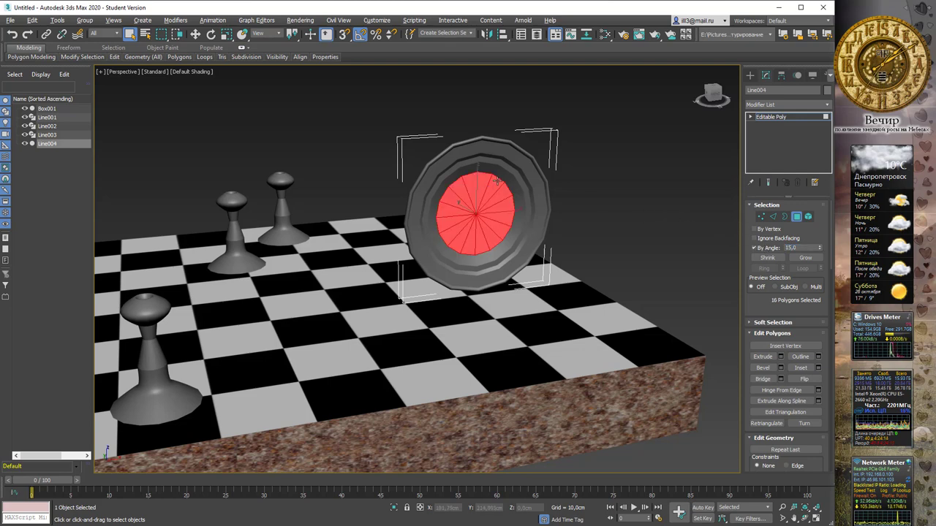
ctrl+click(502, 176)
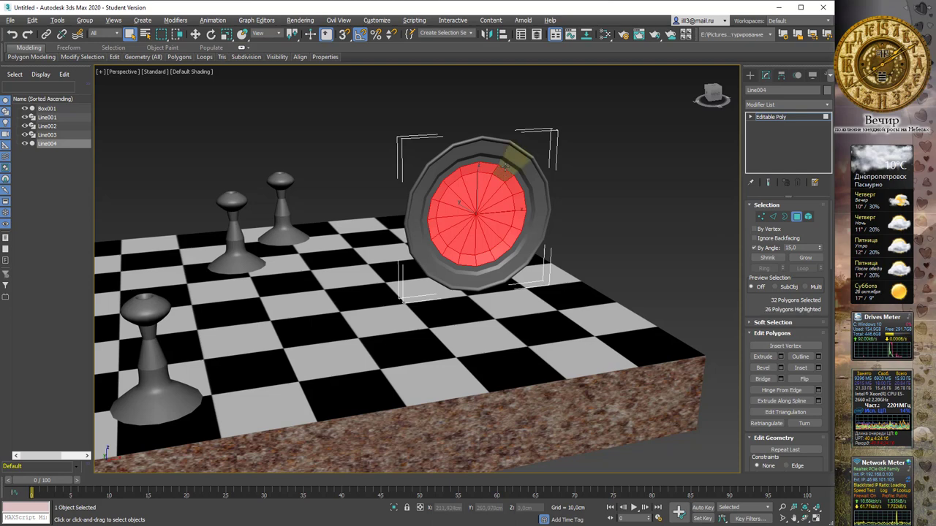
ctrl+click(505, 168)
ctrl+click(510, 158)
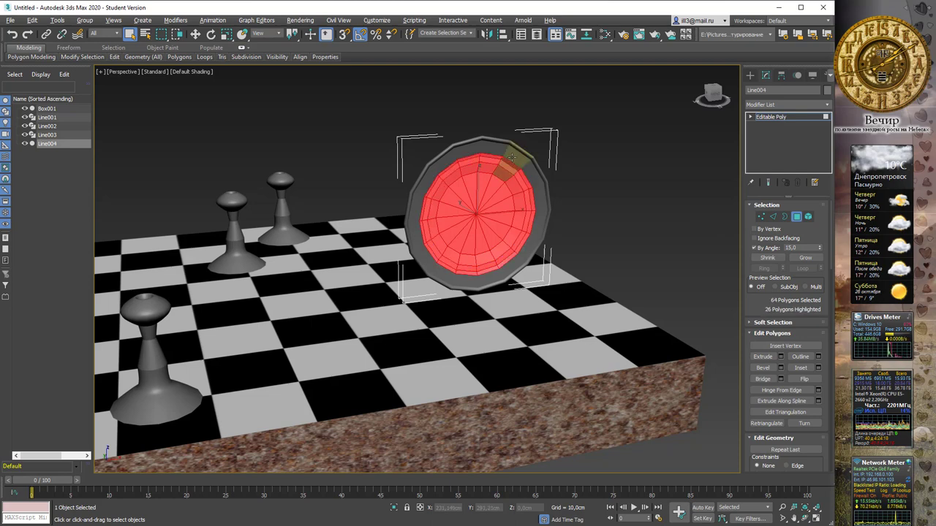
ctrl+click(512, 157)
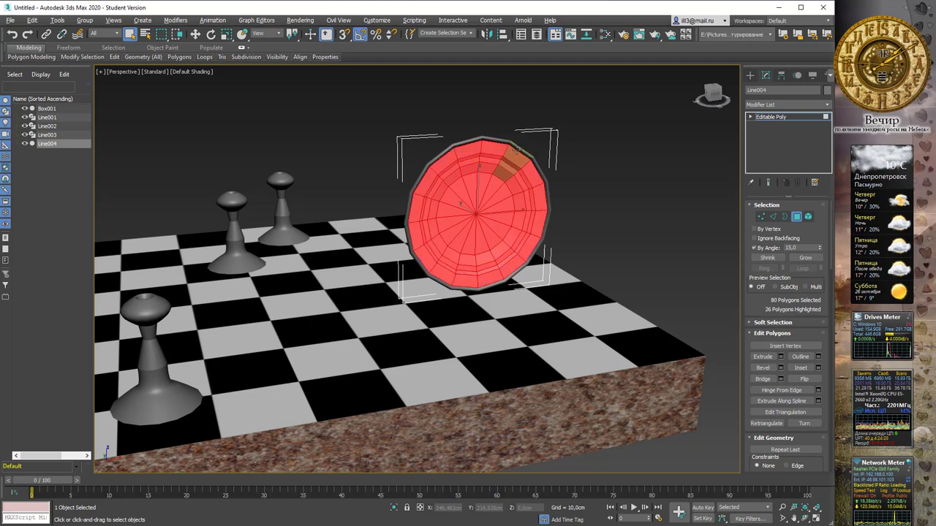
ctrl+click(516, 149)
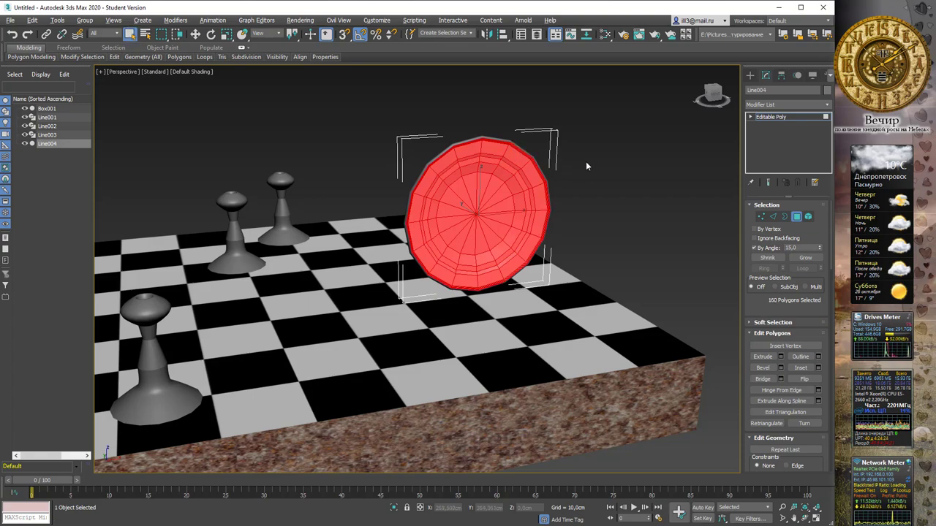
alt+middle_drag(592, 166, 522, 163)
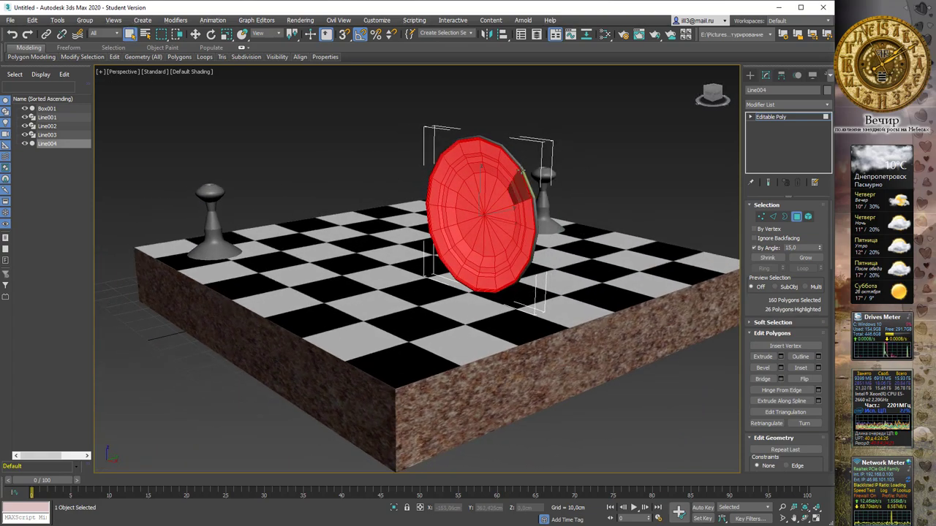
ctrl+click(522, 171)
Step: Clear the selection and reselect only the plate's central polygons from a frontal view
mouse_move(564, 193)
alt+middle_down()
mouse_move(506, 185)
mouse_move(514, 191)
alt+middle_up()
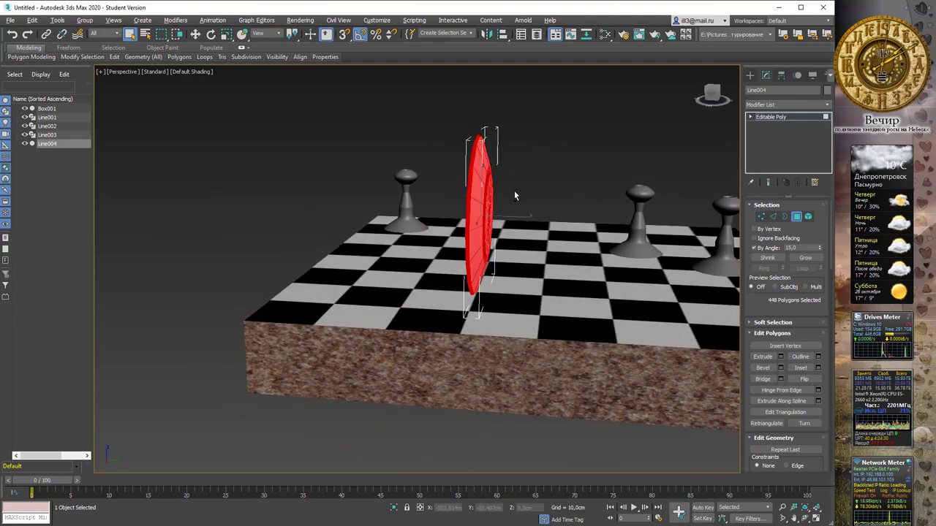
click(487, 271)
mouse_move(512, 281)
alt+middle_down()
mouse_move(503, 228)
mouse_move(440, 248)
mouse_move(374, 241)
alt+middle_up()
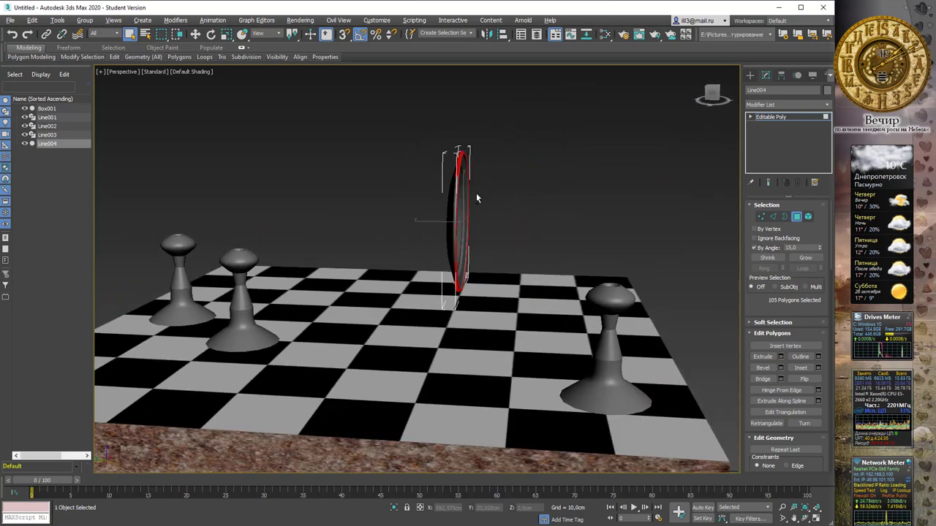
mouse_move(476, 198)
alt+middle_down()
mouse_move(445, 195)
mouse_move(497, 207)
mouse_move(536, 181)
mouse_move(473, 190)
alt+middle_up()
click(445, 193)
click(516, 187)
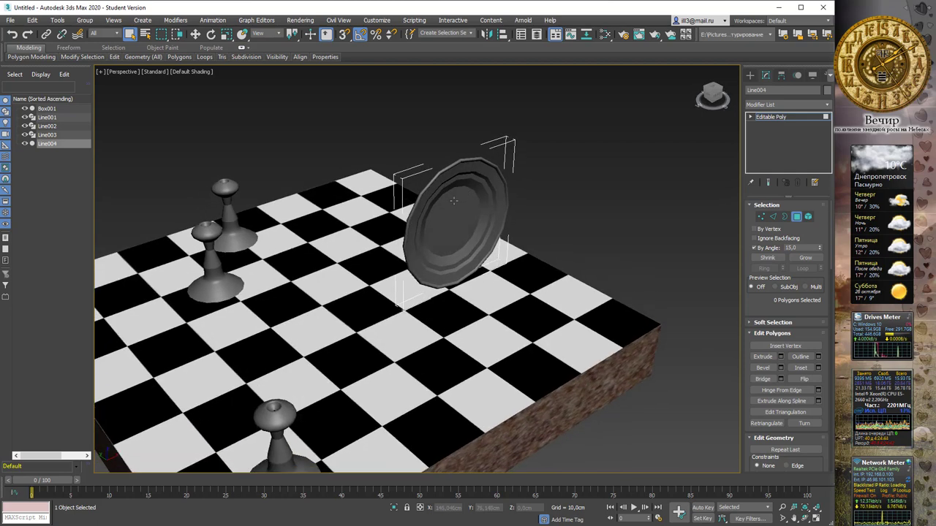
click(454, 197)
mouse_move(538, 205)
alt+middle_down()
mouse_move(510, 187)
mouse_move(675, 222)
alt+middle_up()
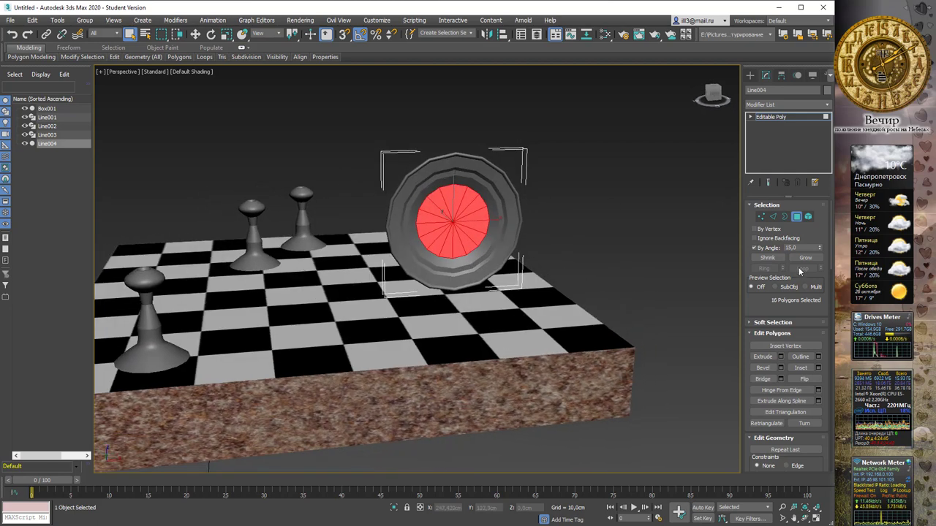
Step: Grow the selection repeatedly until all 224 front-face polygons of the plate are selected
click(819, 257)
click(819, 258)
click(819, 257)
click(818, 257)
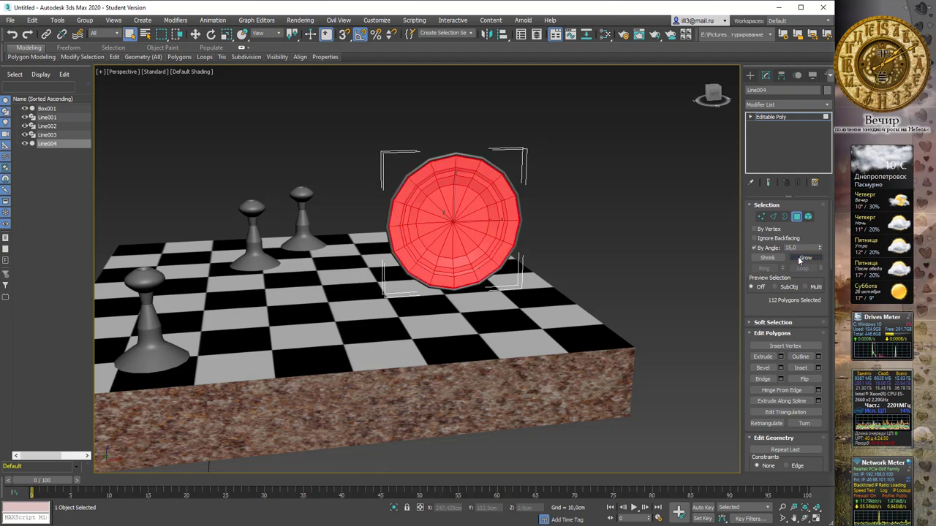
click(819, 260)
click(818, 259)
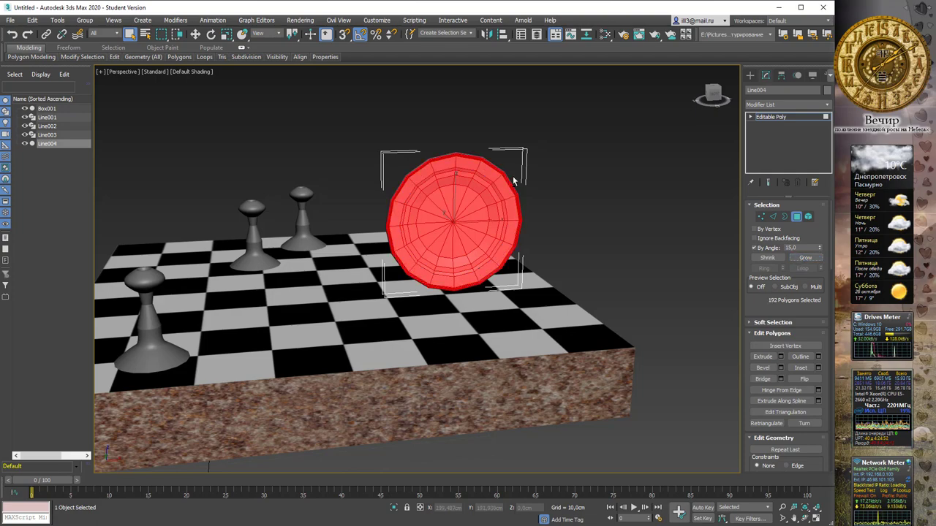
mouse_move(517, 182)
alt+middle_down()
mouse_move(613, 190)
mouse_move(541, 194)
mouse_move(585, 178)
mouse_move(480, 156)
mouse_move(647, 219)
alt+middle_up()
click(803, 259)
click(804, 259)
alt+middle_drag(732, 197, 534, 215)
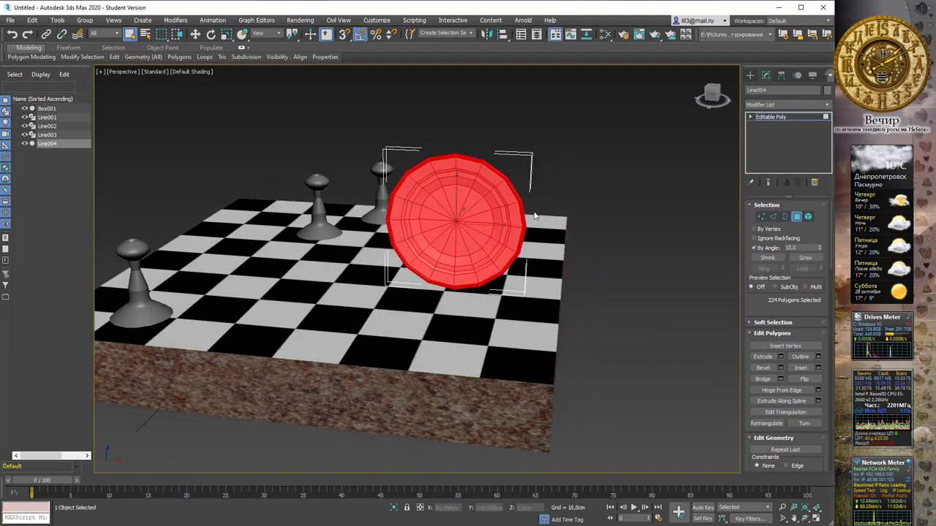
Step: Assign Material #29 to the plate's selected polygons from the Slate Material Editor
key(m)
right_click(401, 242)
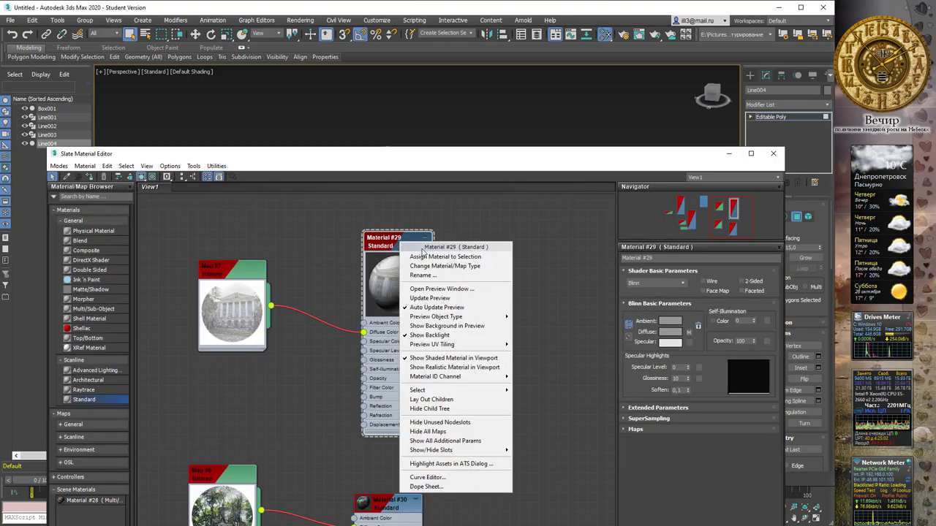
click(428, 257)
key(m)
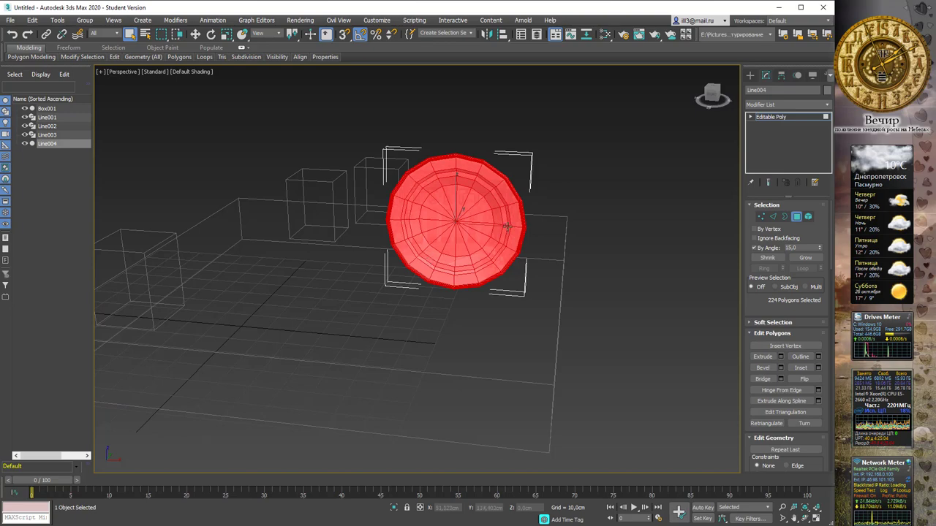
Step: Let the material show through selected faces (F2) and turn on edged faces (F4)
mouse_move(532, 160)
alt+middle_down()
mouse_move(610, 173)
mouse_move(664, 165)
mouse_move(540, 160)
alt+middle_up()
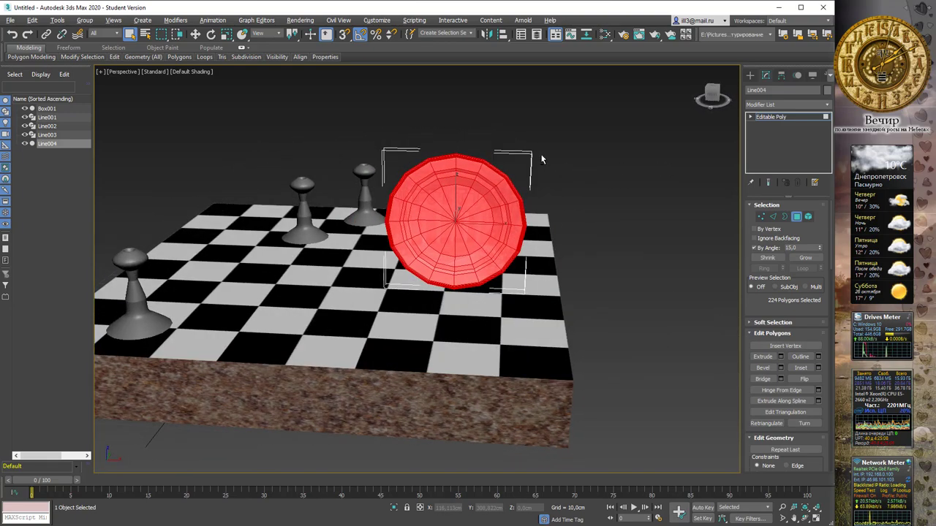
key(F2)
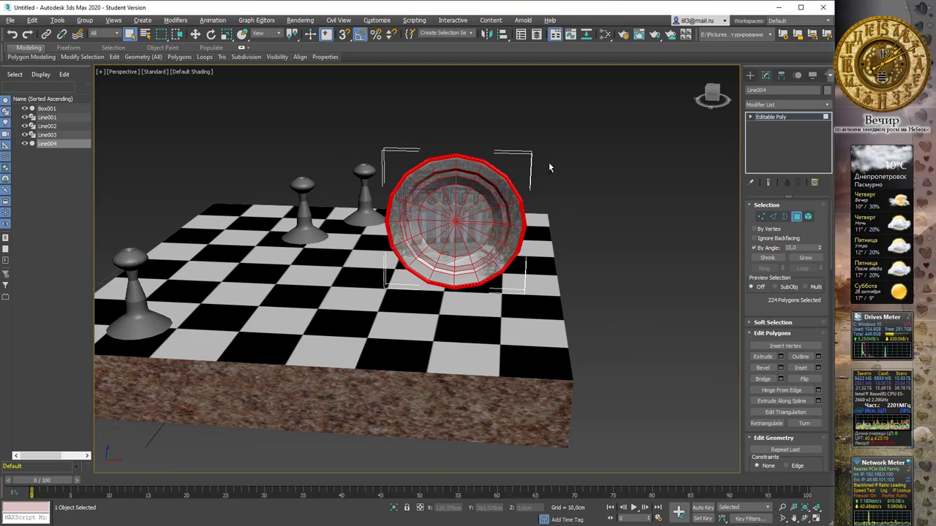
mouse_move(549, 167)
alt+middle_down()
mouse_move(554, 148)
mouse_move(556, 169)
mouse_move(600, 197)
mouse_move(576, 186)
alt+middle_up()
key(F4)
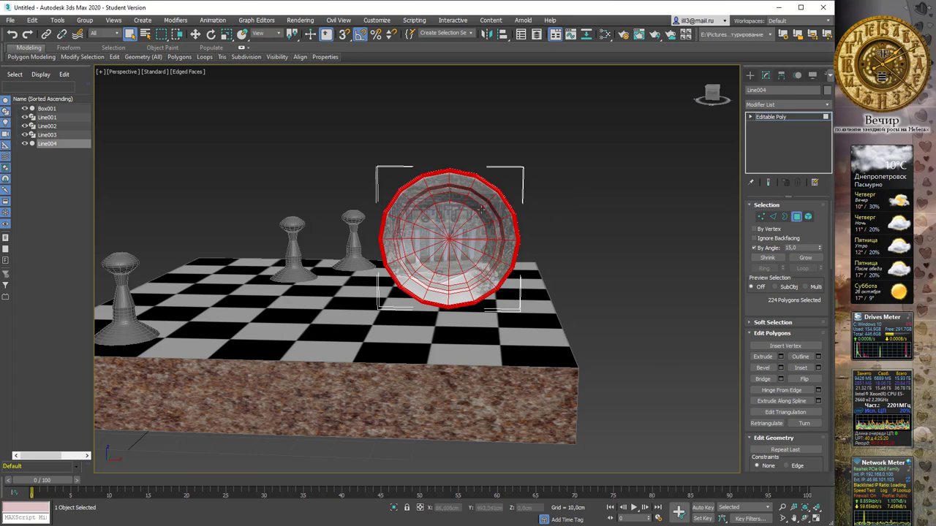
mouse_move(527, 207)
alt+middle_down()
mouse_move(536, 215)
mouse_move(528, 221)
alt+middle_up()
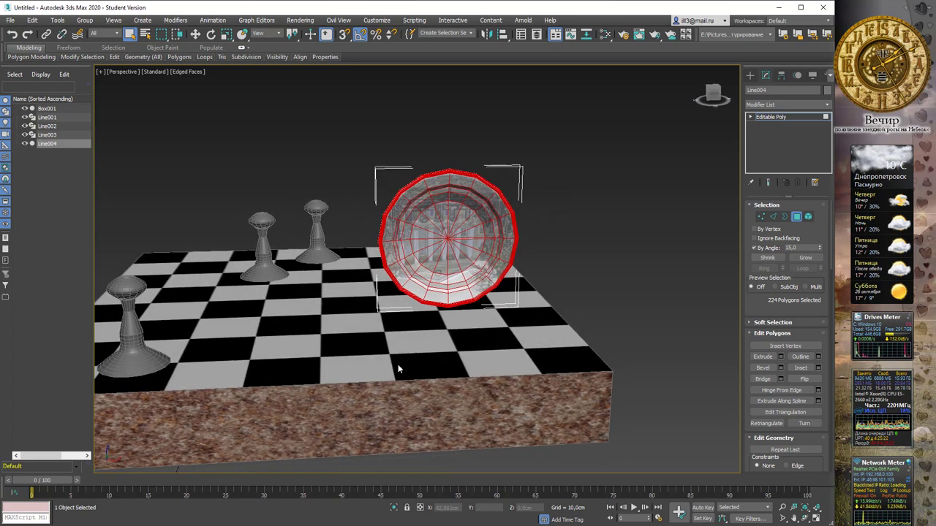
Step: Set Map #7's Coordinates W angle to 180 to flip the building picture, then render the scene
key(m)
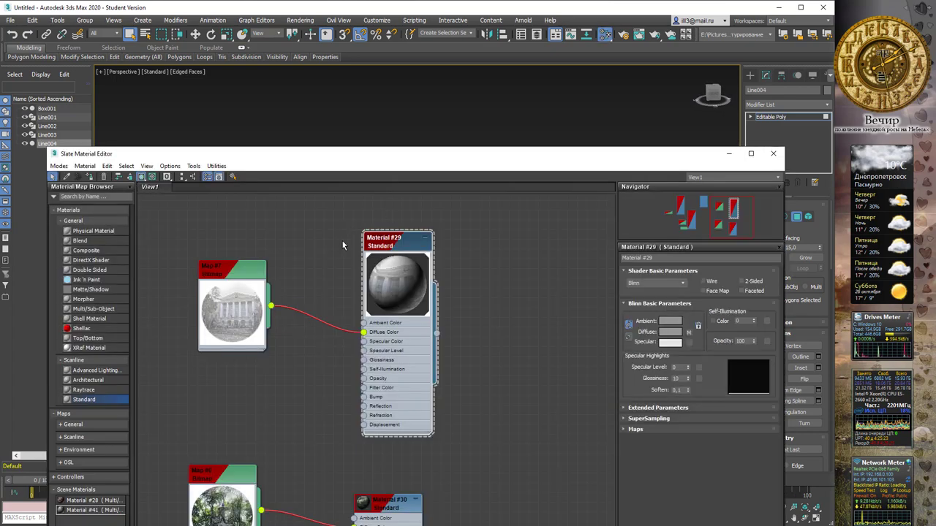
double_click(231, 303)
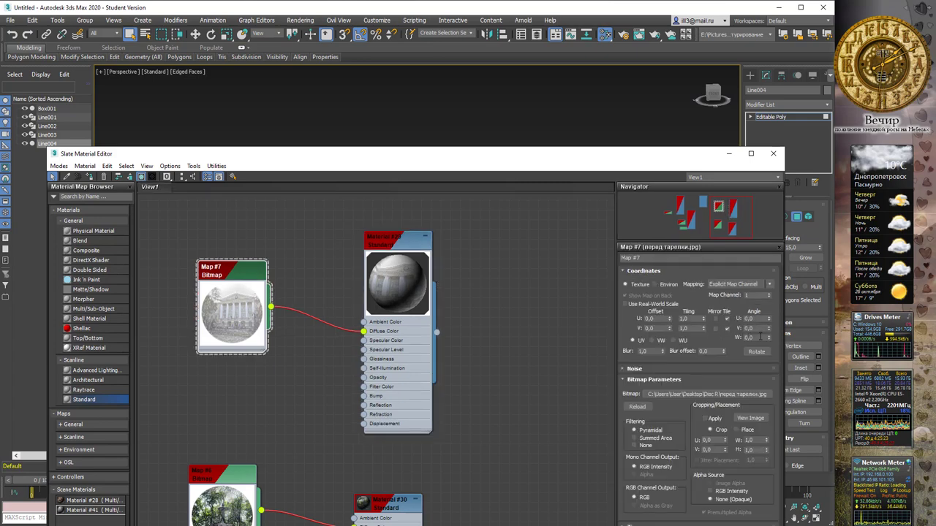
double_click(753, 337)
text(90)
key(Return)
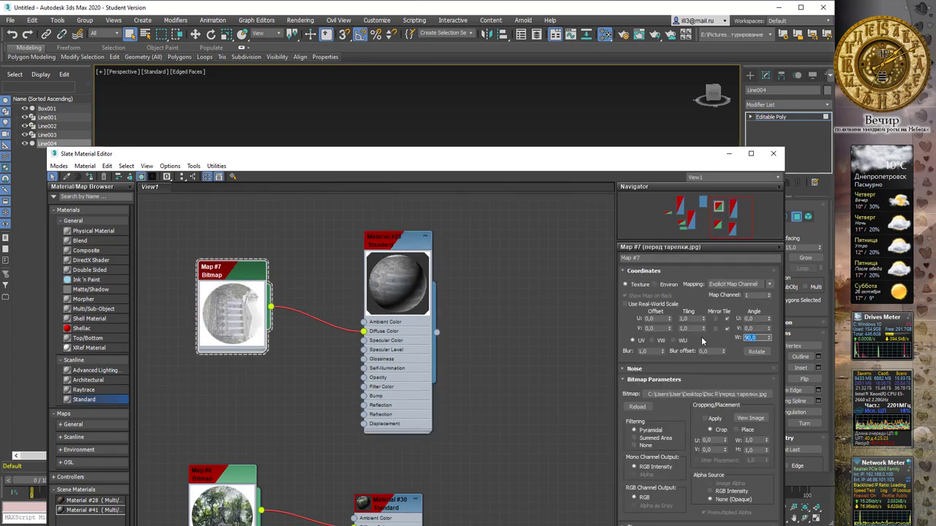
drag(563, 159, 537, 299)
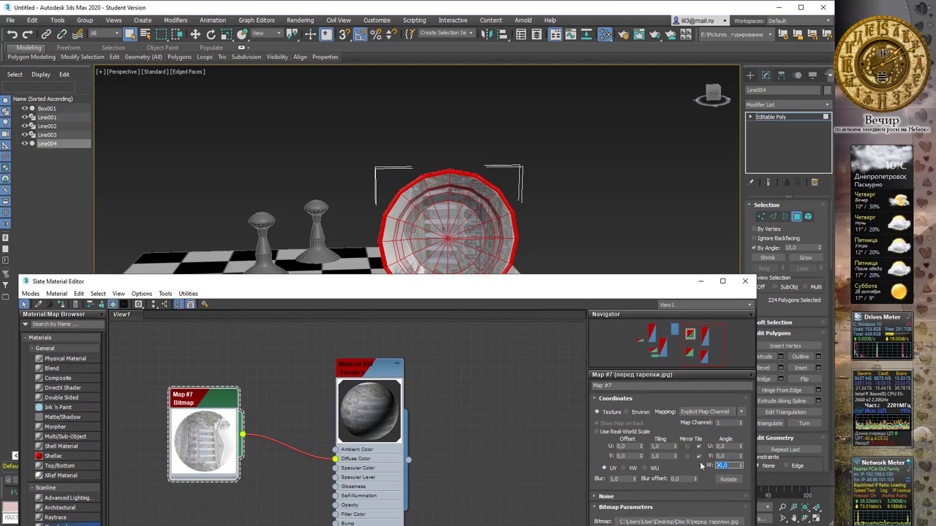
text(180)
key(Return)
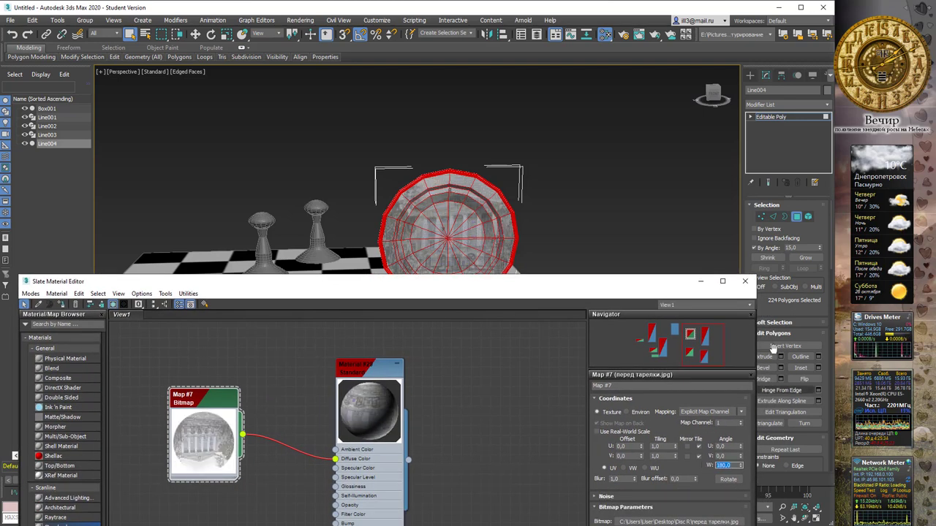
click(744, 281)
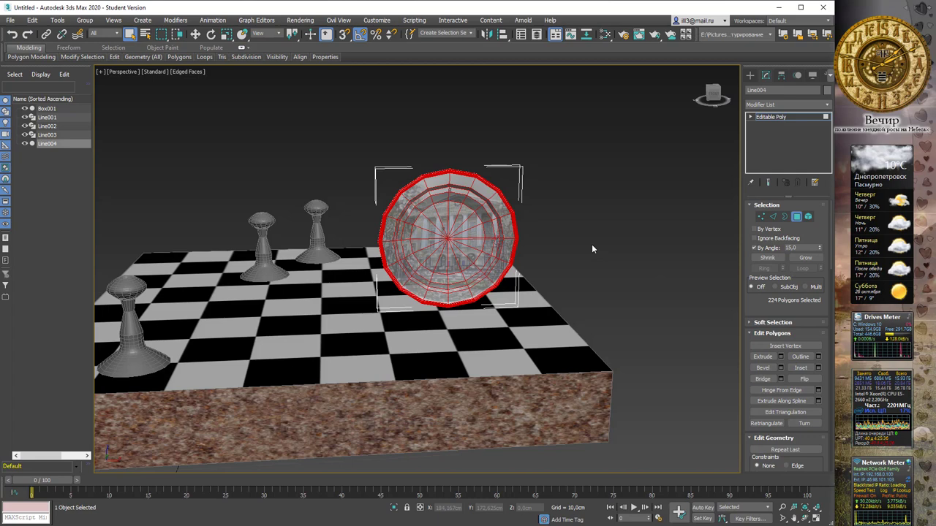
key(shift+q)
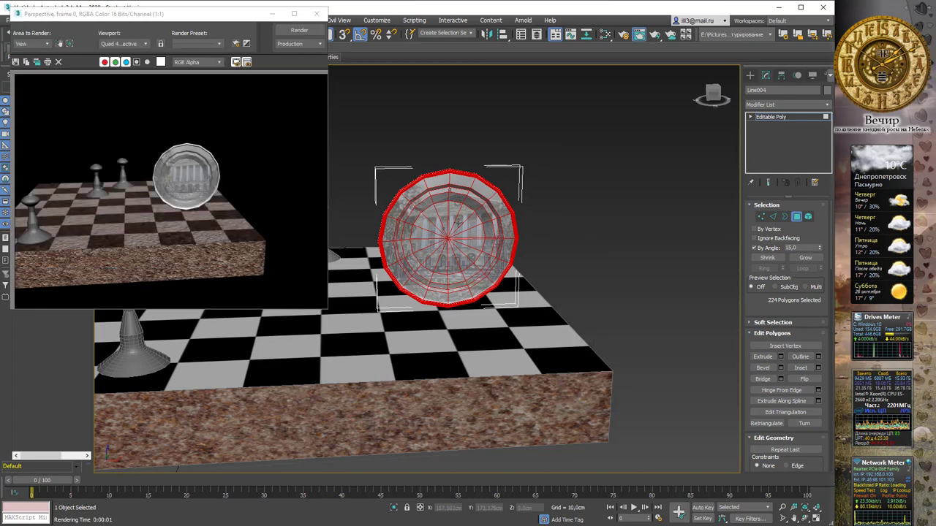
Step: Close the rendered frame window and select the coin's front-face polygons in Polygon mode
click(317, 14)
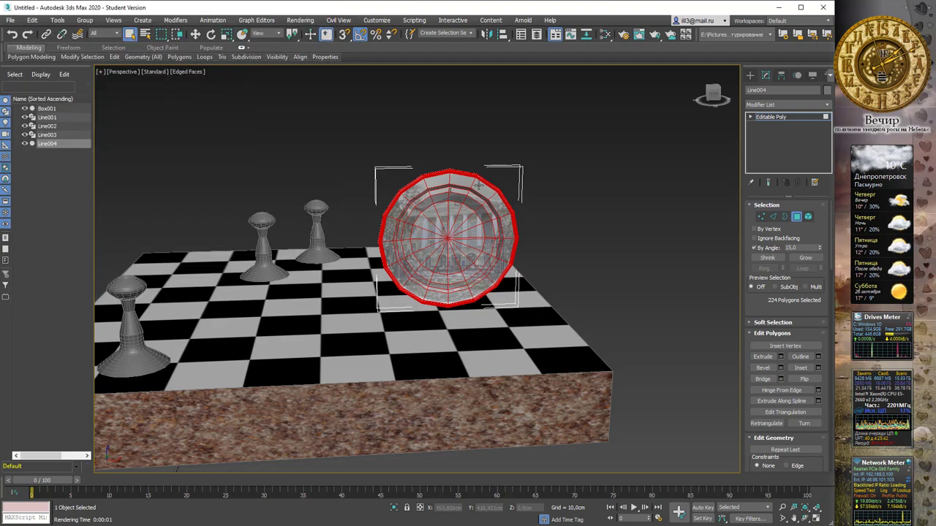
mouse_move(554, 201)
alt+middle_down()
mouse_move(575, 206)
mouse_move(556, 208)
mouse_move(551, 189)
mouse_move(547, 211)
mouse_move(559, 193)
mouse_move(560, 206)
mouse_move(570, 194)
mouse_move(537, 196)
mouse_move(560, 192)
alt+middle_up()
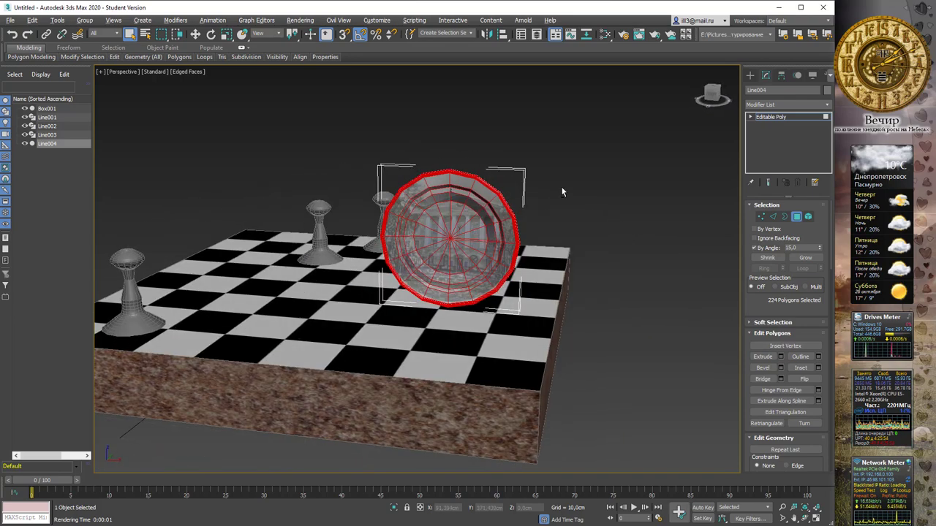
click(573, 181)
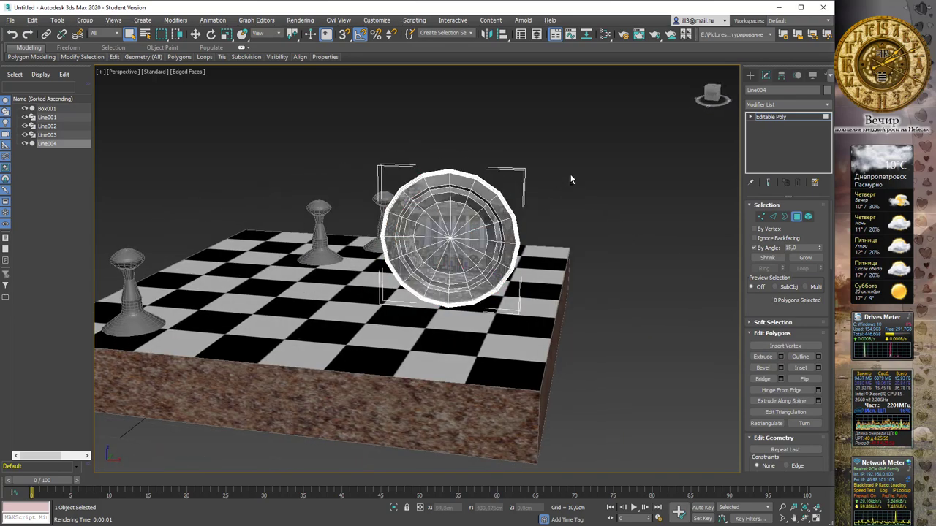
alt+middle_drag(569, 173, 451, 171)
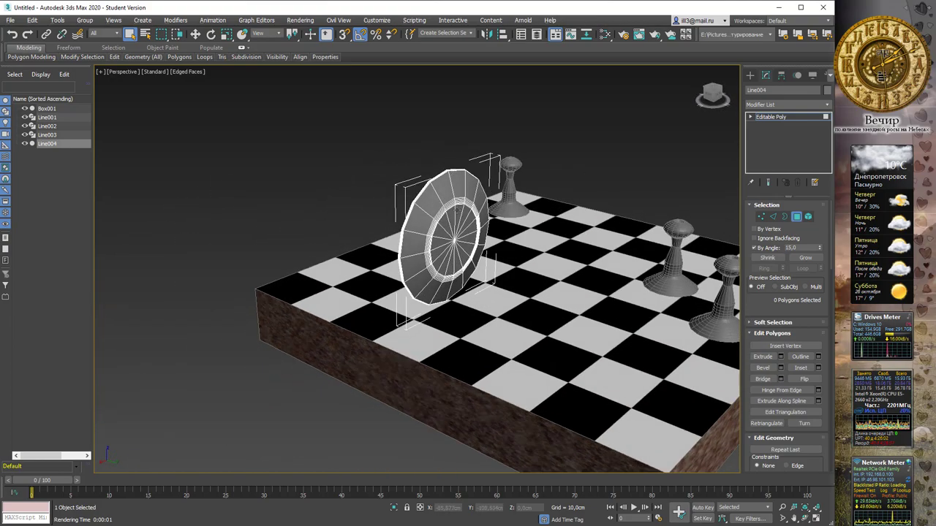
click(436, 231)
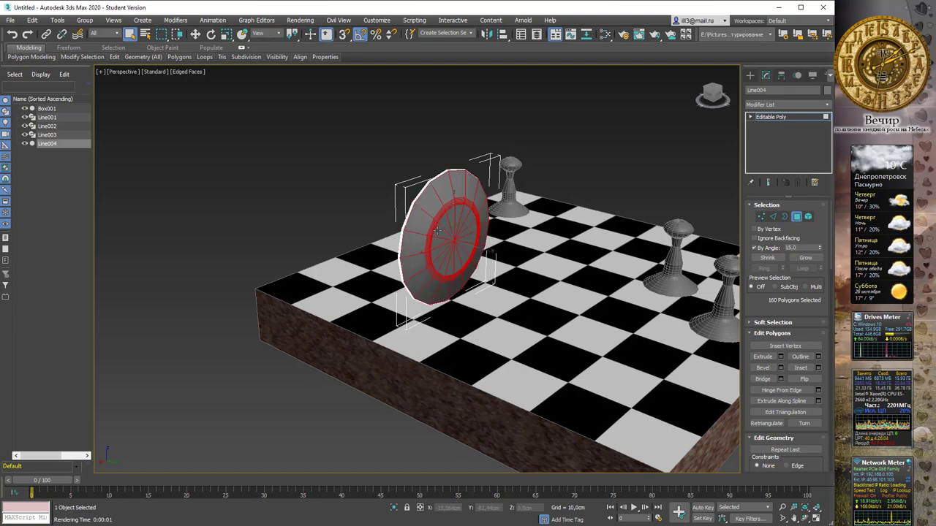
key(F2)
mouse_move(437, 231)
alt+middle_down()
mouse_move(597, 194)
mouse_move(515, 193)
mouse_move(552, 198)
mouse_move(554, 182)
mouse_move(468, 212)
mouse_move(531, 238)
mouse_move(602, 219)
mouse_move(442, 225)
mouse_move(489, 240)
alt+middle_up()
click(594, 180)
click(452, 226)
Step: Assign Material #30 to the coin's 144 selected front polygons and orbit to check the texture
key(m)
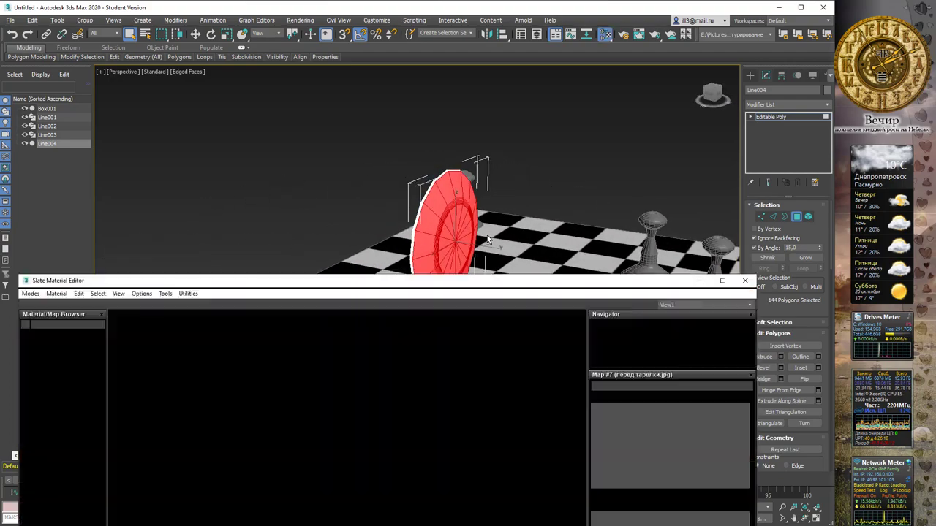
middle_drag(371, 378, 380, 313)
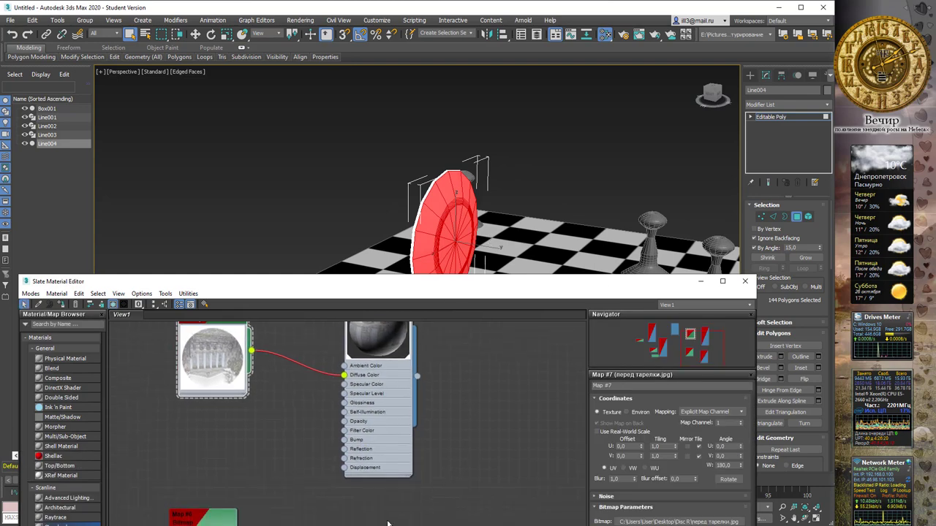
right_click(373, 343)
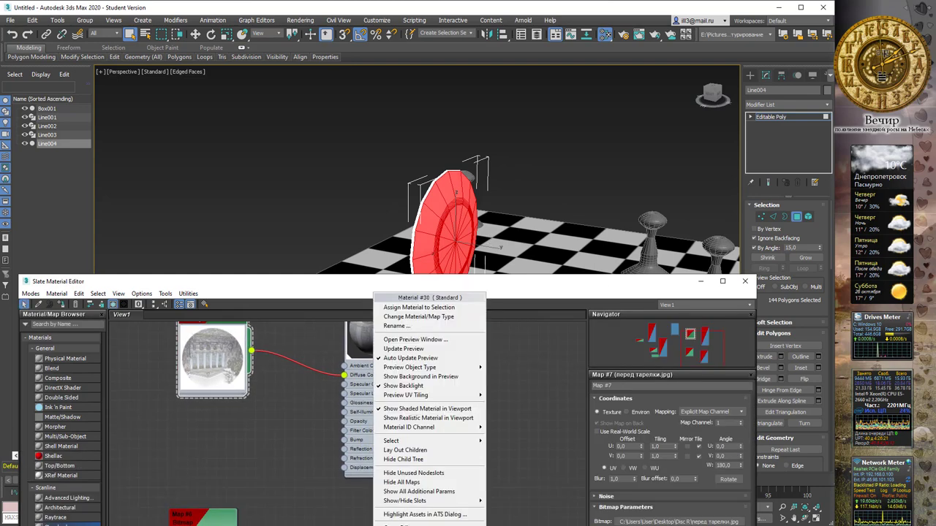
click(421, 307)
key(m)
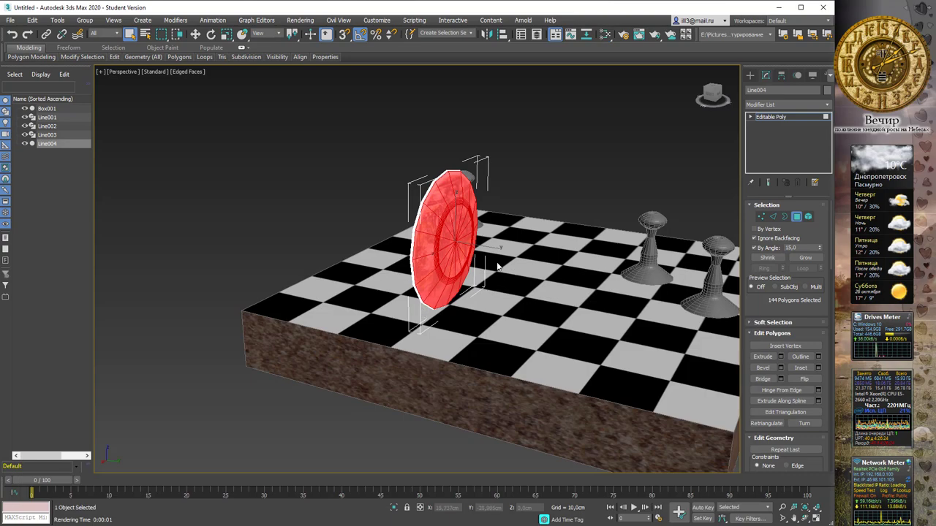
scroll(538, 193, up, 2)
alt+middle_drag(537, 196, 519, 196)
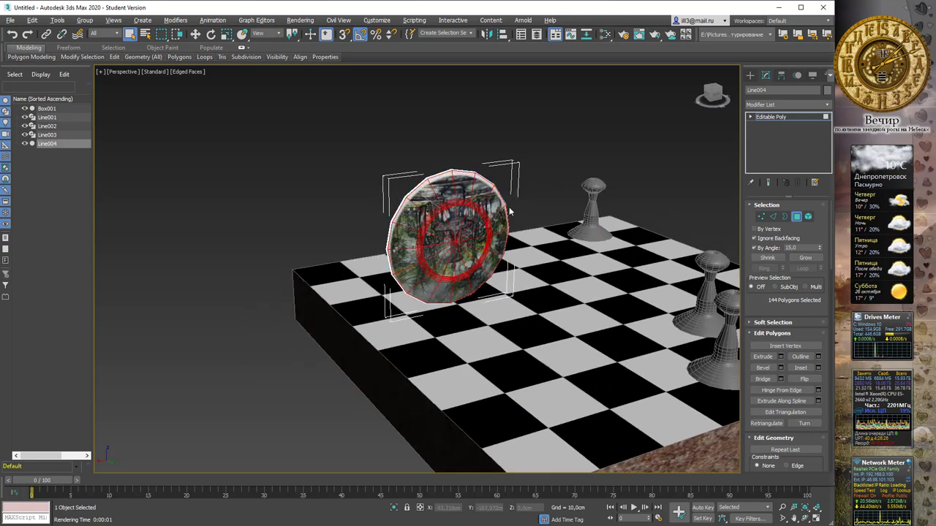
mouse_move(534, 229)
alt+middle_down()
mouse_move(501, 217)
mouse_move(431, 379)
alt+middle_up()
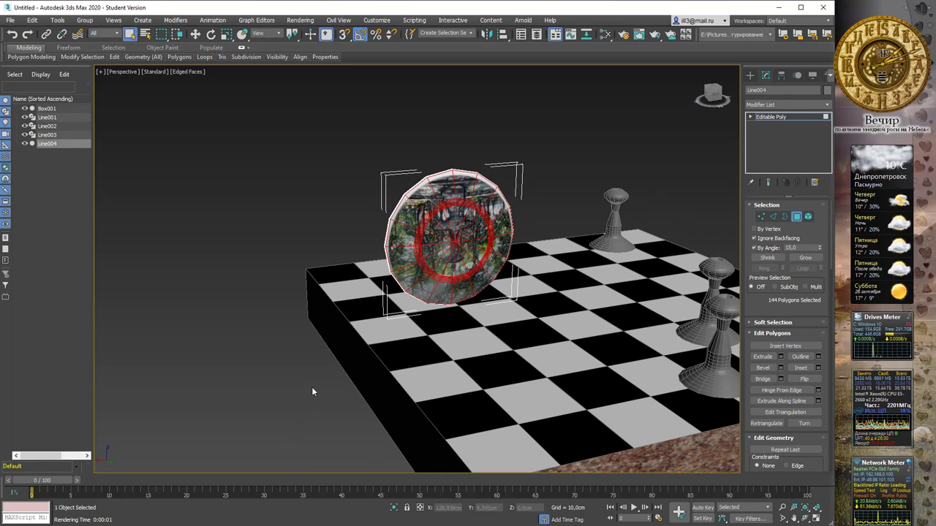
Step: Set Map #6's Coordinates W angle to 180 and close the material editor
key(m)
drag(420, 227, 421, 219)
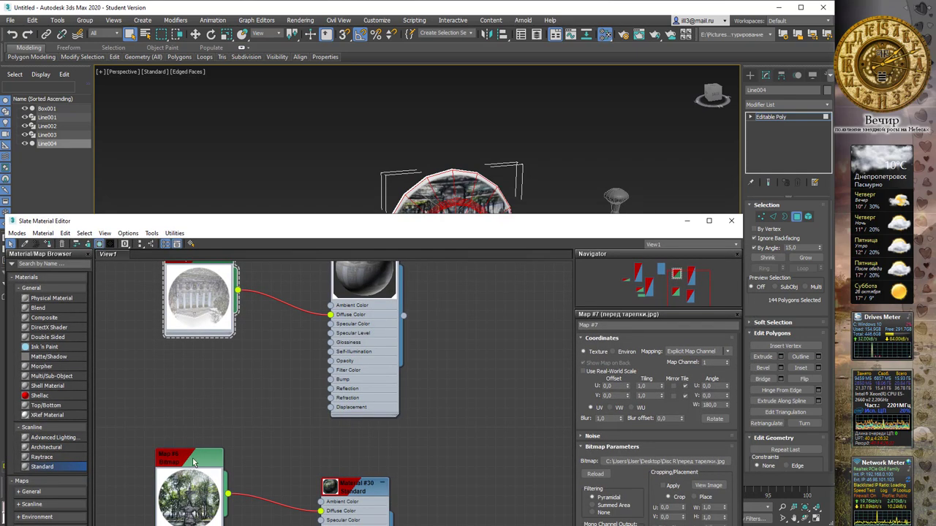
double_click(188, 486)
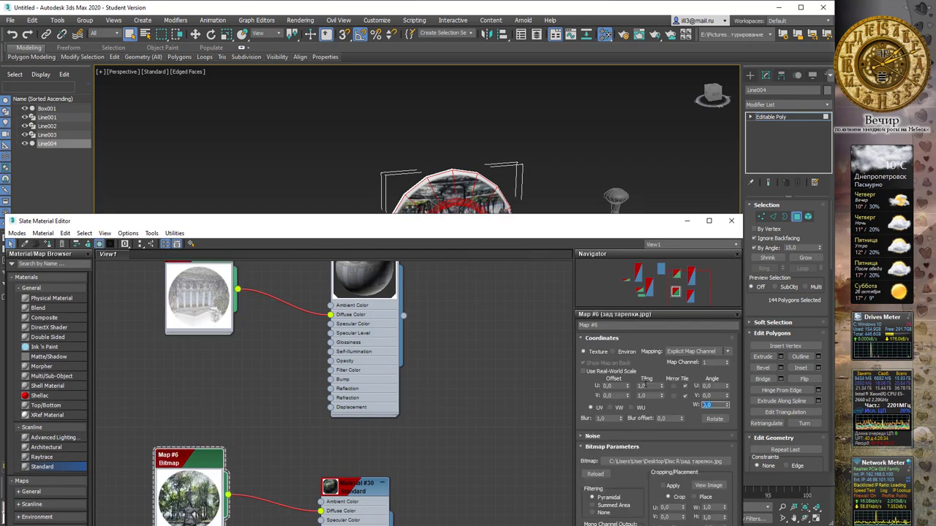
text(180)
key(Return)
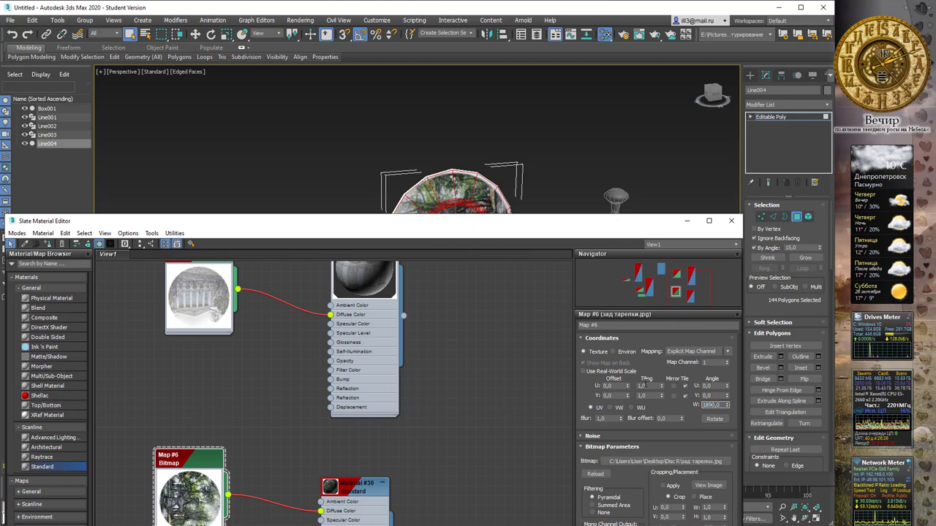
drag(725, 405, 726, 424)
text(180)
key(Return)
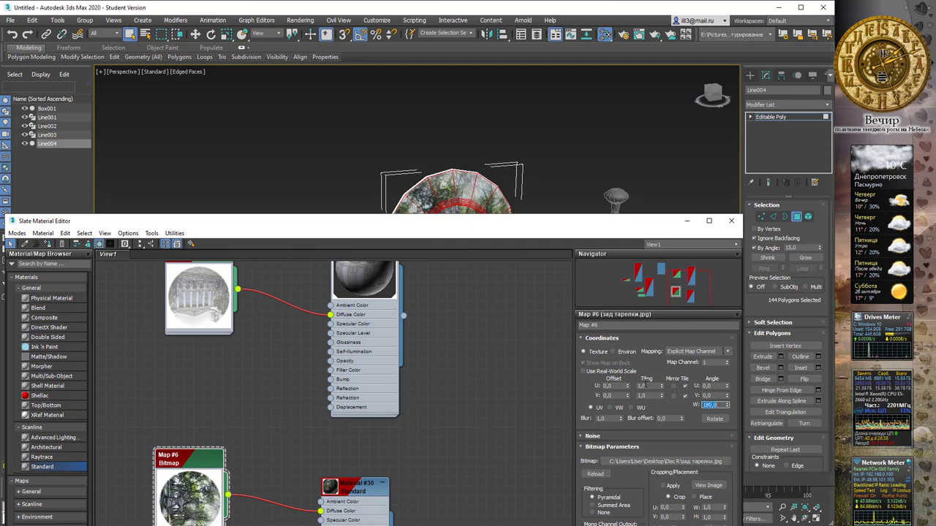
click(728, 225)
Step: Deselect the coin's polygons and turn off edged-face display with F4
mouse_move(566, 220)
alt+middle_down()
mouse_move(546, 208)
mouse_move(530, 170)
alt+middle_up()
click(531, 170)
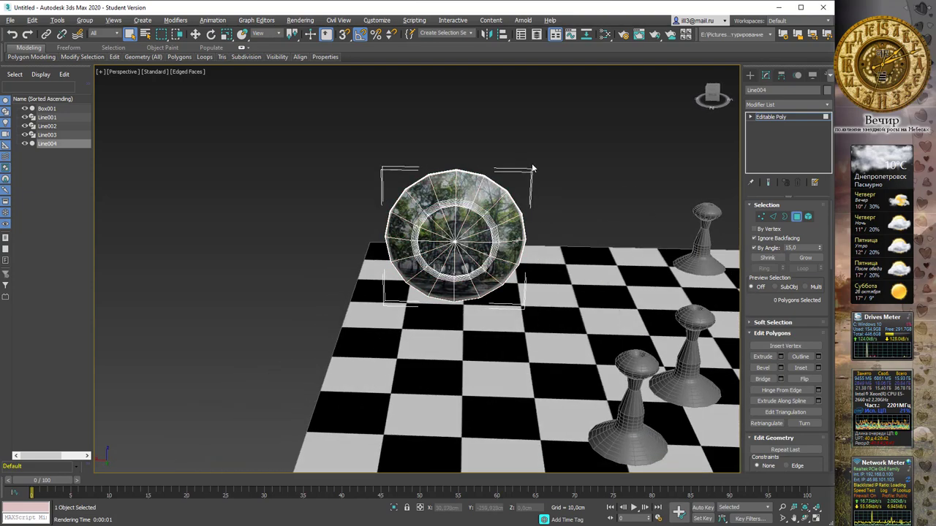
key(F4)
mouse_move(520, 178)
alt+middle_down()
mouse_move(565, 183)
mouse_move(658, 169)
mouse_move(661, 160)
mouse_move(510, 166)
mouse_move(581, 178)
mouse_move(672, 168)
mouse_move(542, 176)
alt+middle_up()
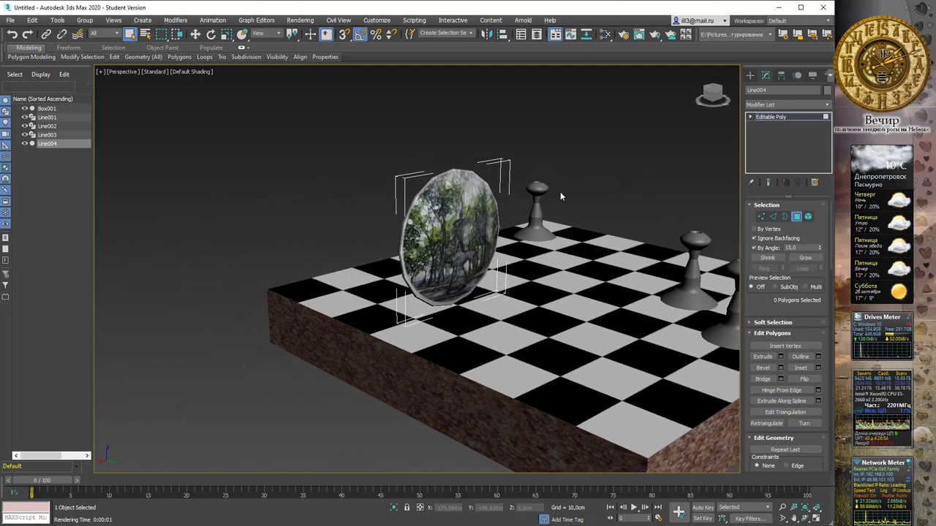
Step: Select the coin and add a Mesh Select modifier to it
click(462, 198)
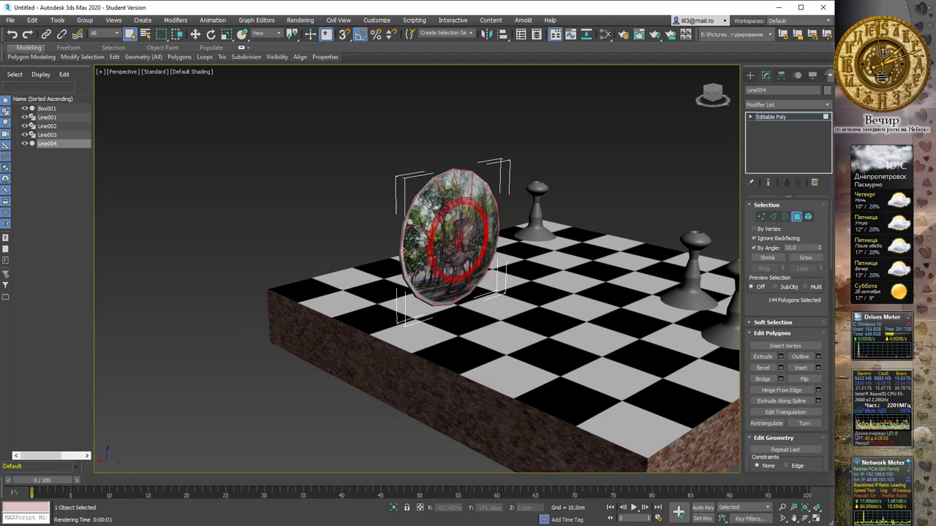
mouse_move(520, 141)
alt+middle_down()
mouse_move(603, 146)
mouse_move(501, 142)
alt+middle_up()
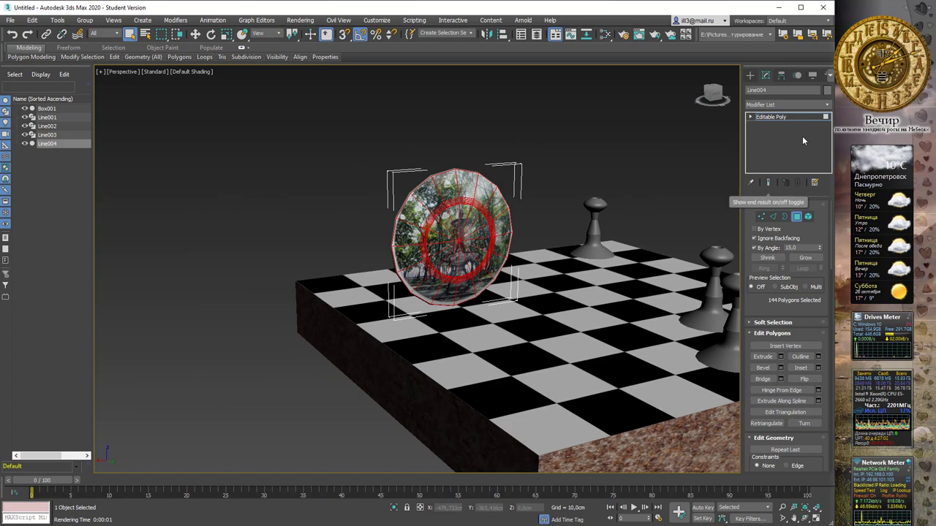
click(828, 105)
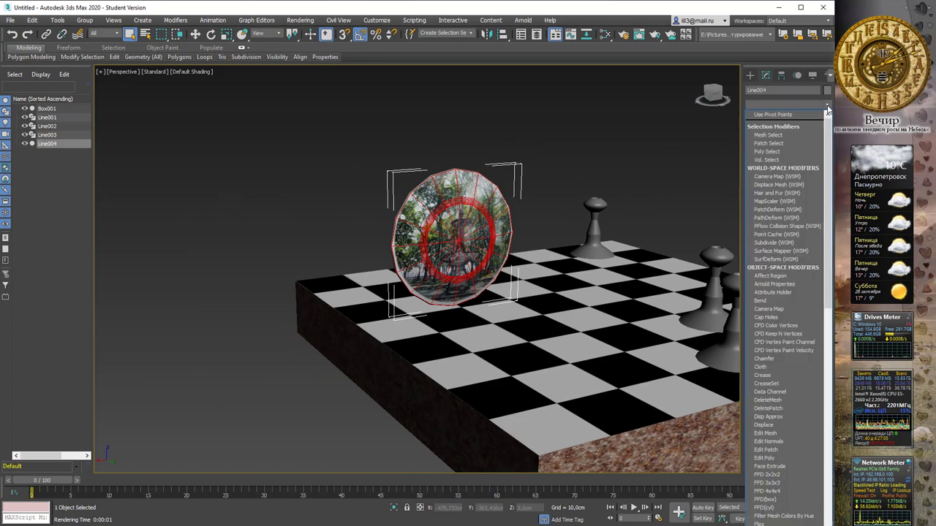
click(776, 135)
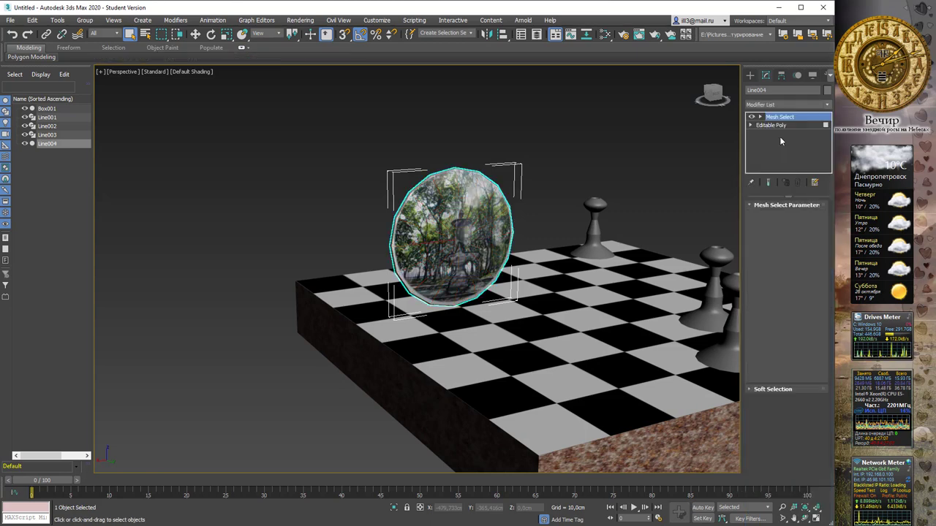
Step: Add a UVW Map modifier on top of the Mesh Select
click(827, 105)
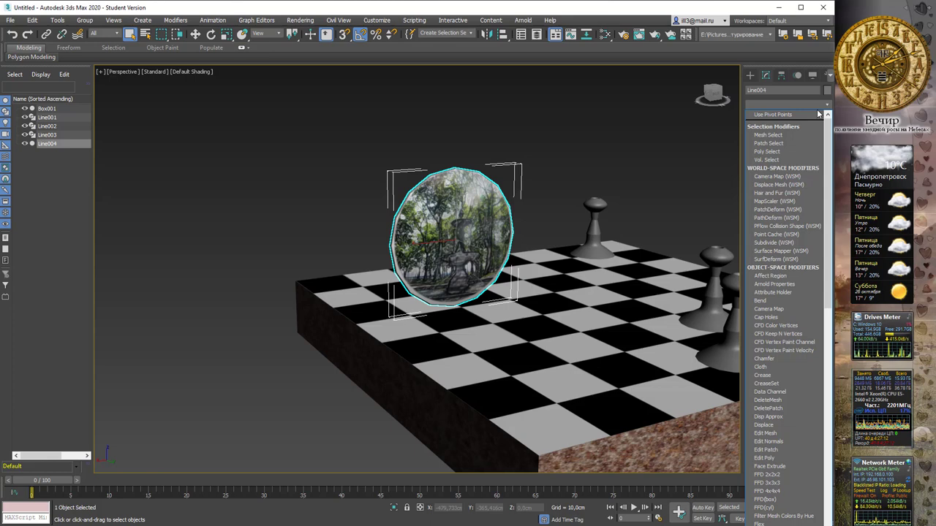
key(u)
key(v)
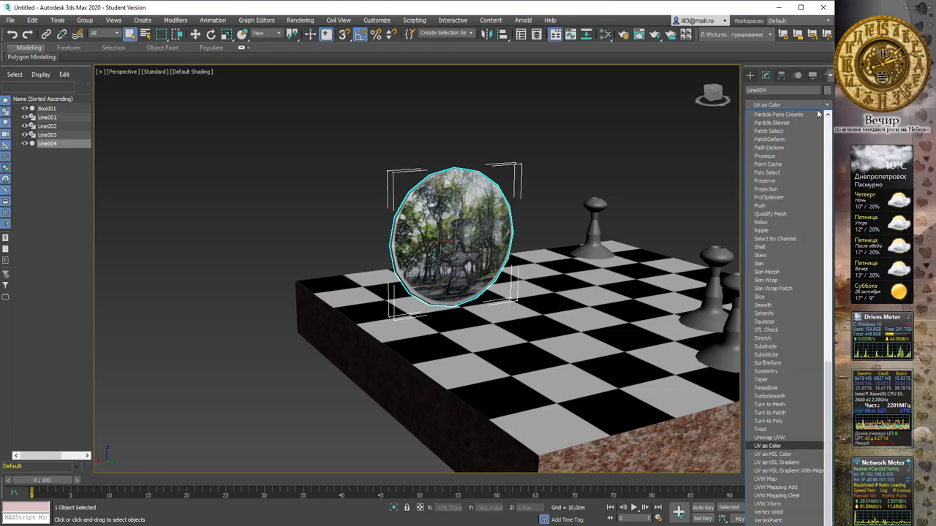
key(w)
key(Return)
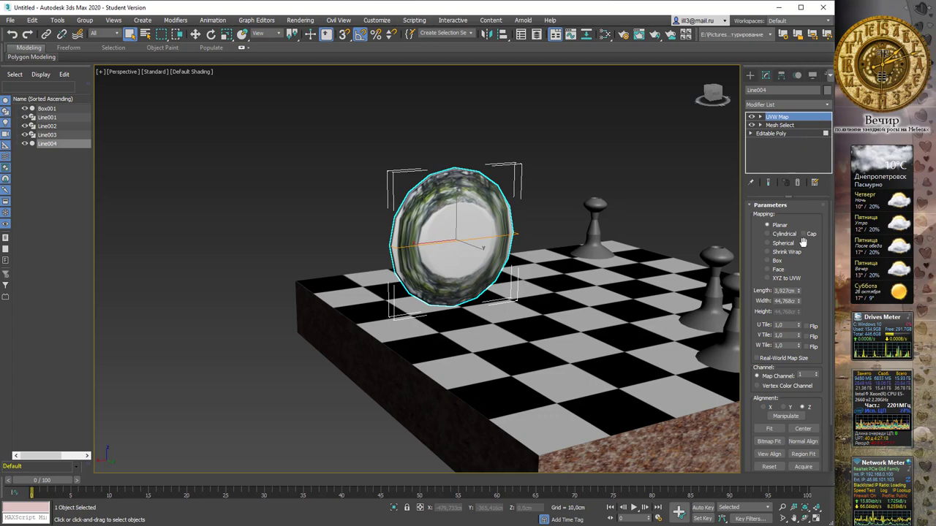
Step: Switch the UVW Map projection to Box, undoing a trial rescale
click(776, 261)
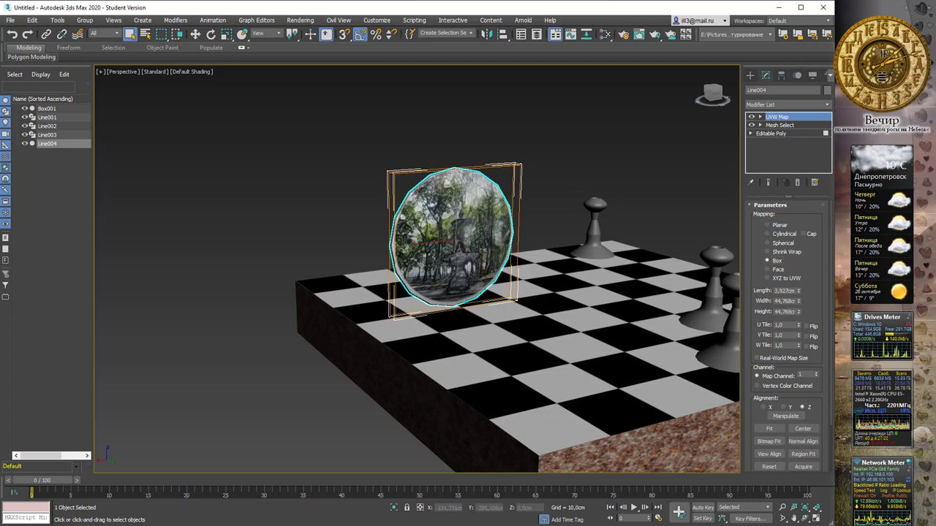
key(r)
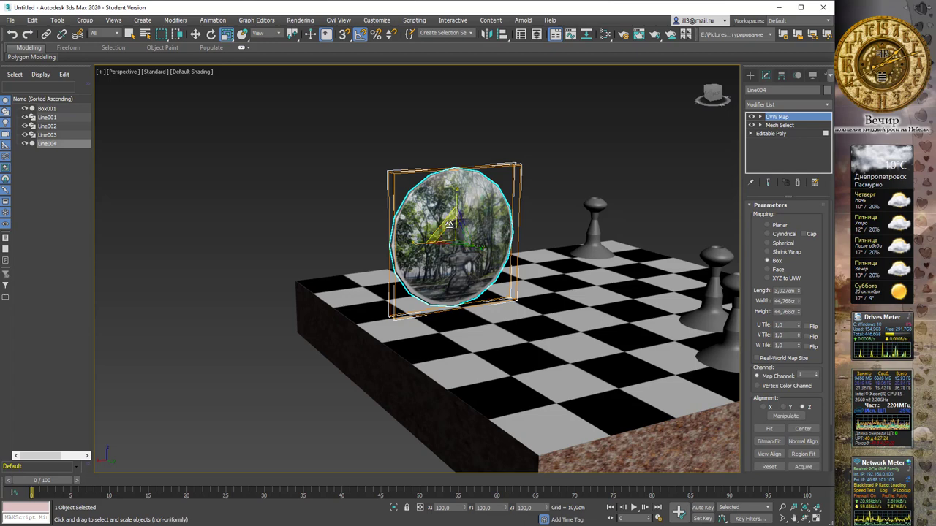
drag(449, 224, 468, 220)
key(ctrl+z)
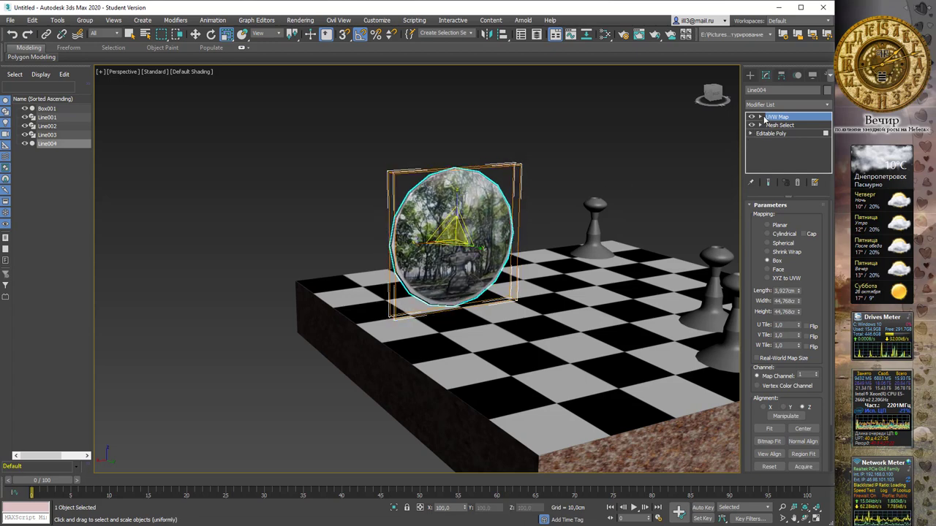
Step: Scale the UVW Map gizmo up slightly so the image fits the coin, then deselect
click(761, 117)
click(777, 125)
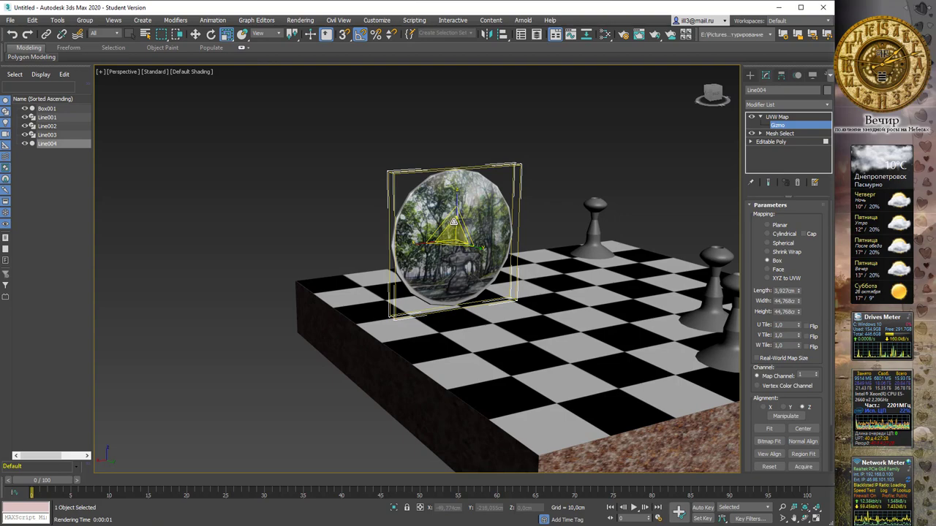
drag(453, 221, 454, 220)
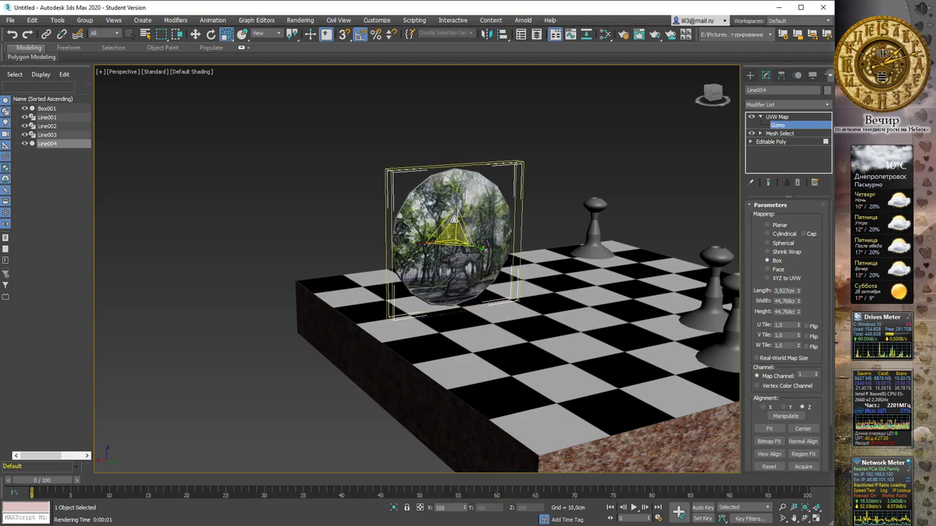
mouse_move(455, 219)
alt+middle_down()
mouse_move(577, 183)
mouse_move(436, 184)
mouse_move(493, 215)
alt+middle_up()
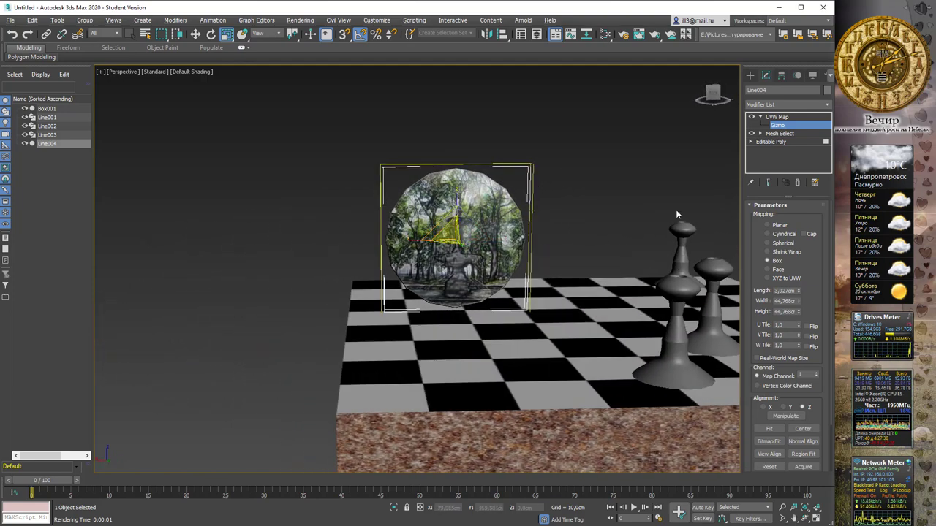
click(789, 118)
alt+middle_drag(491, 144, 631, 150)
click(613, 161)
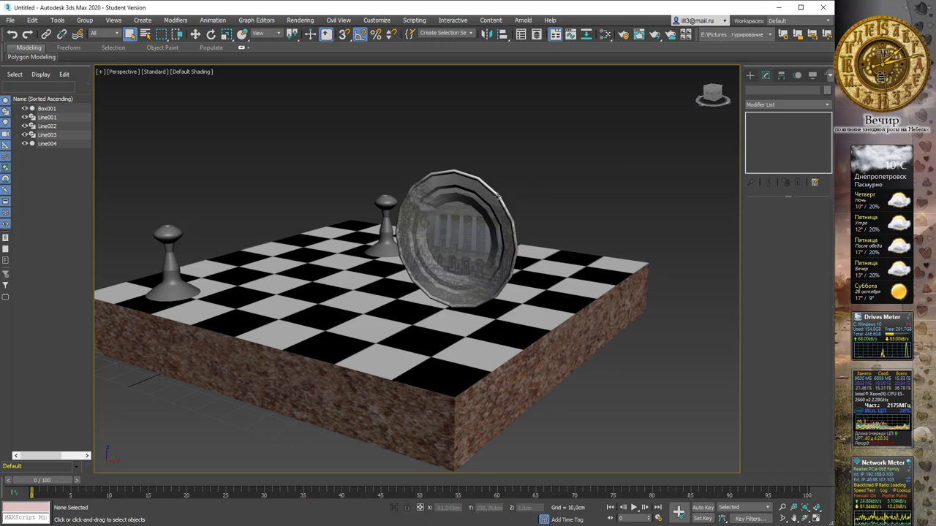
click(499, 196)
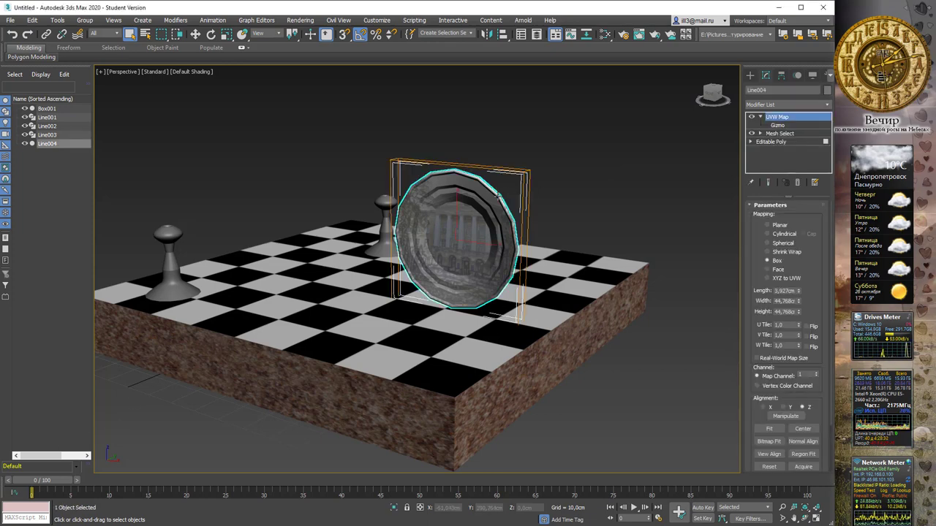
click(783, 143)
click(456, 298)
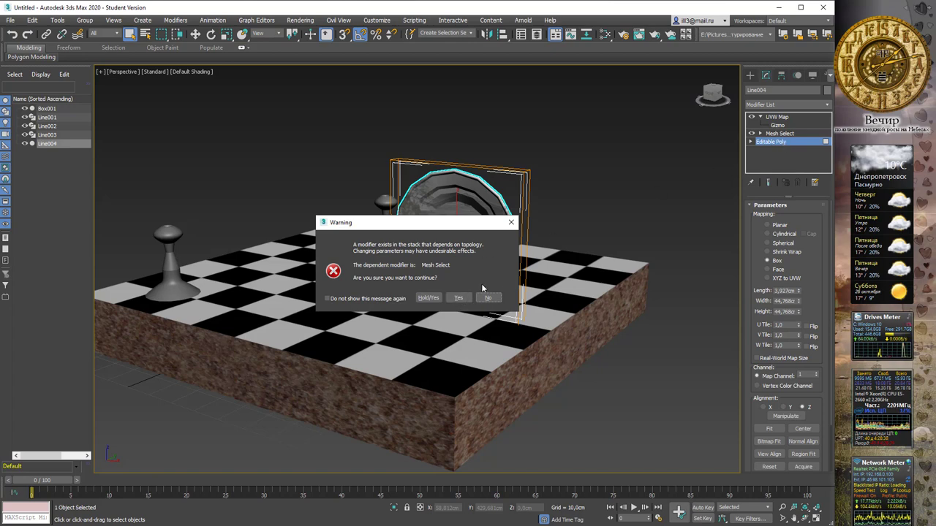
click(489, 298)
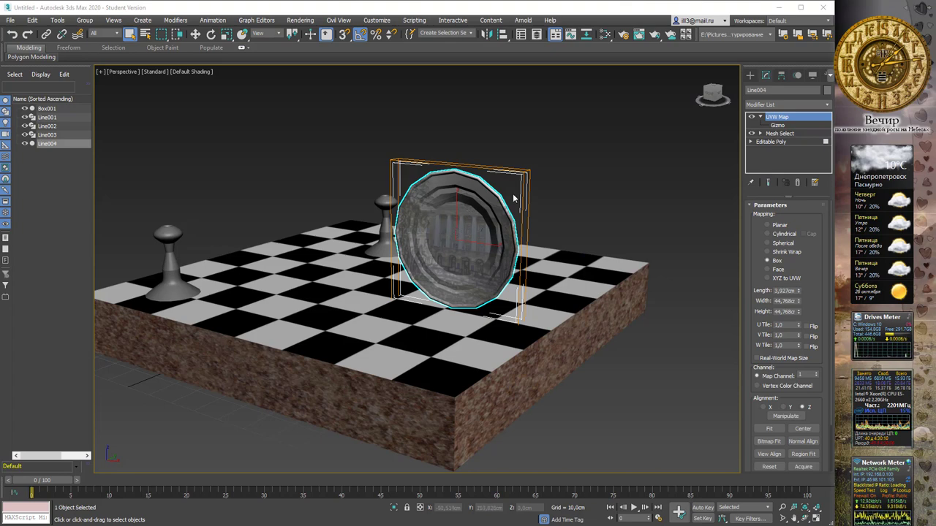
Step: Change Material #29 to a Blend material, keeping the old material as a sub-material
key(m)
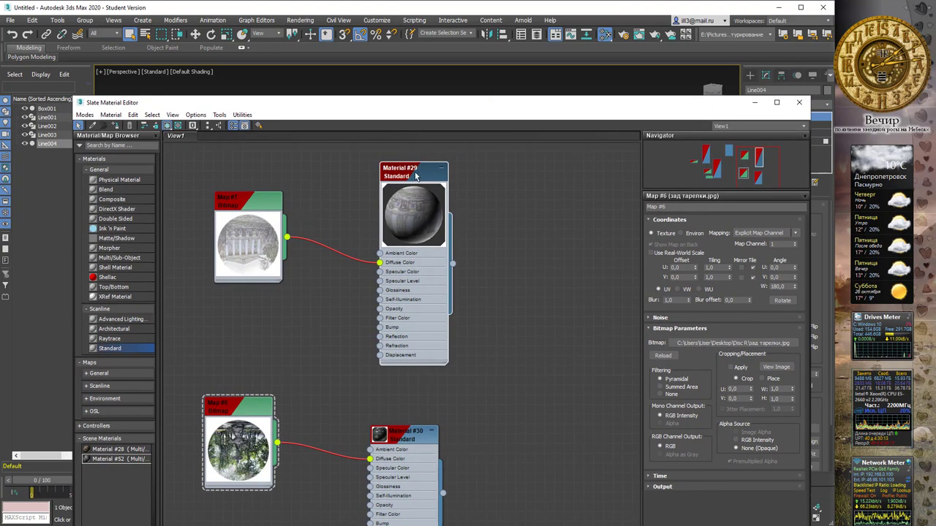
drag(415, 176, 434, 166)
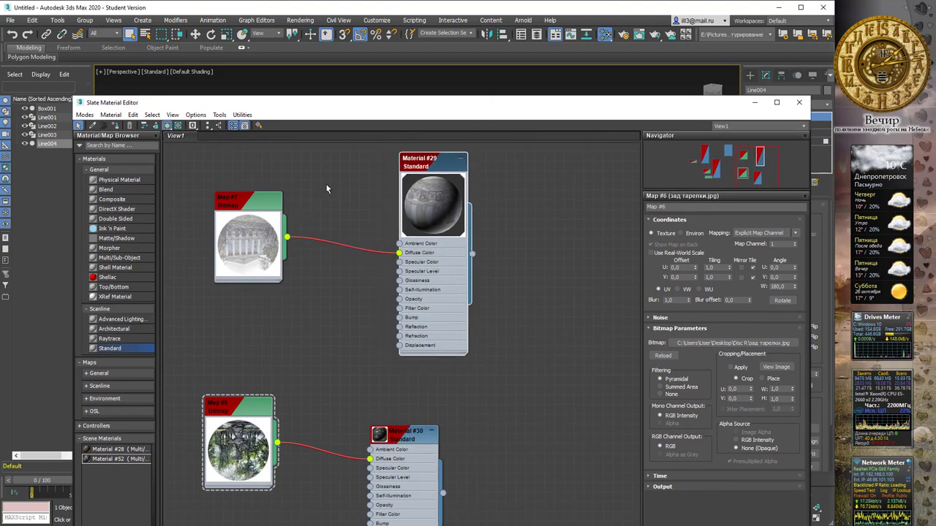
right_click(438, 167)
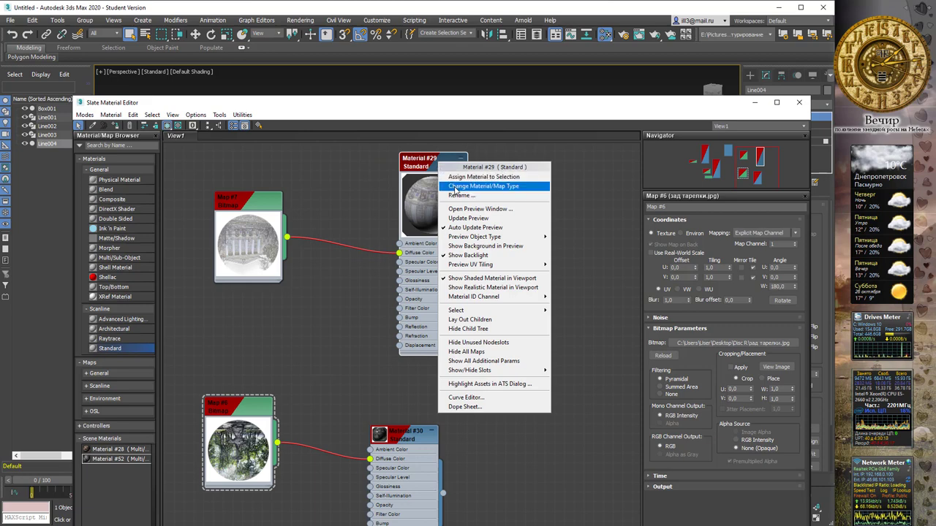
click(493, 187)
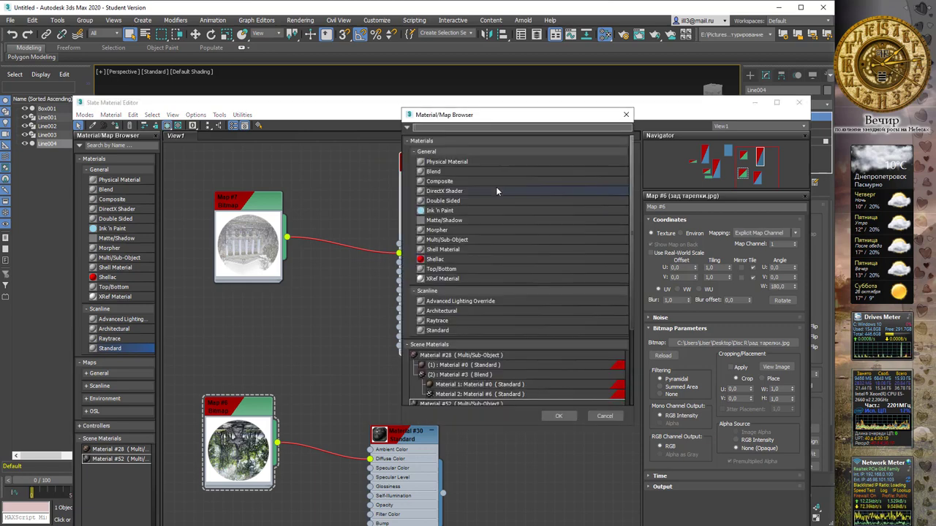
double_click(456, 171)
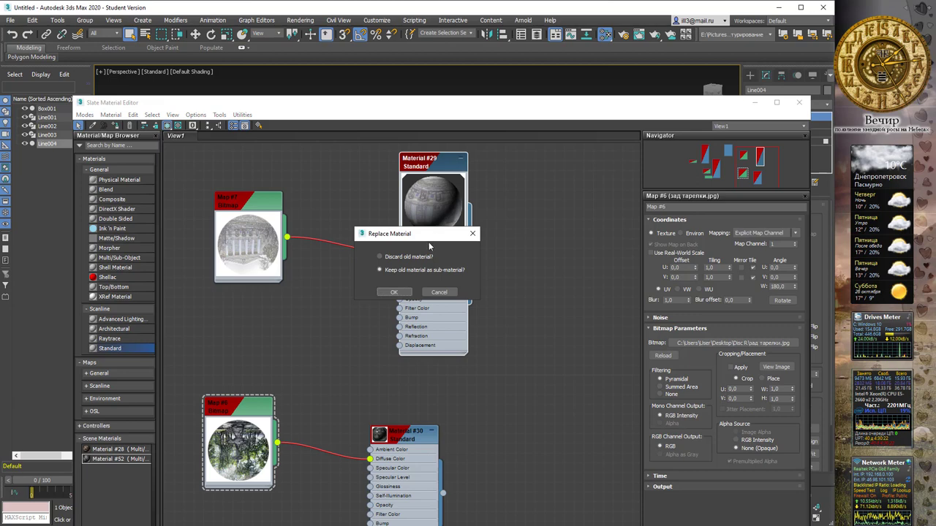
drag(427, 236, 505, 217)
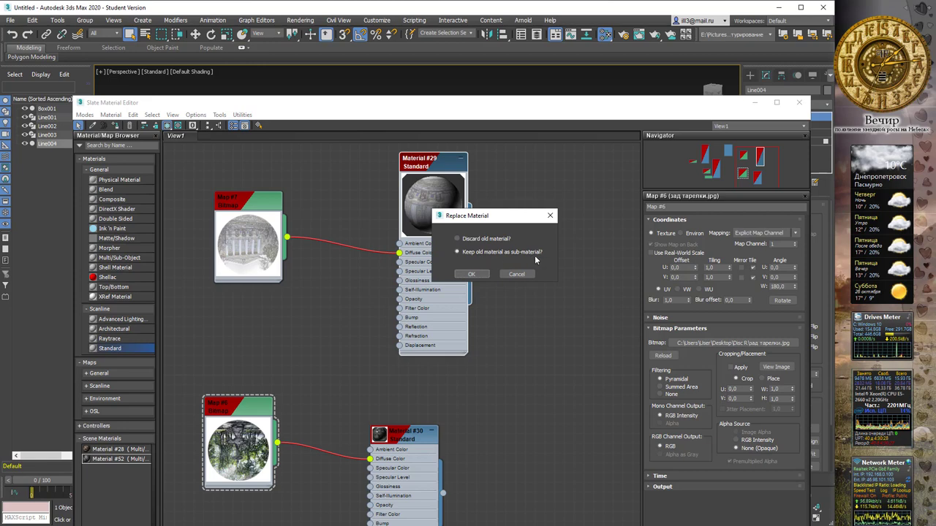
click(474, 273)
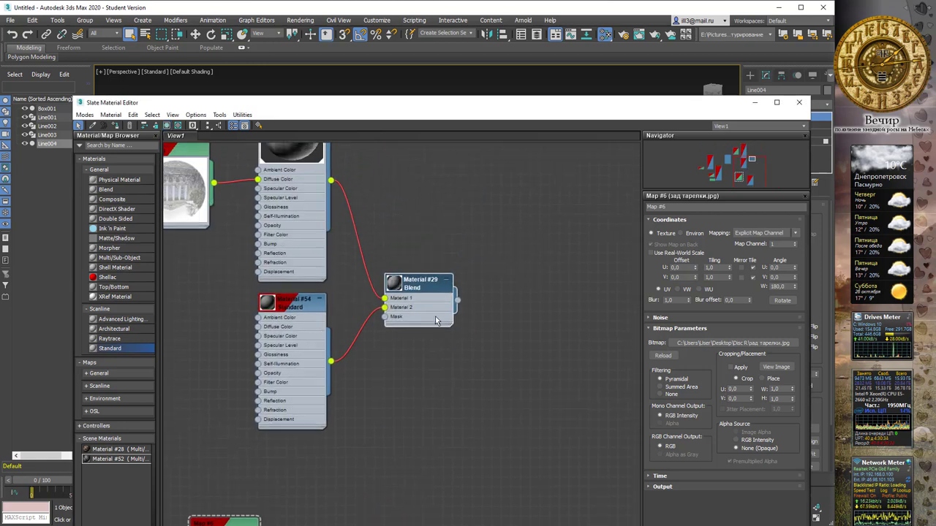
Step: Arrange the Blend node above its sub-materials and enlarge its preview sphere
middle_drag(422, 280, 440, 337)
mouse_move(442, 334)
mouse_down()
mouse_move(469, 277)
mouse_move(479, 184)
mouse_up()
double_click(461, 264)
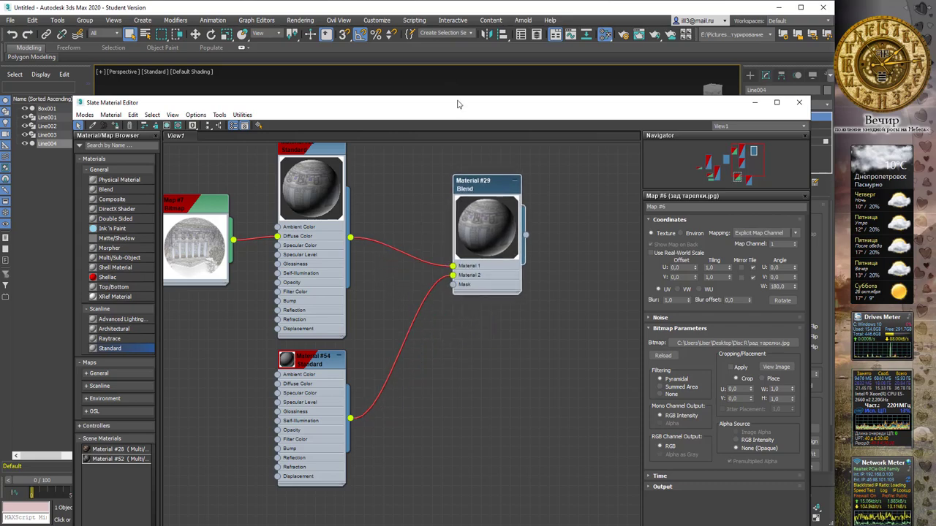
mouse_move(458, 104)
mouse_down()
mouse_move(488, 292)
mouse_move(487, 226)
mouse_move(499, 208)
mouse_up()
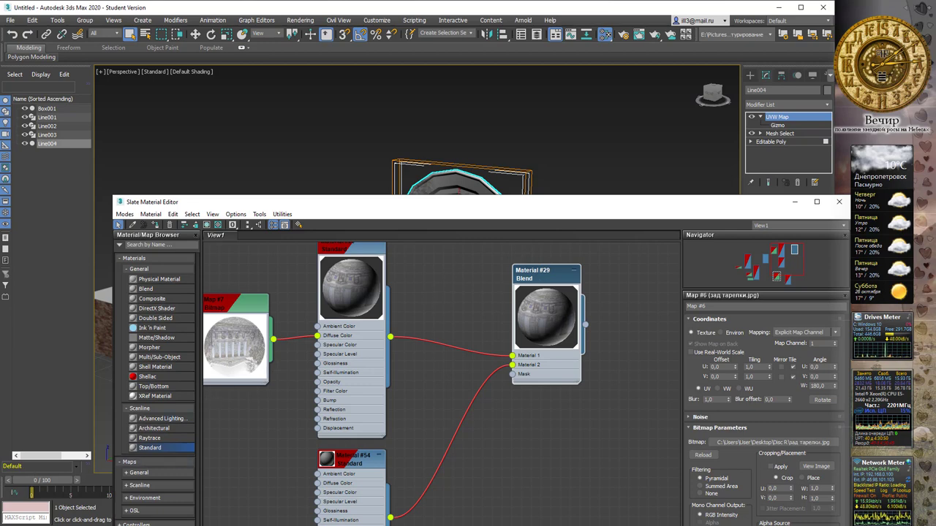
Step: Give Material #54 a blue diffuse colour, Specular Level 62 and Glossiness 37
double_click(363, 460)
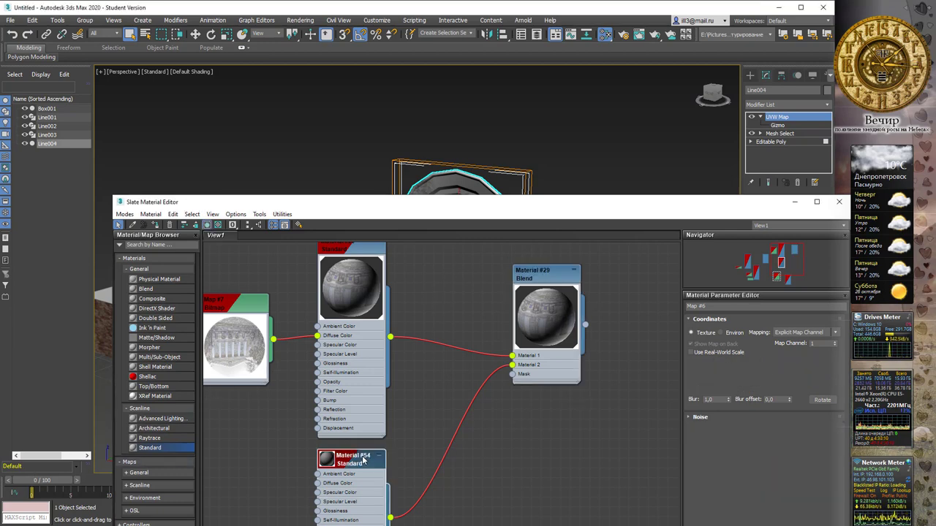
click(743, 380)
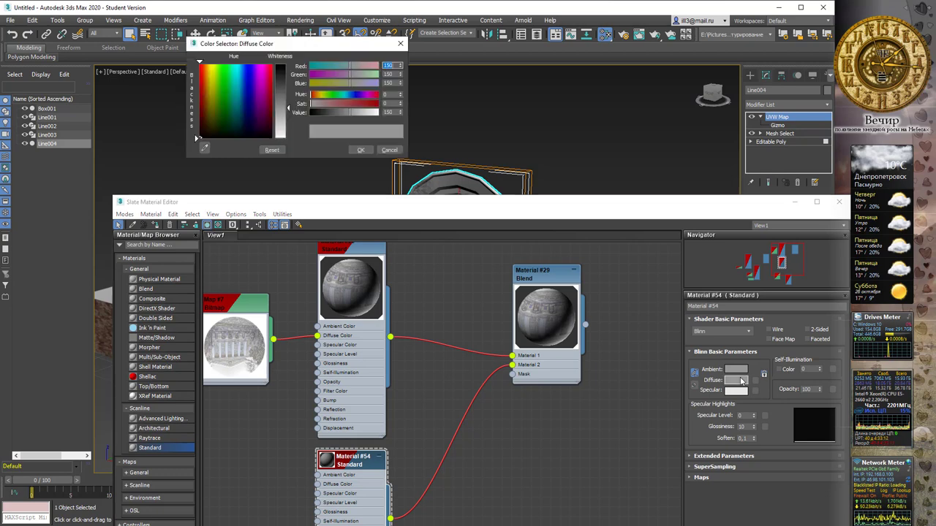
mouse_move(266, 129)
mouse_down()
mouse_move(263, 83)
mouse_move(247, 67)
mouse_up()
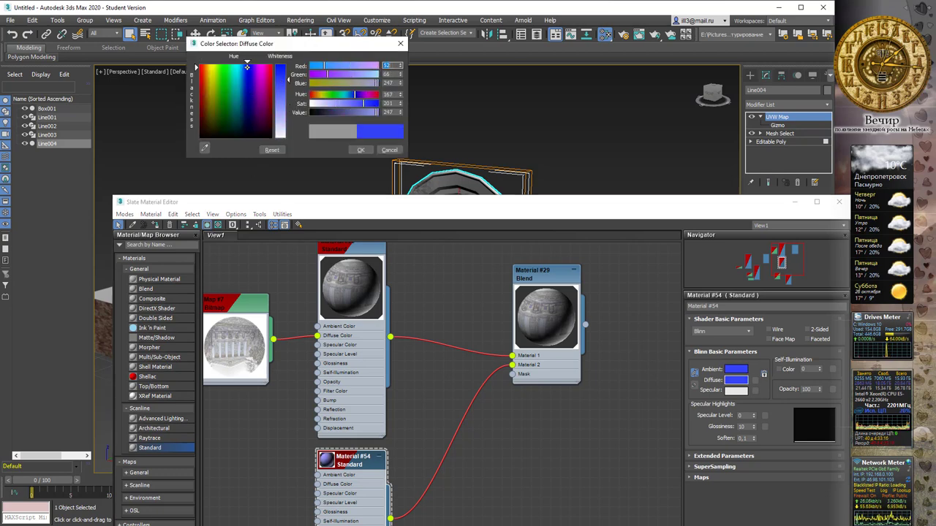
click(361, 150)
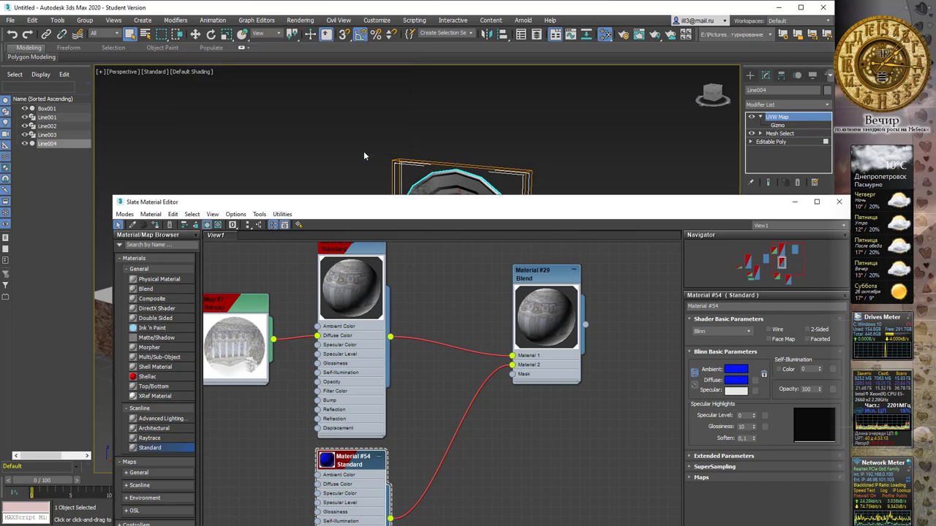
drag(756, 416, 751, 385)
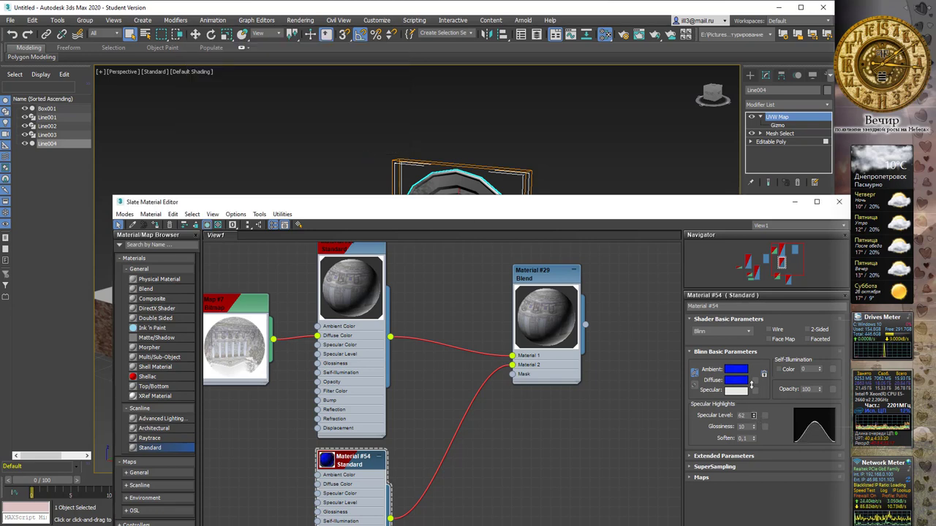
drag(754, 428, 752, 413)
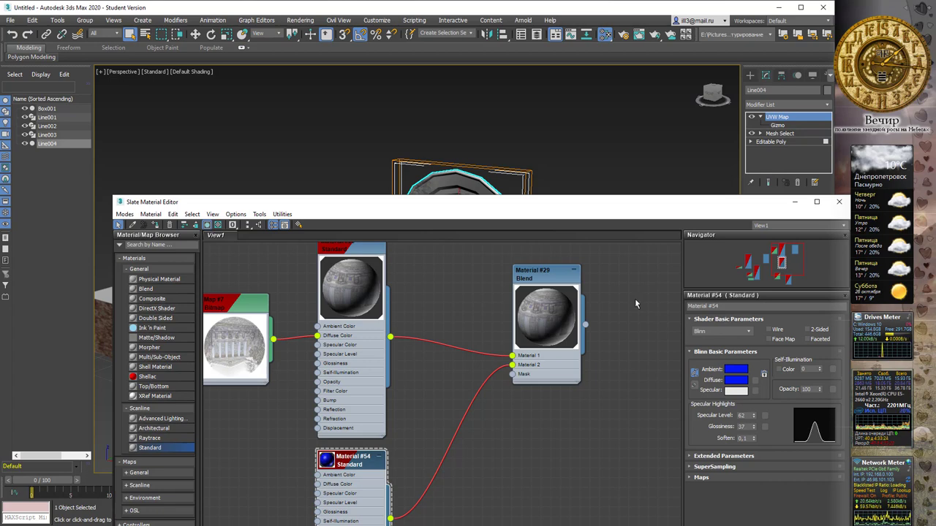
double_click(542, 274)
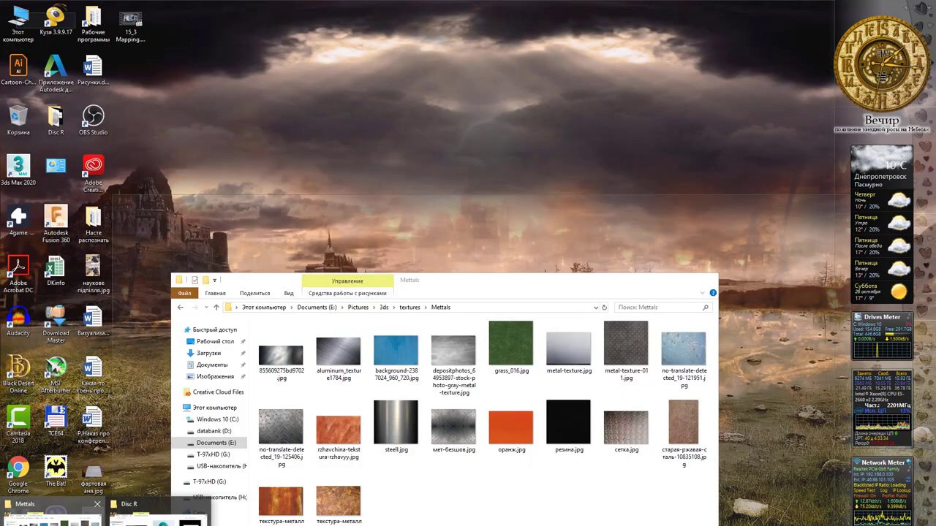
Step: Bring маска тарелки.jpg from the Disc R folder into Slate as a Bitmap wired to the Blend's Mask
click(51, 515)
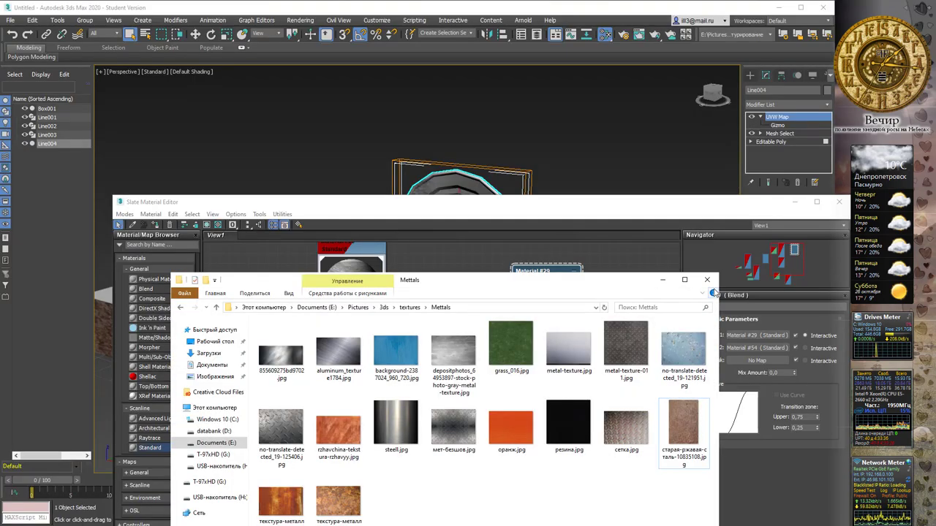
click(662, 280)
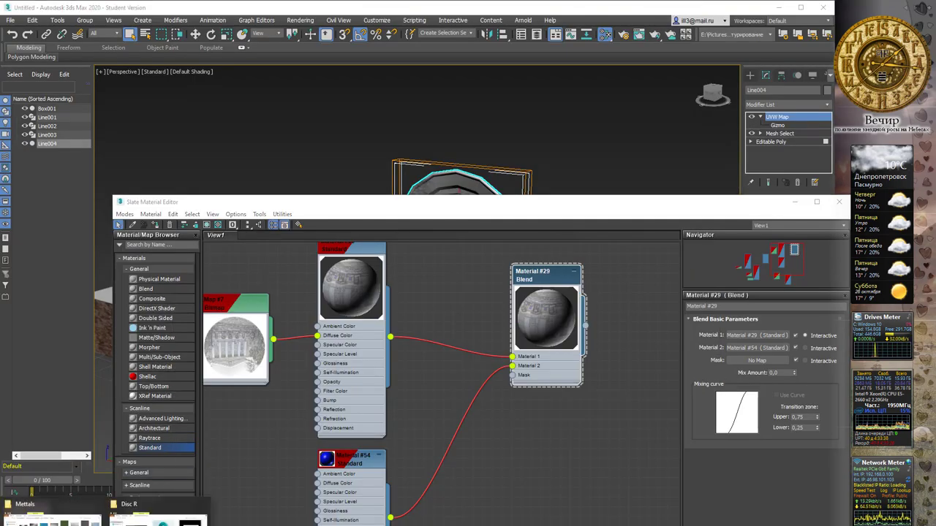
click(146, 515)
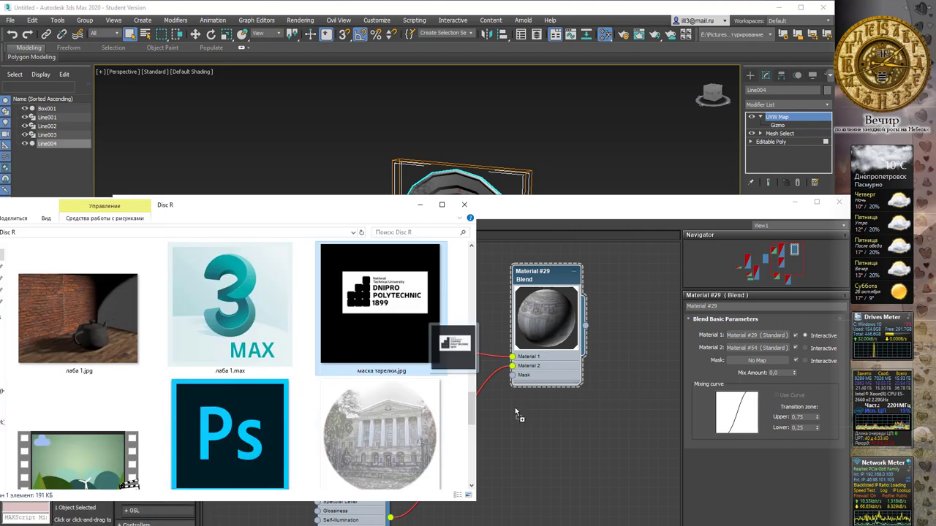
mouse_move(357, 336)
mouse_down()
mouse_move(531, 453)
mouse_move(489, 501)
mouse_move(518, 449)
mouse_up()
click(528, 453)
drag(514, 386, 512, 376)
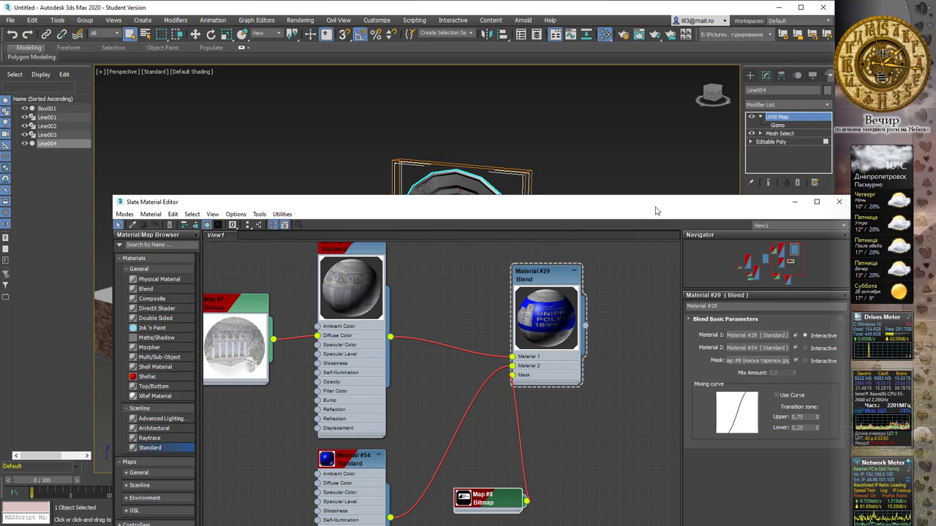
mouse_move(655, 225)
mouse_down()
mouse_move(666, 315)
mouse_move(652, 263)
mouse_up()
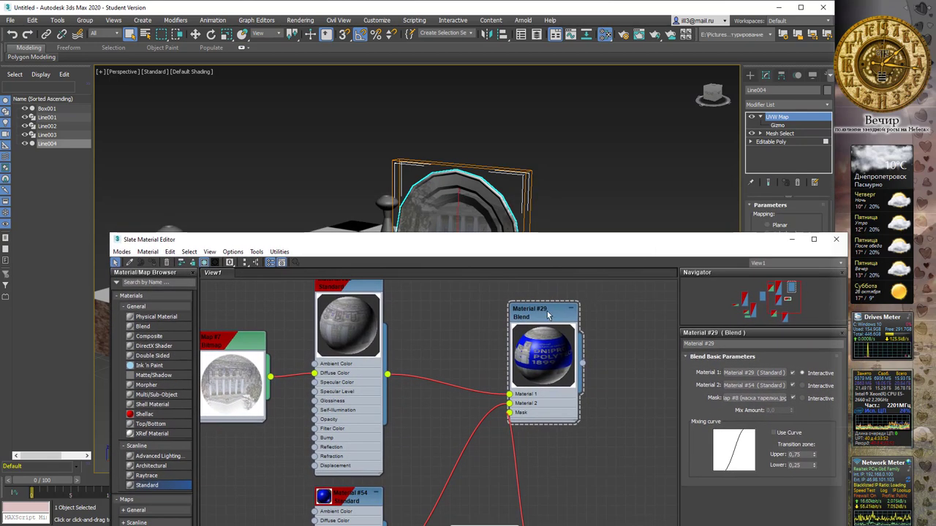
Step: Set the Blend's Mask slot to show interactively in the viewport and open Map #8's parameters
mouse_move(555, 316)
mouse_down()
mouse_move(572, 311)
mouse_move(586, 363)
mouse_up()
scroll(573, 309, up, 1)
scroll(574, 309, up, 1)
scroll(576, 308, up, 1)
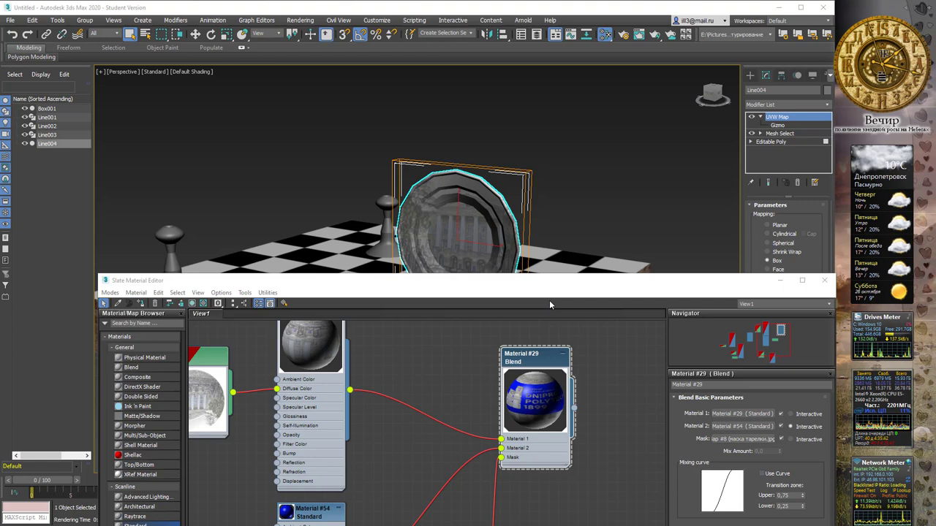
drag(549, 305, 530, 286)
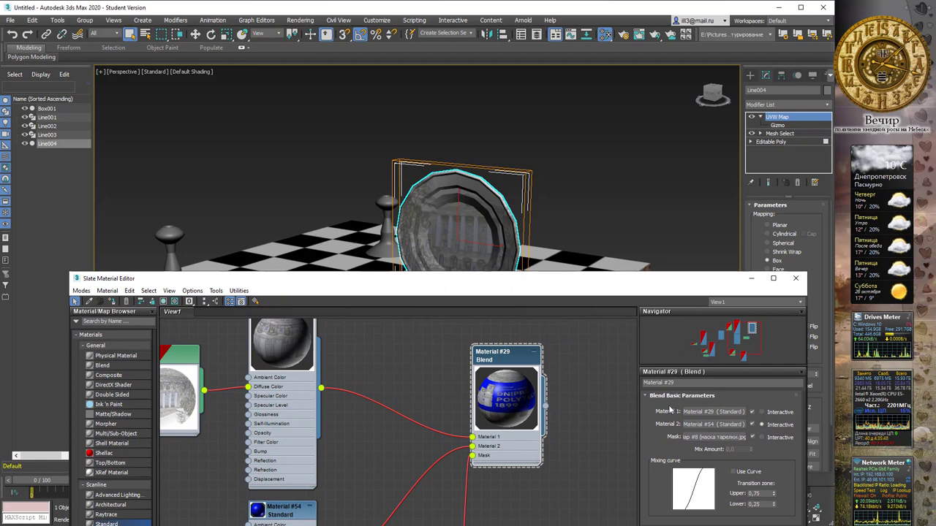
click(764, 413)
click(763, 424)
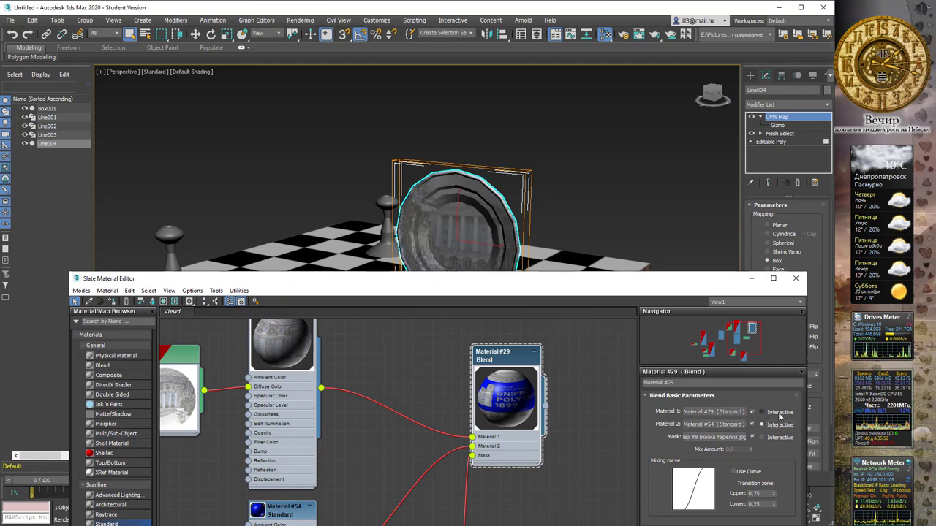
click(761, 412)
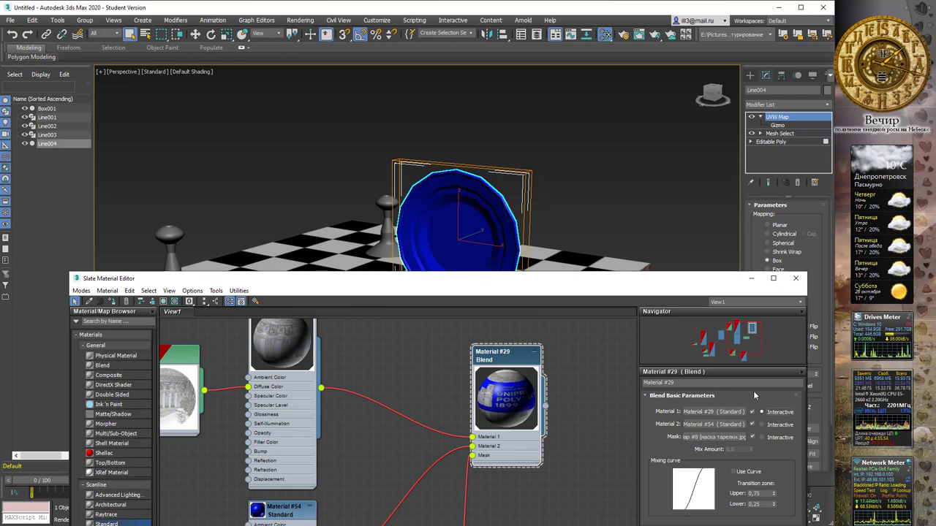
click(761, 437)
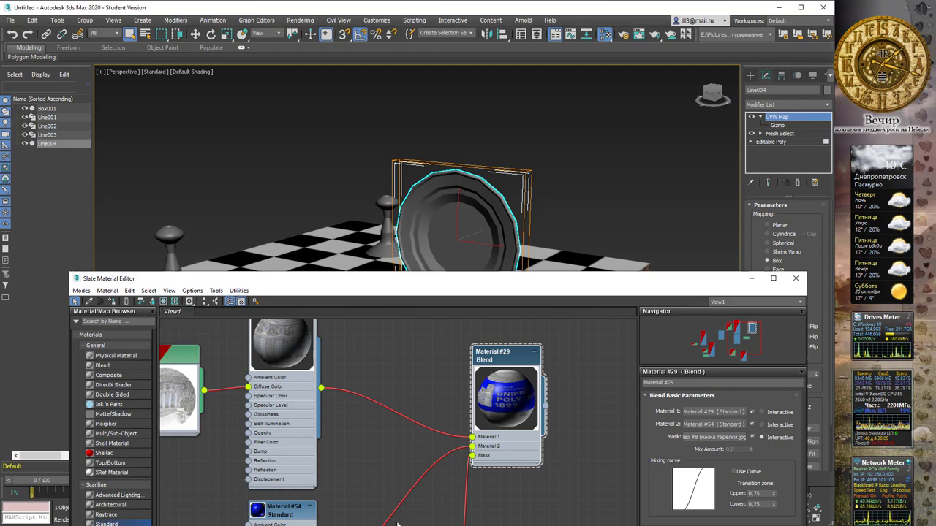
click(720, 437)
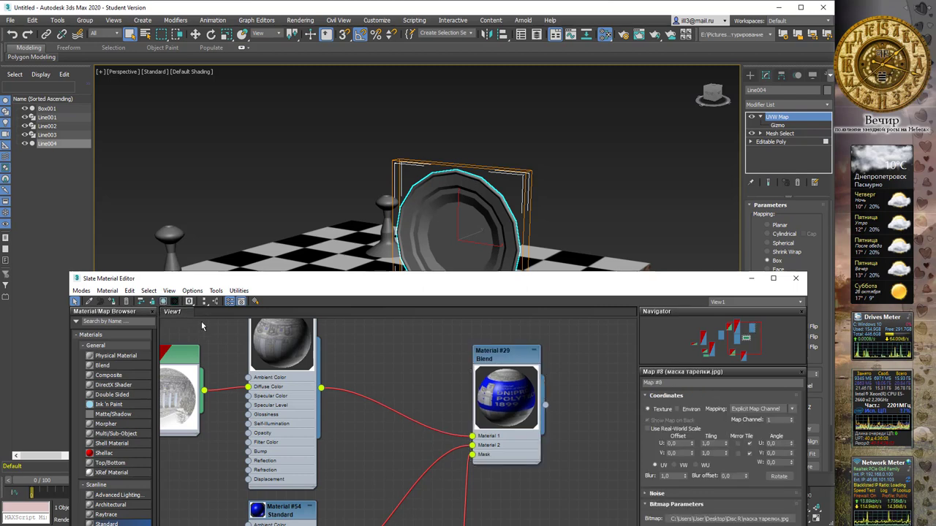
Step: Rotate the mask map's W angle to 180° so the logo turns on the plate
drag(164, 303, 188, 325)
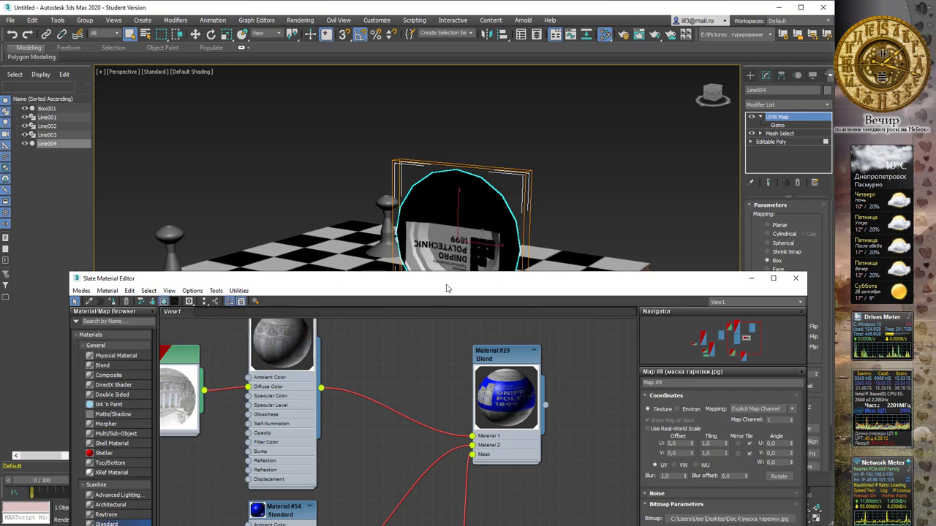
drag(447, 288, 326, 328)
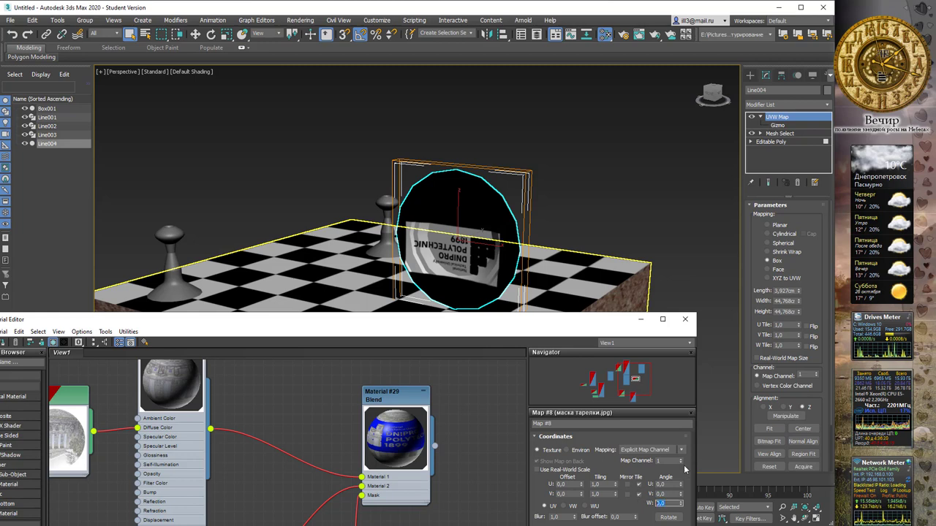
text(90)
key(Return)
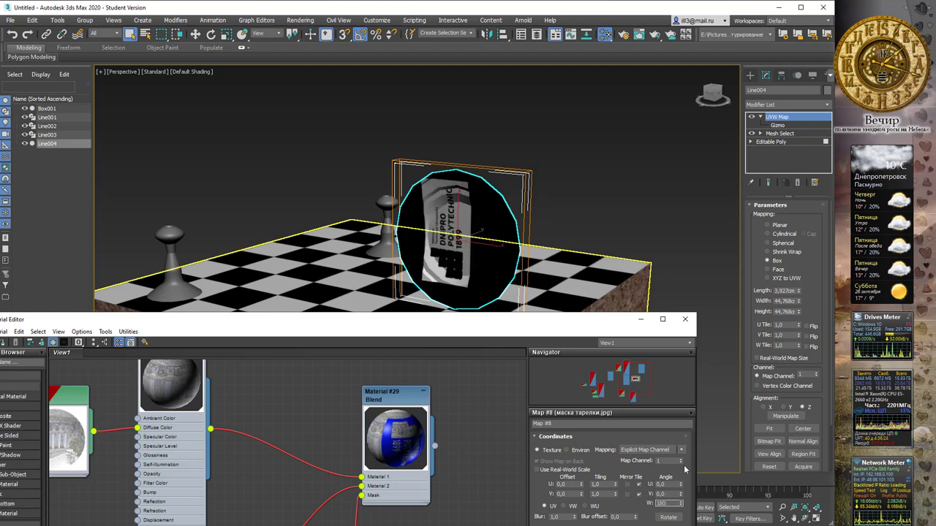
key(Return)
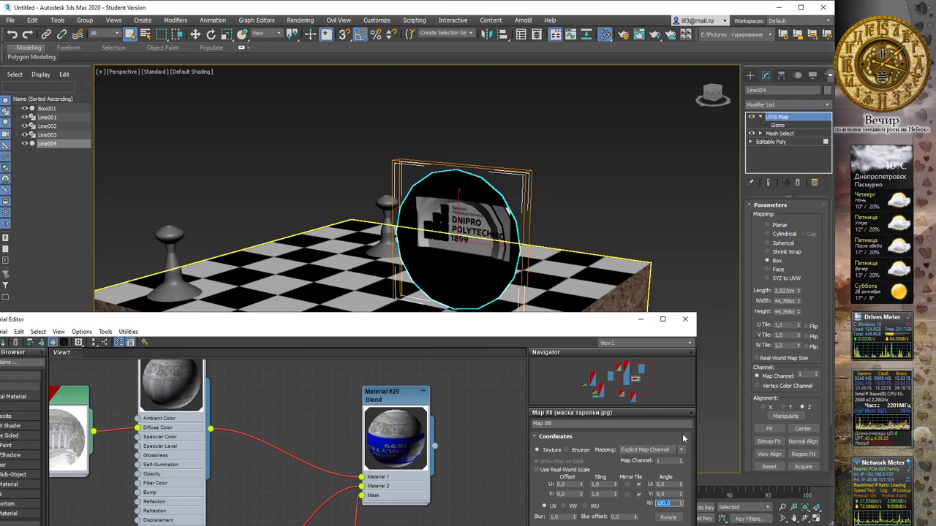
click(615, 480)
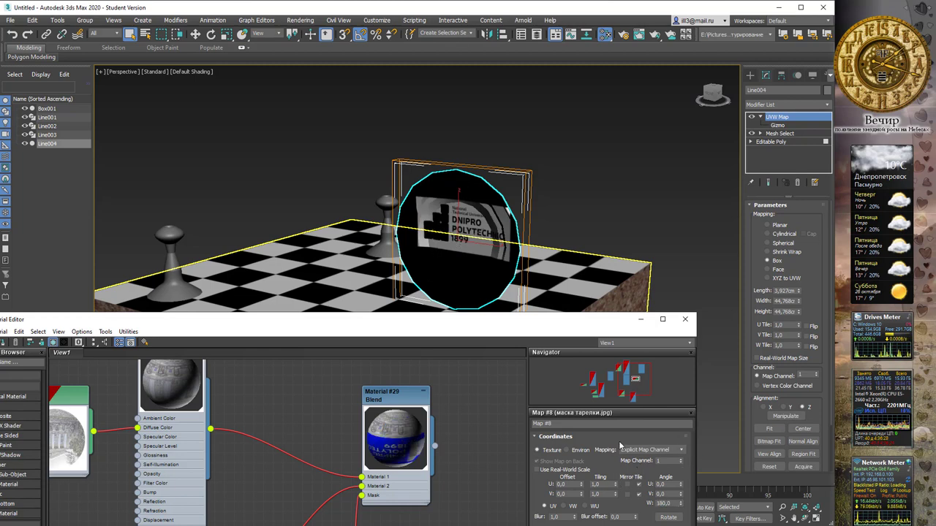
Step: Set Map #8's U and V Tiling to 2,0
mouse_move(615, 483)
mouse_down()
mouse_move(614, 470)
mouse_move(614, 481)
mouse_up()
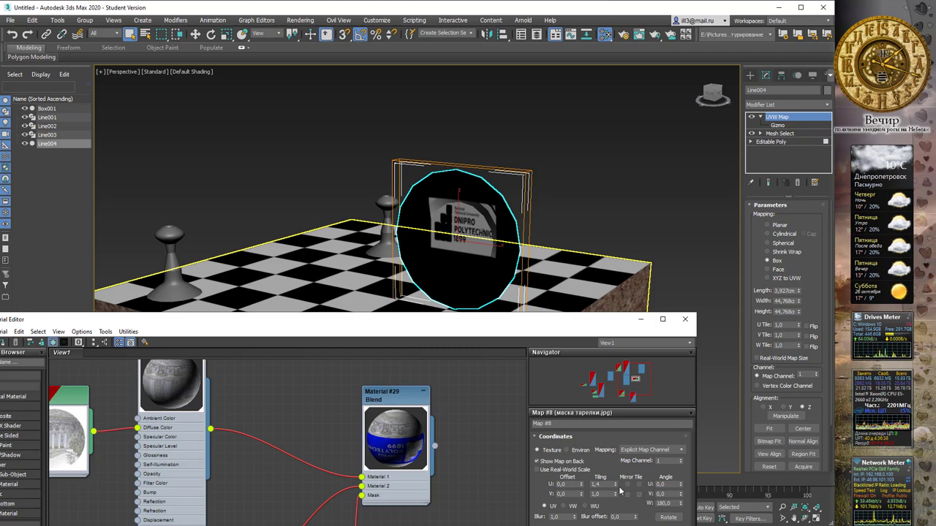
drag(616, 484, 616, 484)
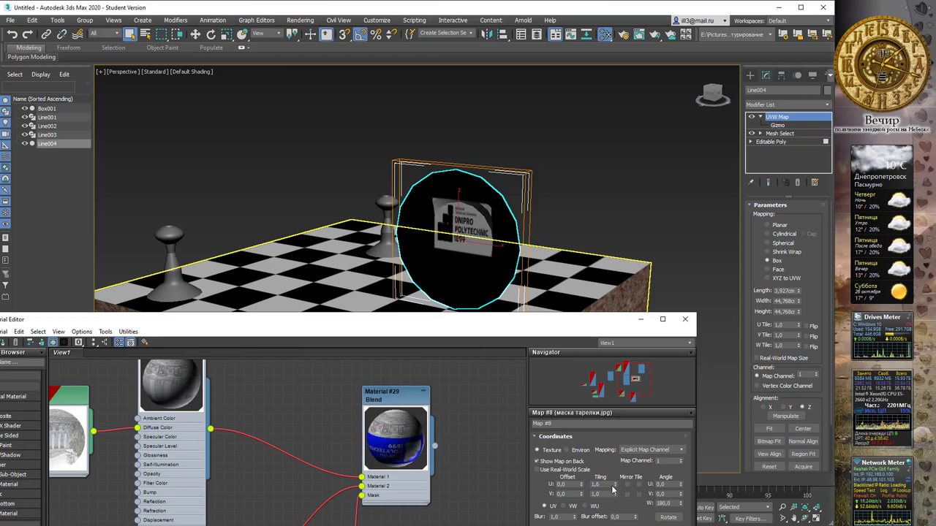
text(2)
key(Return)
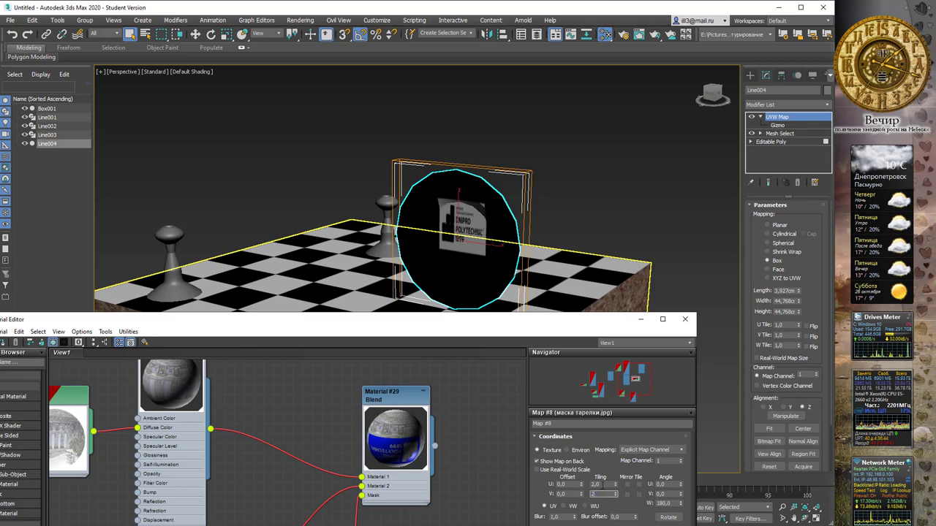
key(Return)
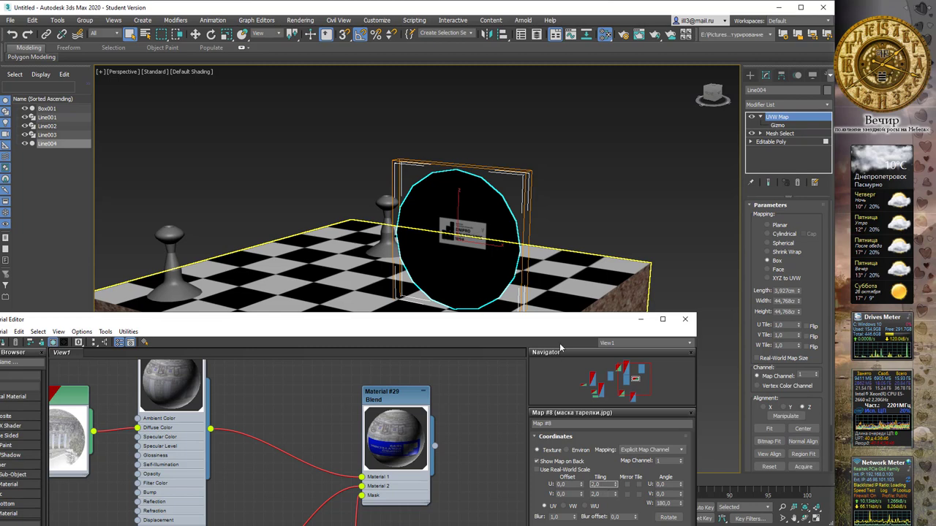
drag(561, 319, 606, 323)
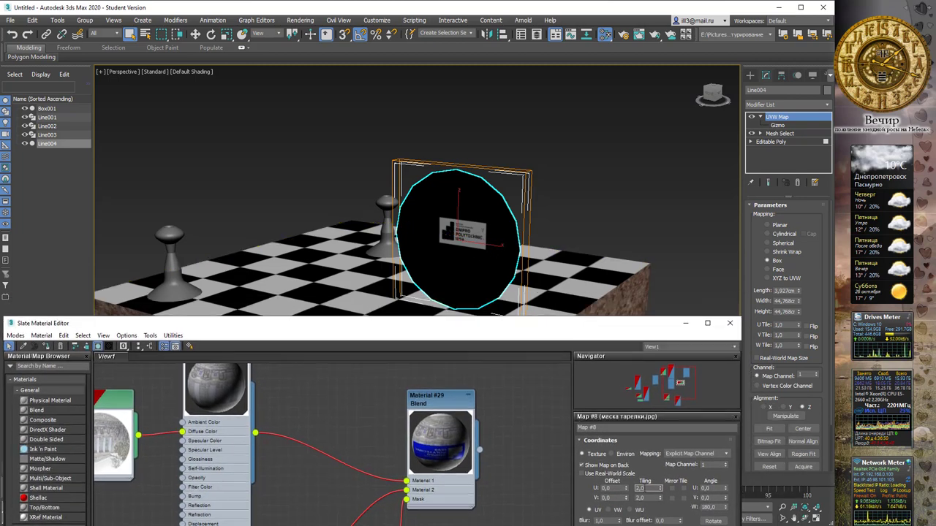
Step: Offset the logo to U 0,01 and V 0,09, set W Angle to 190, and render
drag(624, 492, 636, 490)
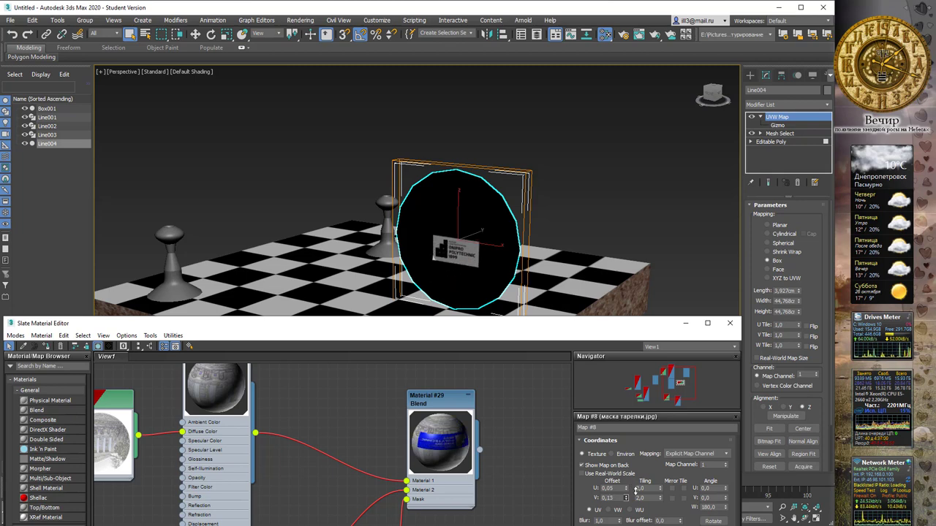
mouse_move(726, 512)
mouse_down()
mouse_move(723, 491)
mouse_move(724, 504)
mouse_up()
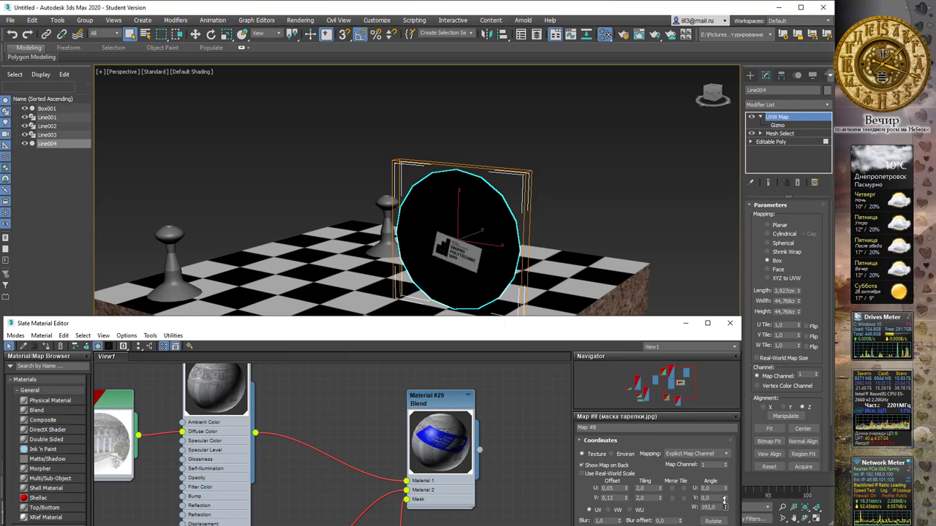
drag(636, 330, 674, 272)
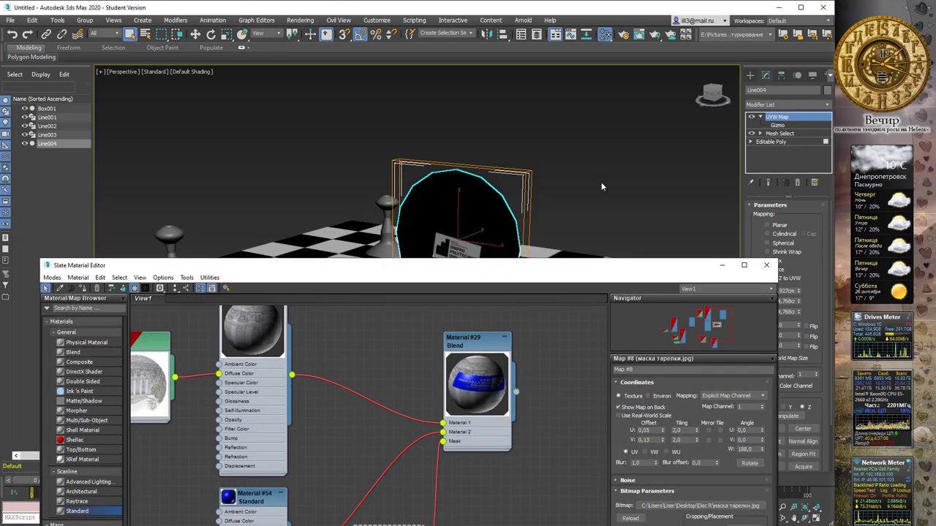
middle_drag(600, 187, 598, 111)
drag(617, 267, 580, 247)
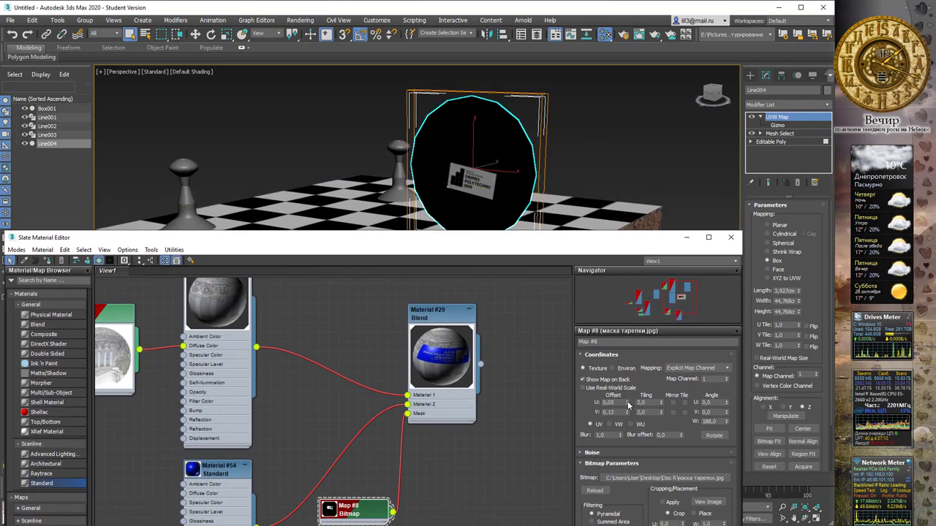
drag(627, 405, 628, 413)
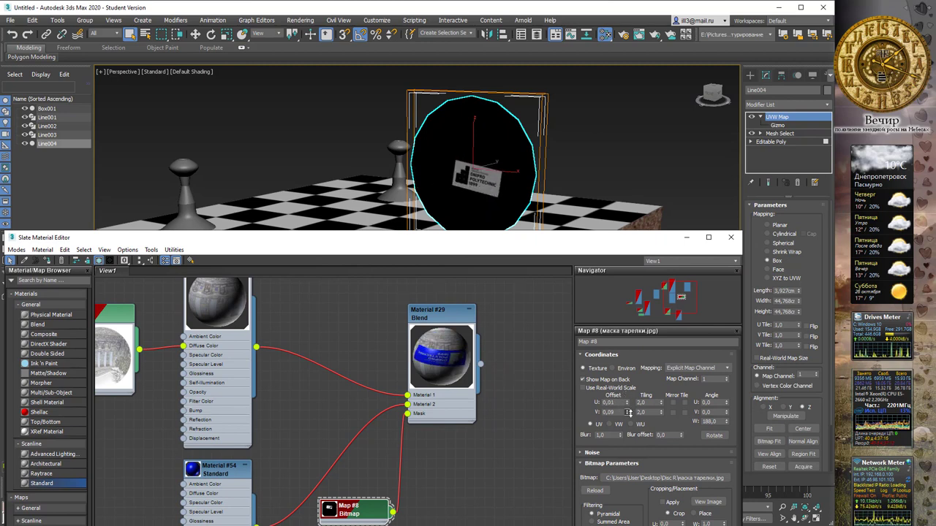
click(725, 421)
click(726, 421)
key(shift+q)
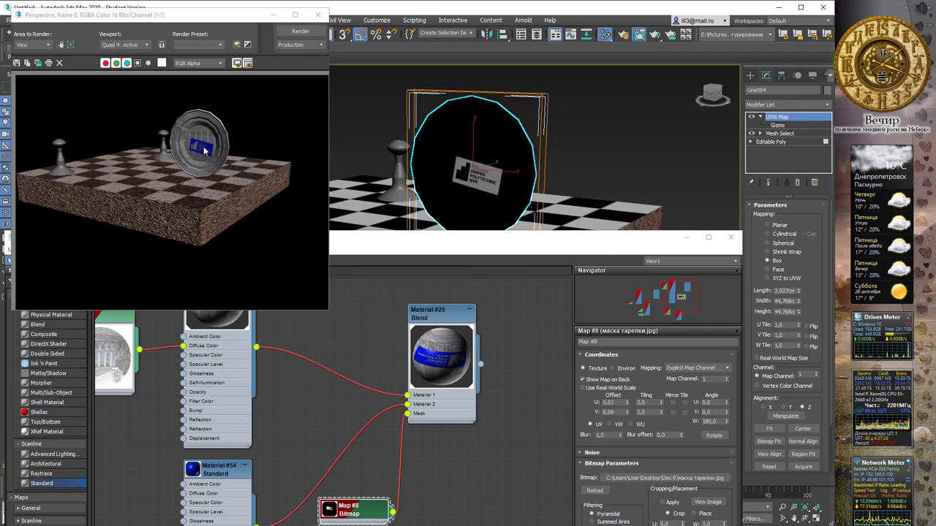
Step: Render a zoomed-in close-up of the logo plate, then close the Slate Material Editor
click(317, 15)
scroll(489, 178, up, 1)
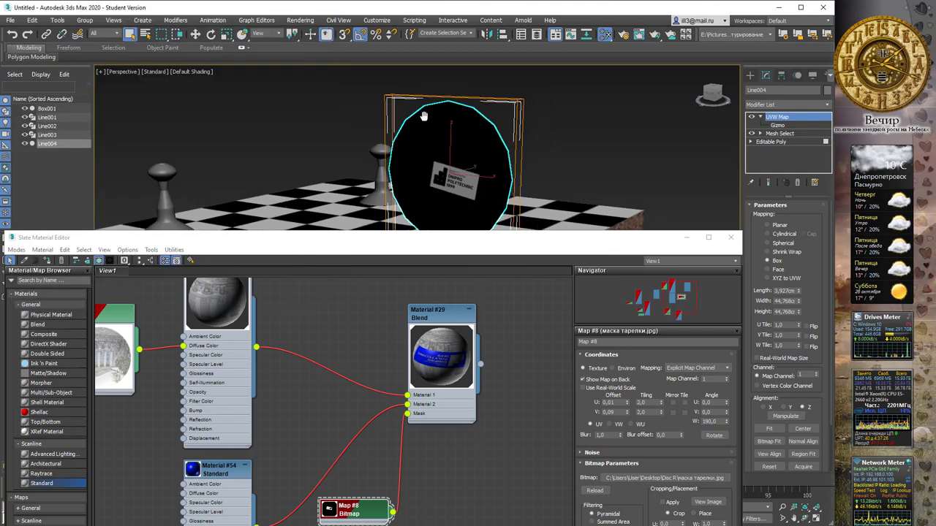
scroll(489, 178, up, 2)
scroll(489, 177, up, 2)
key(shift+q)
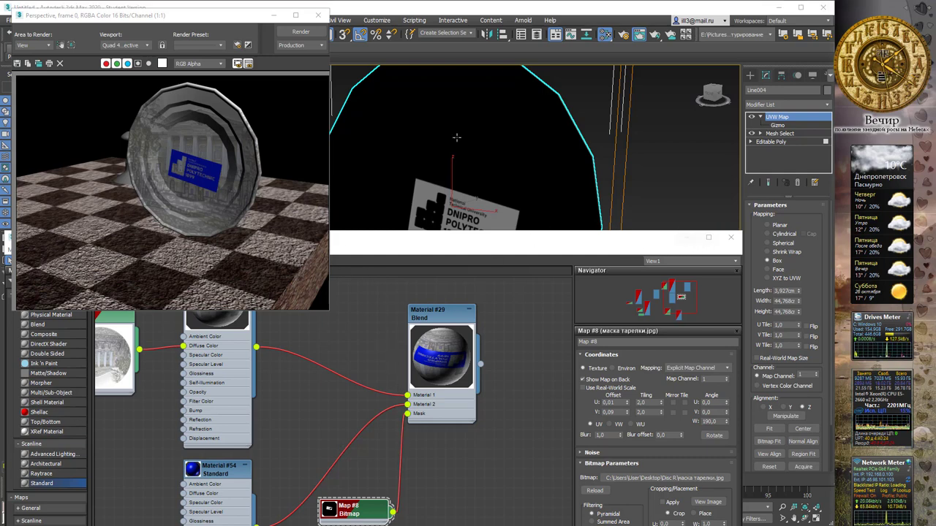
click(730, 238)
Step: Create a flat AutoGrid box, Box002, on the chessboard in front of the disc
click(318, 15)
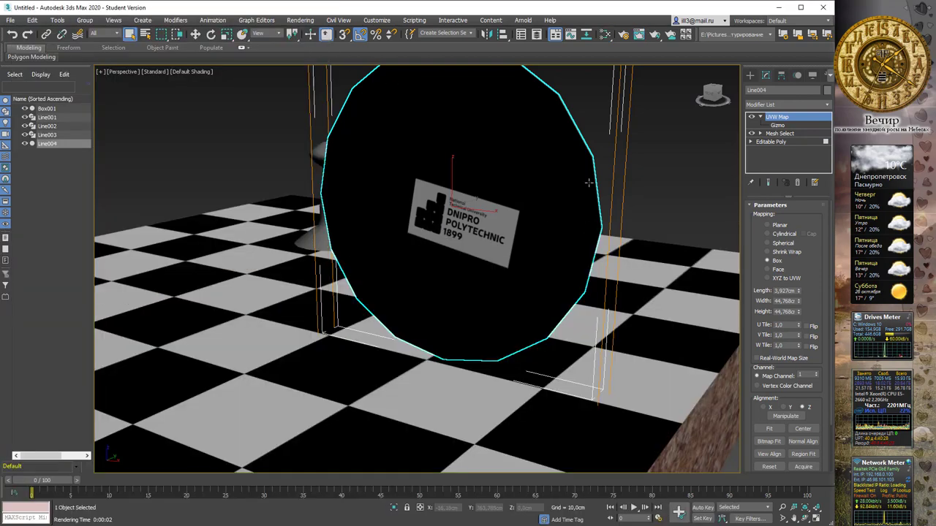
scroll(572, 195, down, 5)
alt+middle_drag(572, 195, 605, 198)
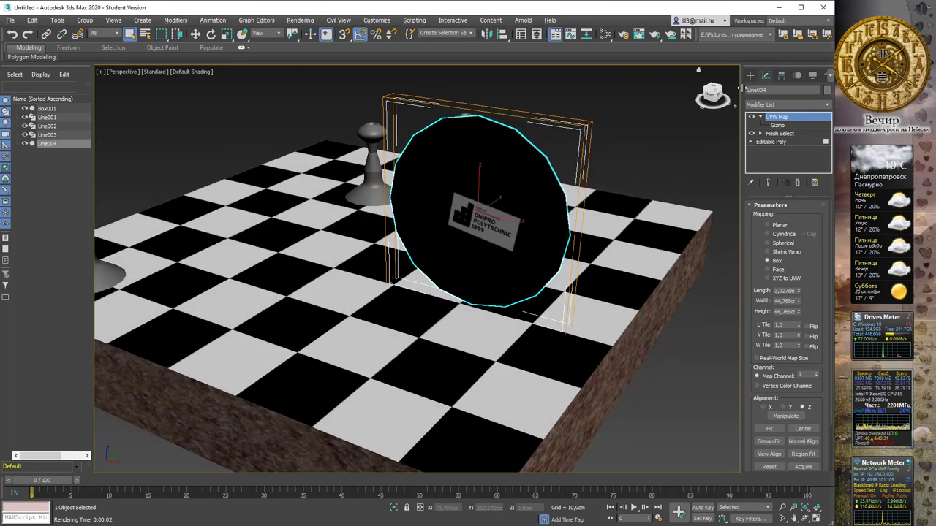
click(750, 74)
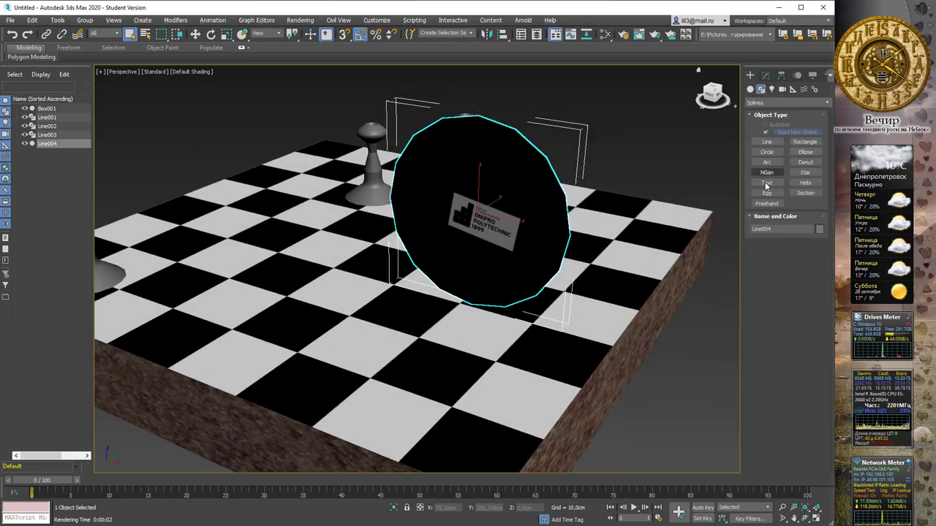
click(750, 88)
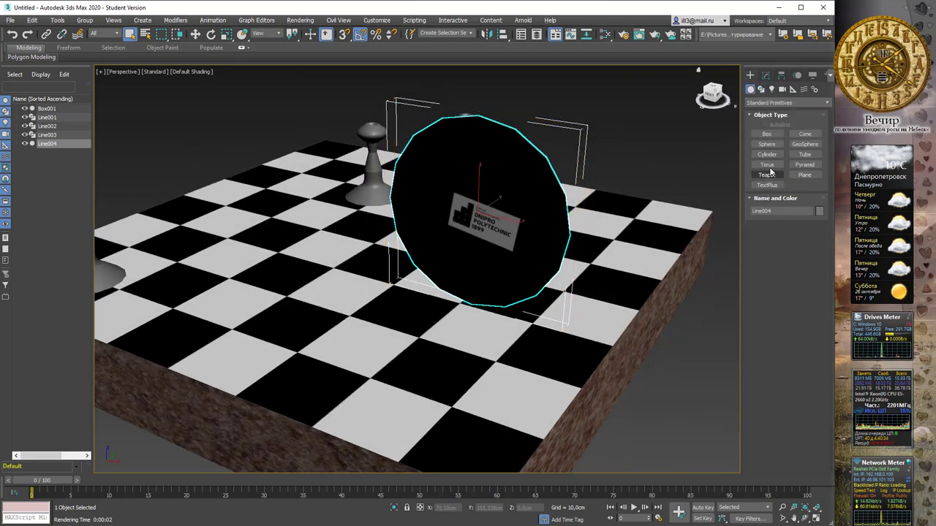
click(774, 135)
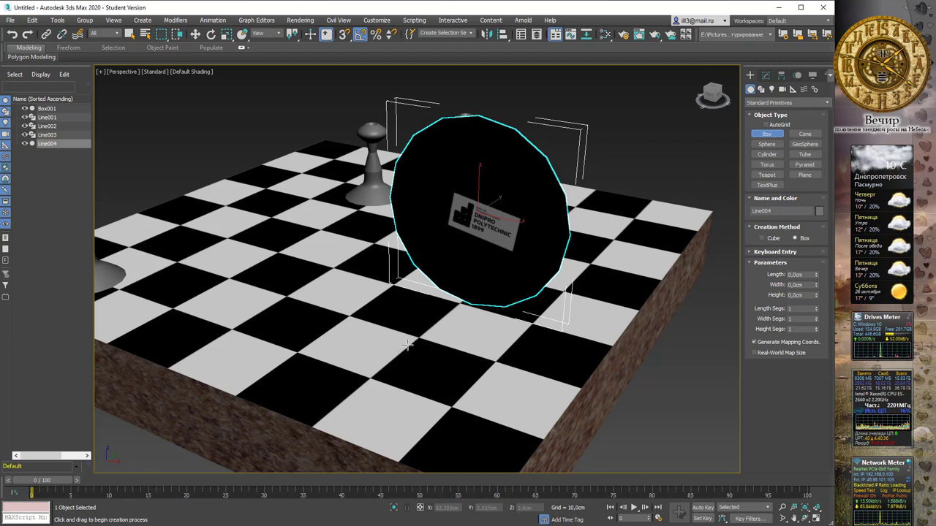
click(767, 125)
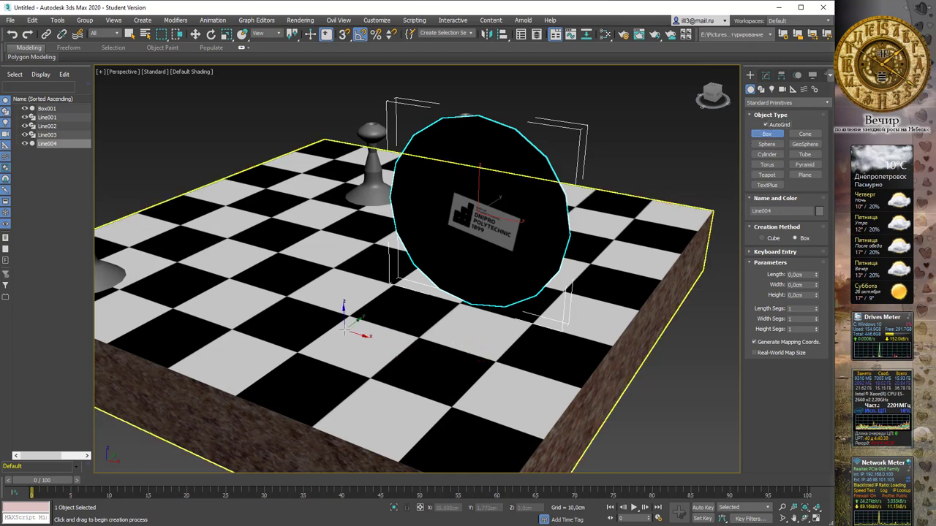
drag(344, 326, 435, 433)
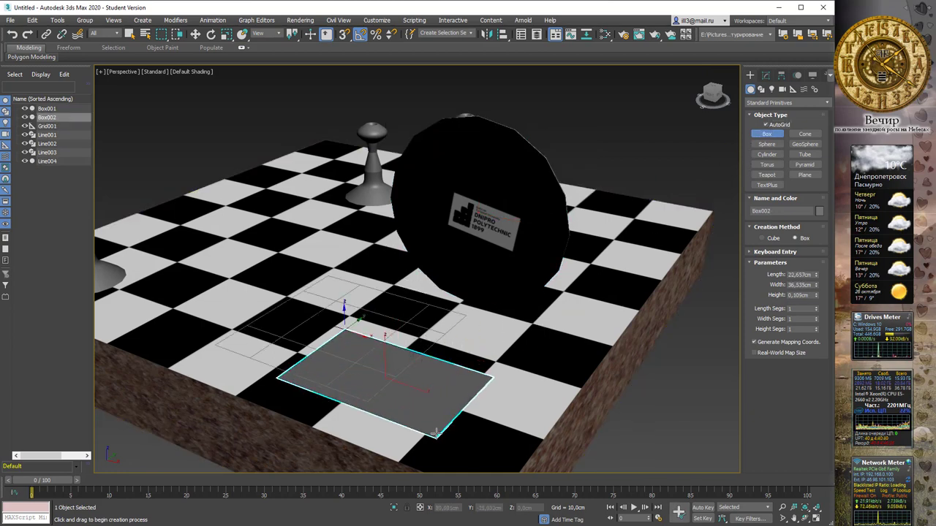
click(432, 397)
right_click(432, 397)
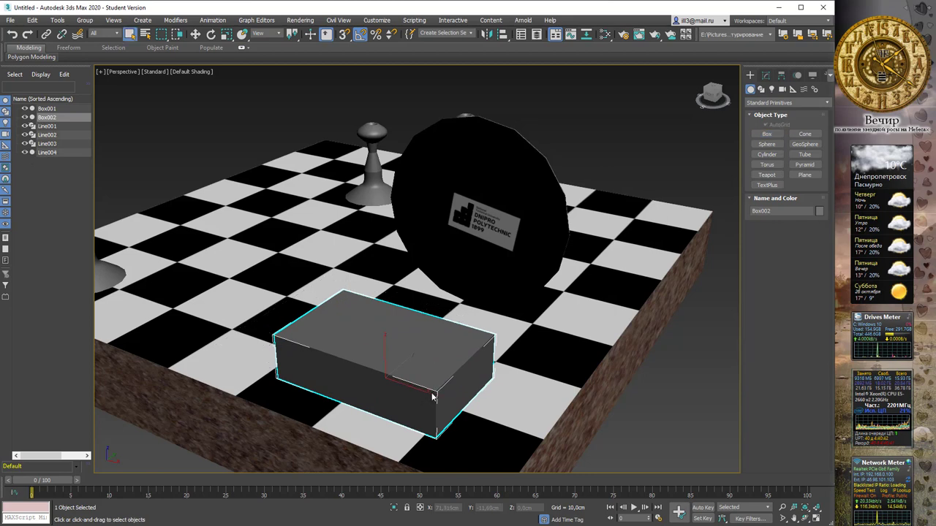
alt+middle_drag(495, 361, 611, 267)
Step: Move the disc onto Box002 and raise it slightly above the box
key(w)
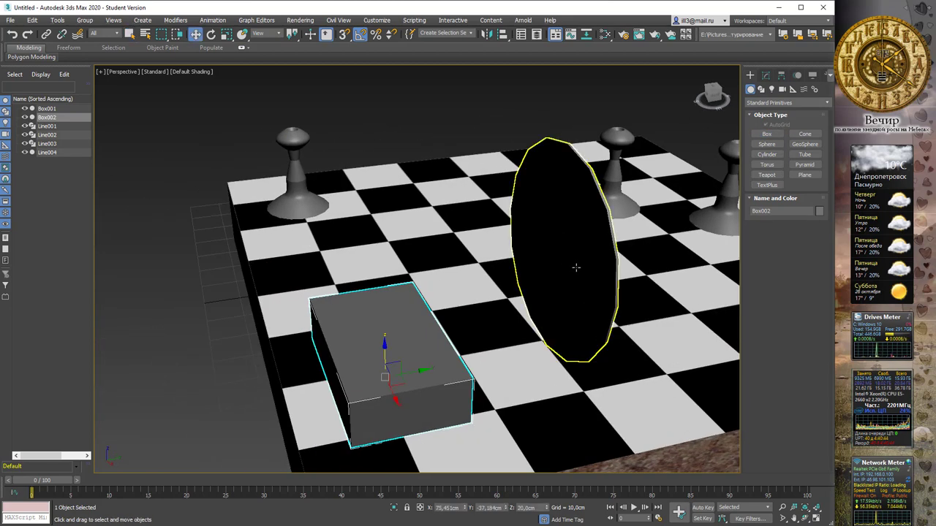
click(592, 276)
drag(591, 249, 369, 315)
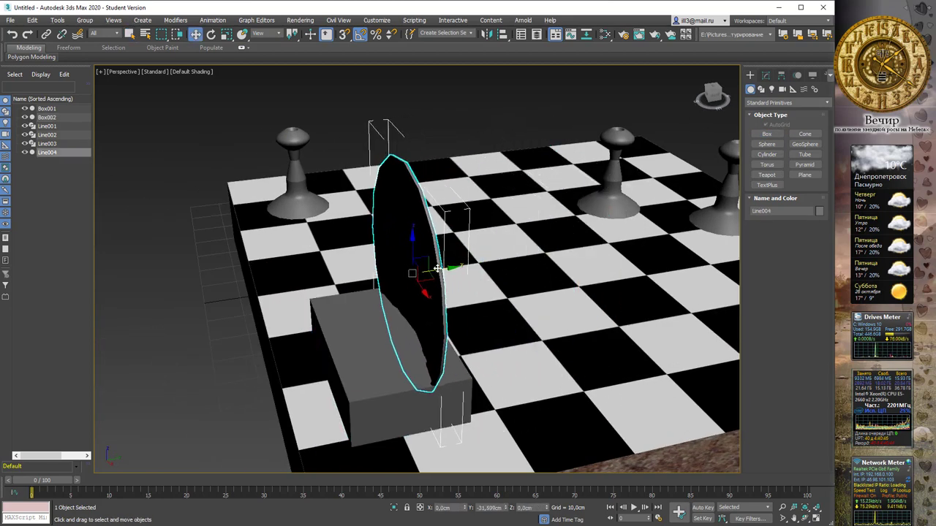
mouse_move(446, 283)
alt+middle_down()
mouse_move(420, 263)
mouse_move(386, 259)
alt+middle_up()
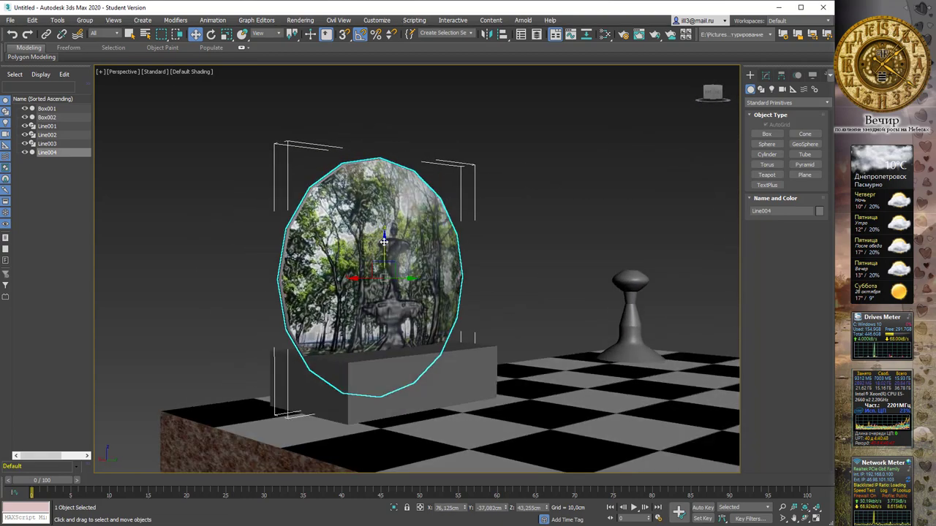
drag(383, 241, 383, 234)
alt+middle_drag(383, 234, 462, 253)
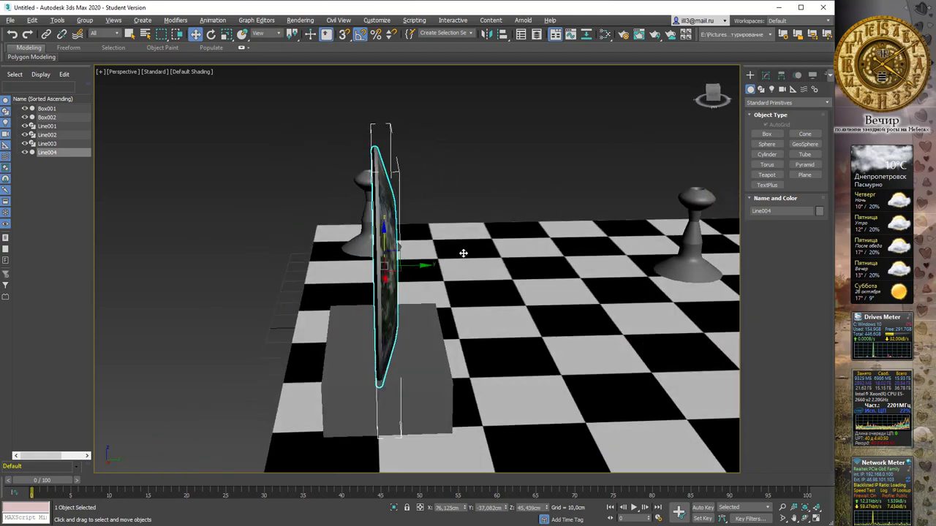
Step: Tilt the disc about 5° around X and select Box002
key(e)
drag(403, 235, 408, 240)
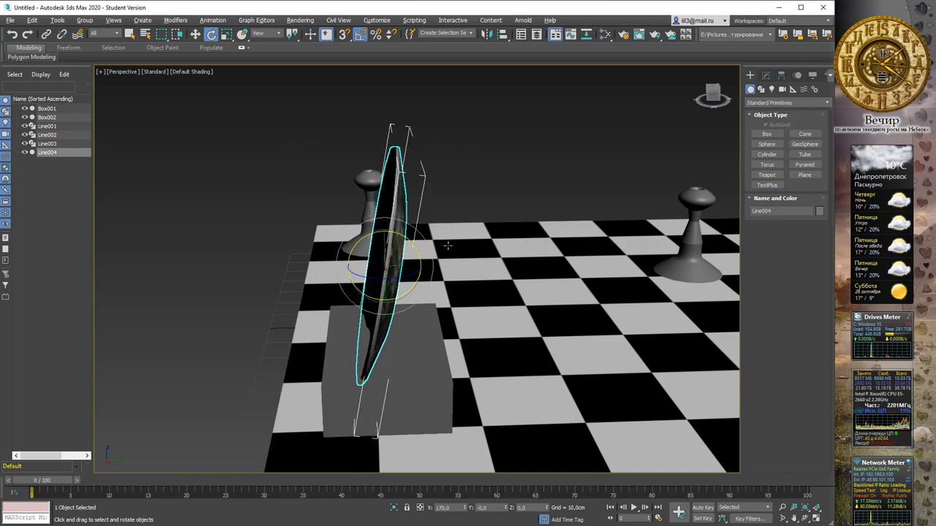
mouse_move(447, 246)
alt+middle_down()
mouse_move(418, 237)
mouse_move(465, 387)
alt+middle_up()
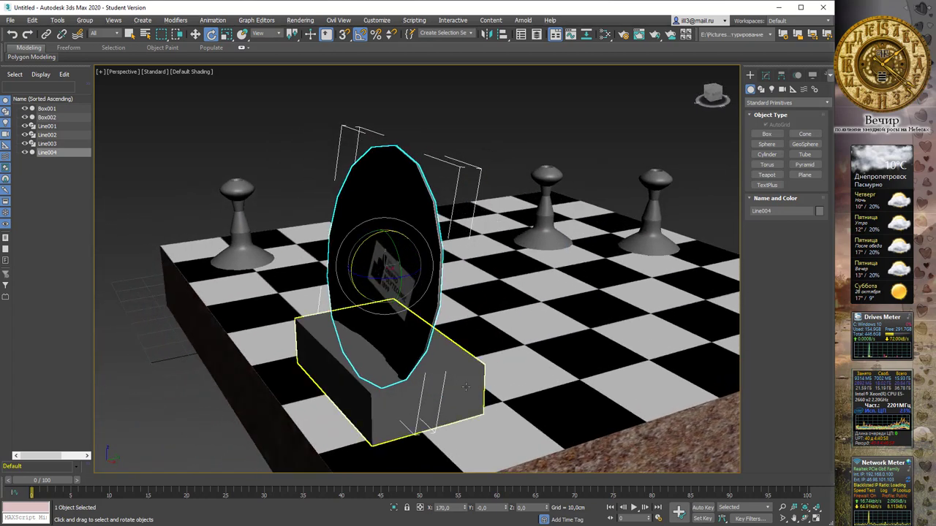
click(461, 386)
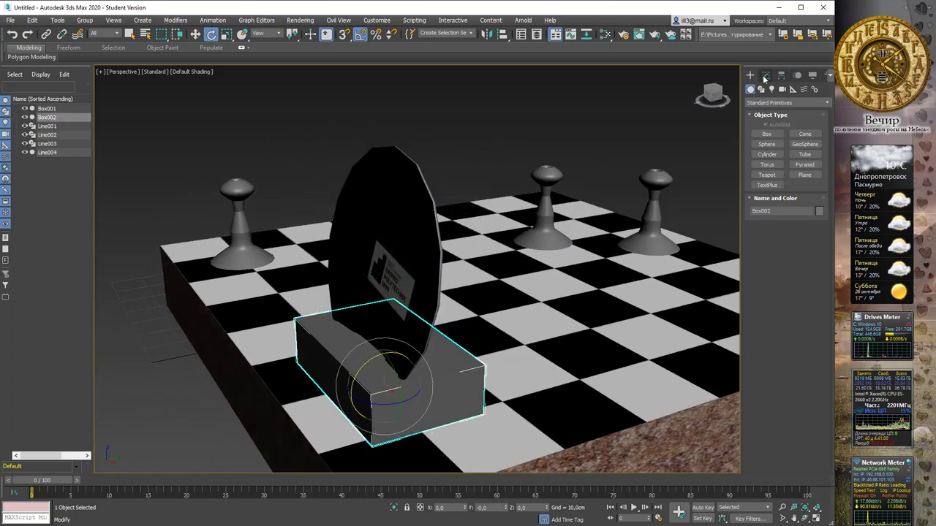
click(765, 102)
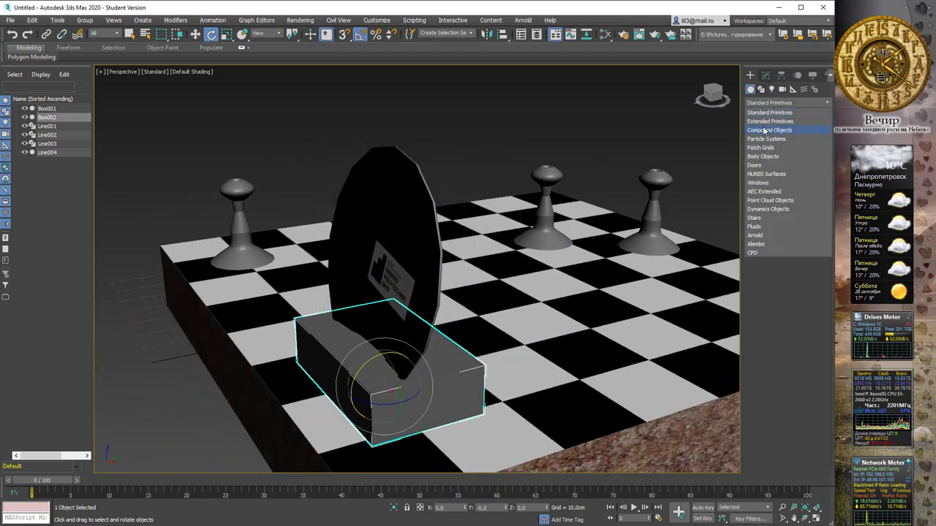
click(765, 130)
click(804, 185)
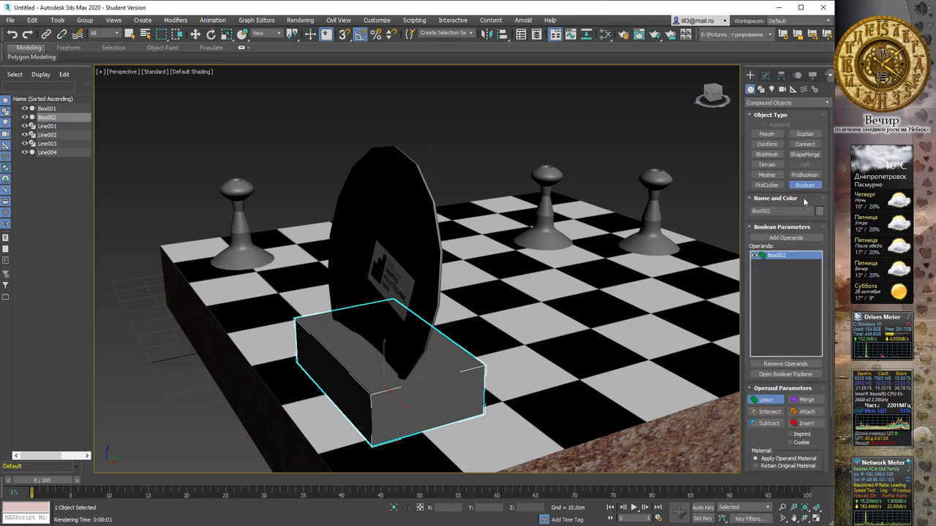
click(766, 424)
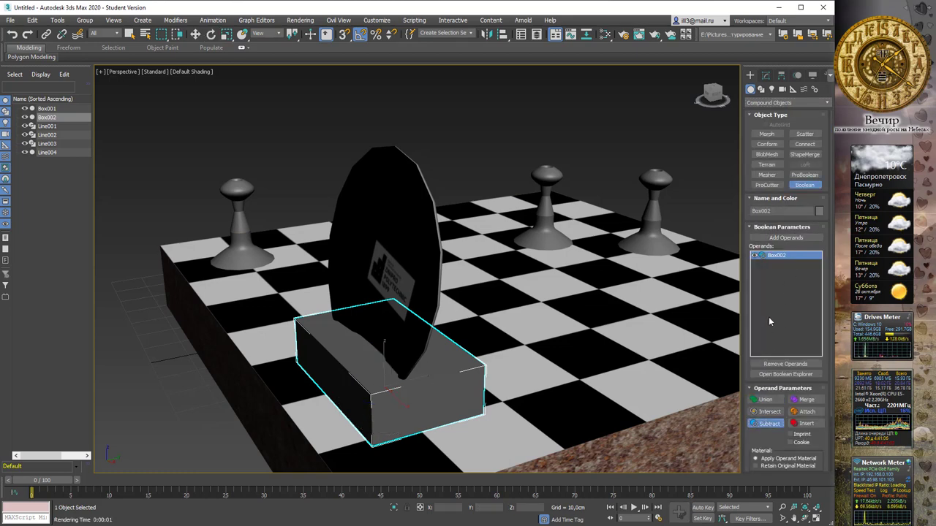
click(785, 238)
click(447, 272)
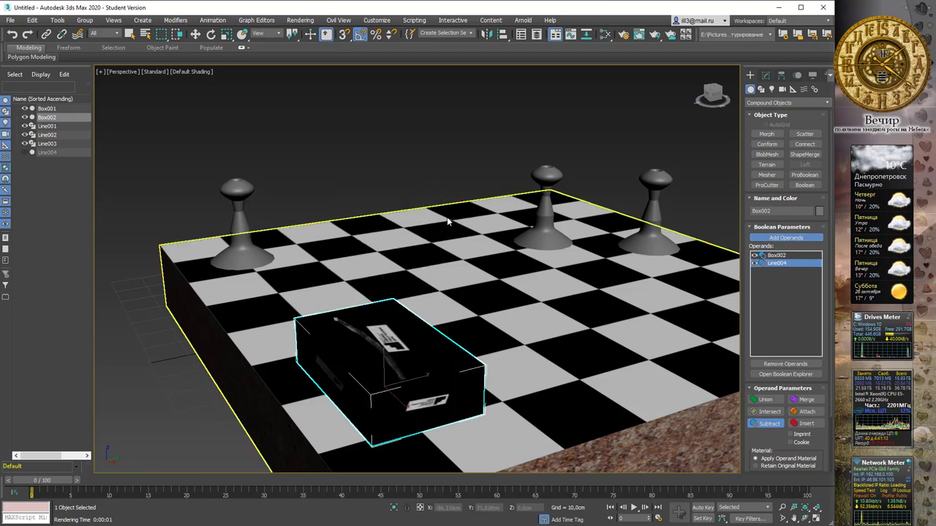
mouse_move(447, 216)
alt+middle_down()
mouse_move(431, 221)
mouse_move(608, 224)
mouse_move(543, 216)
mouse_move(548, 194)
mouse_move(441, 180)
alt+middle_up()
key(ctrl+z)
key(w)
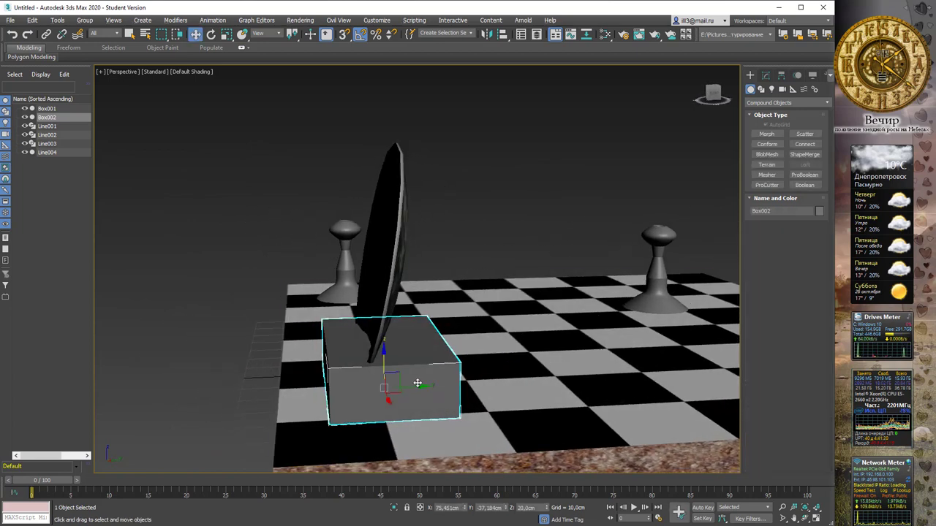
Step: Clone the disc, placing the copy off to the right
shift+drag(459, 380, 459, 379)
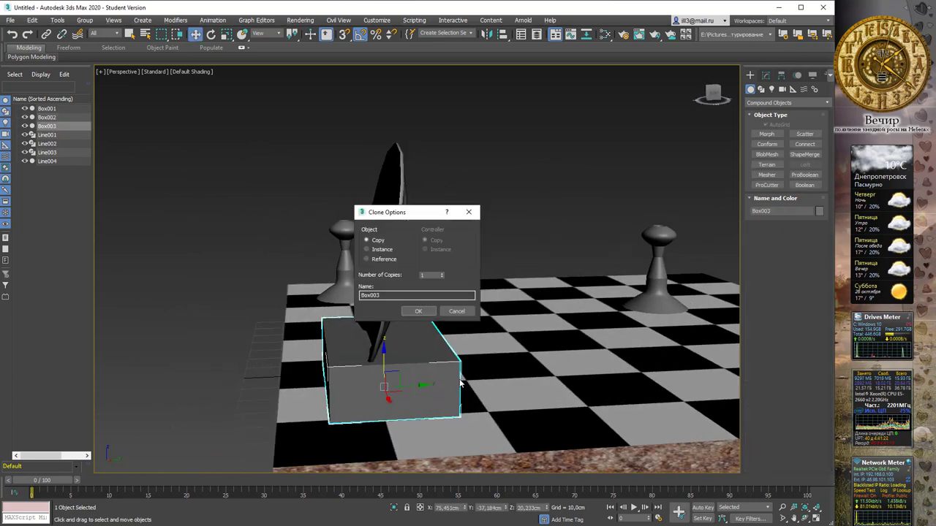
click(456, 311)
click(394, 253)
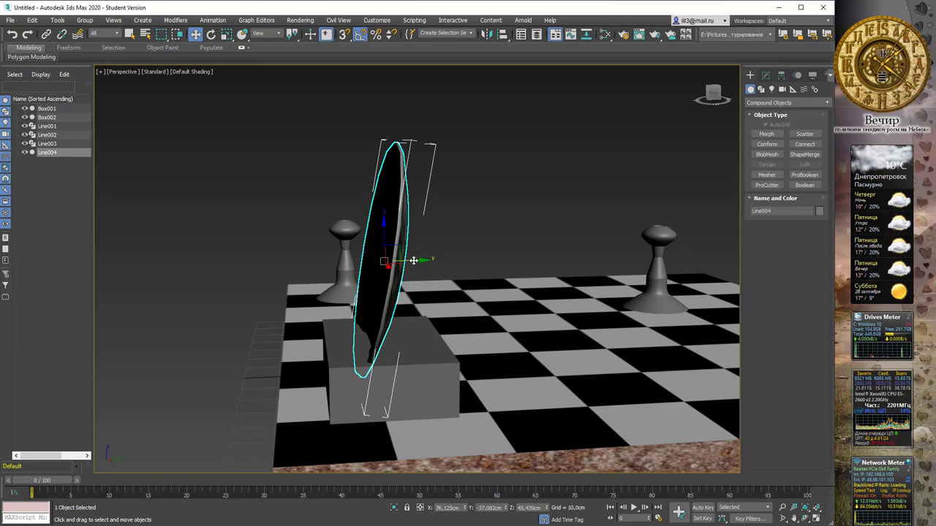
shift+drag(412, 260, 564, 257)
click(417, 308)
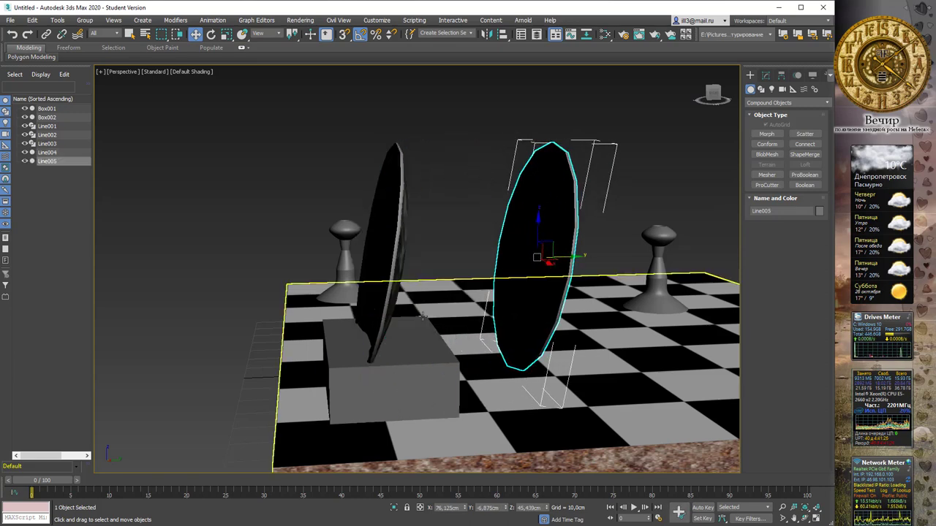
Step: Boolean-subtract the left disc from Box002 to carve a slot, then render
click(423, 353)
click(804, 185)
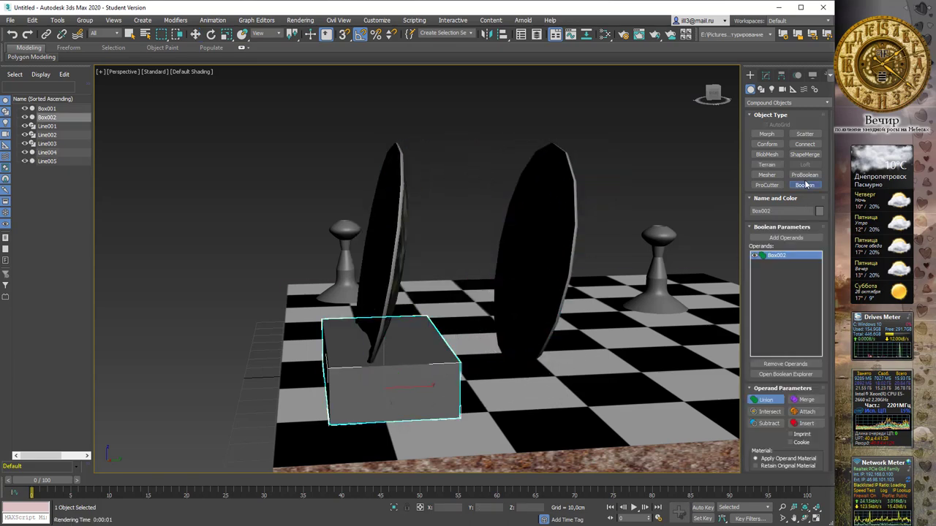
click(768, 423)
drag(741, 342, 636, 336)
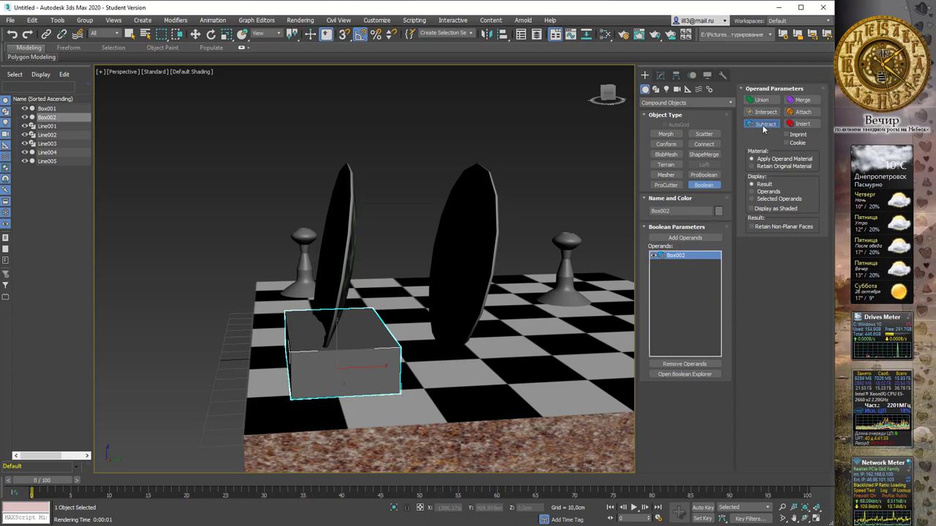
click(680, 238)
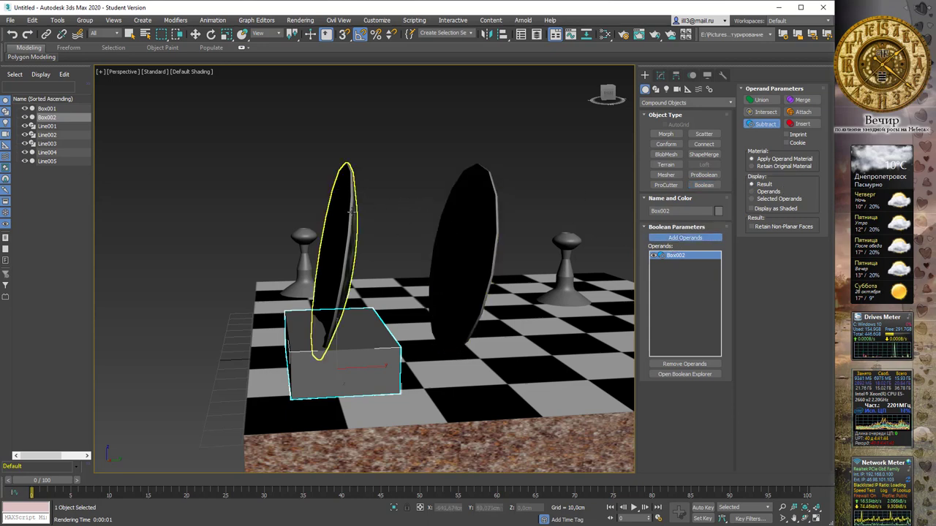
click(351, 210)
mouse_move(365, 220)
alt+middle_down()
mouse_move(383, 249)
mouse_move(383, 275)
alt+middle_up()
key(shift+q)
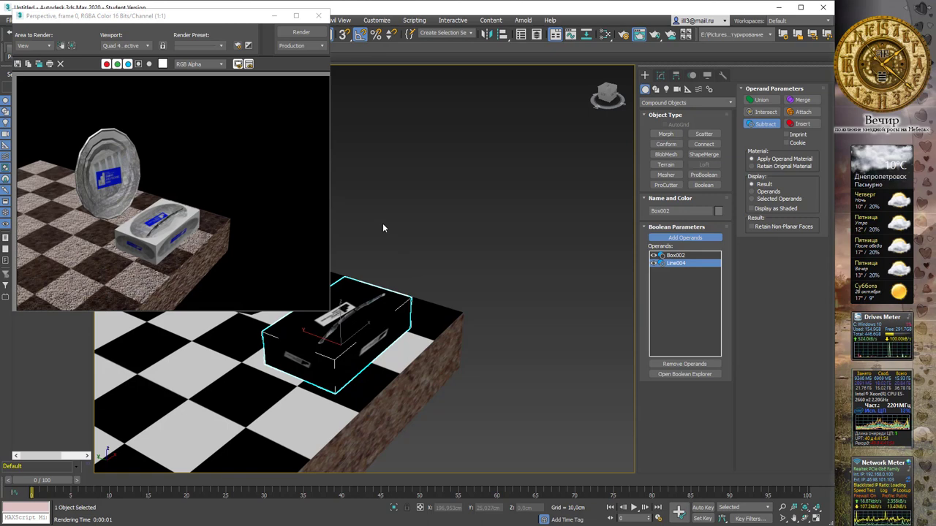
Step: Move the disc copy Line005 into Box002's carved slot and re-render to check it
click(322, 17)
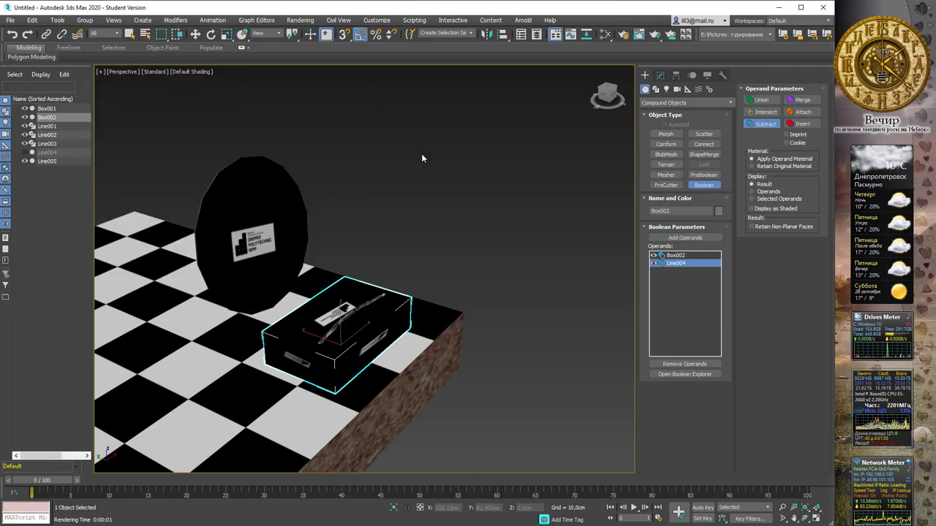
mouse_move(423, 156)
alt+middle_down()
mouse_move(428, 190)
mouse_move(341, 171)
mouse_move(413, 255)
mouse_move(439, 220)
mouse_move(414, 256)
alt+middle_up()
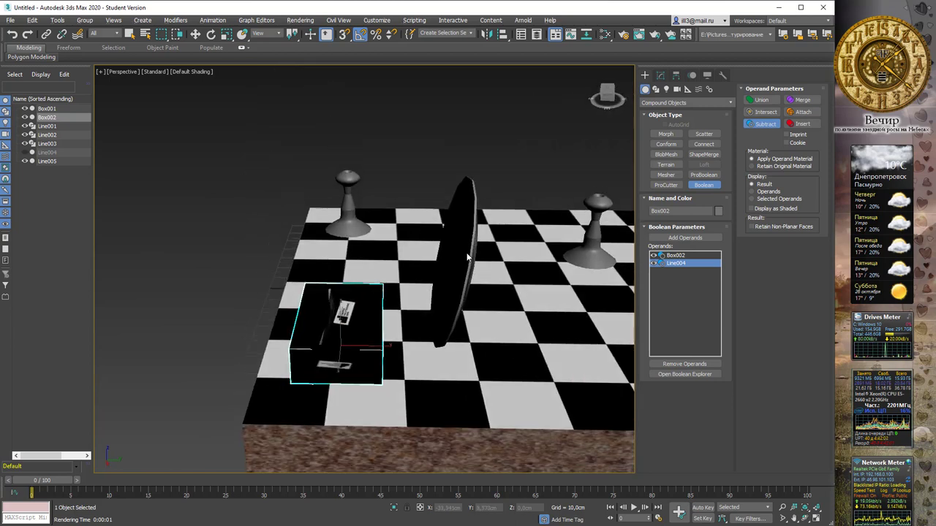
key(w)
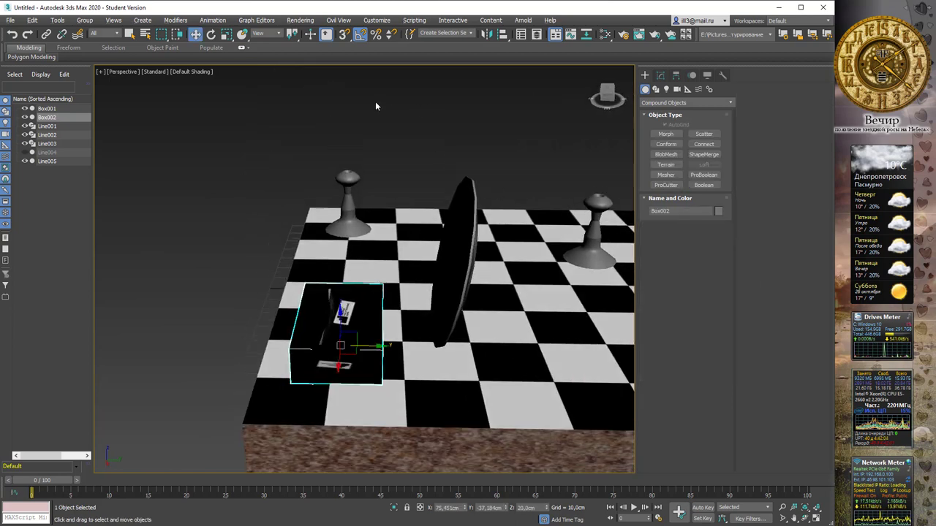
click(421, 213)
click(467, 254)
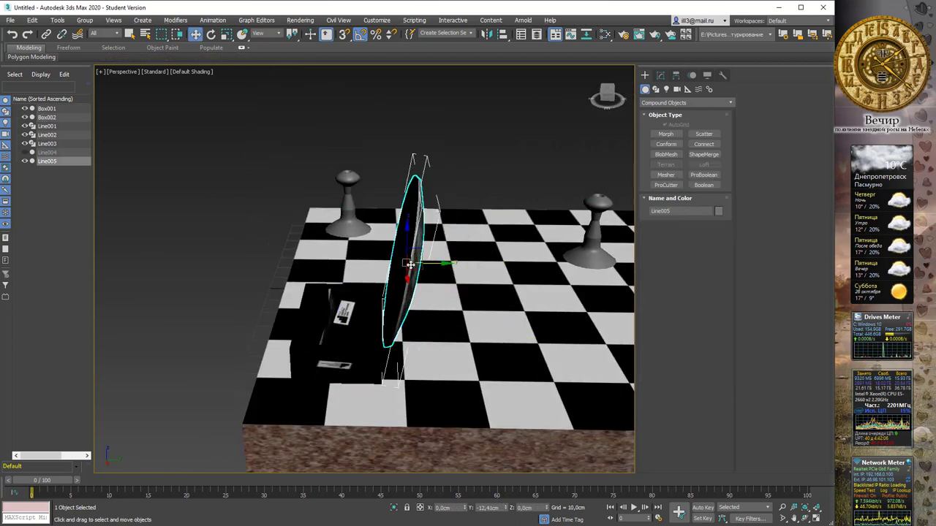
drag(482, 267, 369, 267)
click(371, 350)
alt+middle_drag(371, 349, 539, 275)
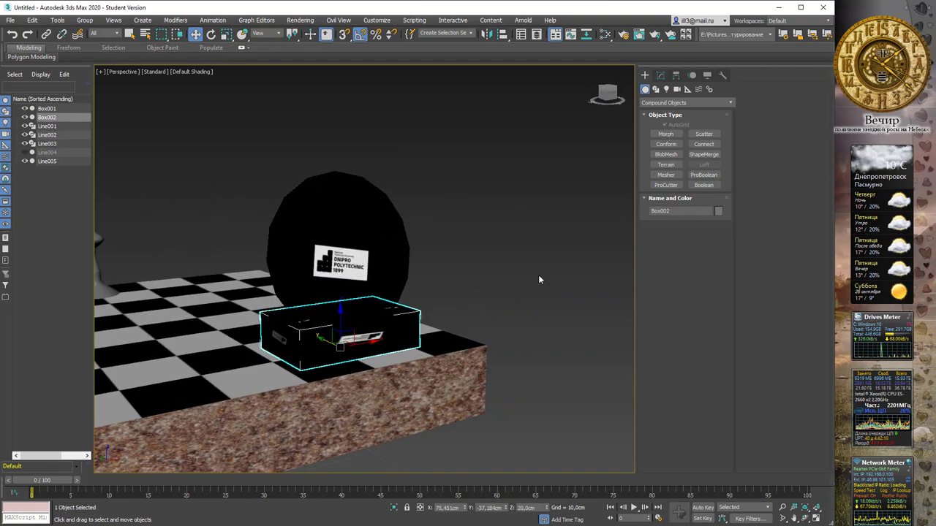
key(shift+q)
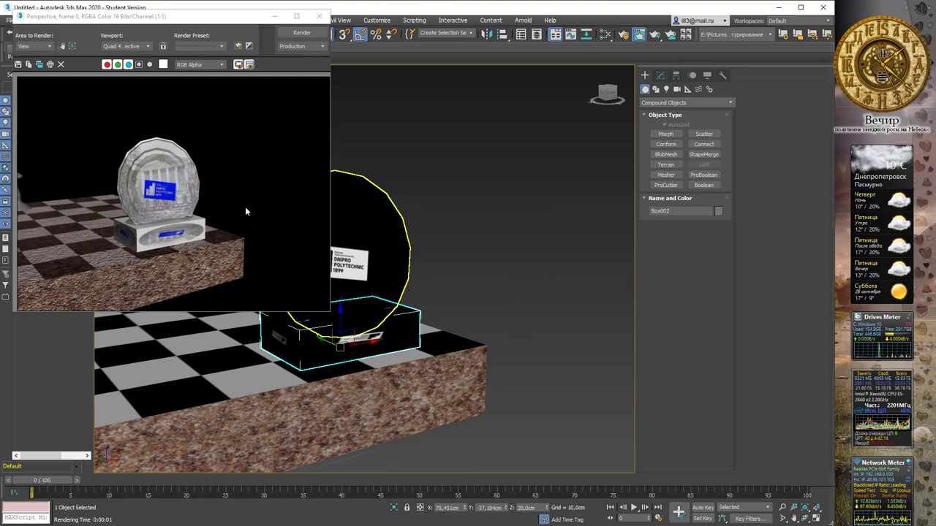
click(318, 16)
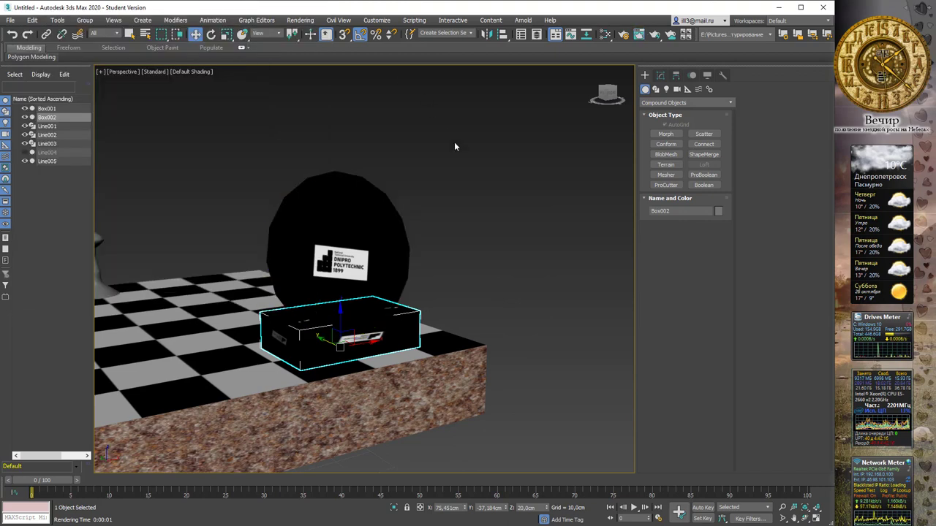
click(123, 72)
Step: Switch the viewport to High Quality shading and orbit around the coin and box
click(145, 72)
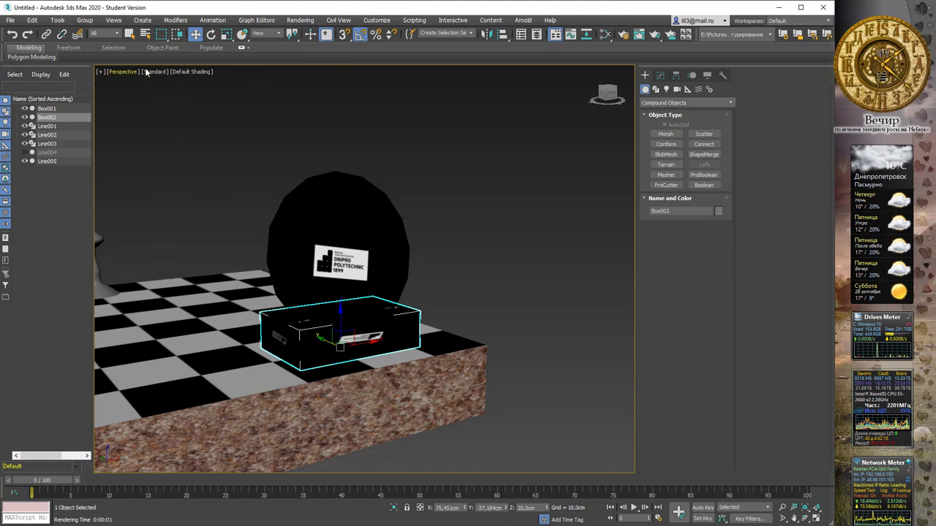
click(152, 71)
click(176, 96)
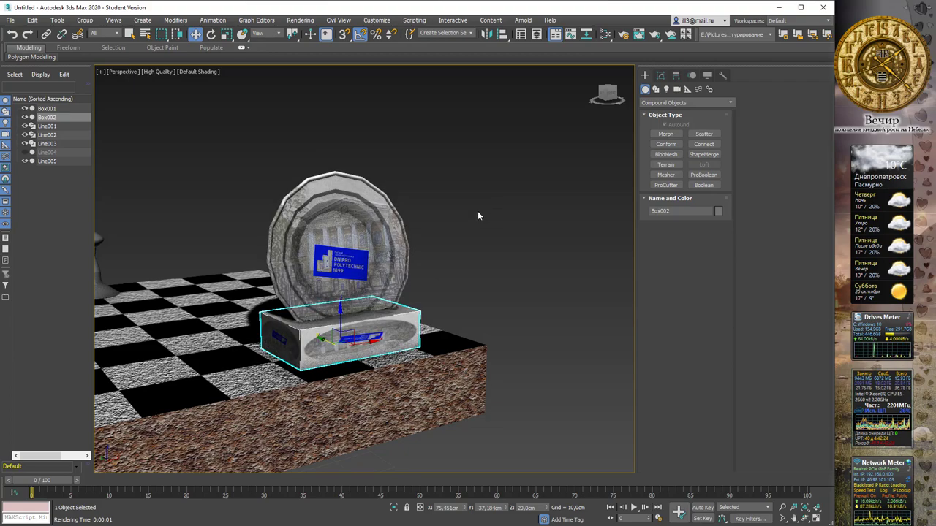
mouse_move(478, 212)
alt+middle_down()
mouse_move(328, 211)
mouse_move(430, 229)
mouse_move(503, 221)
mouse_move(476, 205)
mouse_move(494, 207)
alt+middle_up()
Step: Reopen the Slate editor, review Material #29 Blend's Material 1, Material 2 and Mask, then close it
key(m)
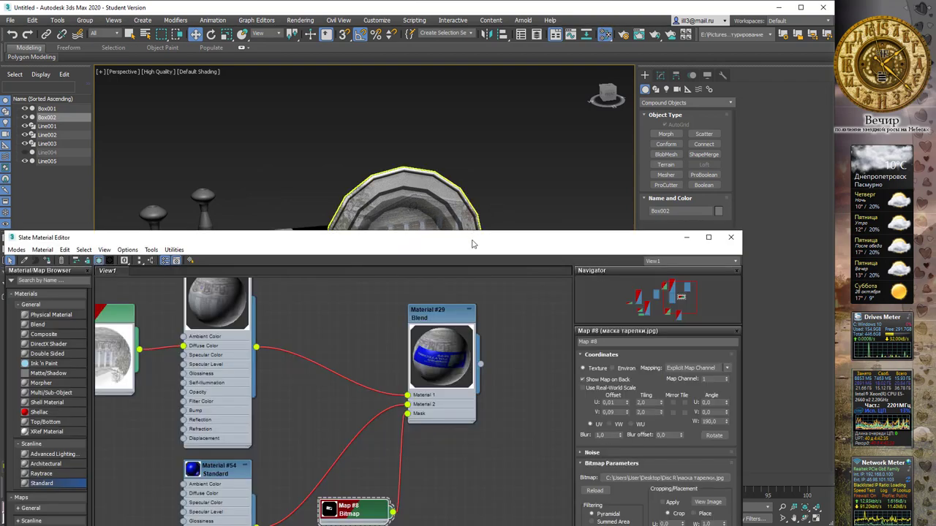
mouse_move(471, 244)
mouse_down()
mouse_move(474, 175)
mouse_move(512, 244)
mouse_move(511, 174)
mouse_move(568, 388)
mouse_move(547, 286)
mouse_up()
click(453, 242)
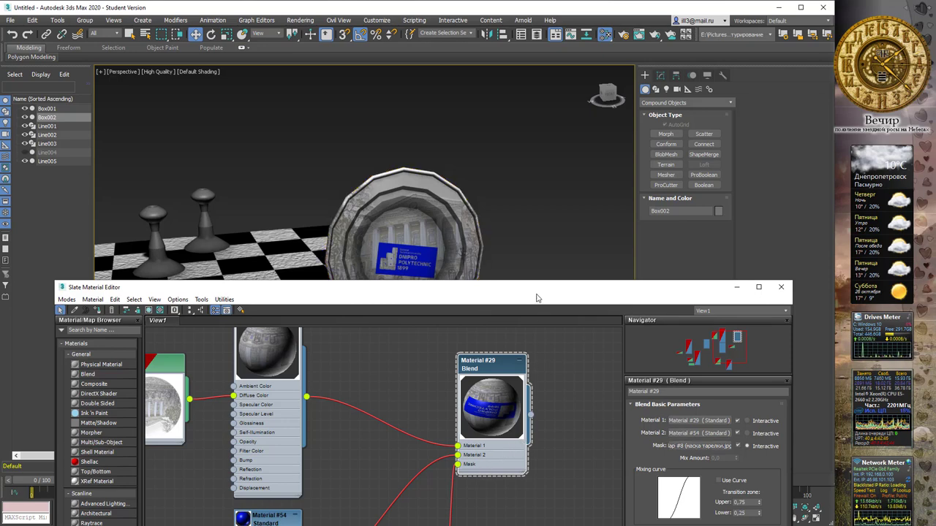
drag(536, 298, 544, 111)
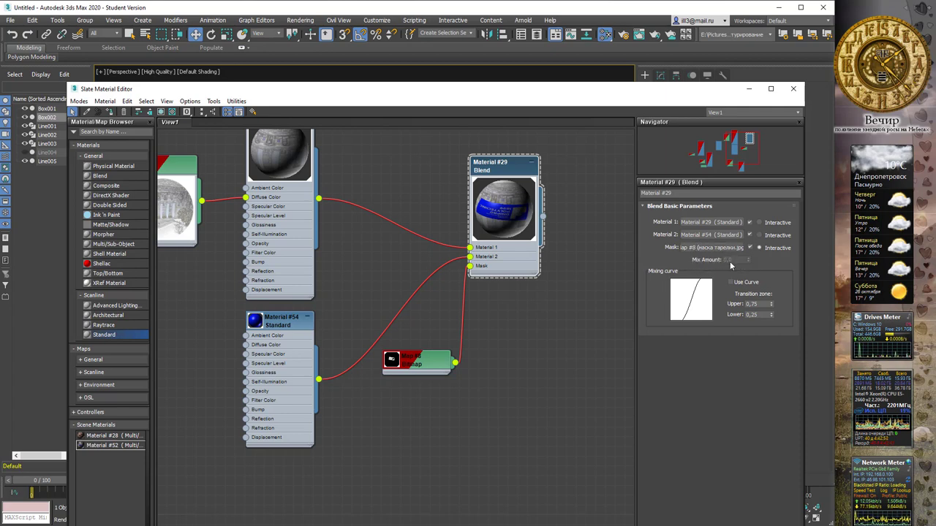
drag(614, 92, 551, 161)
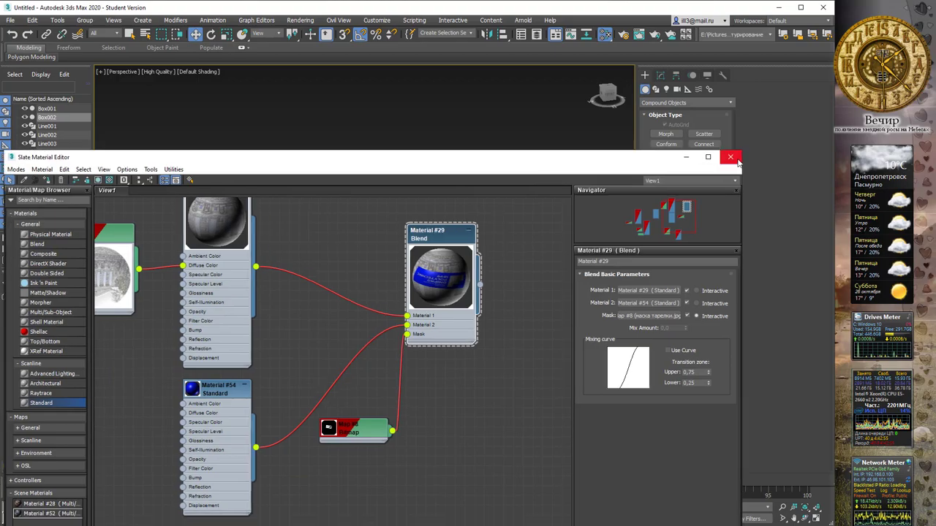
click(730, 157)
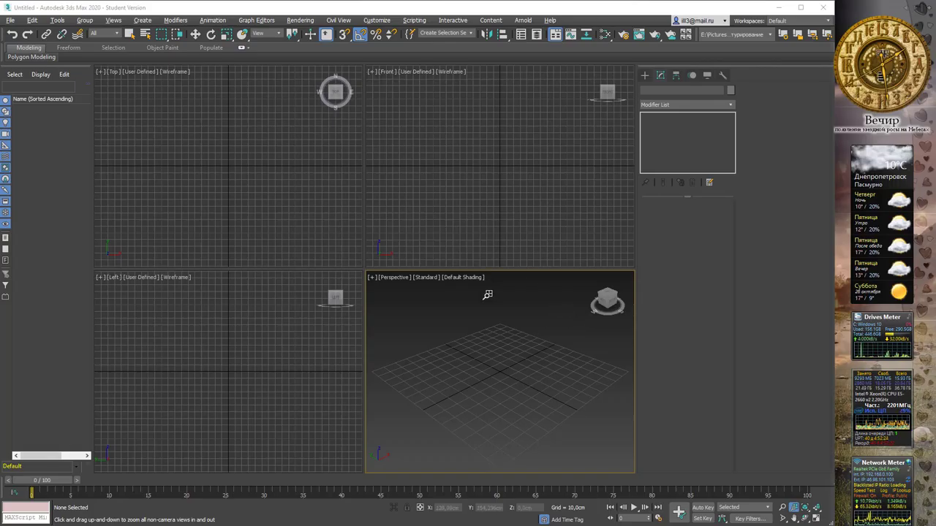
Step: Draw a tall rectangle in the front view and convert it to an editable spline
click(645, 76)
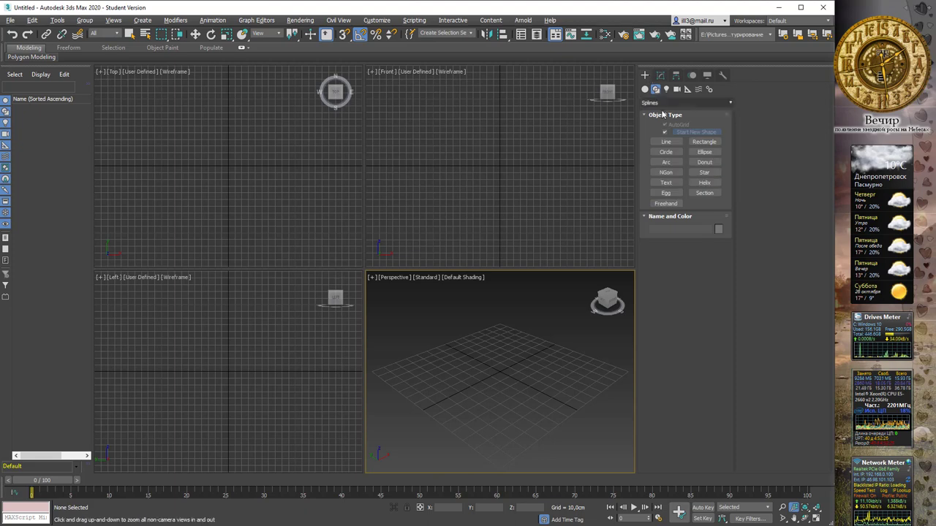
click(703, 141)
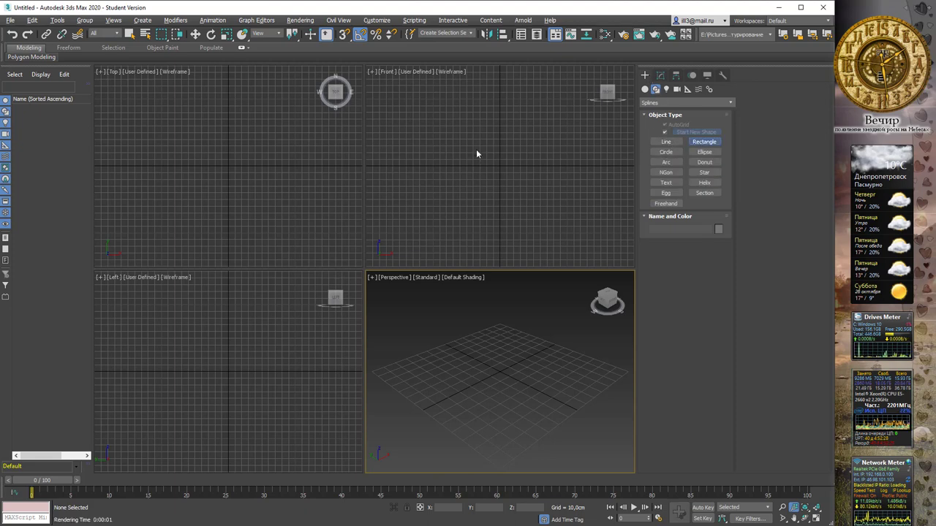
drag(463, 108, 578, 247)
right_click(578, 246)
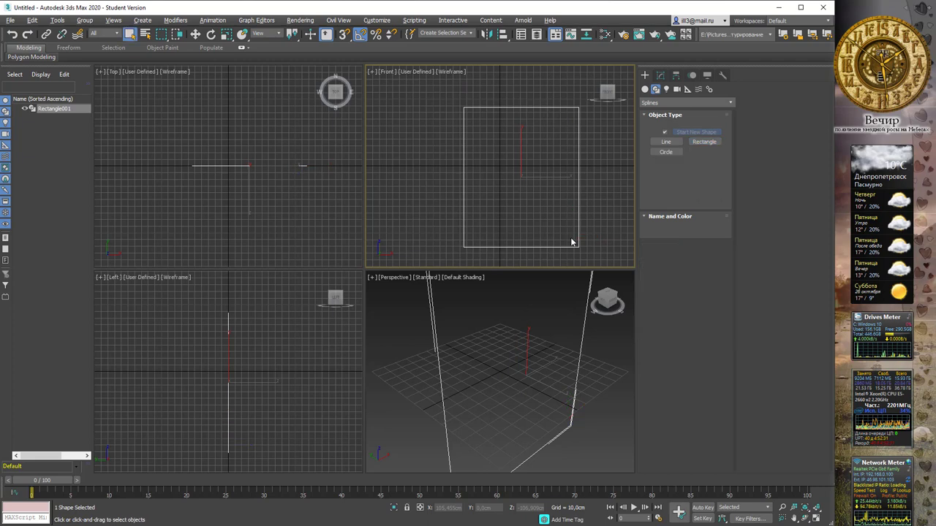
right_click(547, 105)
mouse_move(578, 206)
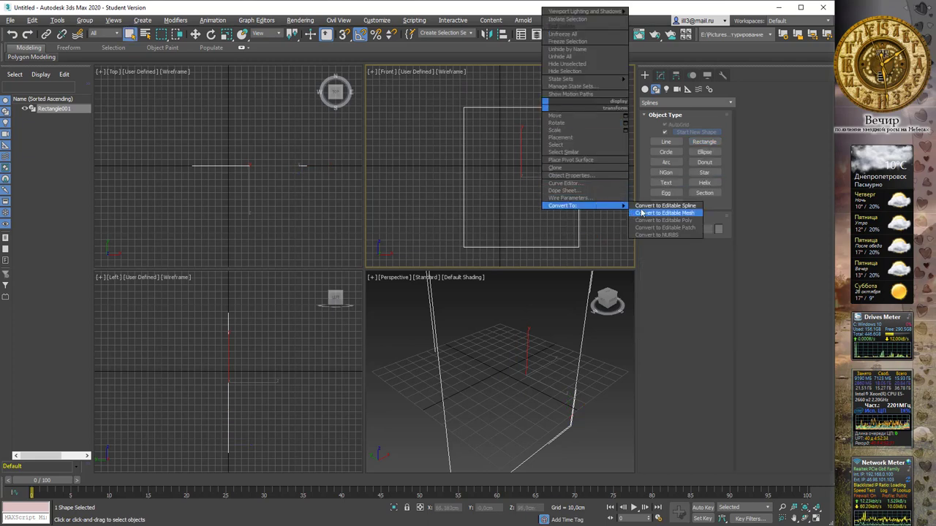
click(646, 206)
Step: Divide the rectangle's top segment at its midpoint
key(2)
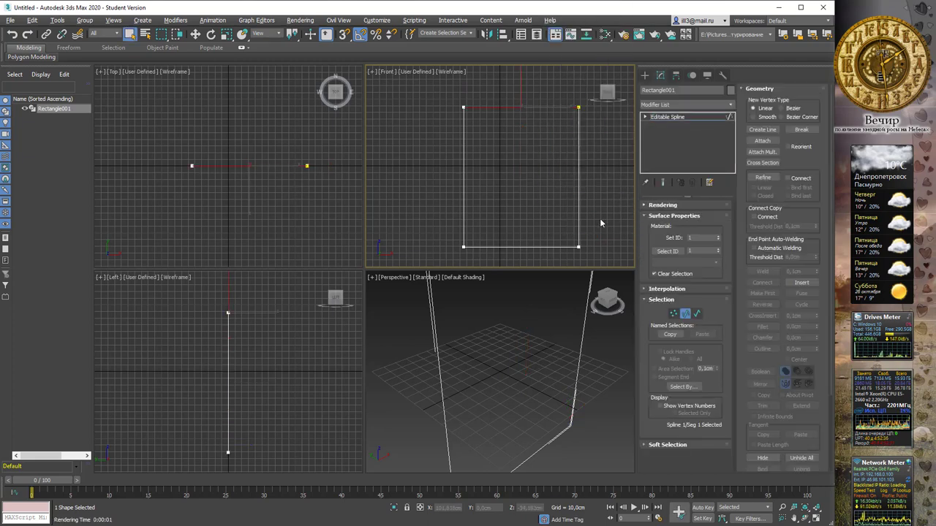
scroll(802, 417, down, 3)
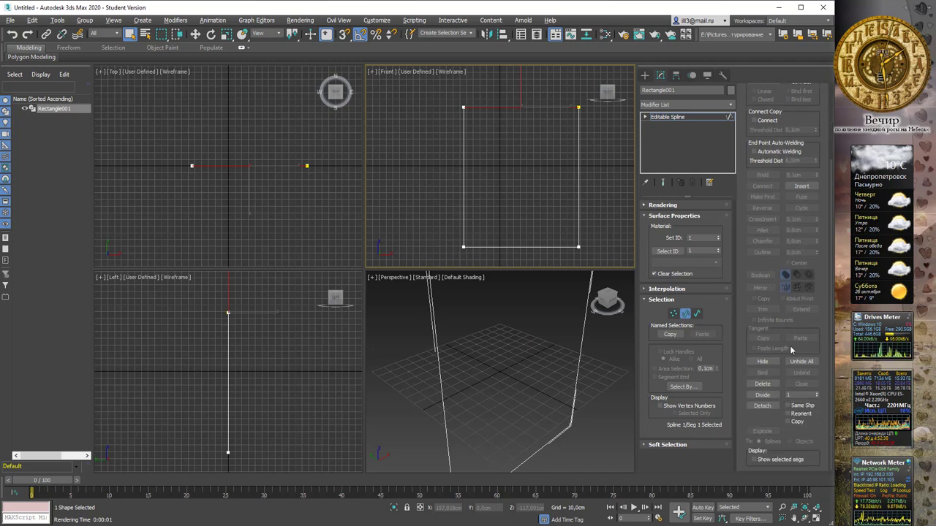
click(763, 395)
scroll(512, 161, up, 2)
middle_drag(467, 146, 441, 211)
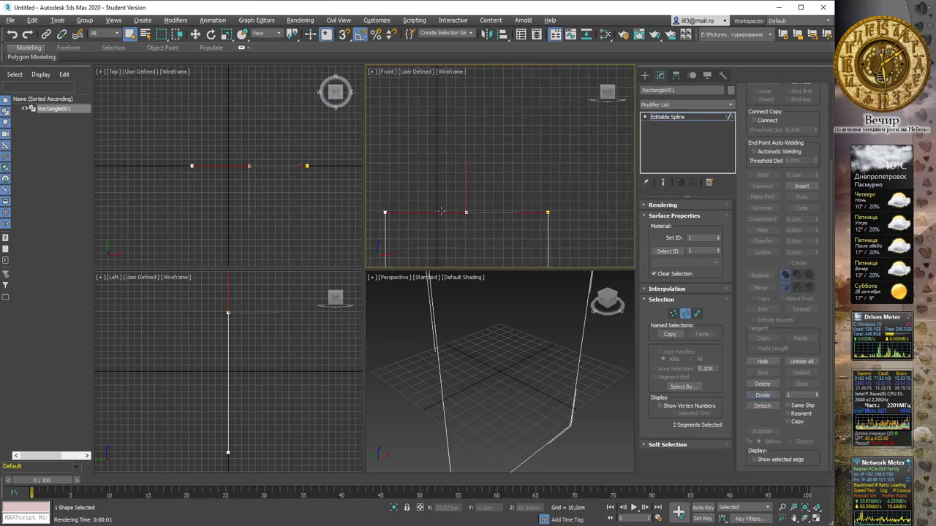
drag(455, 203, 502, 248)
key(w)
drag(466, 183, 472, 103)
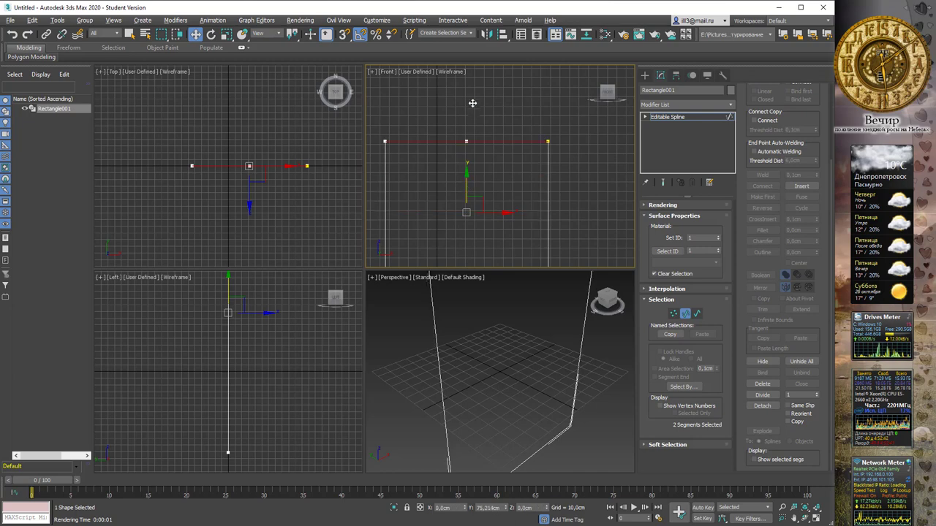
right_click(464, 115)
Step: Raise the top-middle vertex into a roof peak and set all five vertices to Corner
key(1)
click(467, 213)
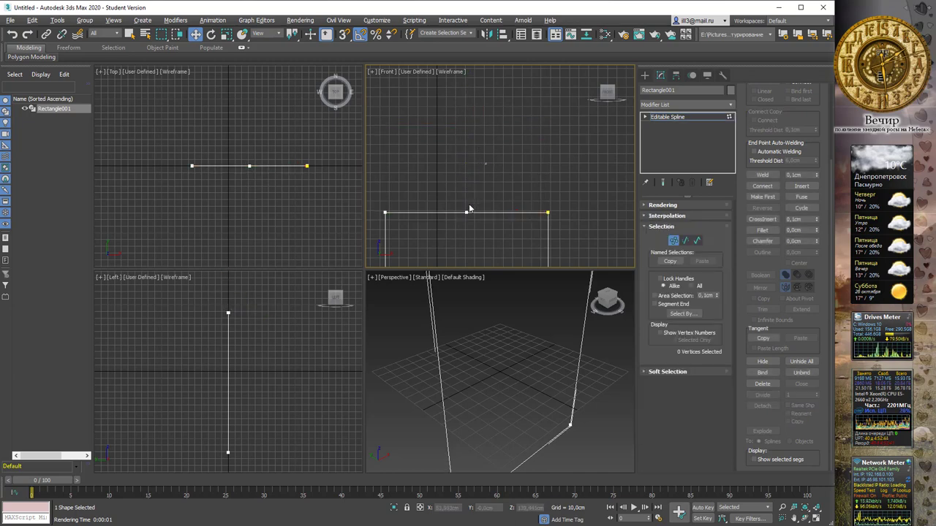
drag(465, 187, 468, 106)
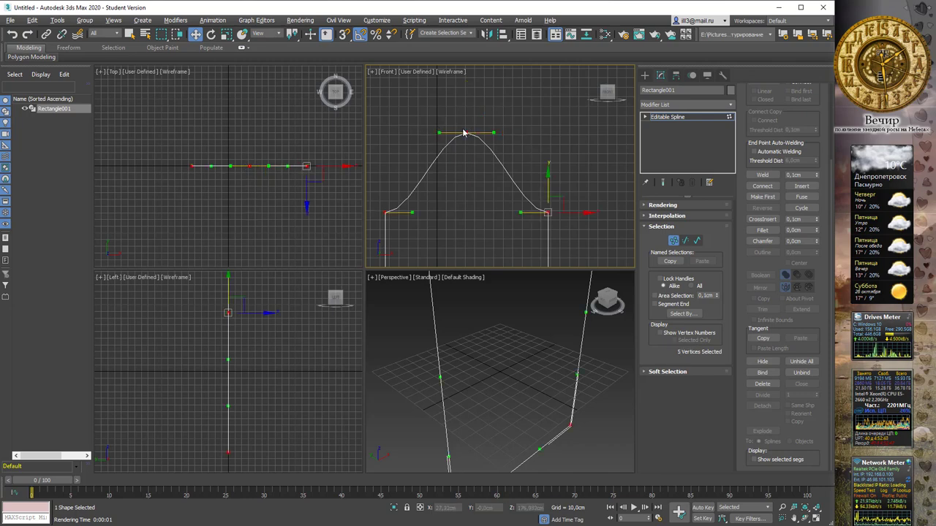
key(ctrl+a)
right_click(461, 130)
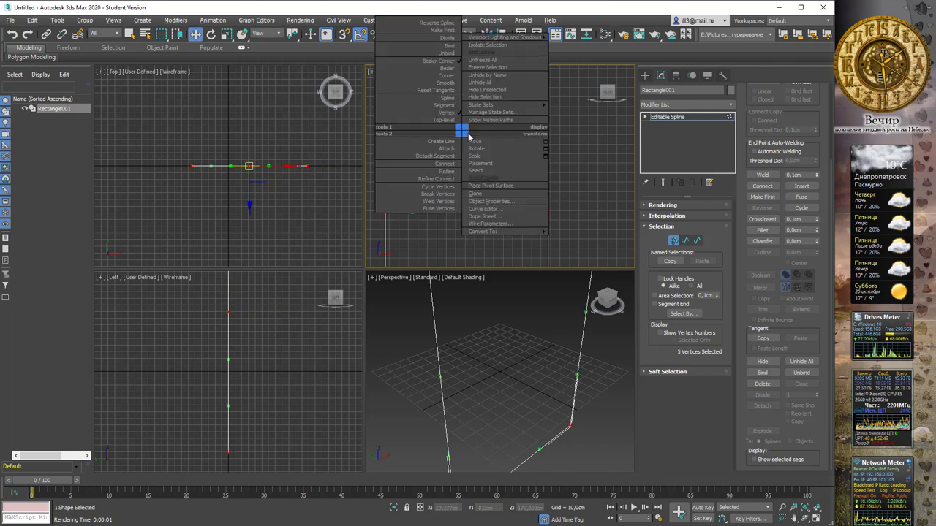
click(446, 75)
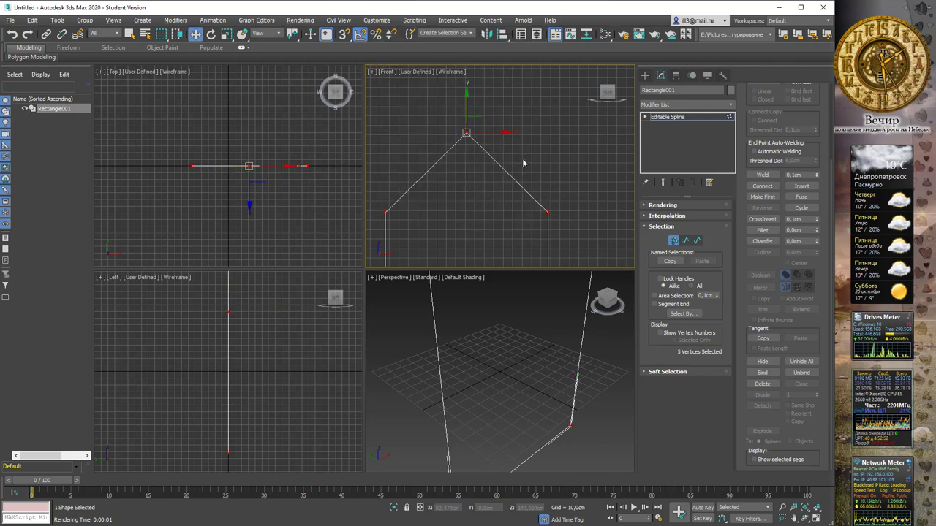
scroll(520, 153, down, 5)
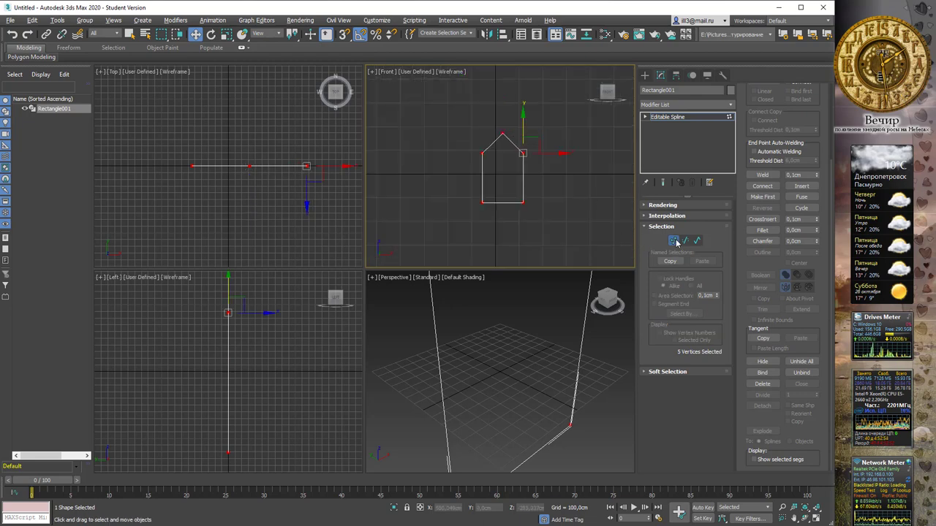
Step: Shift-scale the house outline to create a smaller copy named Rectangle002
key(1)
middle_drag(519, 130, 492, 157)
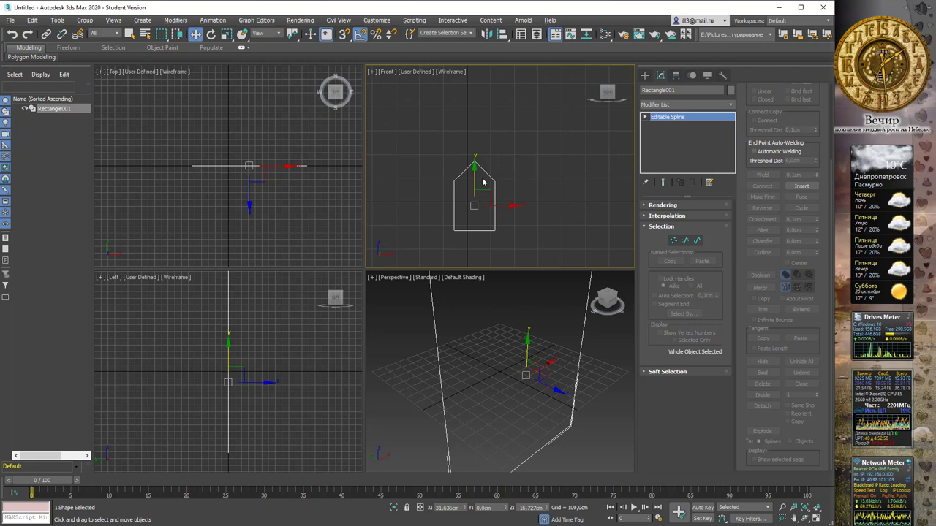
key(r)
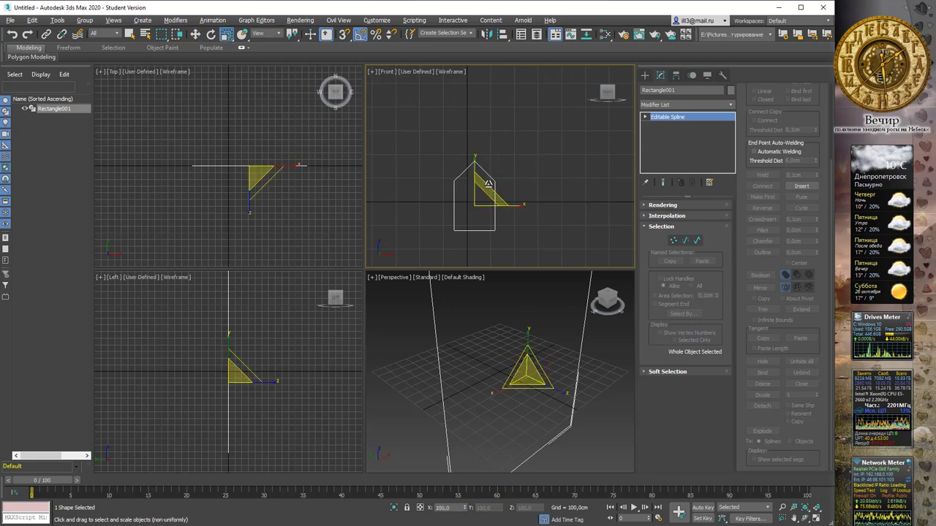
shift+drag(483, 194, 482, 194)
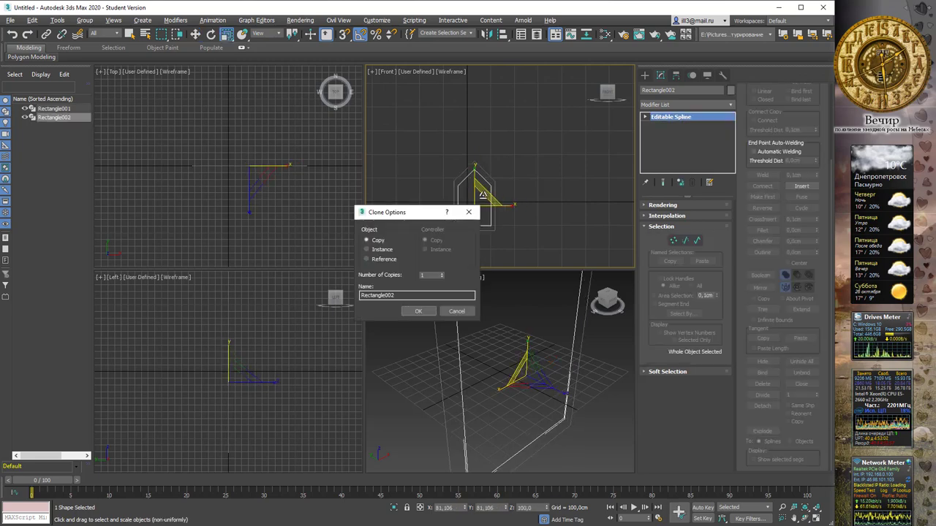
click(418, 312)
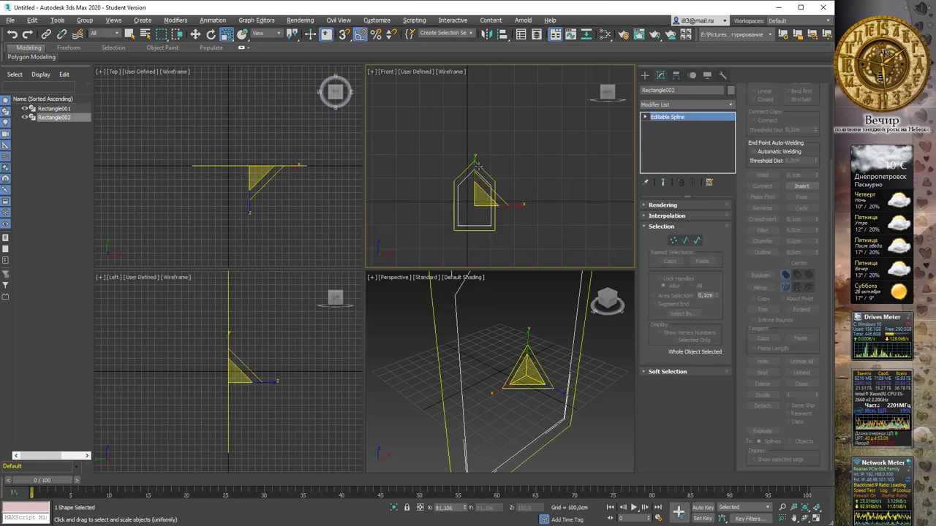
Step: Squash the copy vertically into a window and attach the outer house outline to Rectangle002
mouse_move(477, 165)
mouse_down()
mouse_move(513, 205)
mouse_move(476, 190)
mouse_move(476, 209)
mouse_move(475, 170)
mouse_up()
key(w)
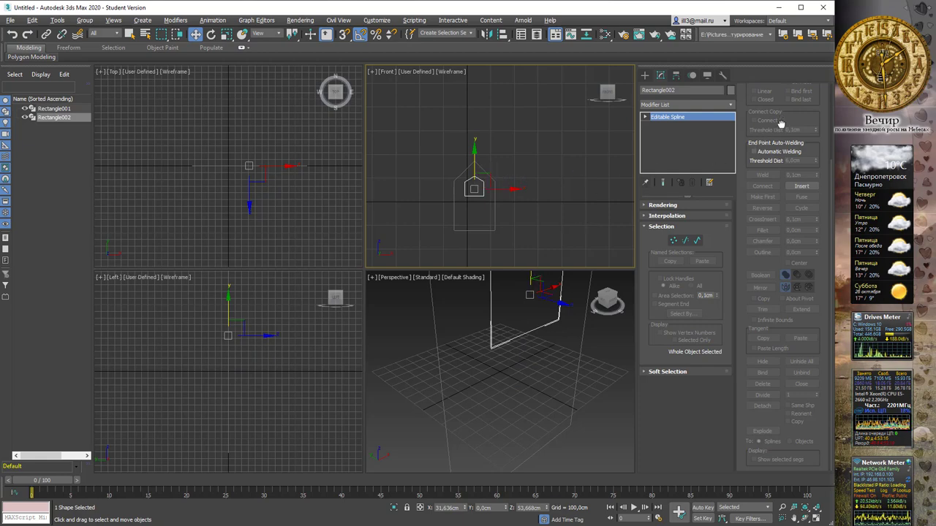
scroll(757, 146, up, 3)
click(762, 141)
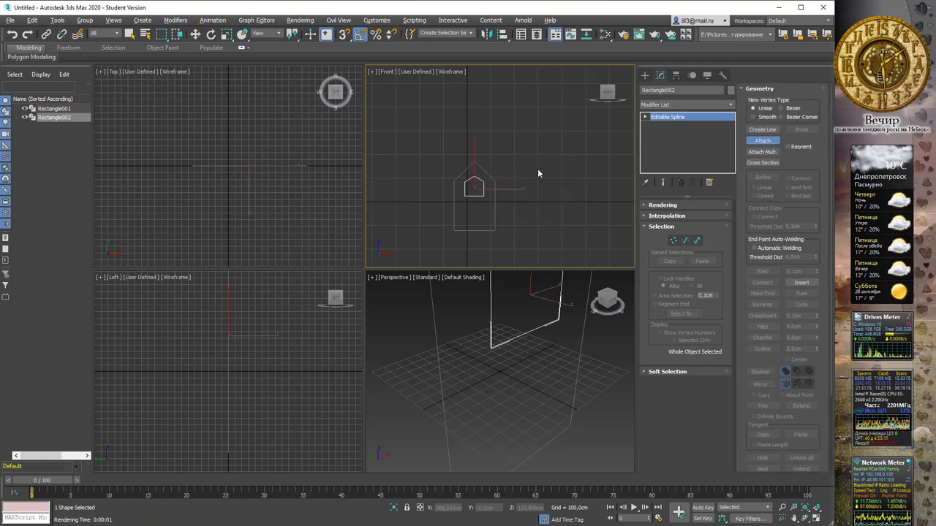
click(493, 182)
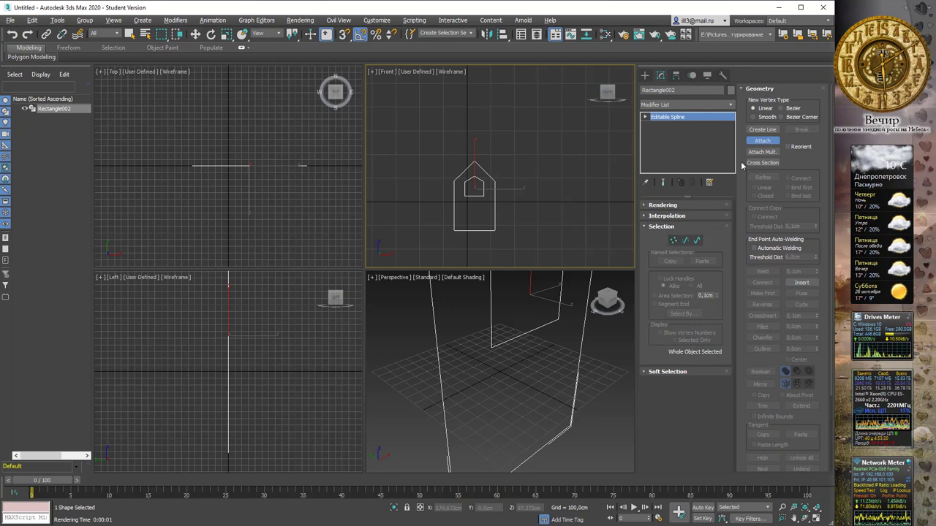
click(729, 107)
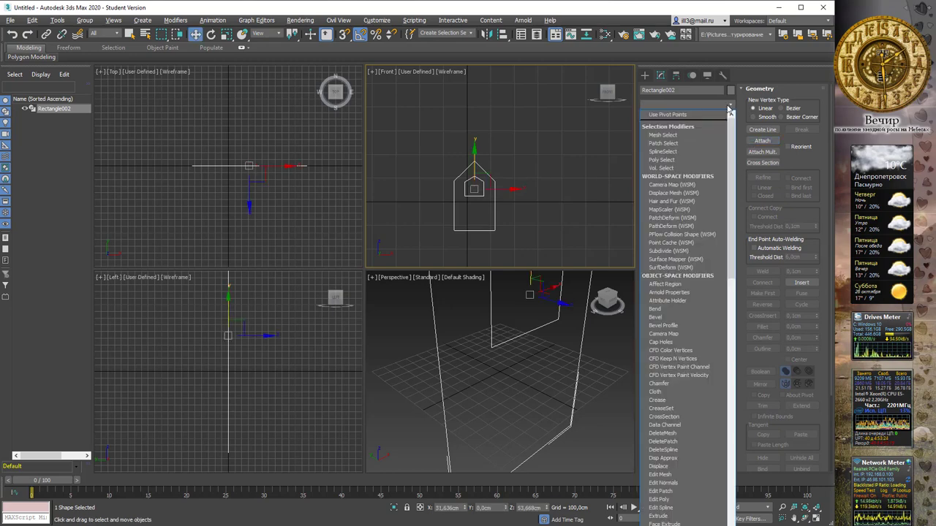
Step: Extrude the house outline 200 cm and view it in a maximized, zoomed-to-fit Perspective view
text(ex)
key(Return)
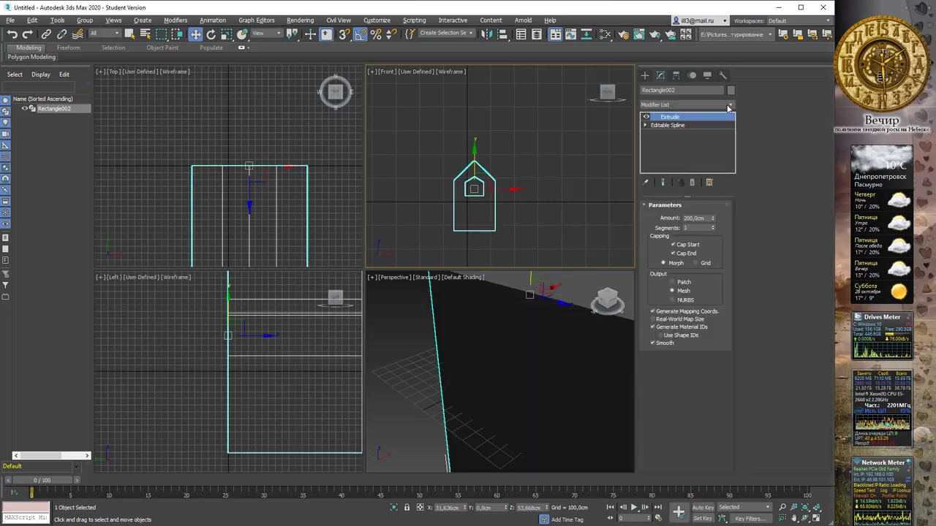
click(526, 323)
key(alt+w)
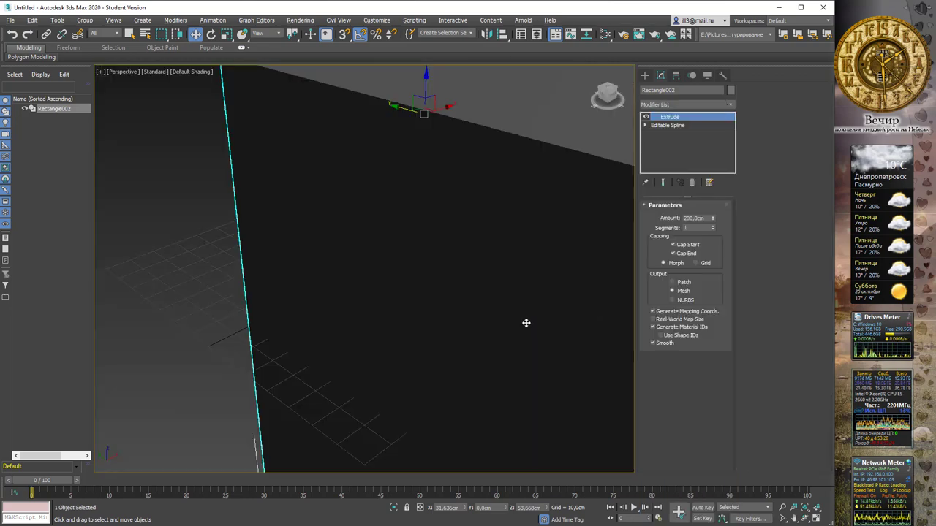
key(z)
mouse_move(486, 228)
alt+middle_down()
mouse_move(409, 215)
mouse_move(436, 200)
mouse_move(449, 209)
mouse_move(444, 217)
mouse_move(334, 199)
mouse_move(434, 211)
alt+middle_up()
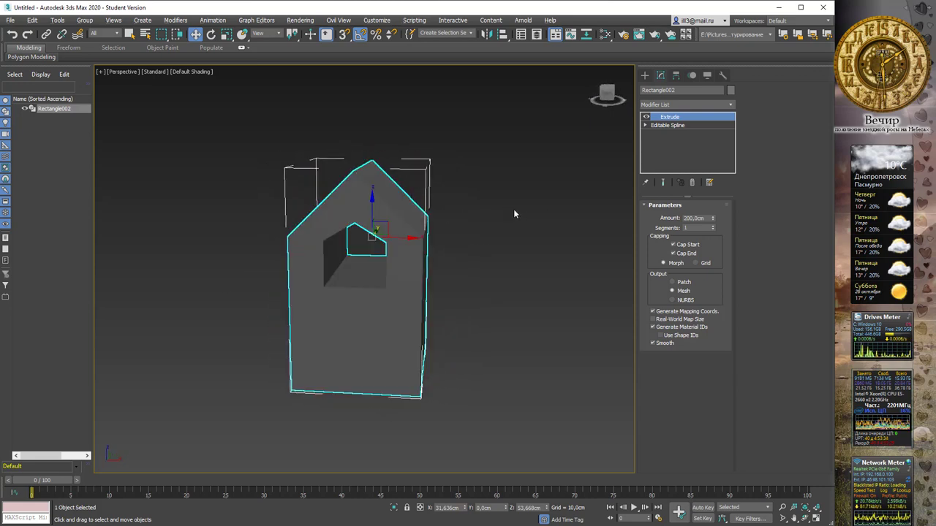
mouse_move(513, 209)
alt+middle_down()
mouse_move(439, 211)
mouse_move(457, 202)
mouse_move(464, 210)
alt+middle_up()
click(464, 209)
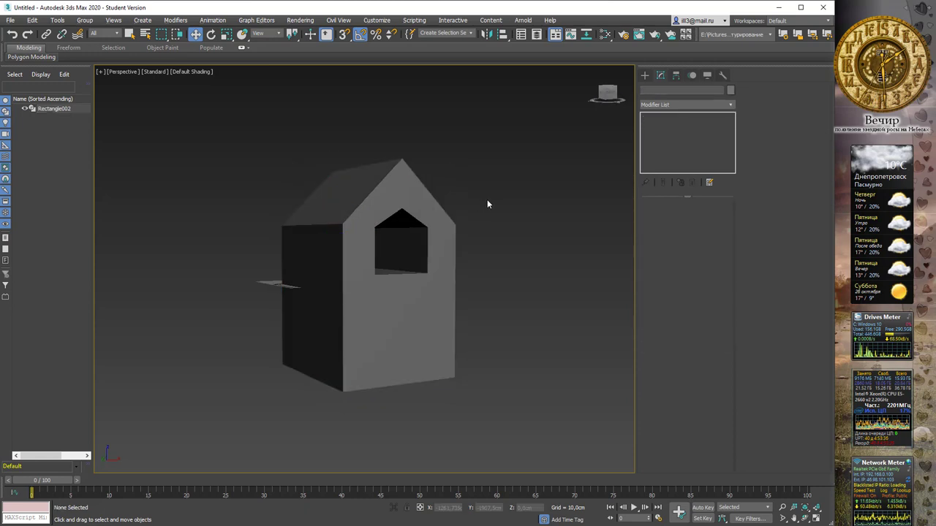
click(434, 213)
click(731, 107)
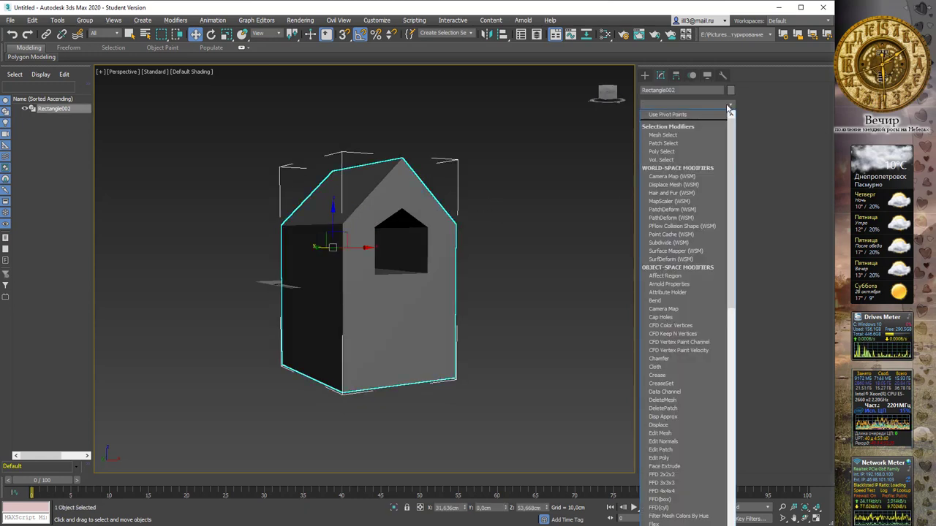
Step: Add a Box-mapped UVW Map modifier to the house and open the Slate Material Editor
text(uvw)
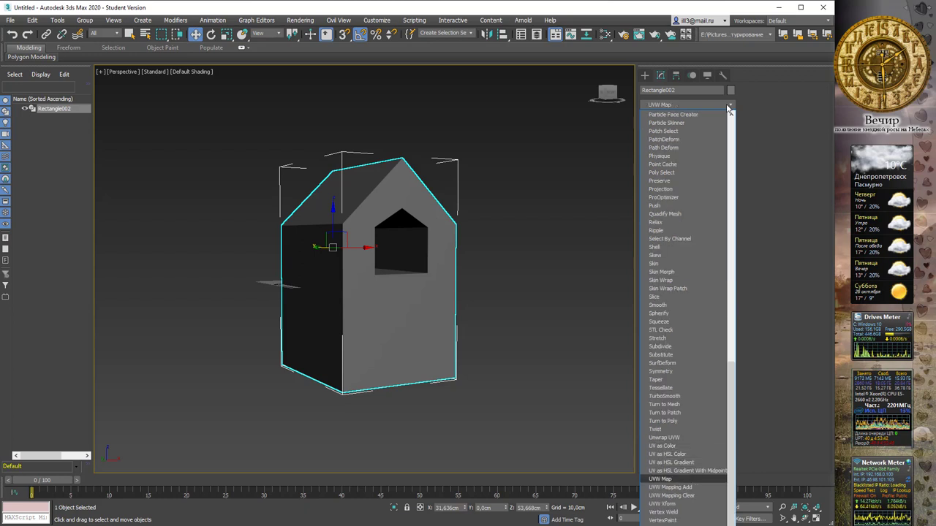
key(Return)
click(667, 261)
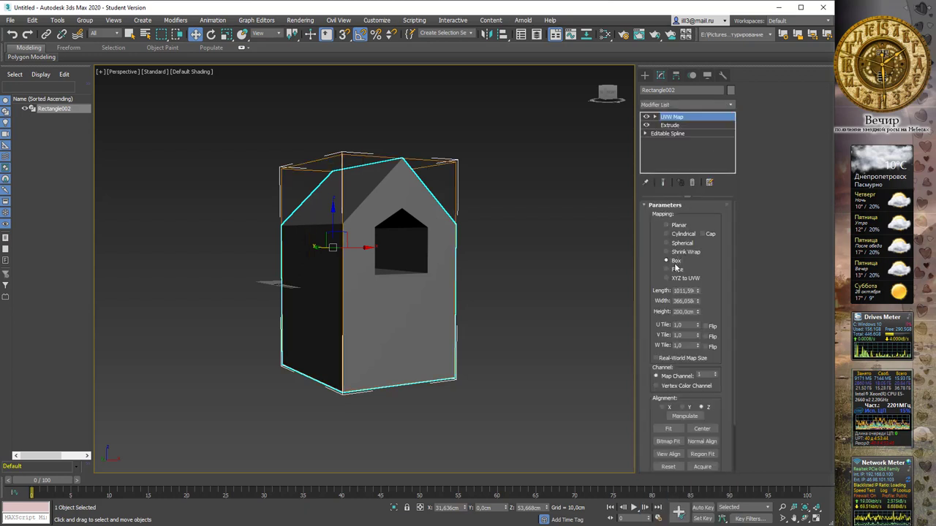
mouse_move(466, 212)
alt+middle_down()
mouse_move(540, 221)
mouse_move(469, 216)
mouse_move(540, 202)
mouse_move(380, 217)
mouse_move(469, 217)
alt+middle_up()
scroll(469, 215, down, 3)
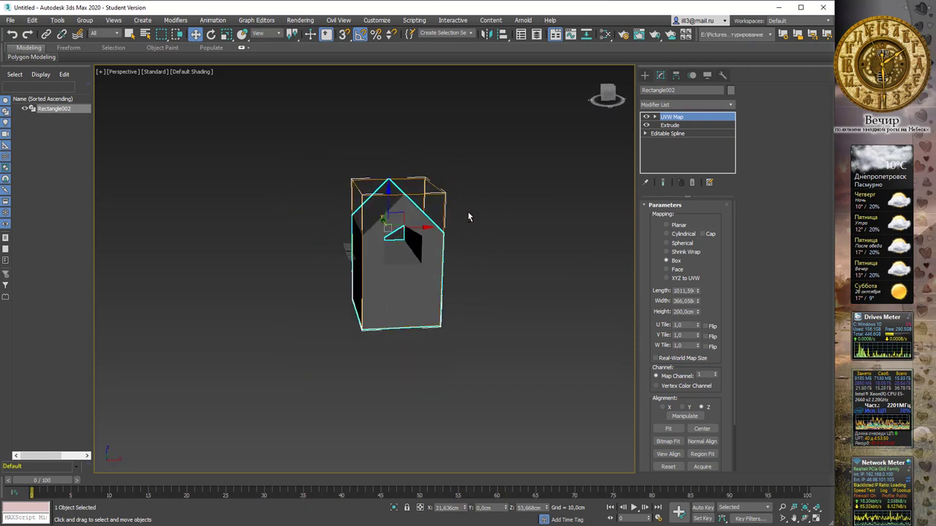
key(m)
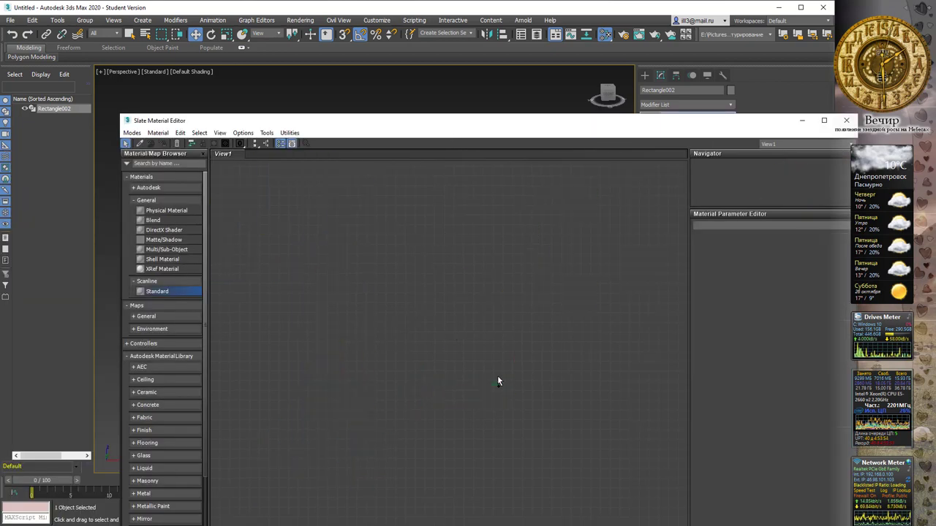
Step: Add Blend Material #58 with Standard Materials #56 and #57 and expand its node preview
drag(426, 126, 335, 18)
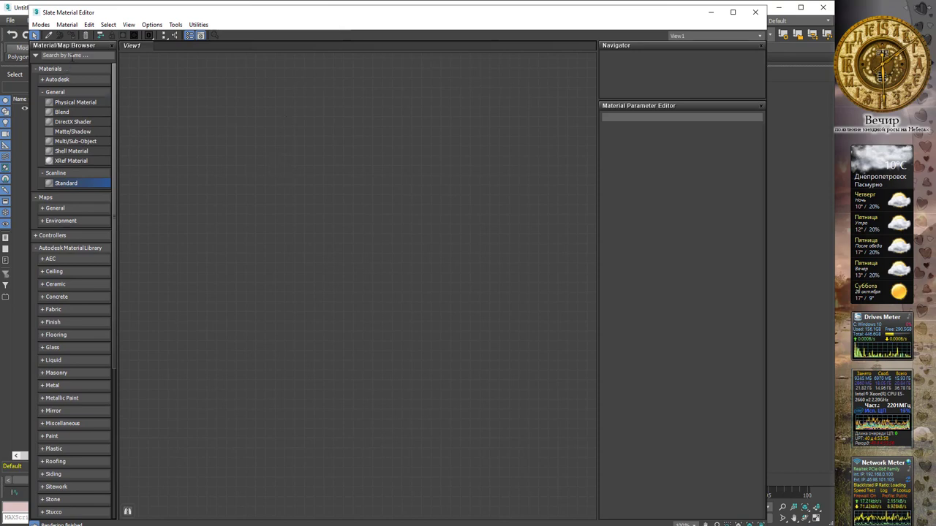
click(189, 35)
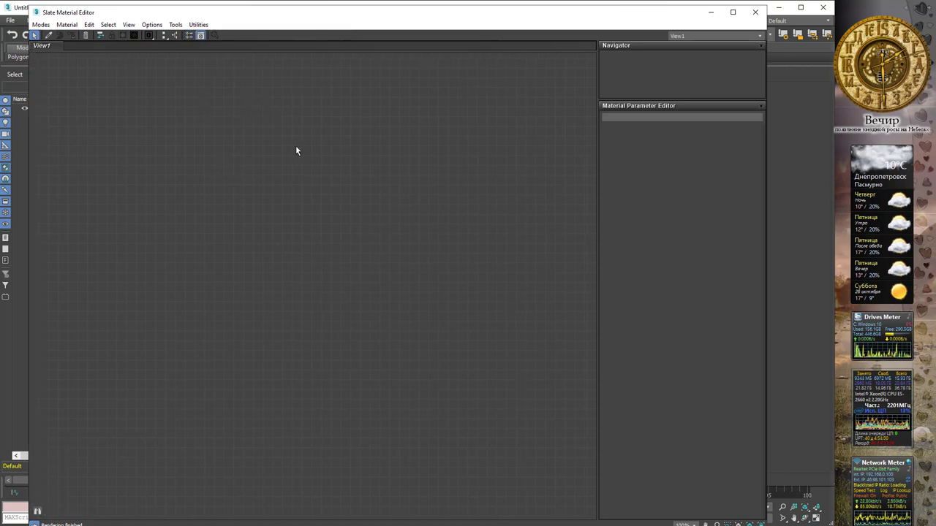
right_click(349, 148)
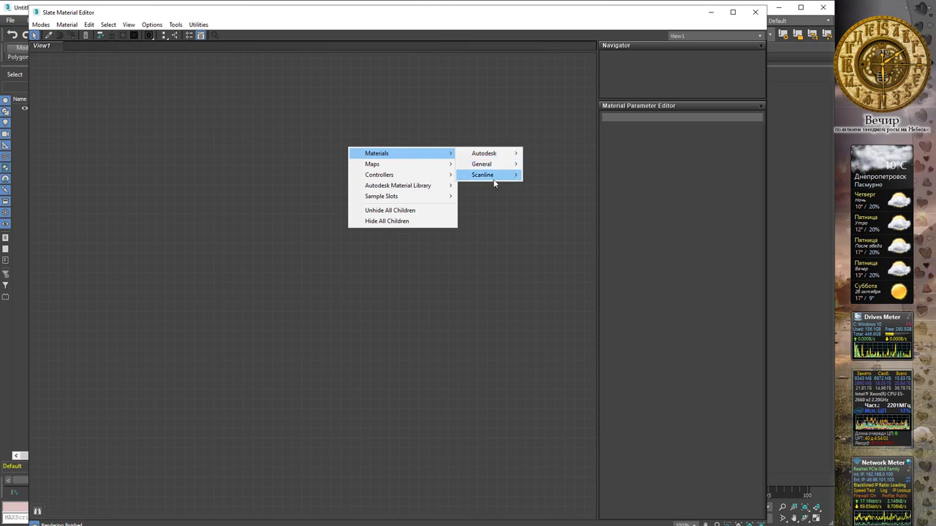
mouse_move(402, 152)
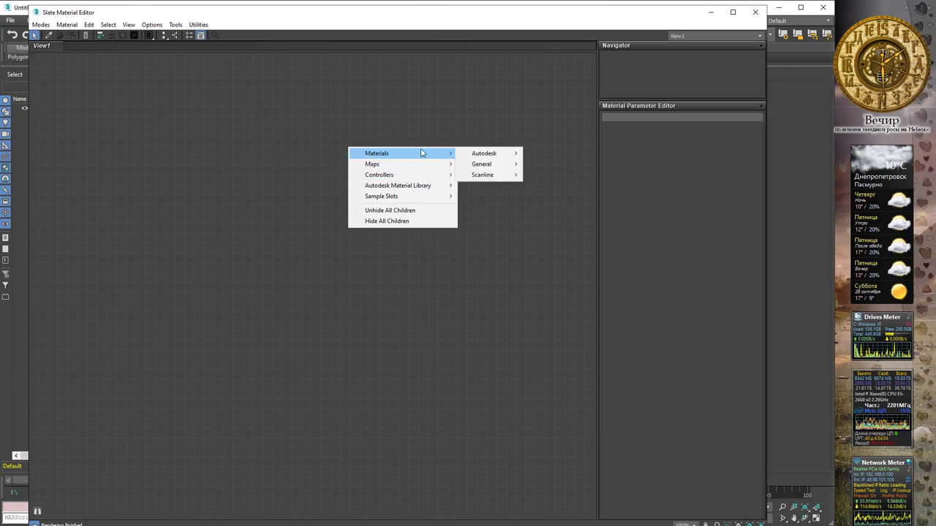
mouse_move(481, 164)
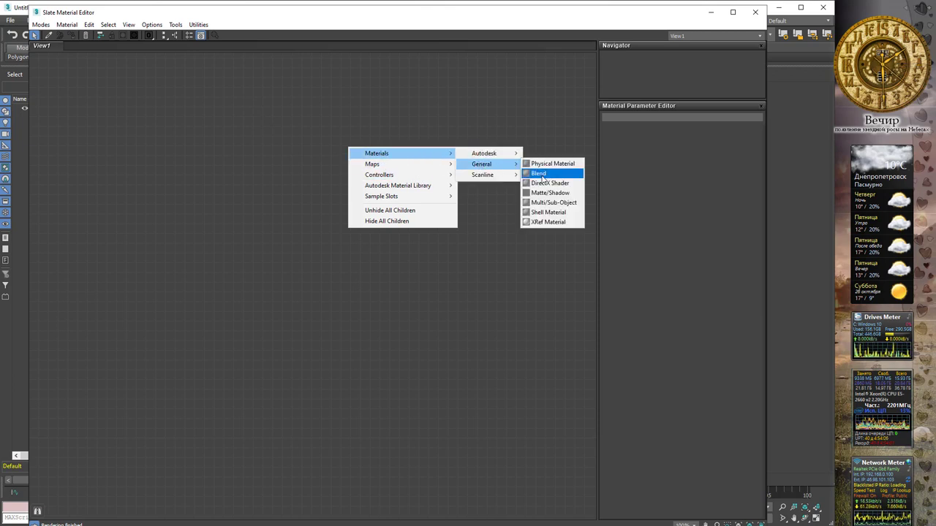
click(541, 174)
middle_drag(395, 138, 342, 207)
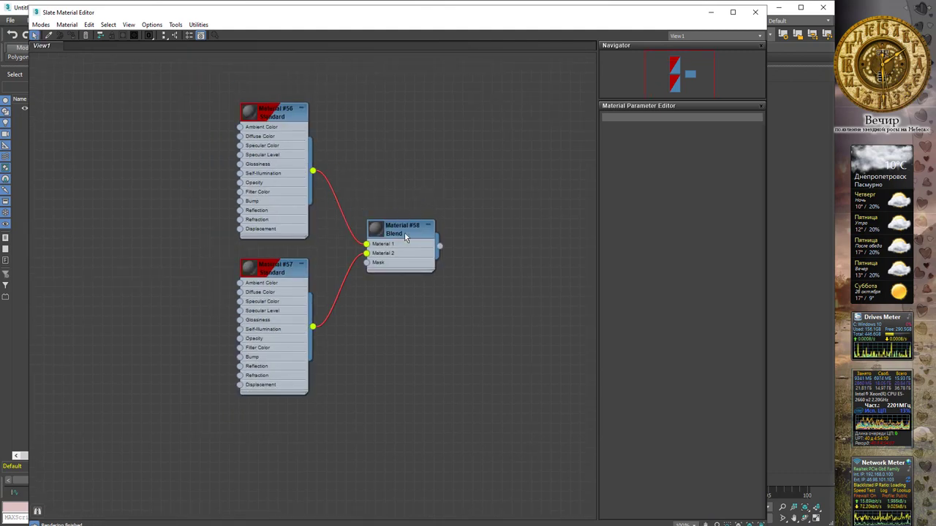
mouse_move(405, 234)
mouse_down()
mouse_move(436, 205)
mouse_move(449, 127)
mouse_up()
double_click(408, 205)
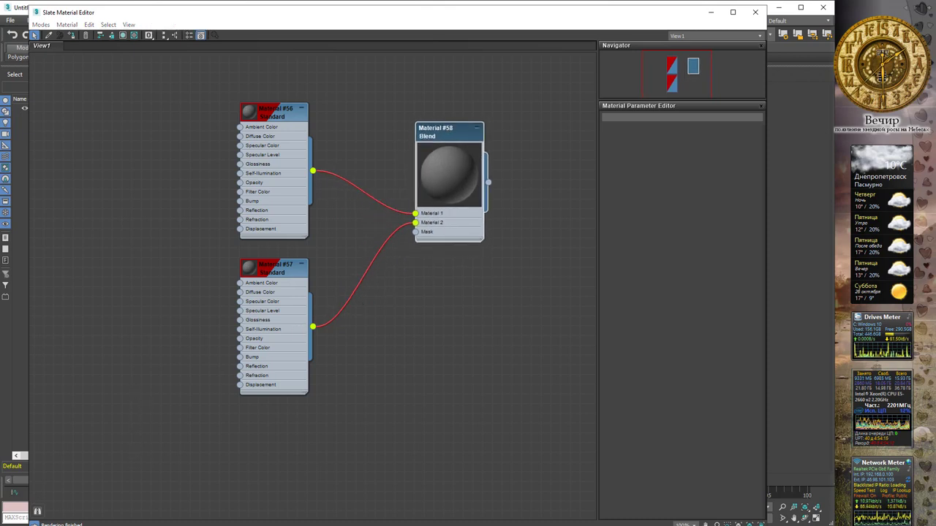
Step: Bring in the manhetten_011 brick image and wire it to Material #56's diffuse colour
click(51, 515)
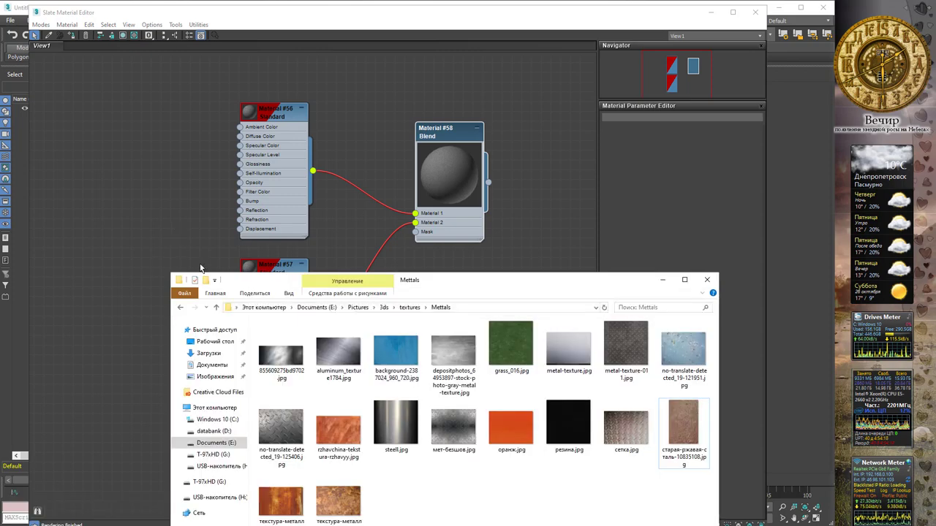
click(216, 308)
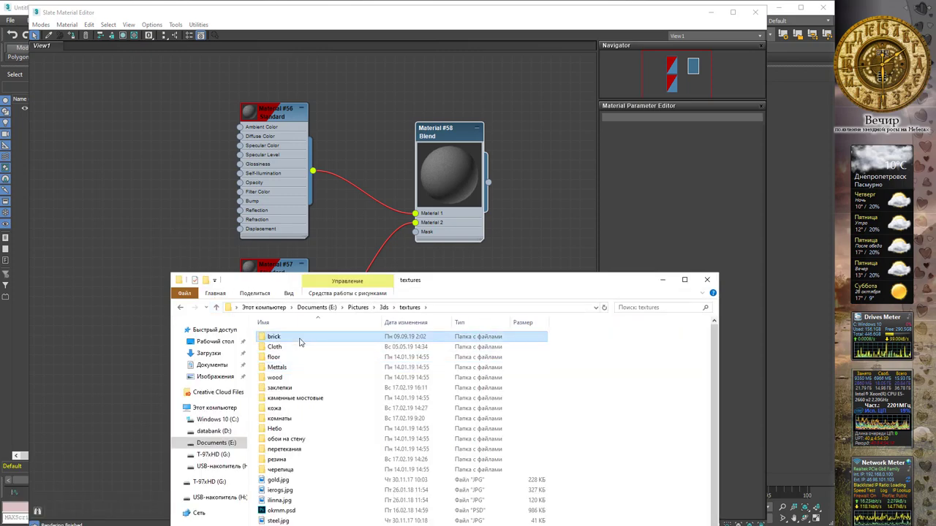
double_click(298, 334)
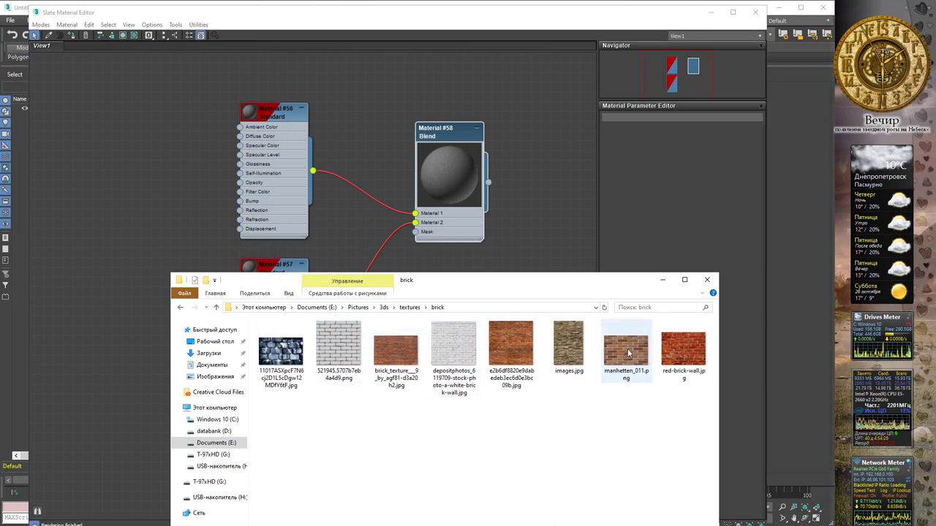
drag(627, 354, 159, 155)
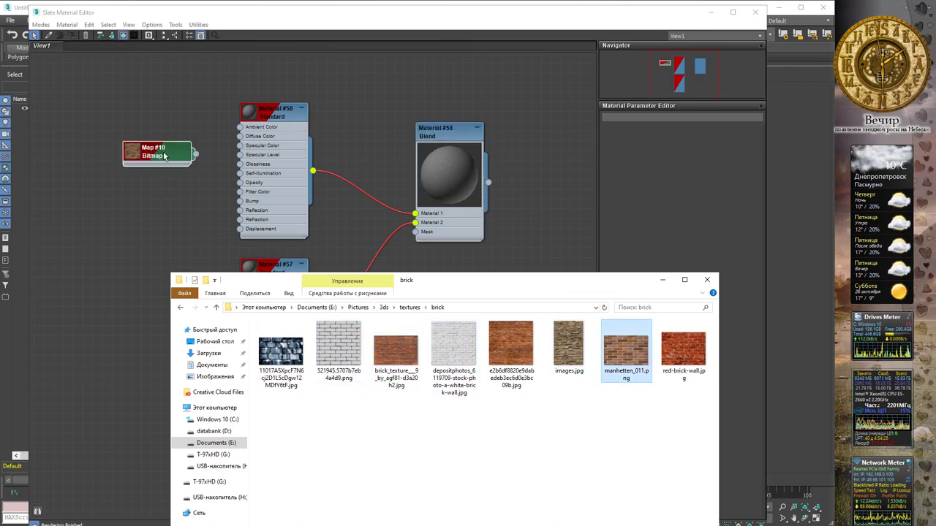
click(219, 145)
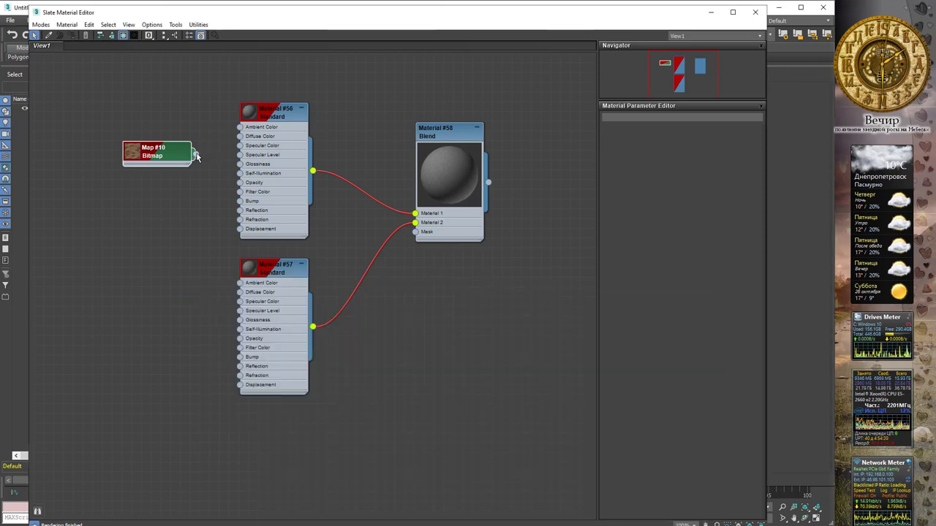
drag(196, 155, 239, 137)
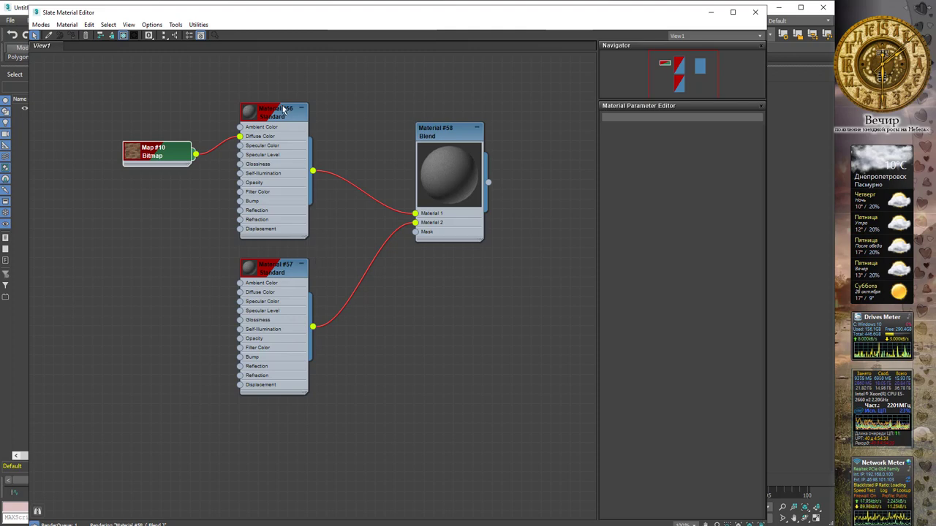
Step: Add greenery texture 70287-2114.jpg from the зелень folder as Material #57's diffuse map
key(alt+Tab)
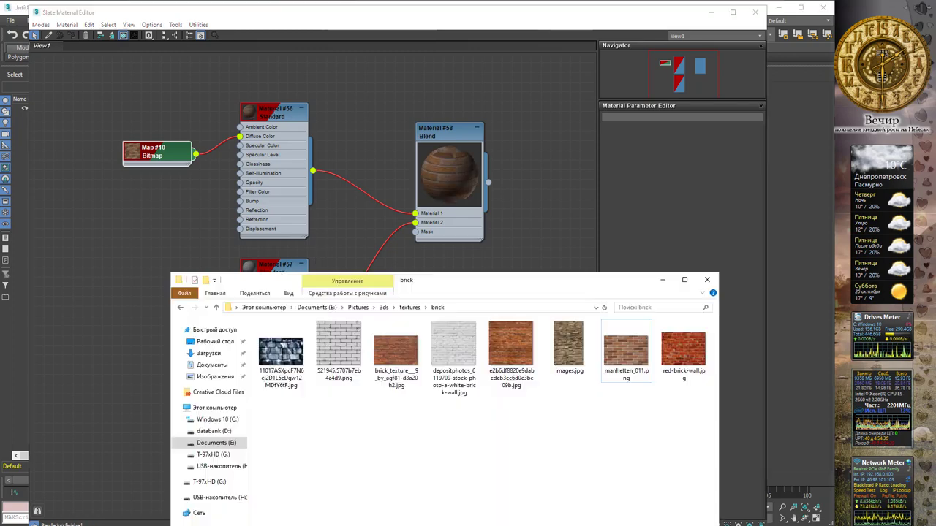
click(217, 307)
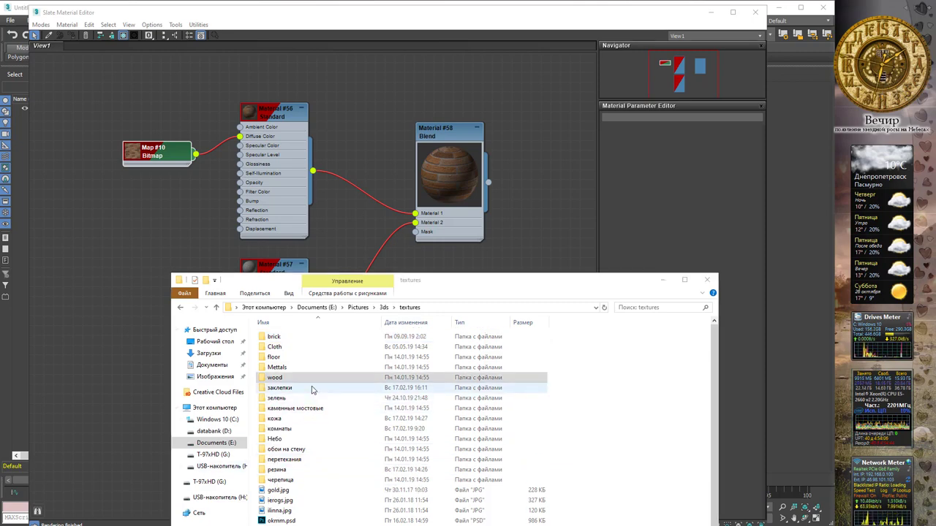
double_click(299, 397)
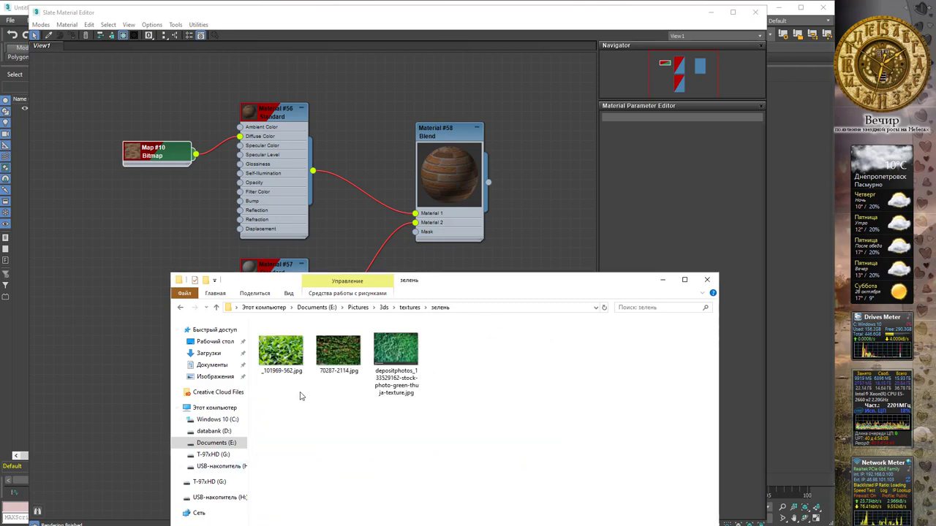
drag(120, 287, 242, 292)
click(660, 282)
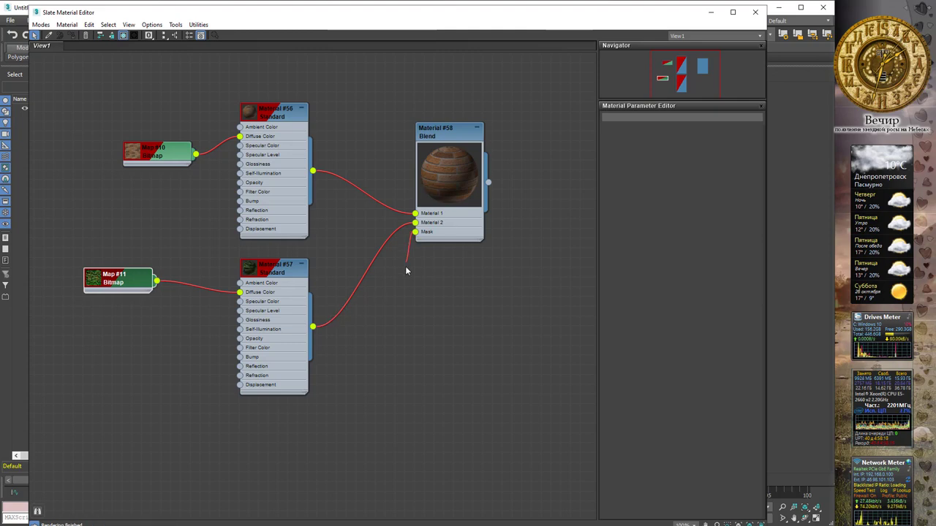
Step: Connect a new Gradient Ramp map, Map #12, to the Blend's Mask and open its settings
drag(407, 271, 394, 301)
mouse_move(428, 317)
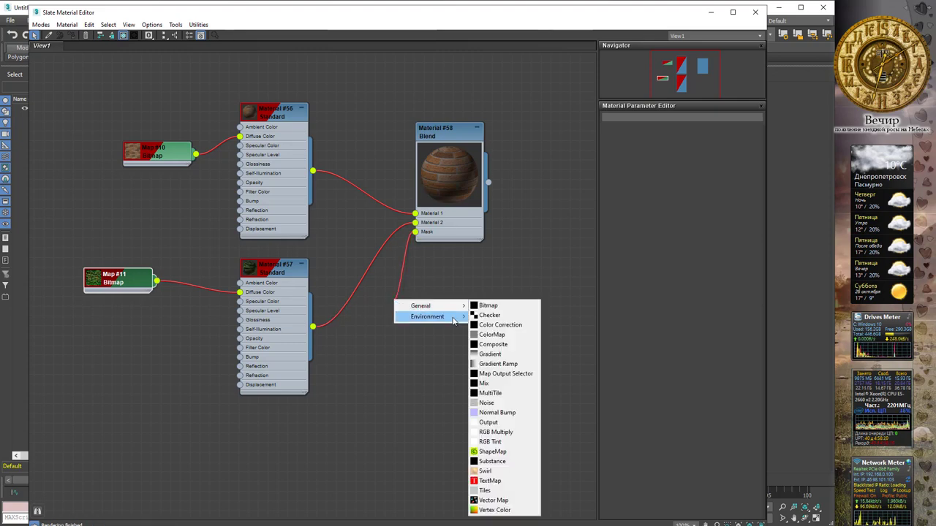
click(497, 364)
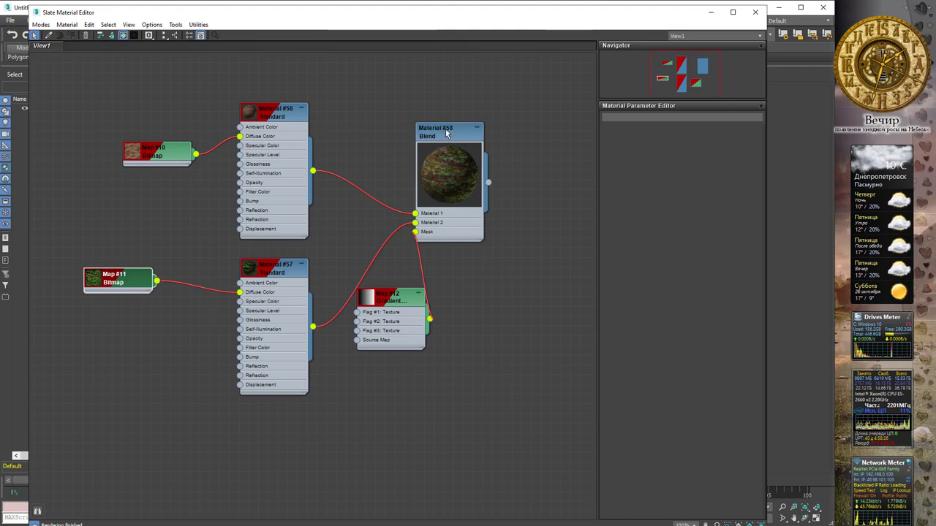
drag(447, 132, 506, 112)
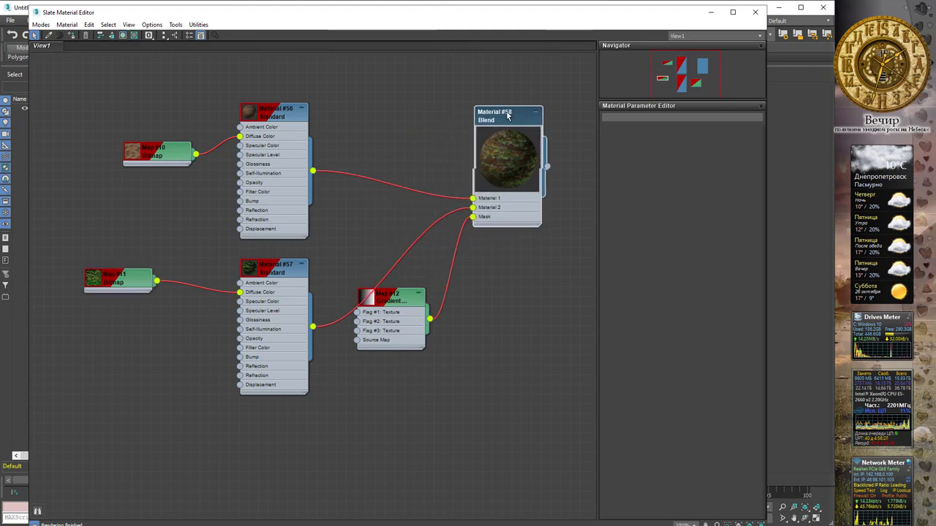
double_click(397, 300)
drag(510, 117, 490, 107)
scroll(492, 108, up, 2)
Step: Drag Map #12's middle gradient flag until its position reads 50
scroll(493, 139, up, 2)
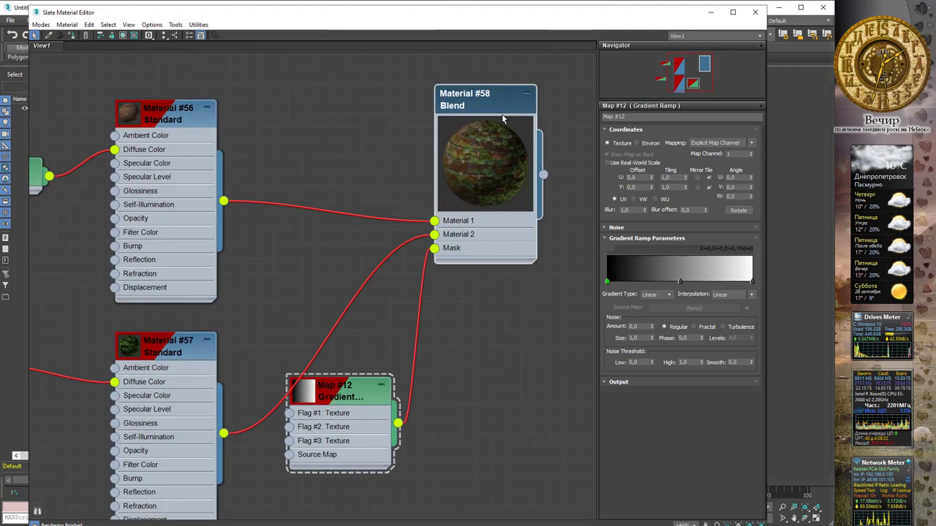
scroll(496, 176, up, 1)
drag(481, 94, 466, 111)
scroll(483, 113, up, 1)
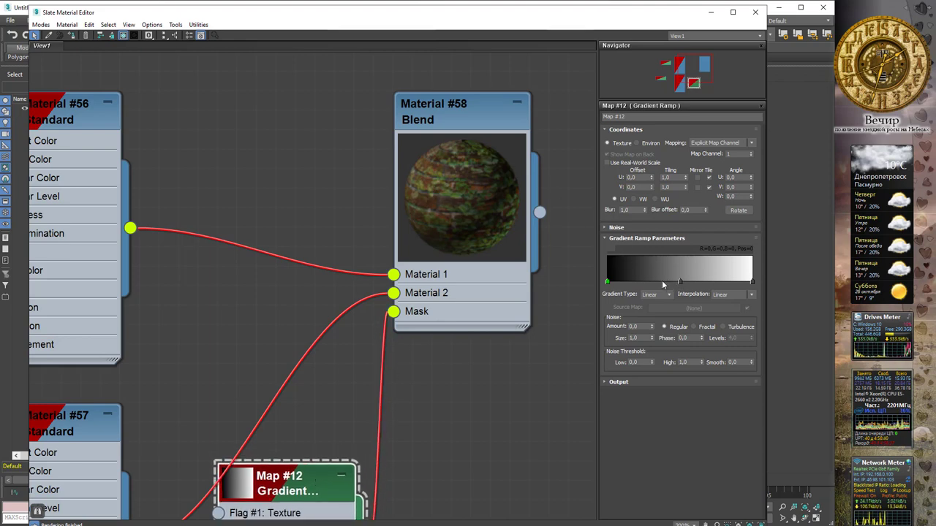
mouse_move(679, 282)
mouse_down()
mouse_move(656, 284)
mouse_move(711, 286)
mouse_up()
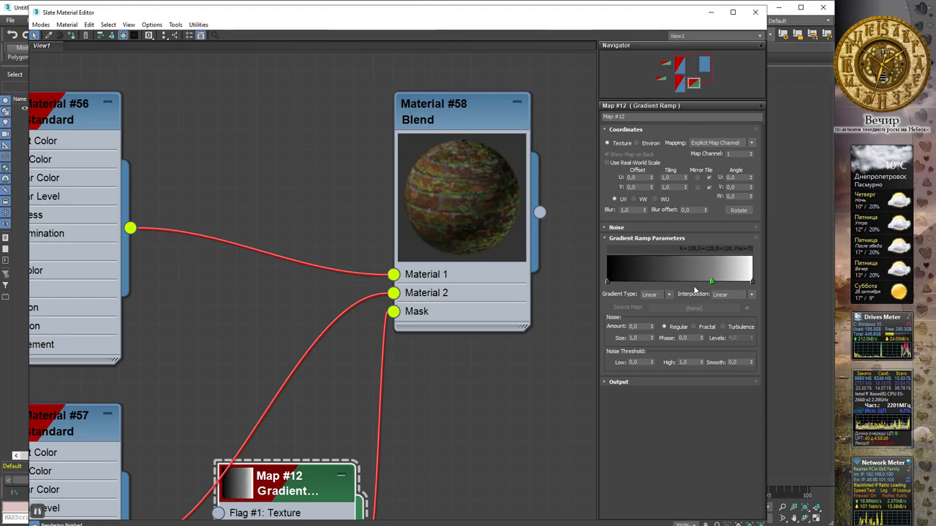
drag(711, 282, 680, 281)
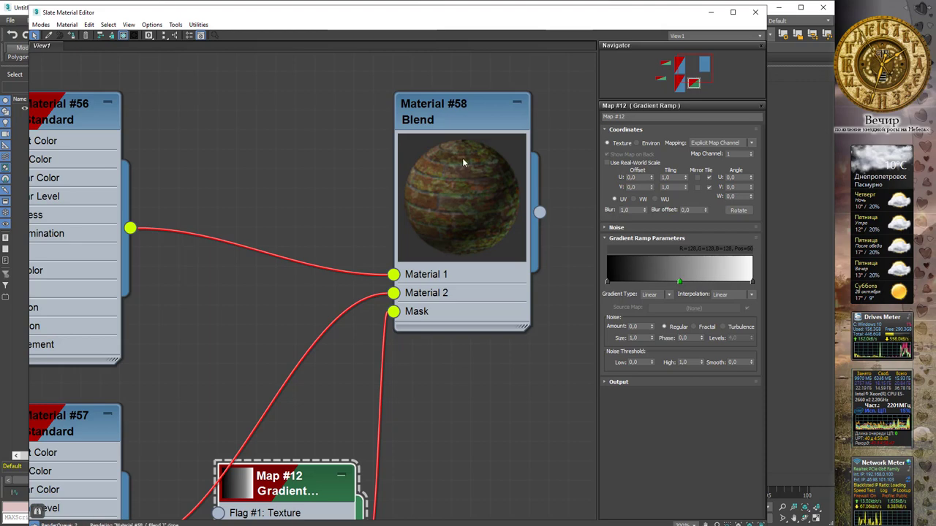
right_click(498, 155)
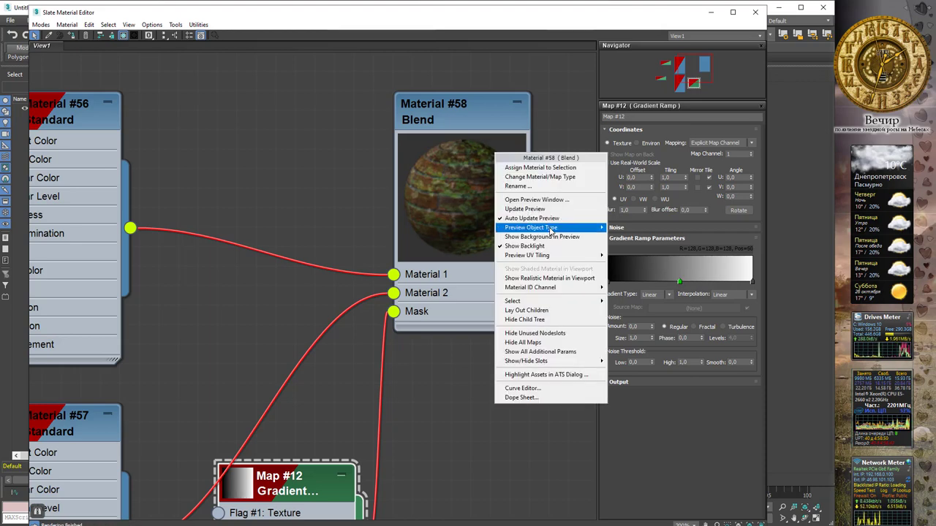
Step: Preview the Blend material on a box and rearrange Map #12's gradient flags (mid-grey to 70, light-grey at 88)
click(637, 255)
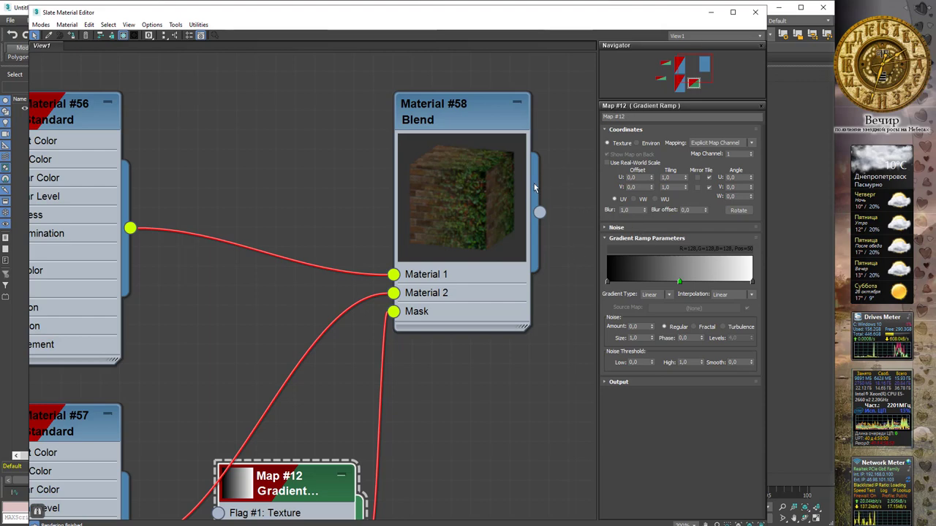
drag(680, 281, 714, 281)
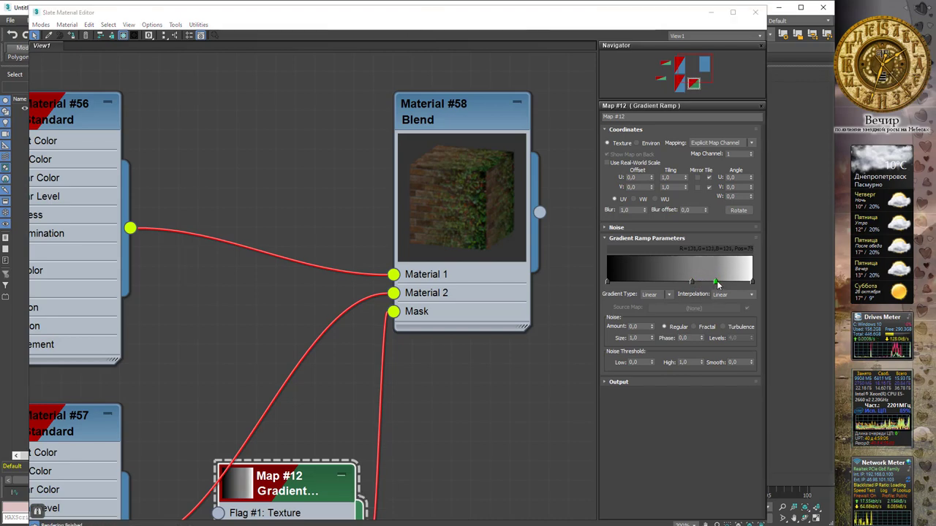
key(Escape)
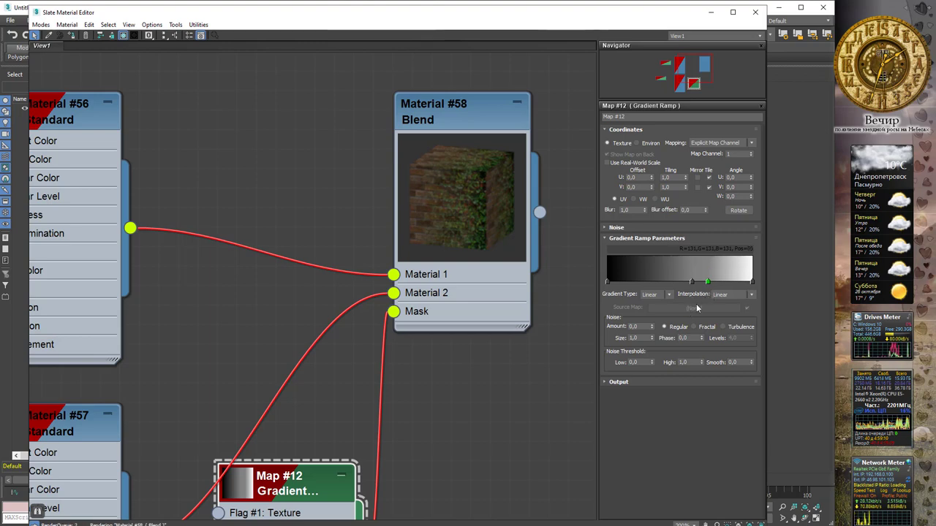
drag(713, 284, 637, 282)
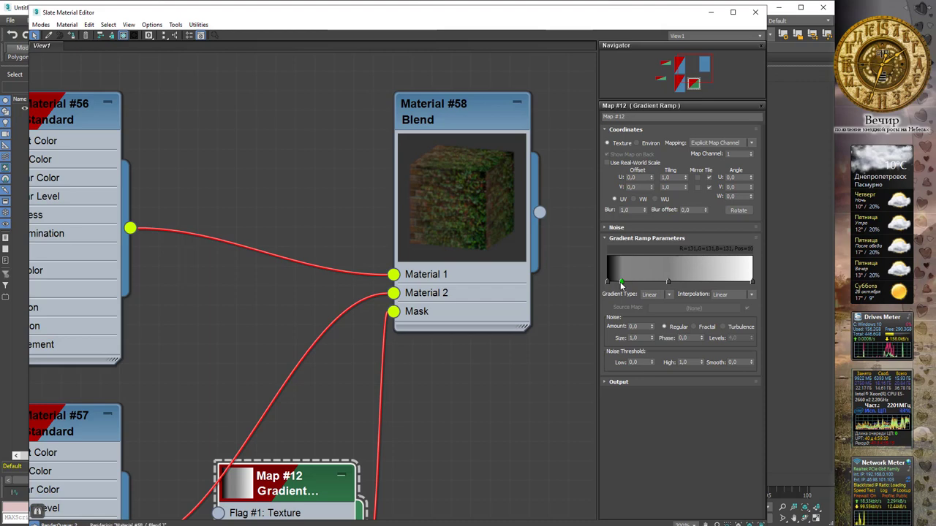
mouse_move(621, 284)
mouse_down()
mouse_move(737, 283)
mouse_move(706, 282)
mouse_up()
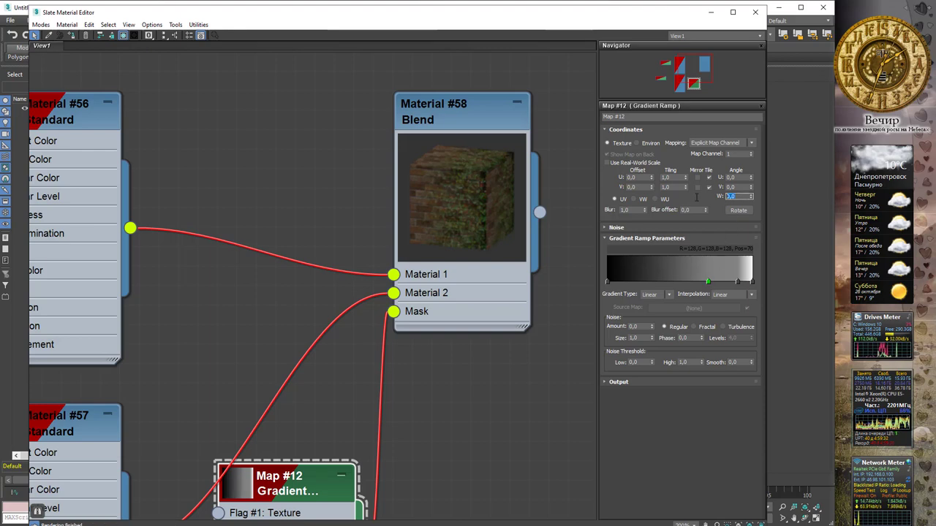
Step: Set the mask's W angle to 90 and assign Material #58 to the house
text(90)
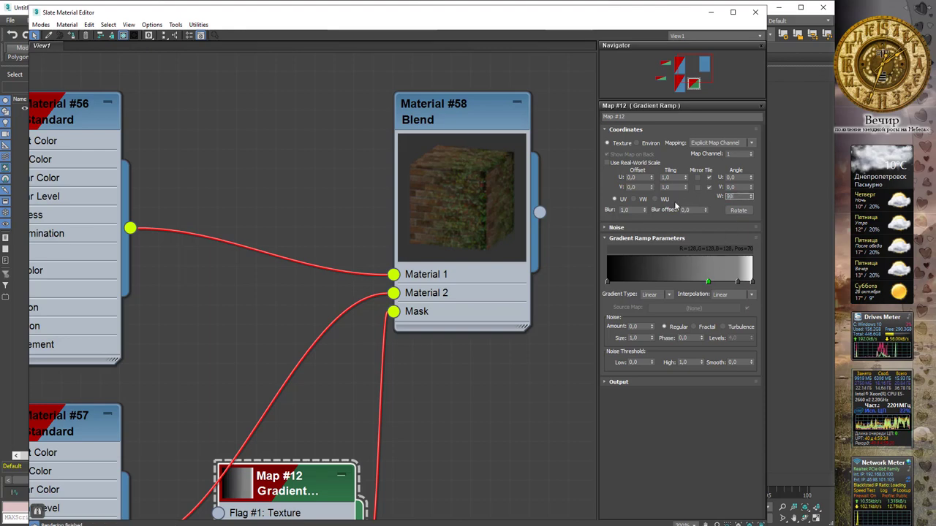
key(Return)
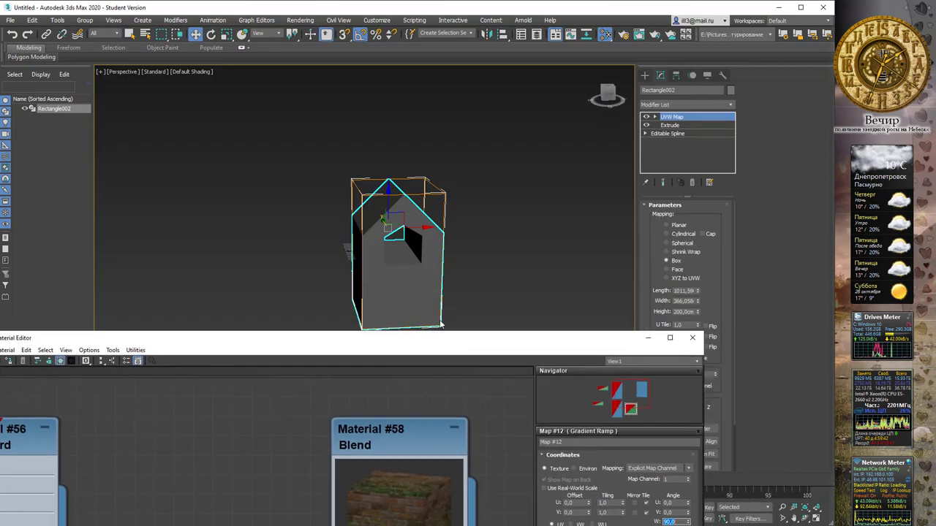
drag(512, 20, 440, 311)
right_click(402, 406)
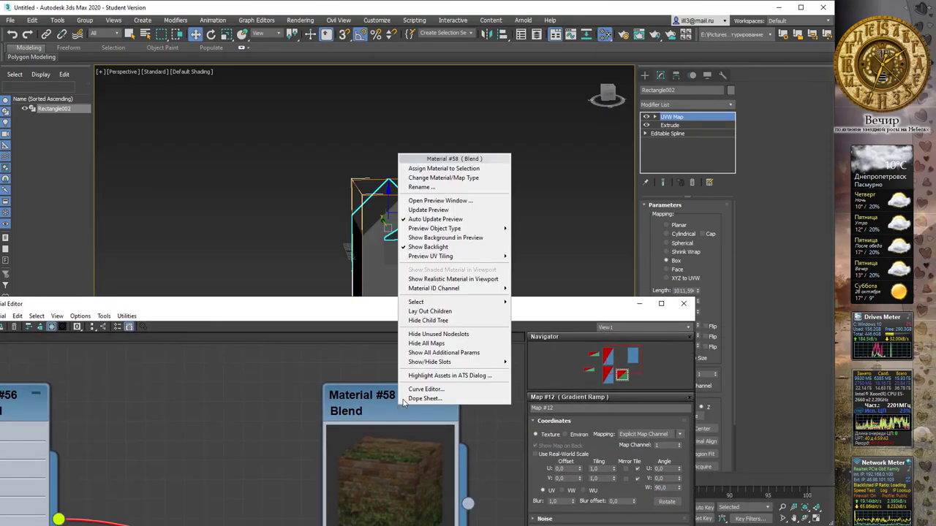
click(443, 168)
Step: Orbit the viewport and render a test frame of the house
click(639, 304)
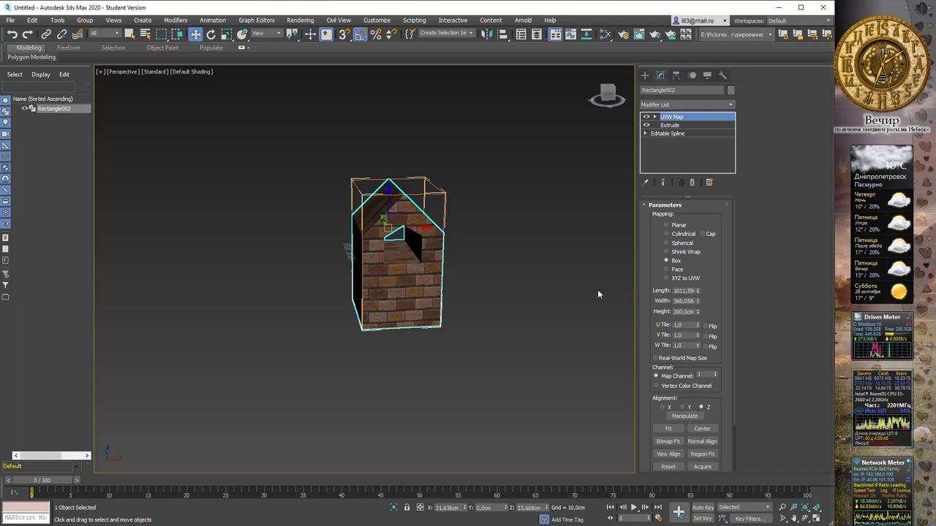
mouse_move(483, 270)
alt+middle_down()
mouse_move(497, 236)
mouse_move(489, 240)
alt+middle_up()
key(shift+q)
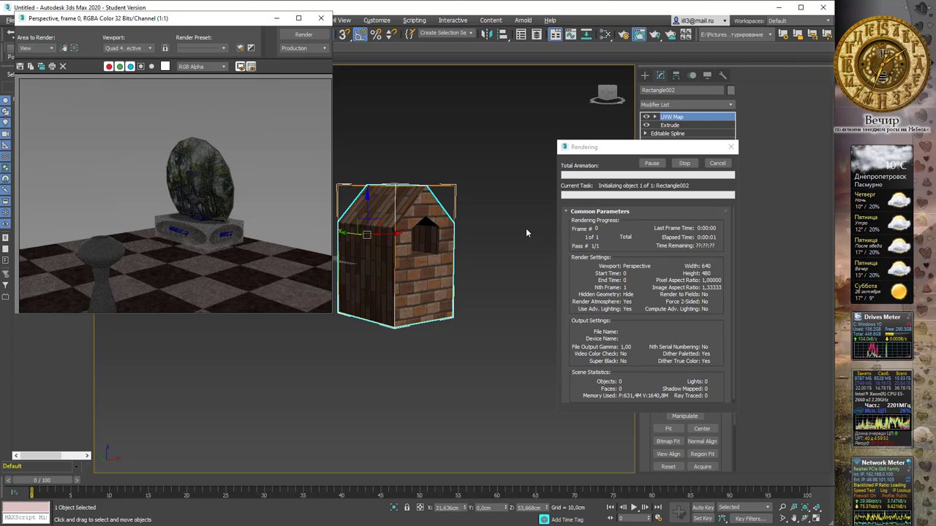
Step: Set the environment background to a Gradient map and render the scene
click(320, 20)
key(8)
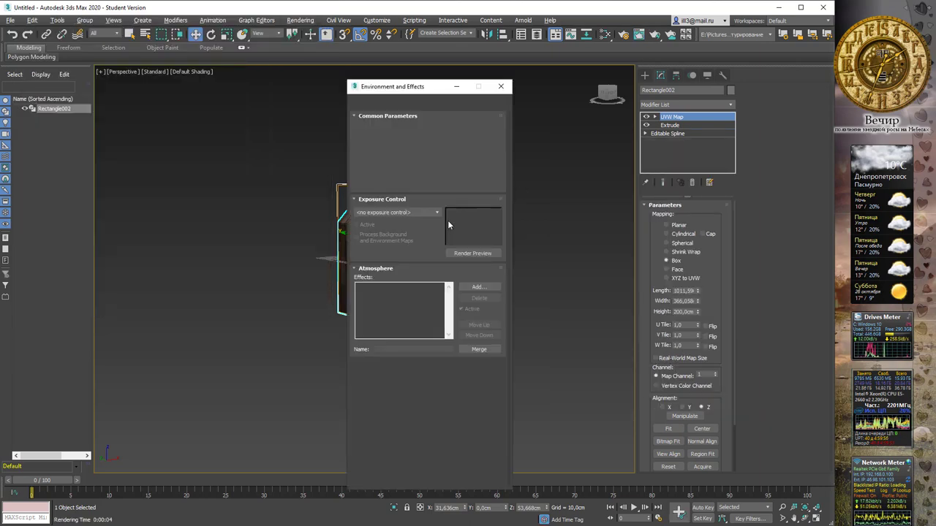
click(442, 144)
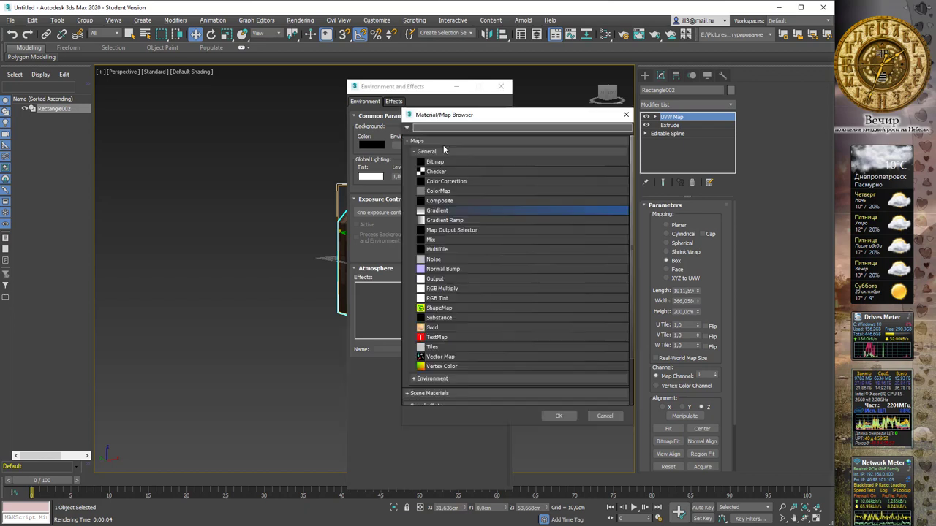
double_click(431, 210)
click(501, 86)
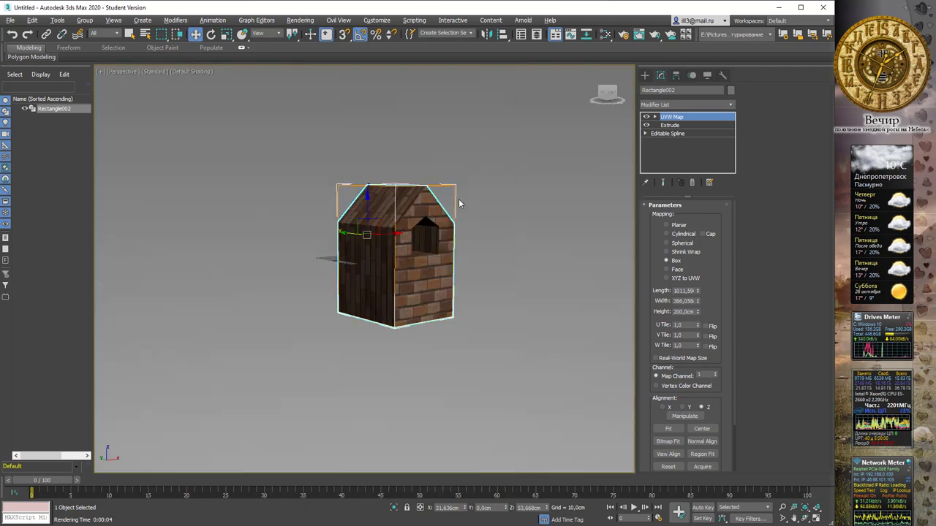
key(shift+q)
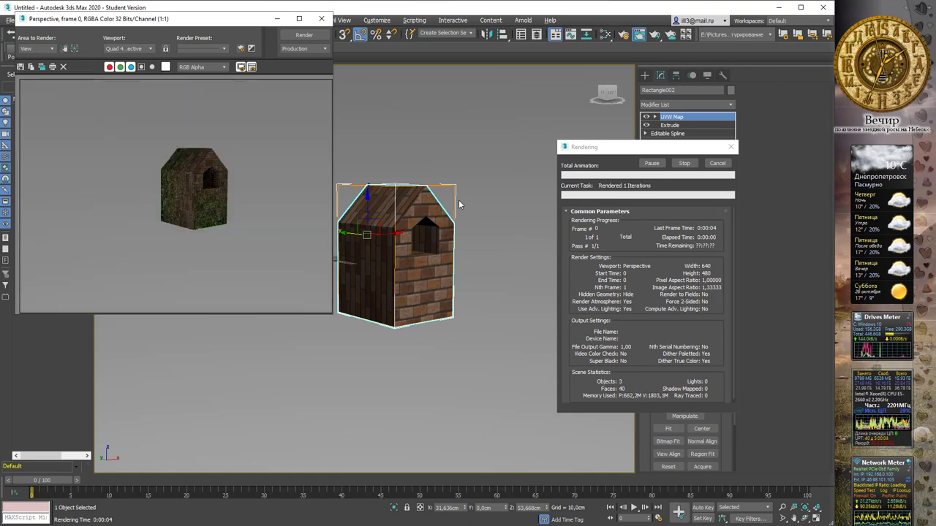
Step: Orbit and zoom closer to the house, render again, and reopen the Slate Material Editor
click(322, 19)
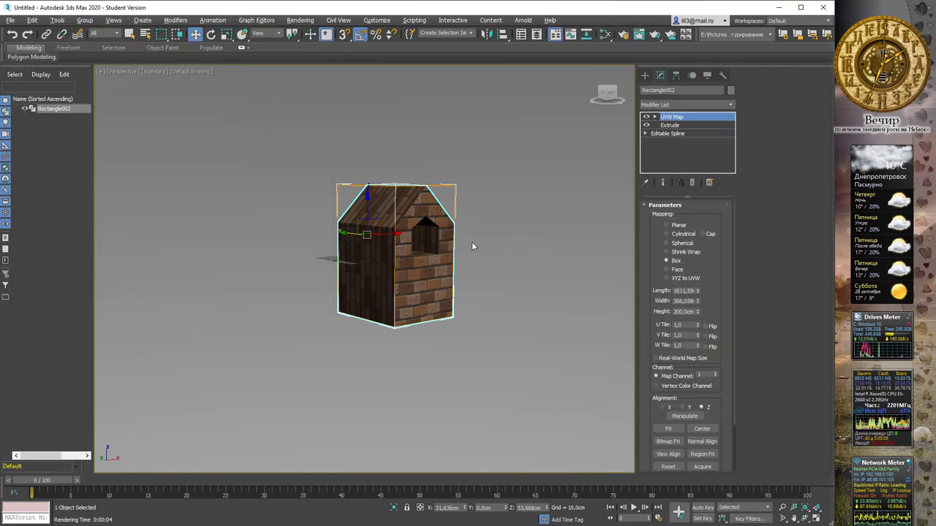
alt+middle_drag(471, 241, 459, 223)
scroll(438, 220, up, 2)
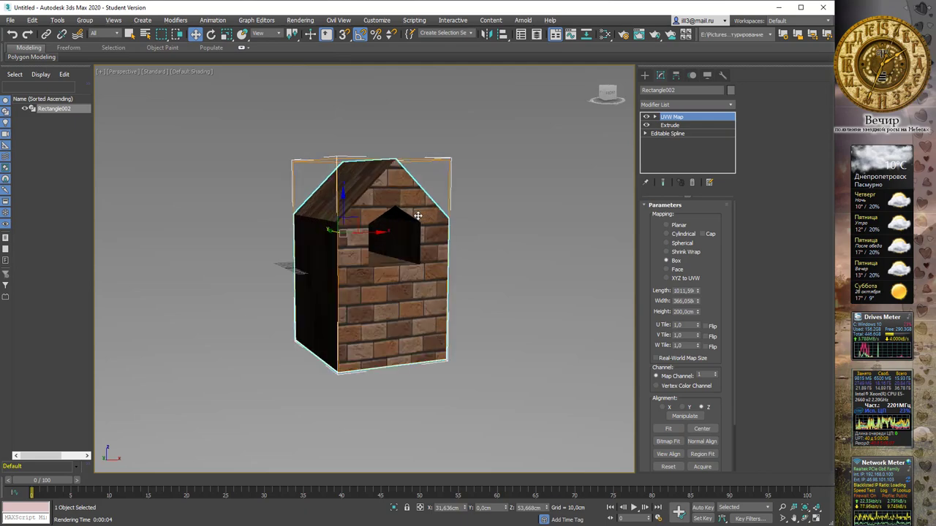
scroll(420, 217, up, 3)
key(shift+q)
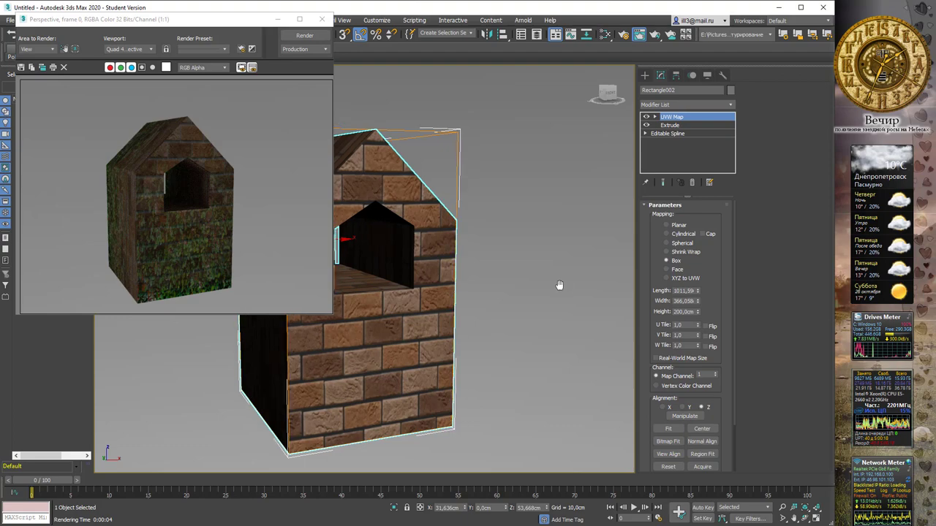
key(m)
drag(490, 302, 663, 111)
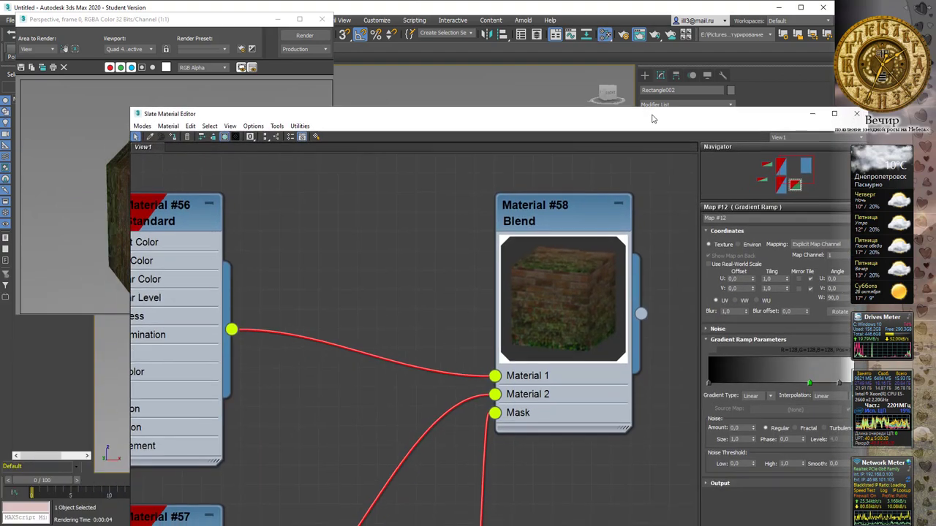
Step: Select the Blend node and enable Interactive on Material 2 to preview the greenery
scroll(460, 244, down, 1)
scroll(441, 256, down, 1)
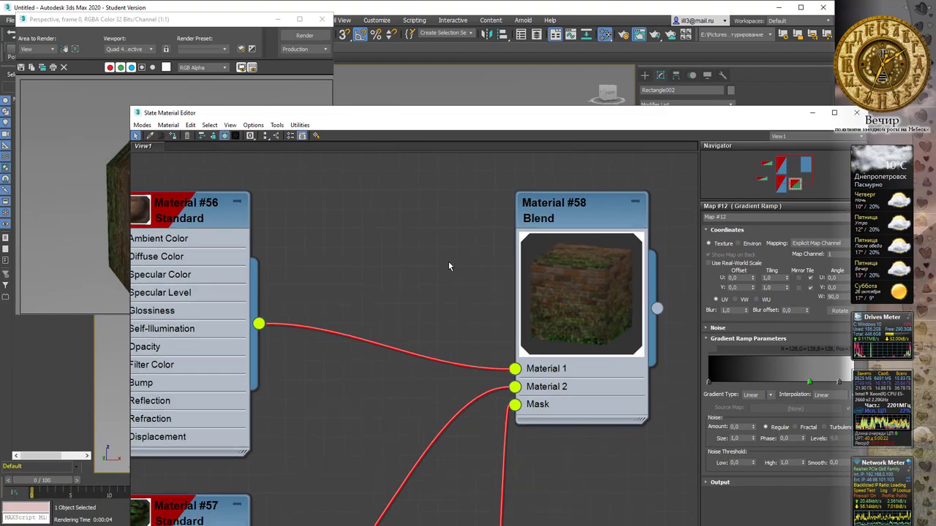
scroll(449, 264, down, 1)
scroll(457, 263, down, 1)
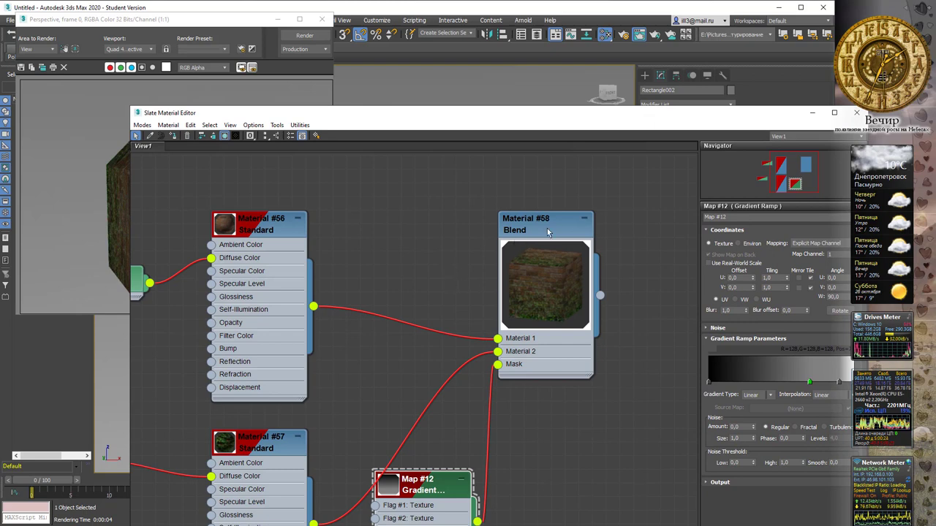
mouse_move(462, 125)
mouse_down()
mouse_move(457, 157)
mouse_move(382, 185)
mouse_up()
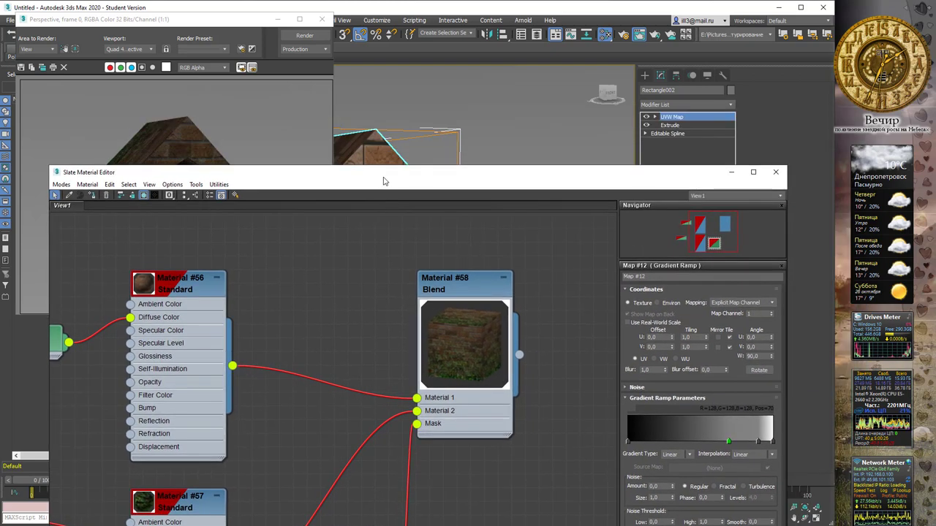
click(463, 288)
drag(536, 192, 442, 278)
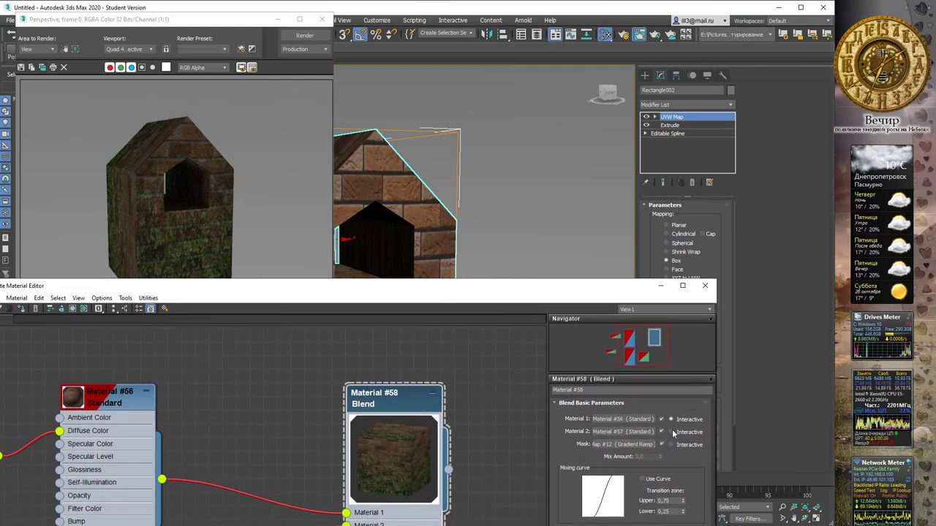
click(671, 433)
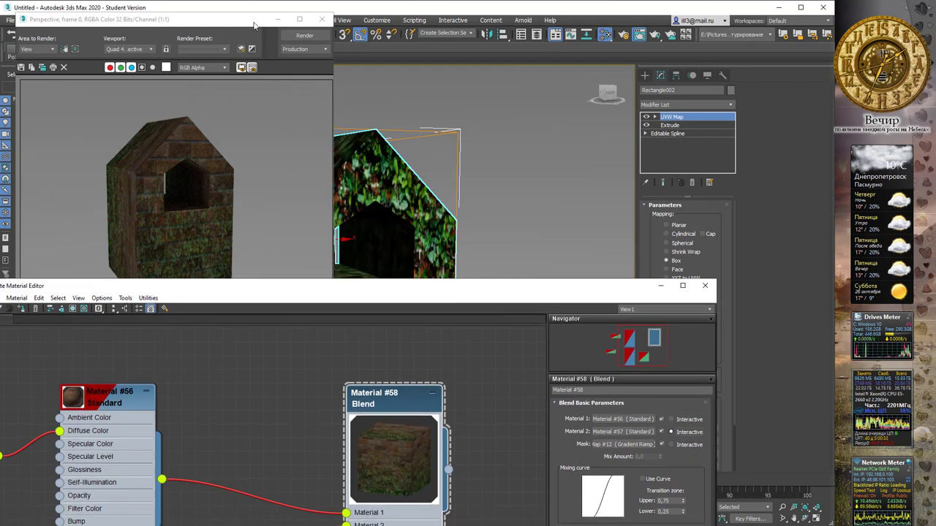
Step: Close the render window, briefly preview the gradient mask, then return the preview to Material 2
drag(516, 286, 514, 334)
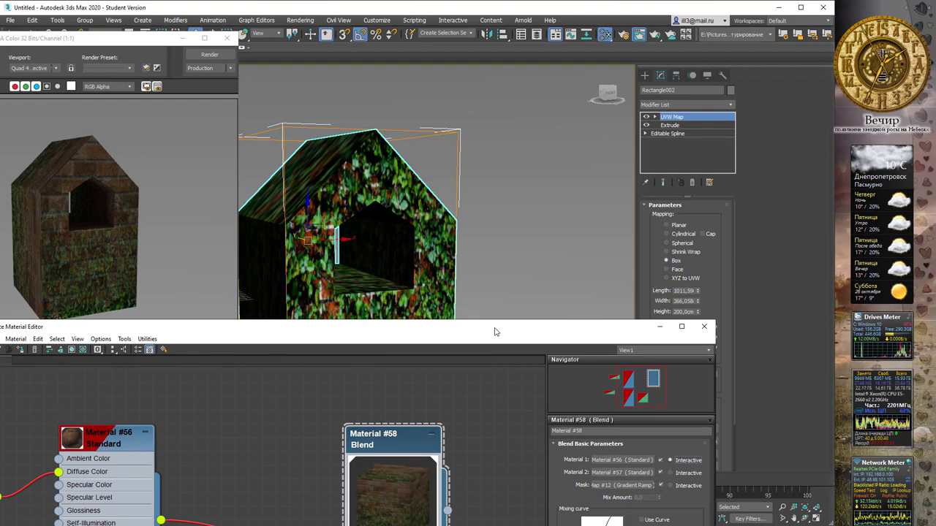
mouse_move(494, 332)
mouse_down()
mouse_move(509, 356)
mouse_move(516, 264)
mouse_up()
click(226, 37)
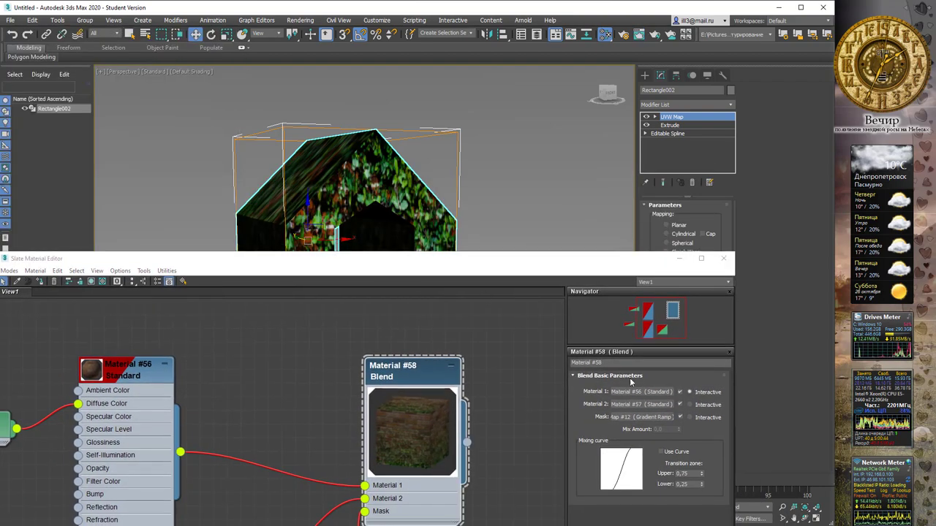
click(701, 418)
drag(479, 270, 506, 269)
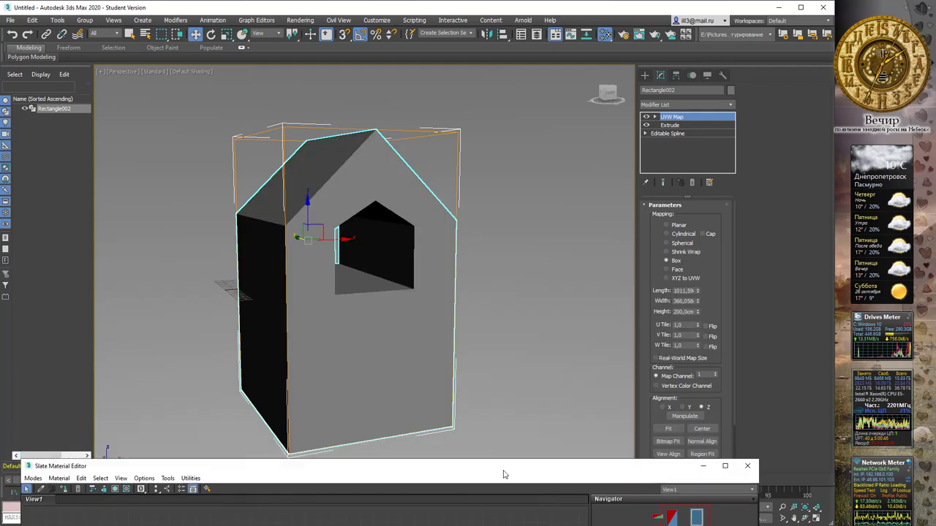
click(715, 403)
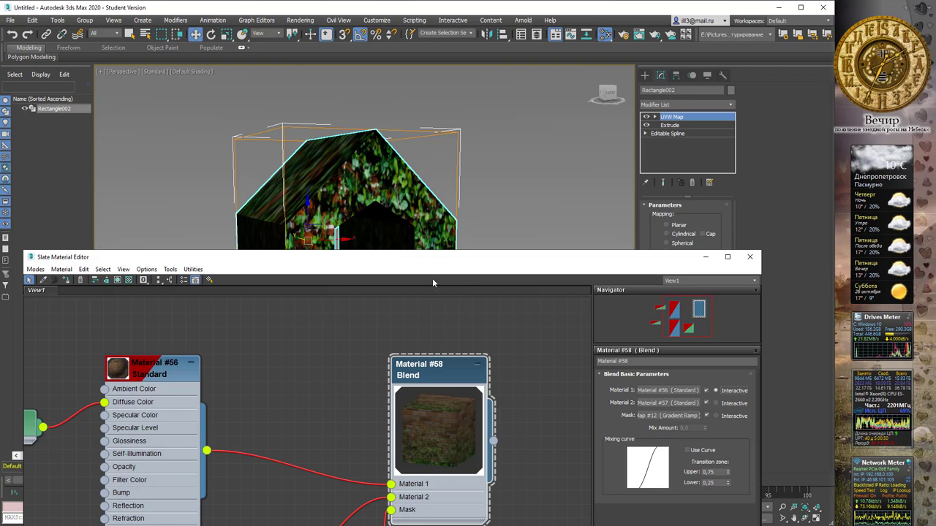
mouse_move(349, 407)
middle_down()
mouse_move(376, 369)
mouse_move(494, 369)
middle_up()
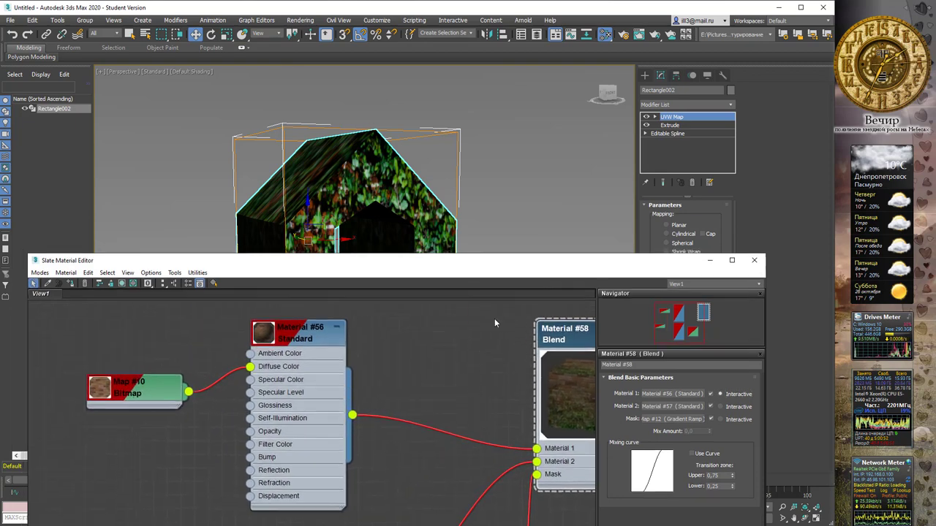
drag(384, 257, 332, 333)
Step: Switch the viewport to High Quality shading and move the Slate editor aside
click(171, 77)
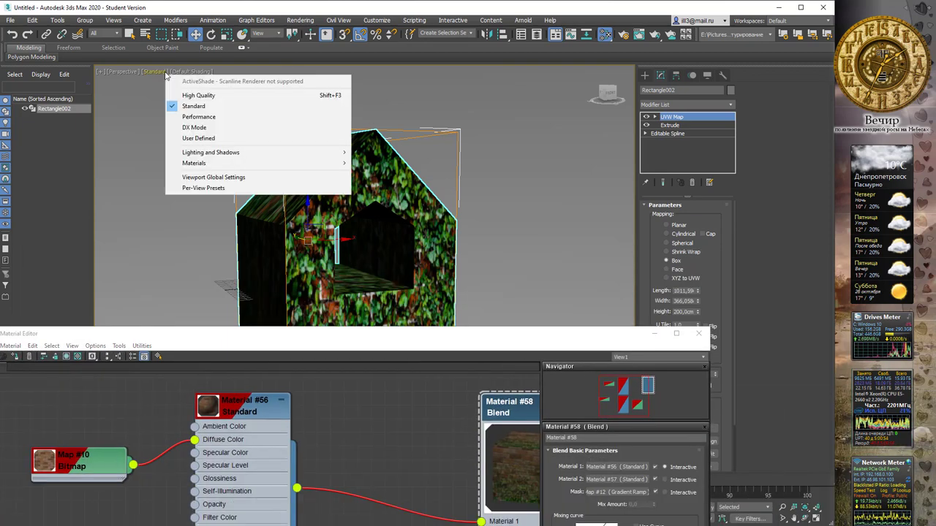
click(194, 94)
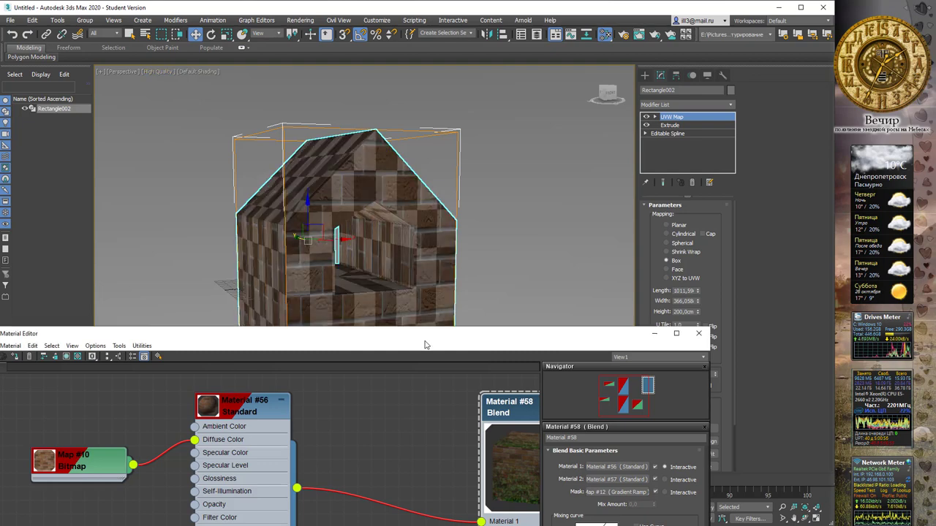
drag(422, 334, 409, 495)
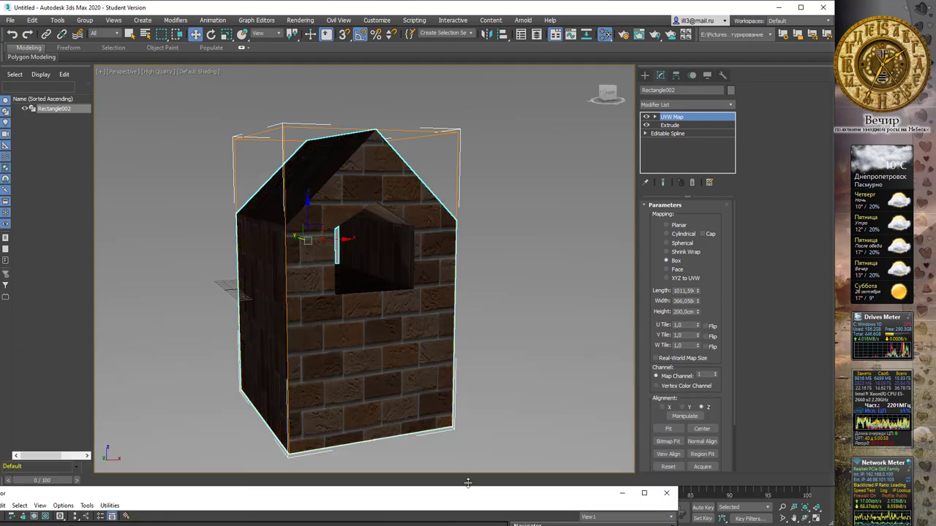
drag(475, 498, 125, 241)
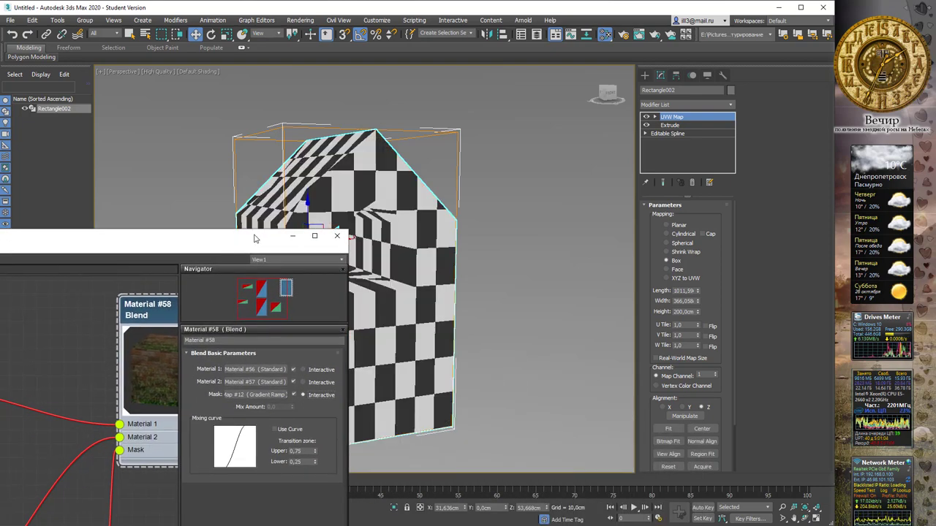
drag(237, 235, 154, 242)
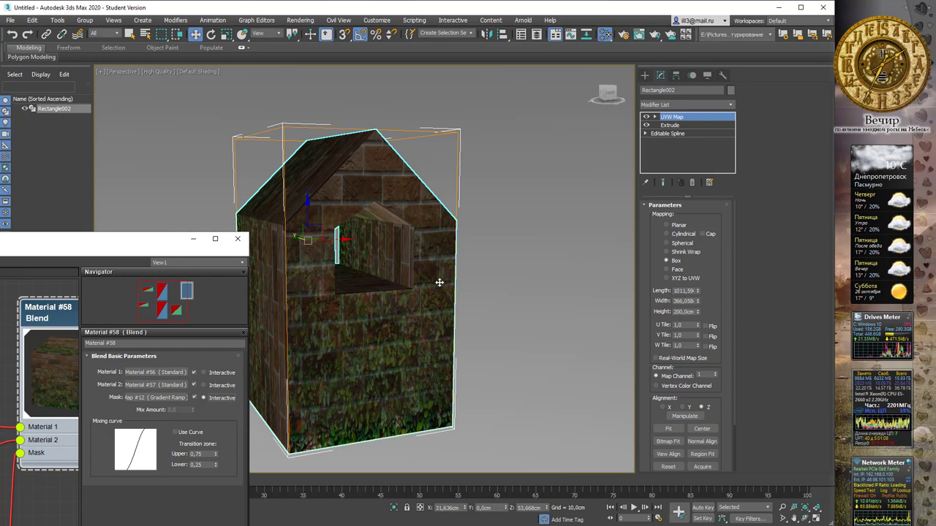
drag(119, 246, 77, 257)
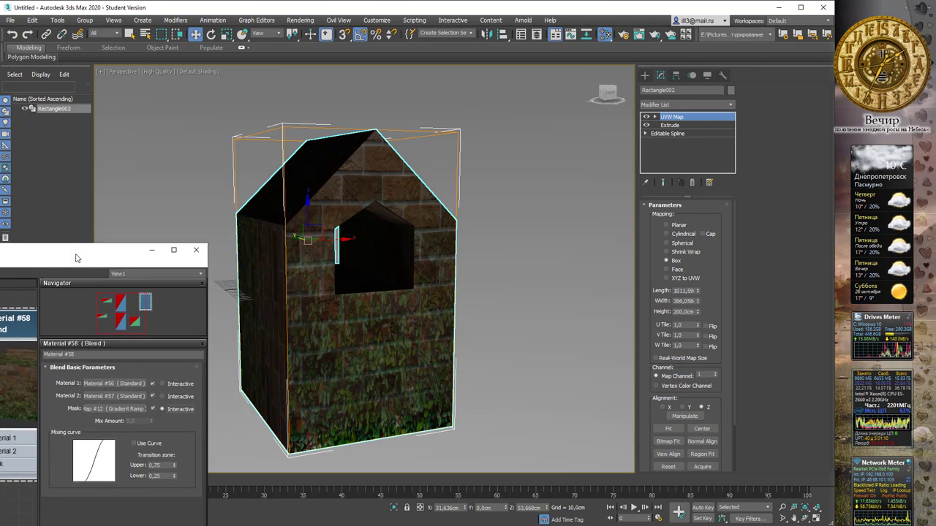
Step: Orbit around the house to inspect the blended brick-and-greenery walls
mouse_move(374, 340)
alt+middle_down()
mouse_move(473, 288)
mouse_move(408, 279)
alt+middle_up()
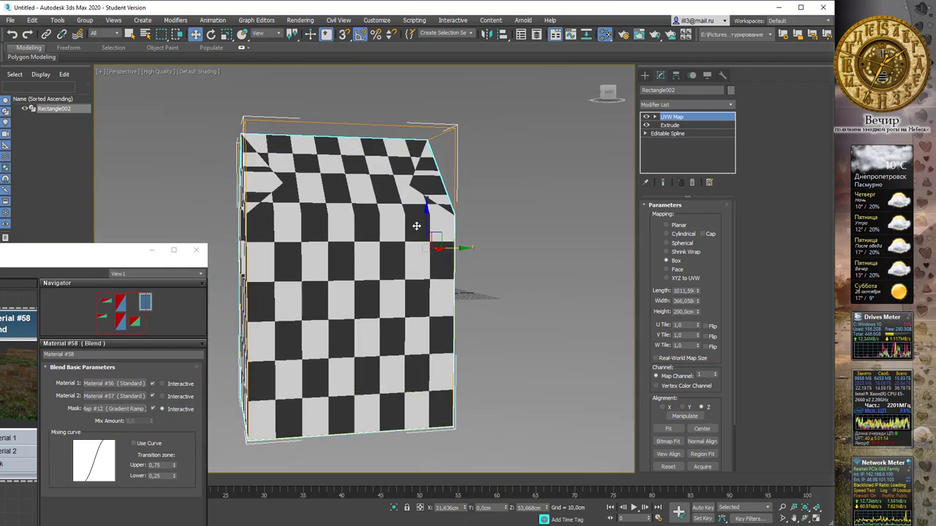
mouse_move(436, 233)
alt+middle_down()
mouse_move(501, 286)
mouse_move(609, 255)
mouse_move(637, 234)
mouse_move(498, 241)
mouse_move(519, 231)
mouse_move(534, 242)
mouse_move(526, 249)
alt+middle_up()
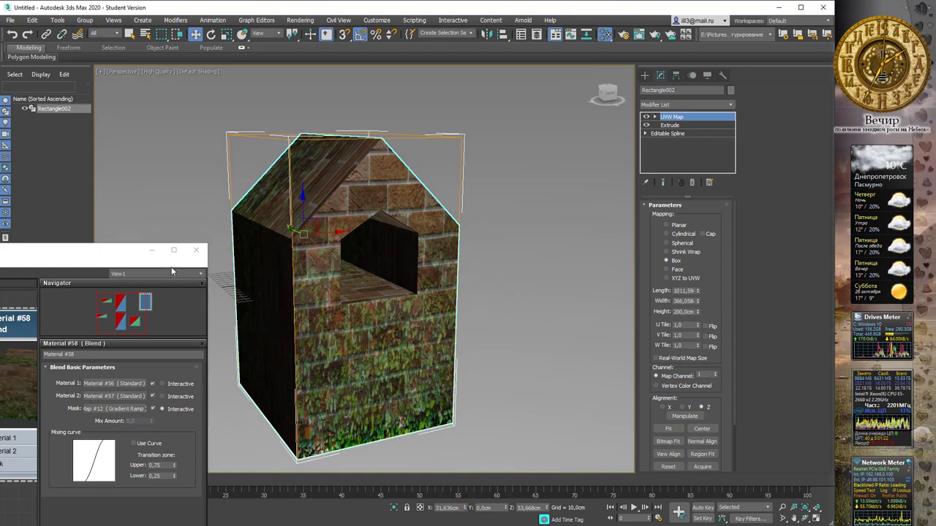
drag(110, 259, 668, 462)
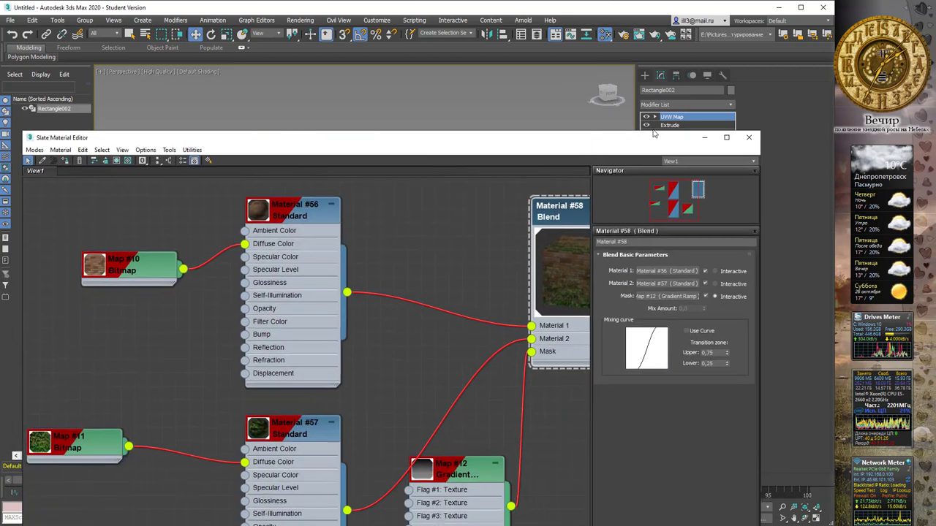
Step: Drag Map #12's green gradient flag further right, then reposition the Blend node
drag(667, 462, 649, 125)
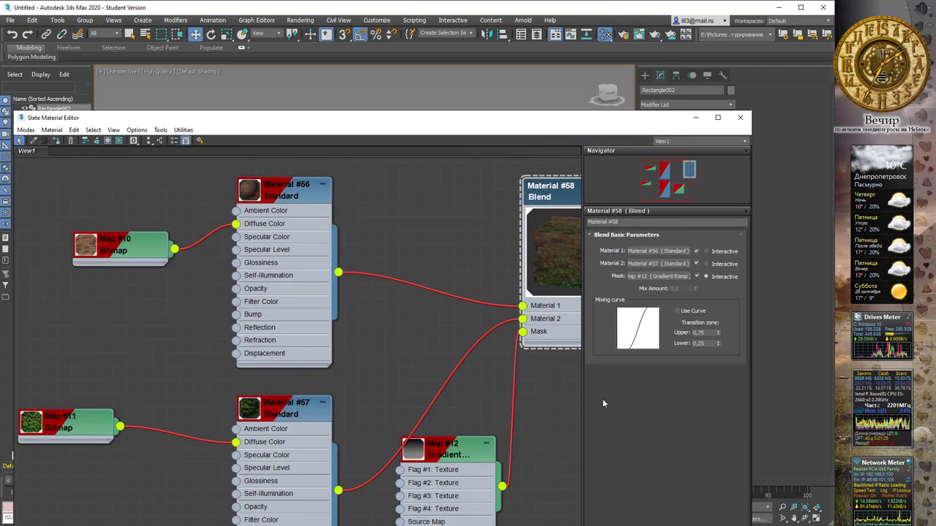
double_click(452, 452)
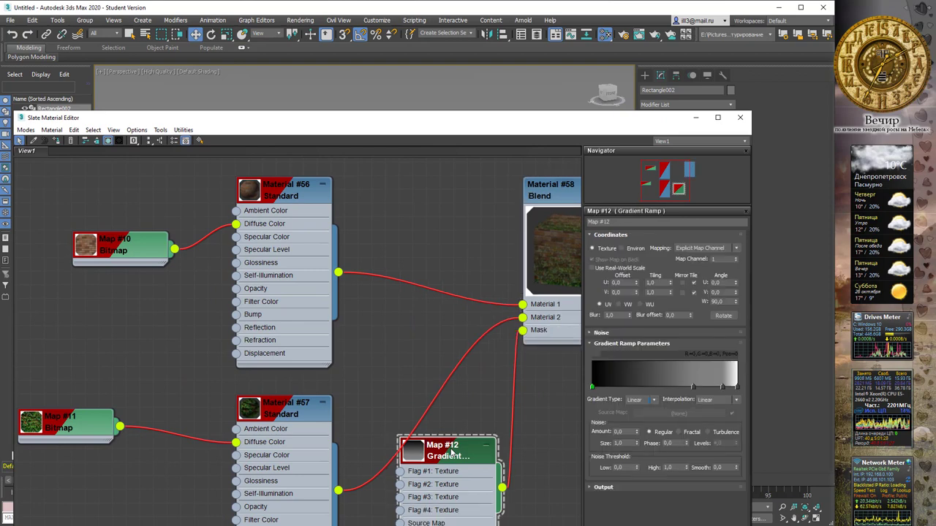
drag(697, 385, 731, 391)
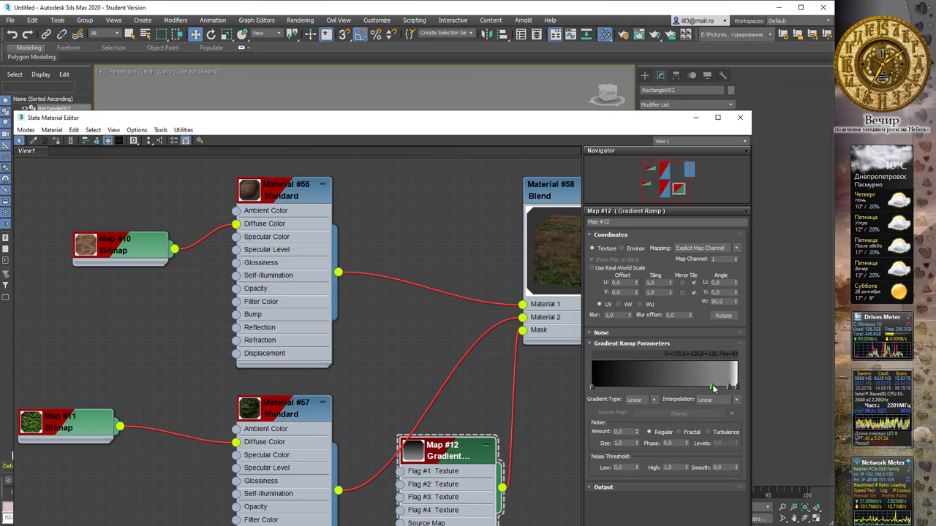
click(535, 195)
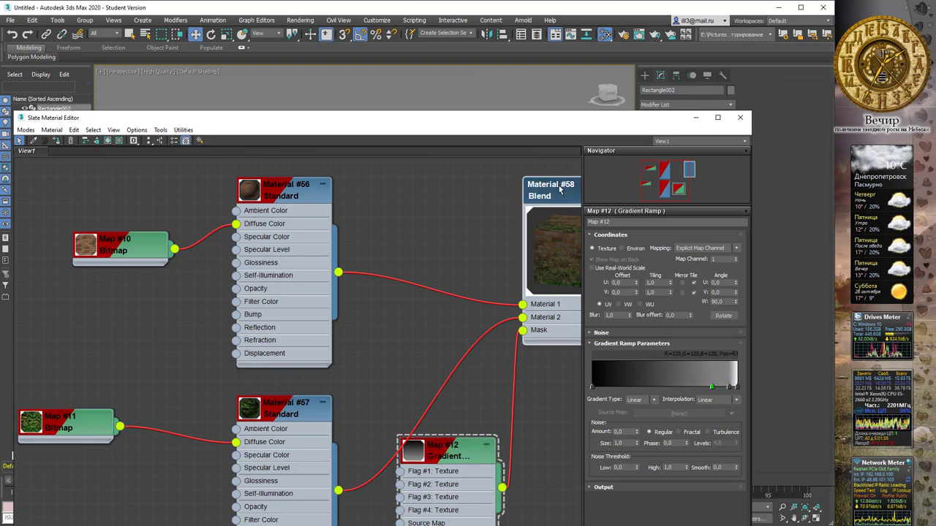
drag(561, 190, 422, 199)
drag(494, 125, 470, 434)
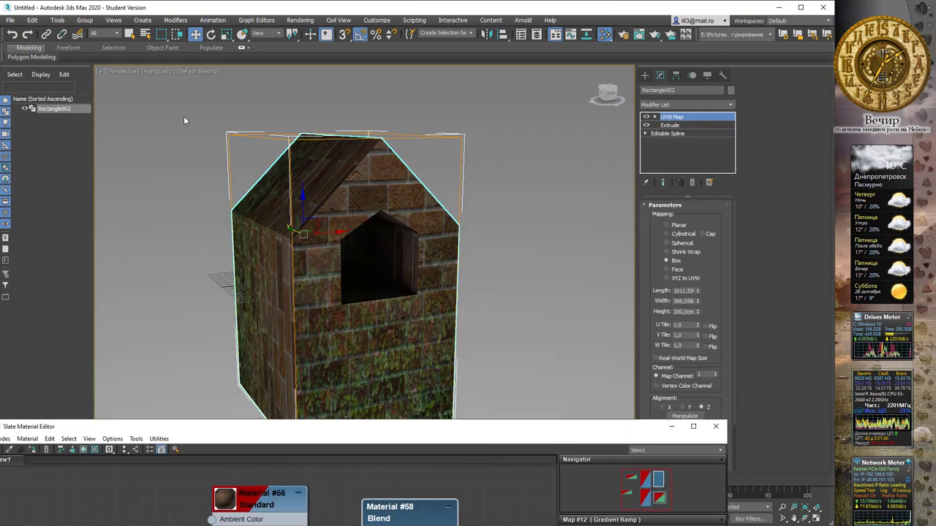
Step: Switch viewport shading back to Standard, close the Slate editor, and render the house
click(148, 71)
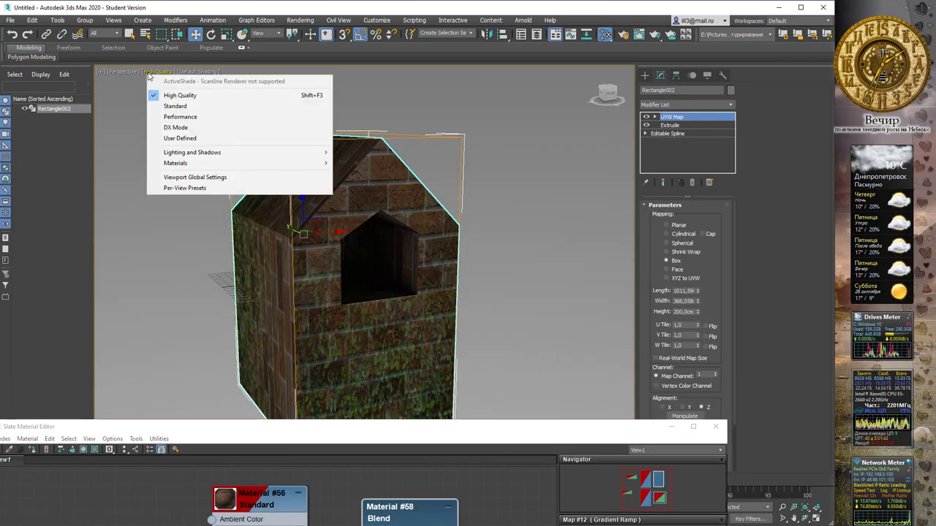
click(175, 106)
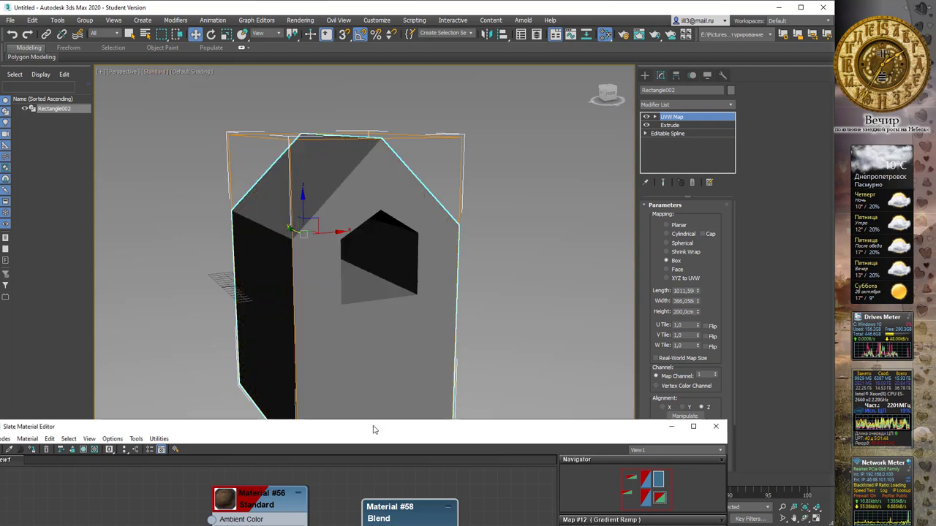
drag(373, 430, 246, 323)
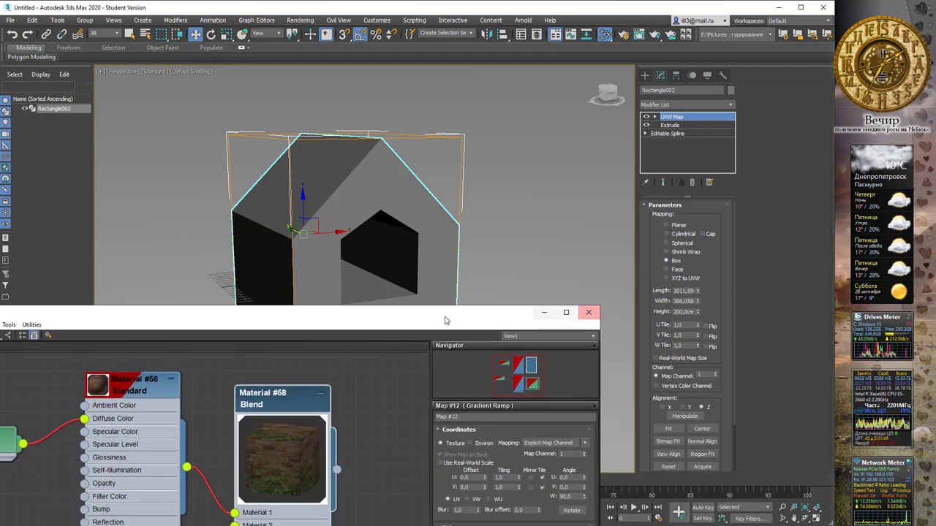
click(585, 319)
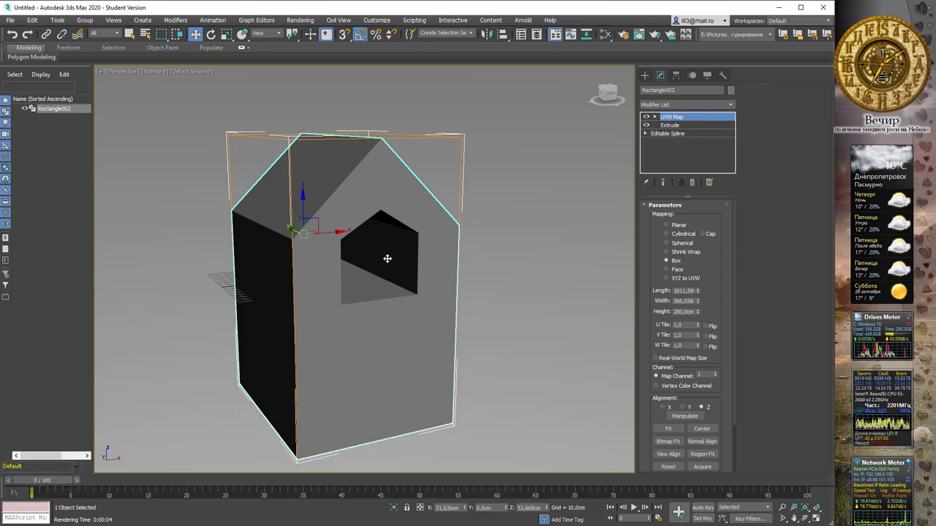
key(shift+q)
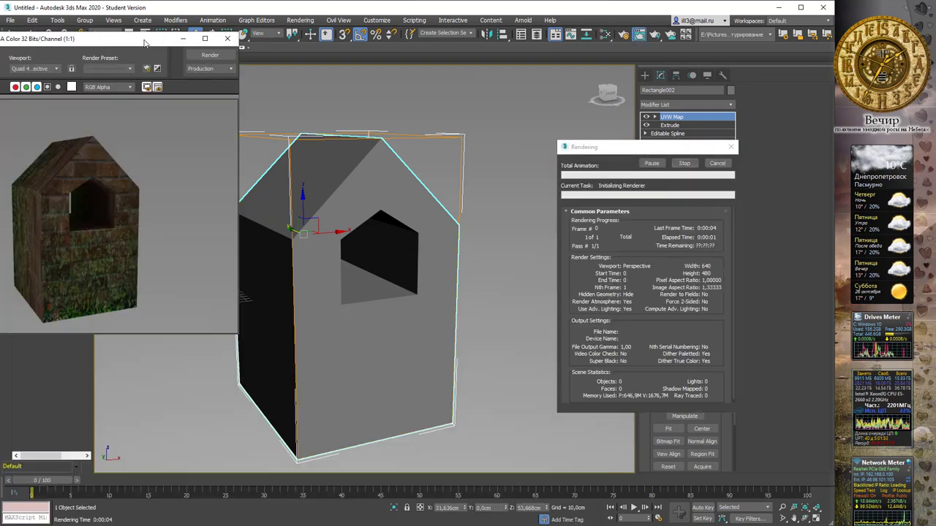